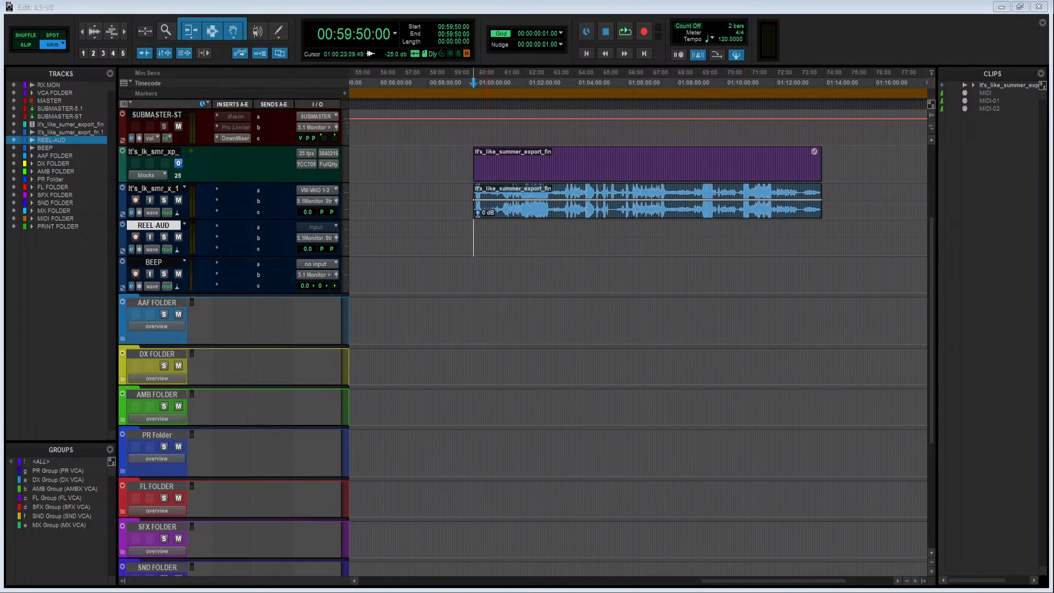
Step: Select the It's_like_summer_export_fin video clip and examine where it starts on the timecode ruler
{"action": "left_click", "coordinate": [504, 192]}
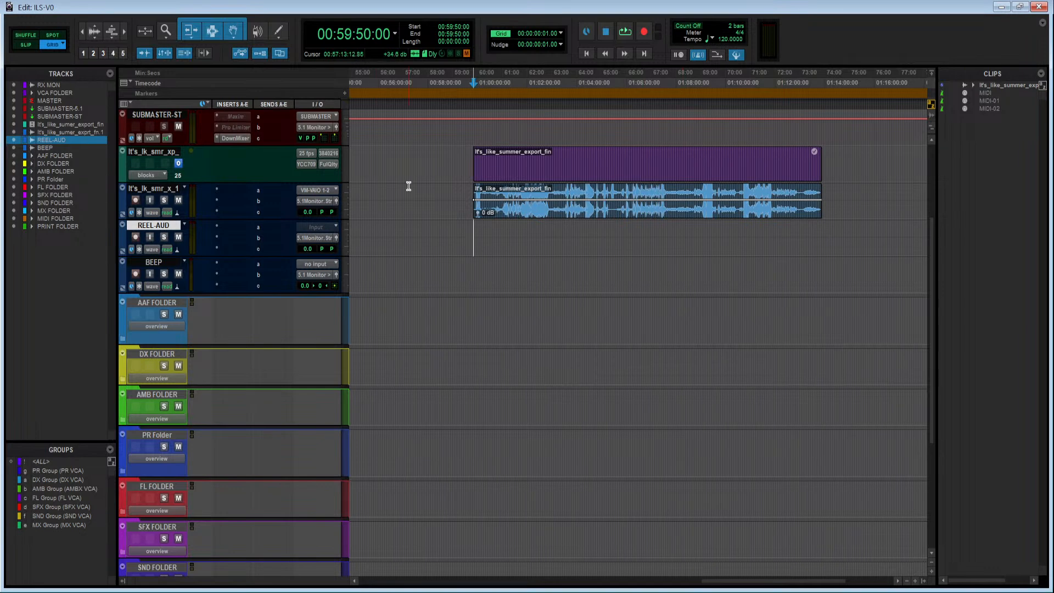
{"action": "left_click", "coordinate": [489, 159]}
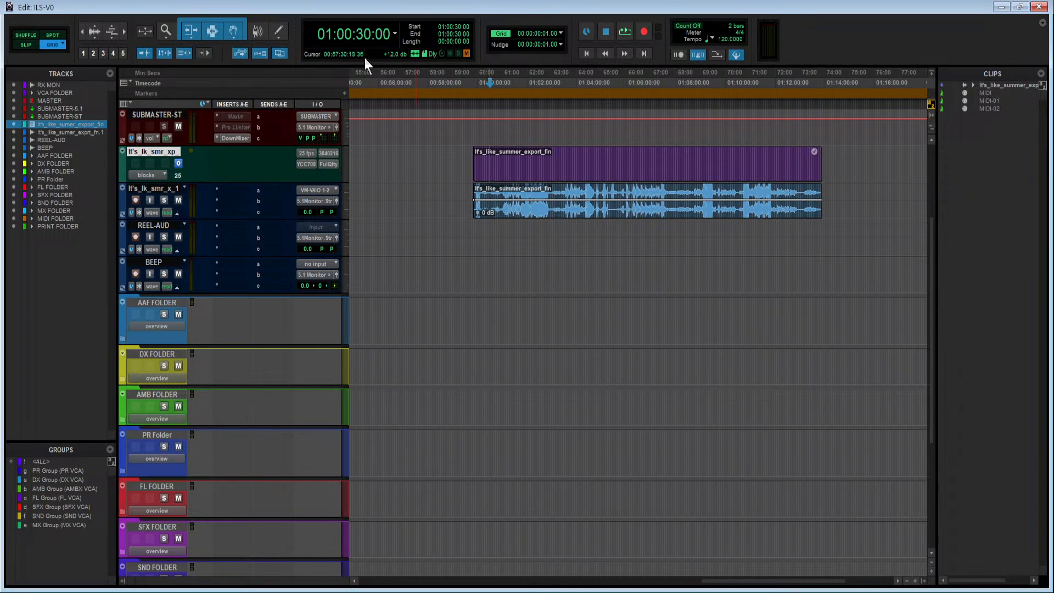
{"action": "left_click", "coordinate": [534, 180]}
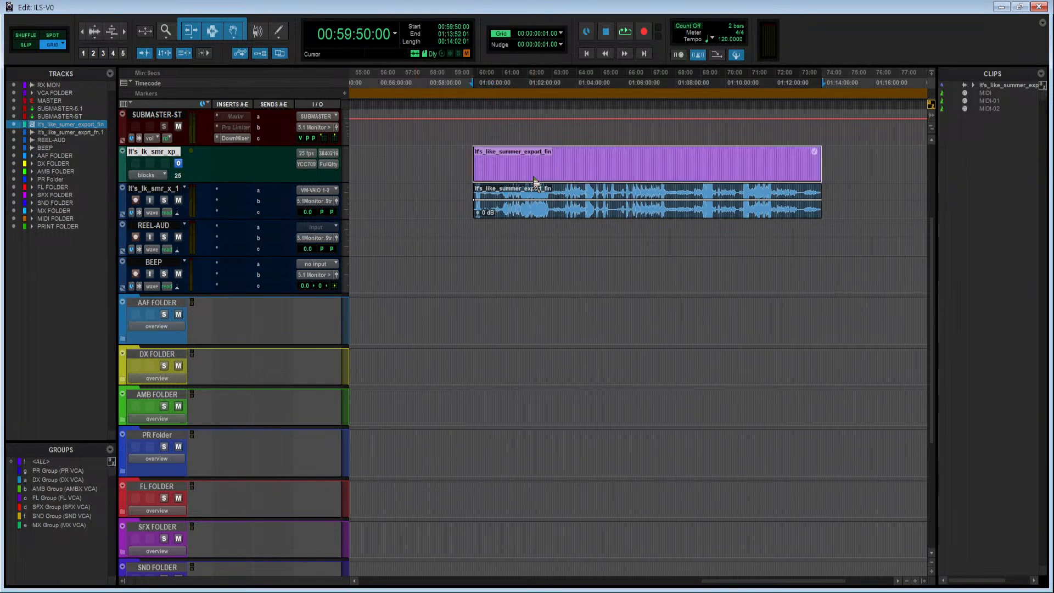
{"action": "key", "text": "t"}
{"action": "key", "text": "t"}
{"action": "key", "text": "t"}
{"action": "key", "text": "t"}
{"action": "key", "text": "t"}
{"action": "key", "text": "t"}
{"action": "key", "text": "t"}
{"action": "key", "text": "t"}
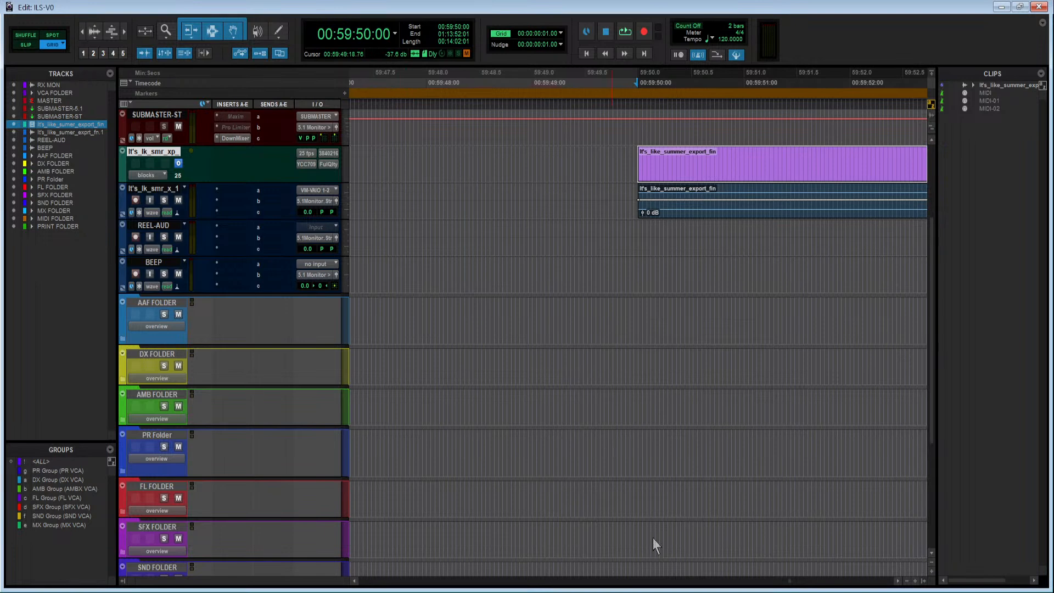
{"action": "key", "text": "r"}
{"action": "key", "text": "r"}
{"action": "key", "text": "r"}
{"action": "key", "text": "r"}
{"action": "scroll", "coordinate": [568, 210], "scroll_direction": "right", "scroll_amount": 2}
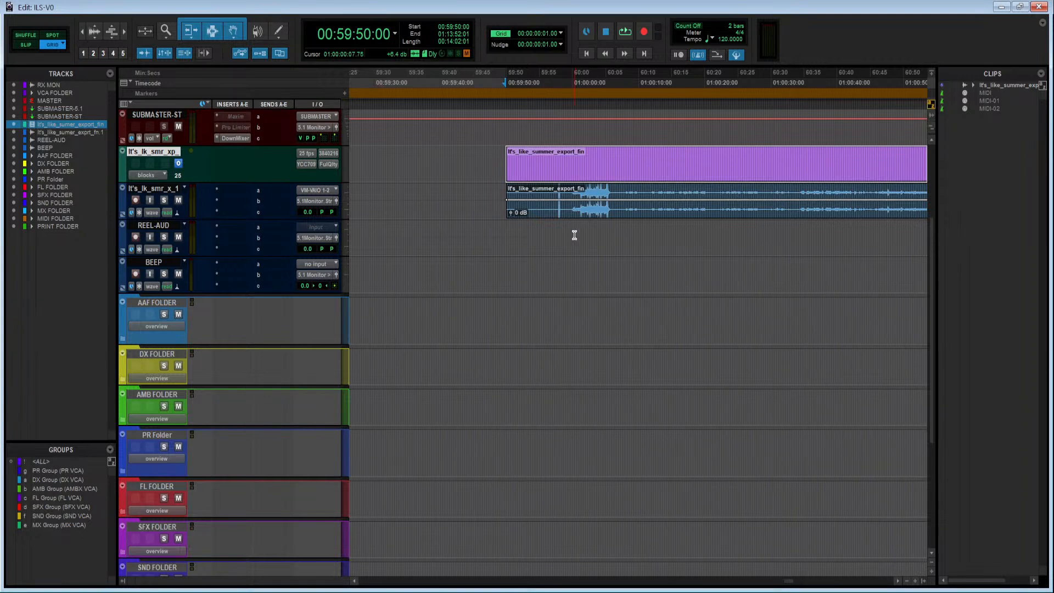
Step: Locate the edit cursor to 01:00:00:00 and examine the film audio around that point
{"action": "left_click", "coordinate": [571, 235]}
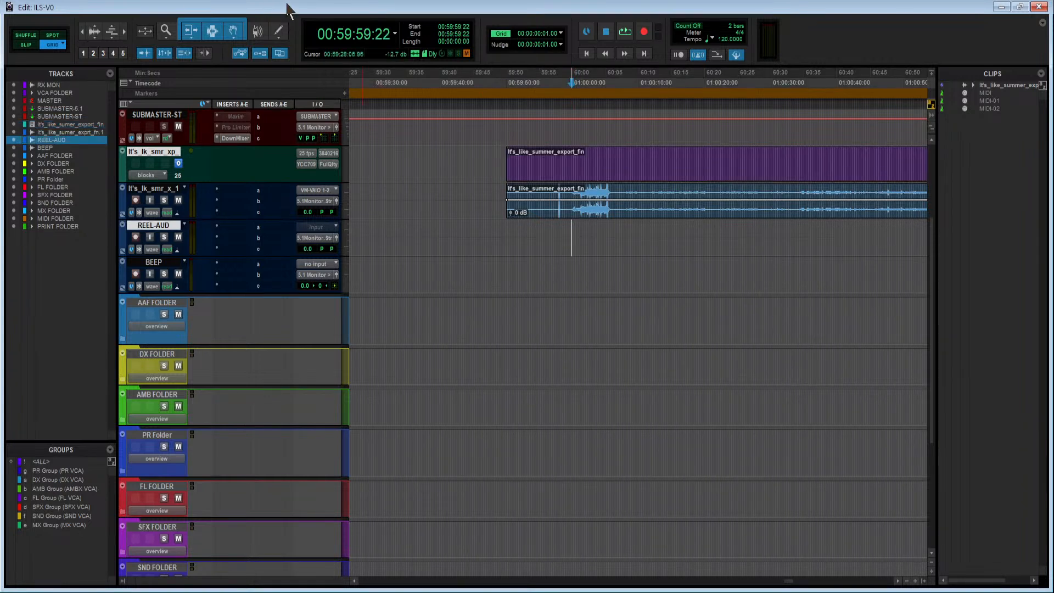
{"action": "left_click", "coordinate": [326, 38]}
{"action": "type", "text": "01000000"}
{"action": "key", "text": "Return"}
{"action": "key", "text": "t"}
{"action": "key", "text": "t"}
{"action": "key", "text": "t"}
{"action": "key", "text": "t"}
{"action": "key", "text": "t"}
{"action": "key", "text": "t"}
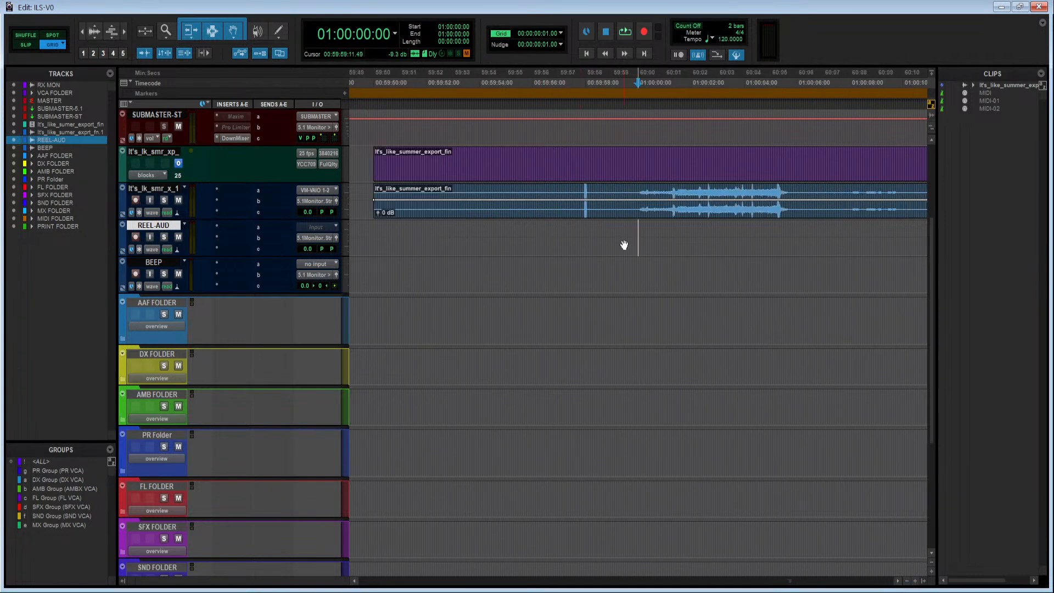
{"action": "scroll", "coordinate": [636, 244], "scroll_direction": "right", "scroll_amount": 2}
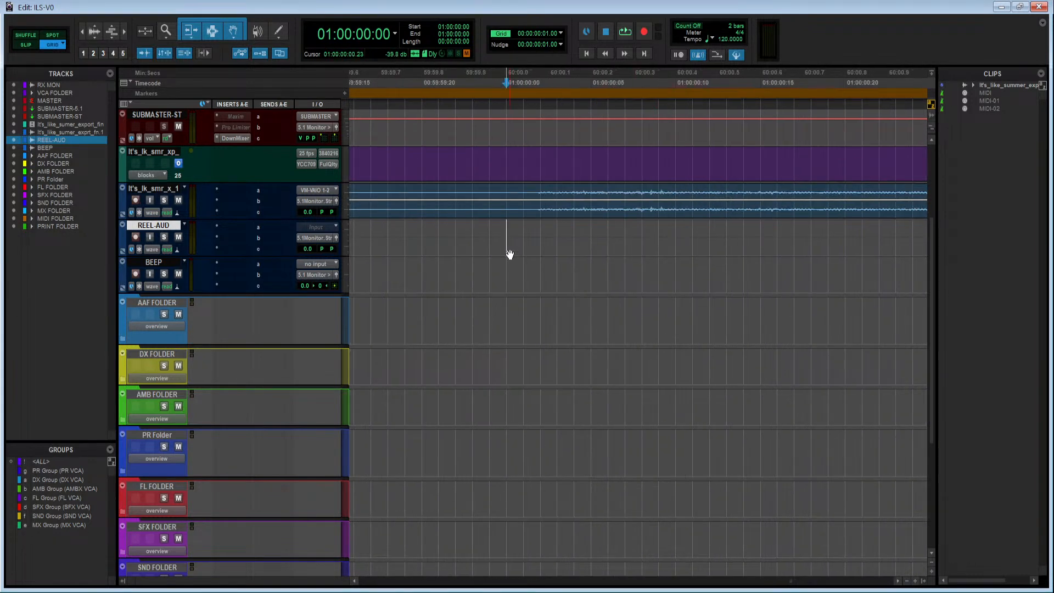
{"action": "key", "text": "r"}
{"action": "key", "text": "r"}
{"action": "key", "text": "r"}
Step: Inspect the audio spike at 00:59:58:00 and the video around it, and briefly play from the clip's start at 00:59:50:00
{"action": "left_click", "coordinate": [516, 188]}
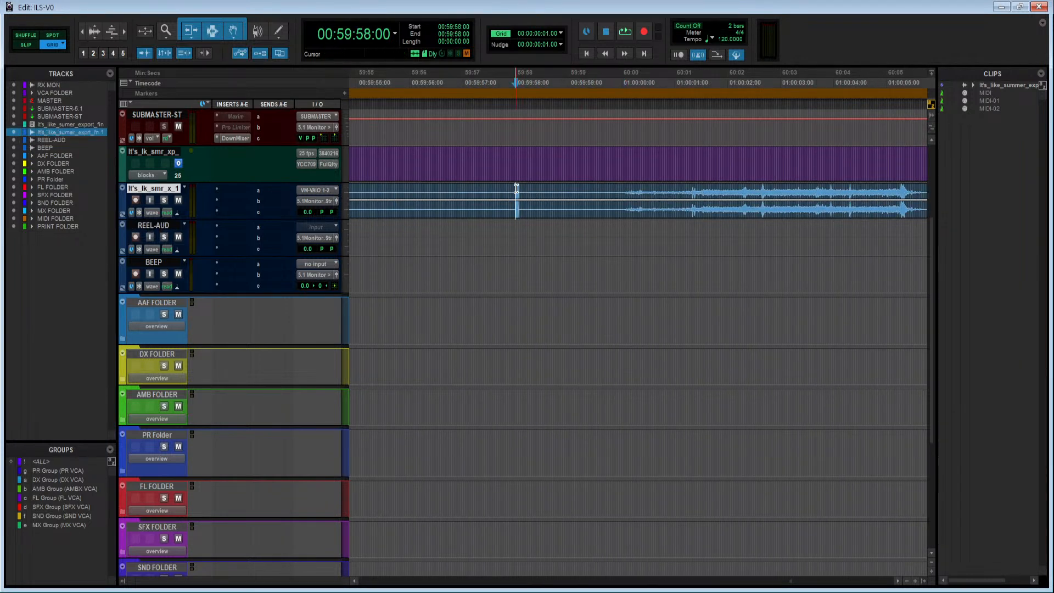
{"action": "key", "text": "r"}
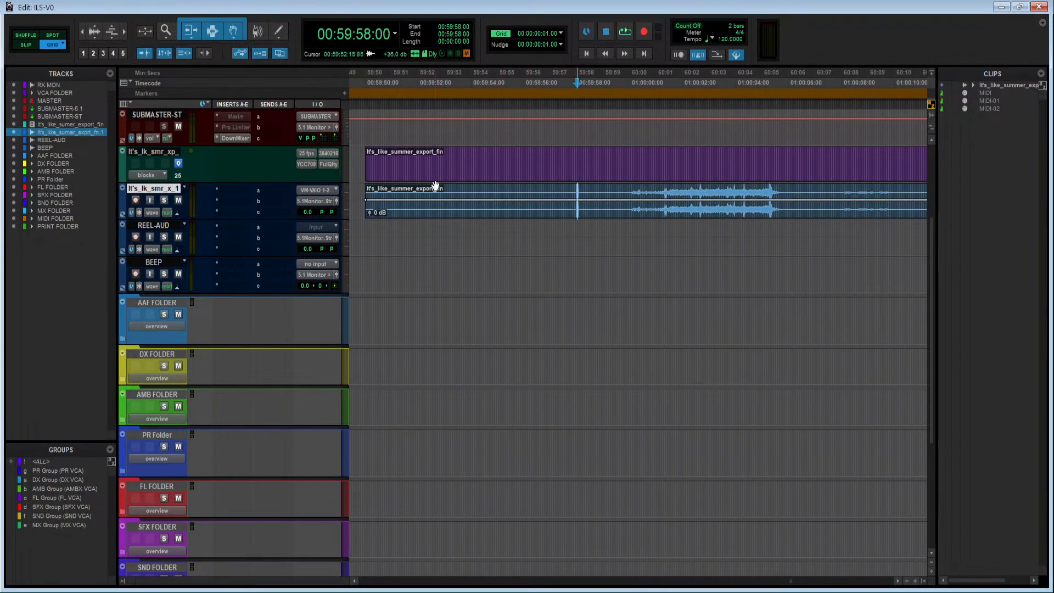
{"action": "left_click_drag", "start_coordinate": [516, 157], "coordinate": [629, 180]}
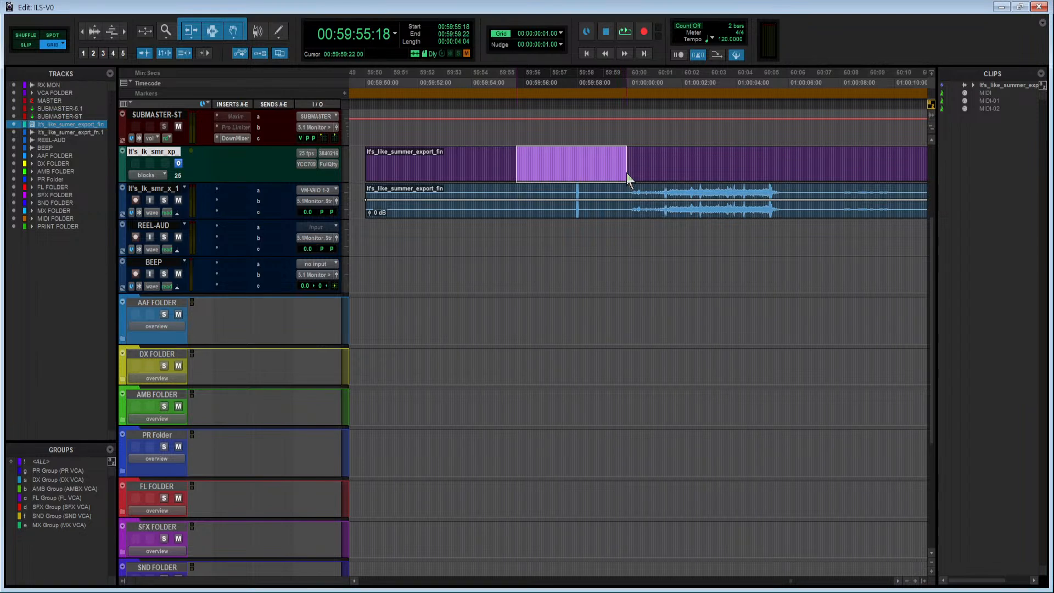
{"action": "left_click", "coordinate": [366, 230]}
{"action": "key", "text": "space"}
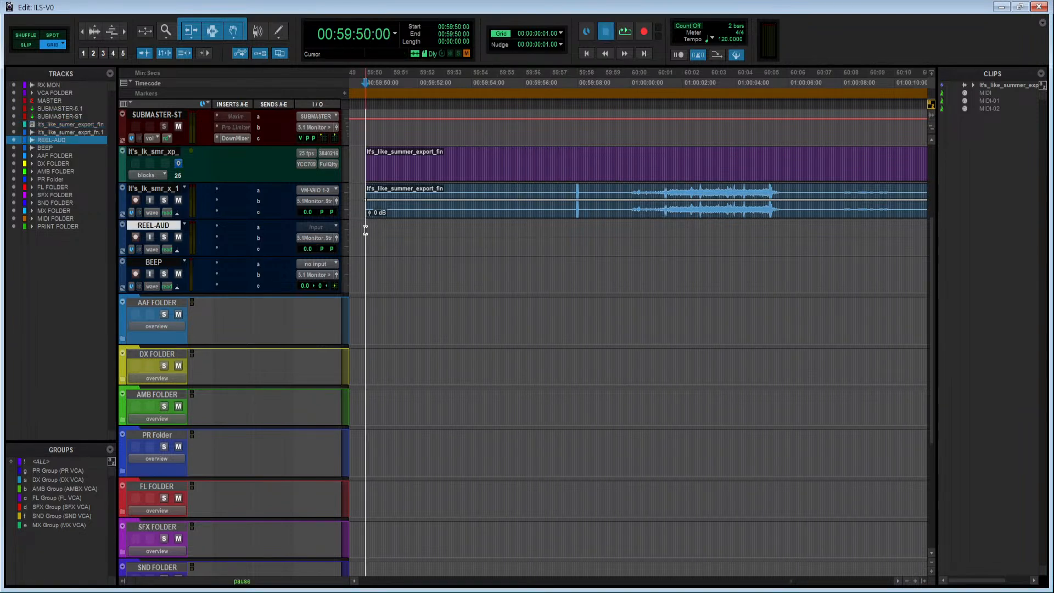
{"action": "key", "text": "space"}
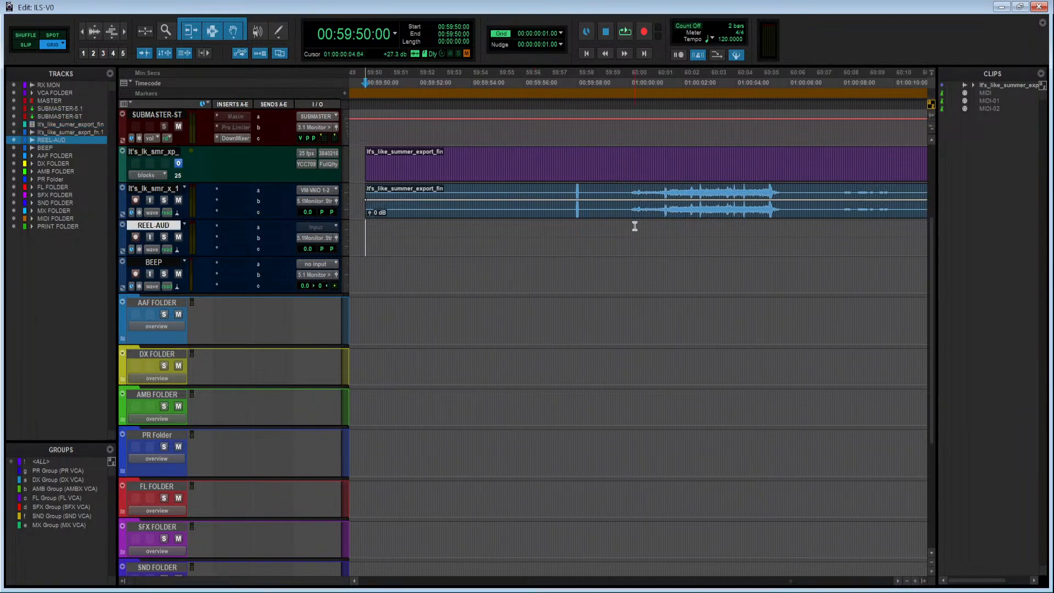
Step: Examine the video clip's opening stretch before 01:00:00:00 closely and in a wider timeline view
{"action": "left_click", "coordinate": [458, 157]}
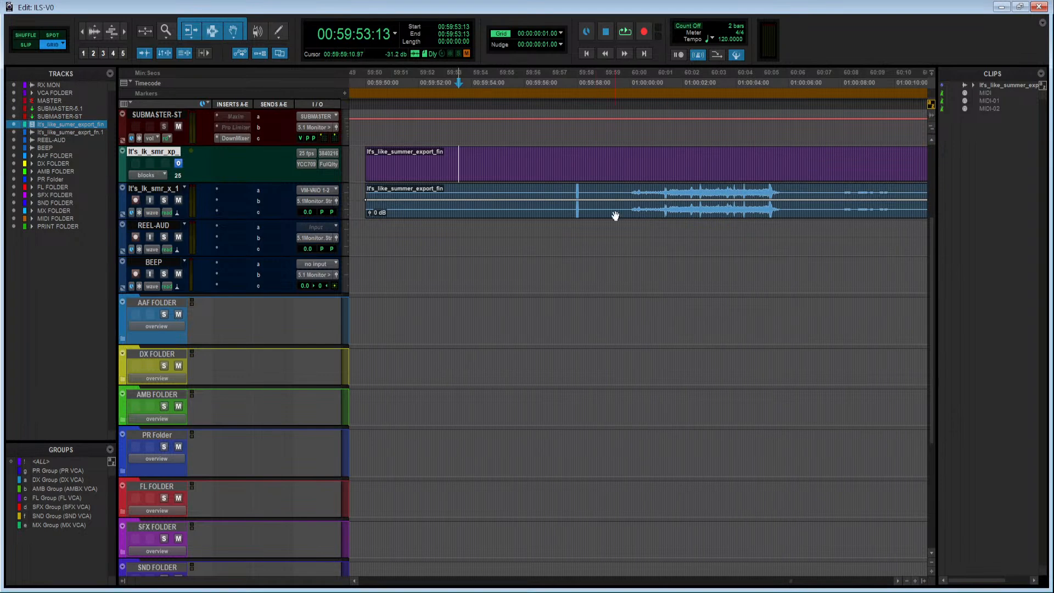
{"action": "left_click", "coordinate": [599, 159]}
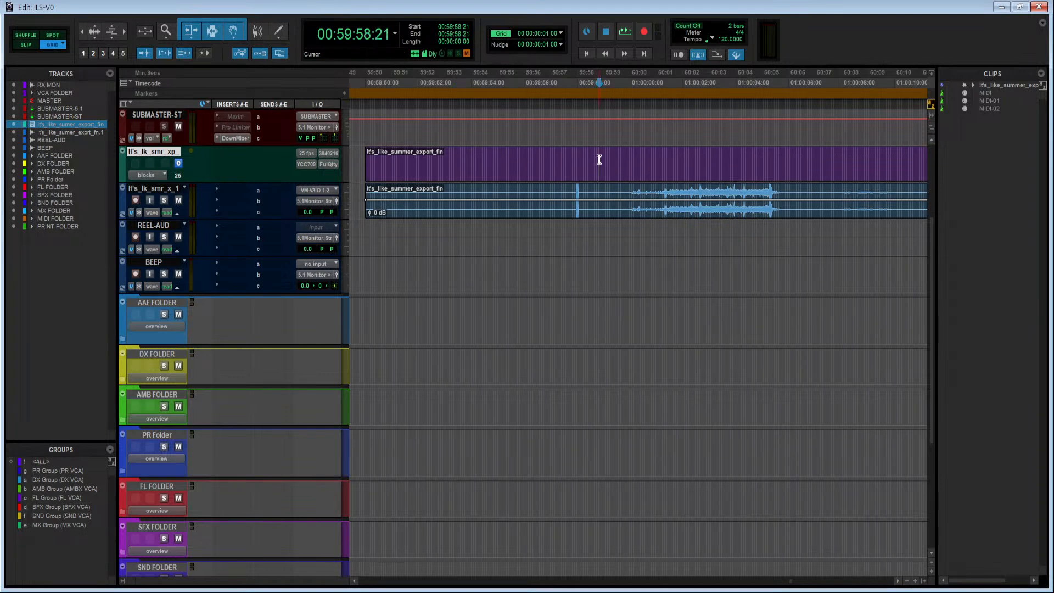
{"action": "left_click", "coordinate": [565, 179]}
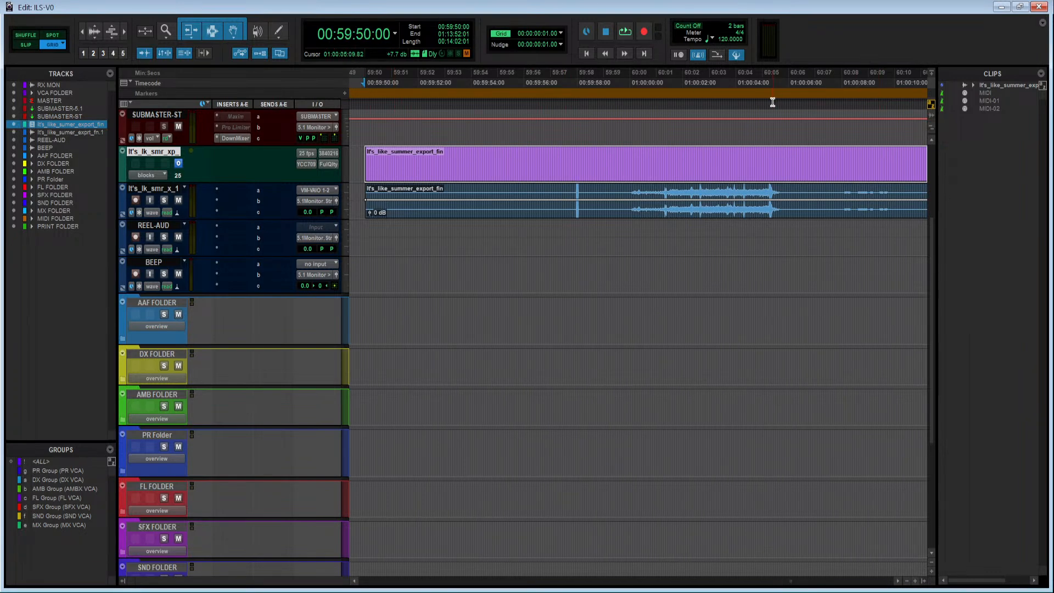
{"action": "key", "text": "r"}
{"action": "key", "text": "r"}
{"action": "scroll", "coordinate": [562, 257], "scroll_direction": "right", "scroll_amount": 2}
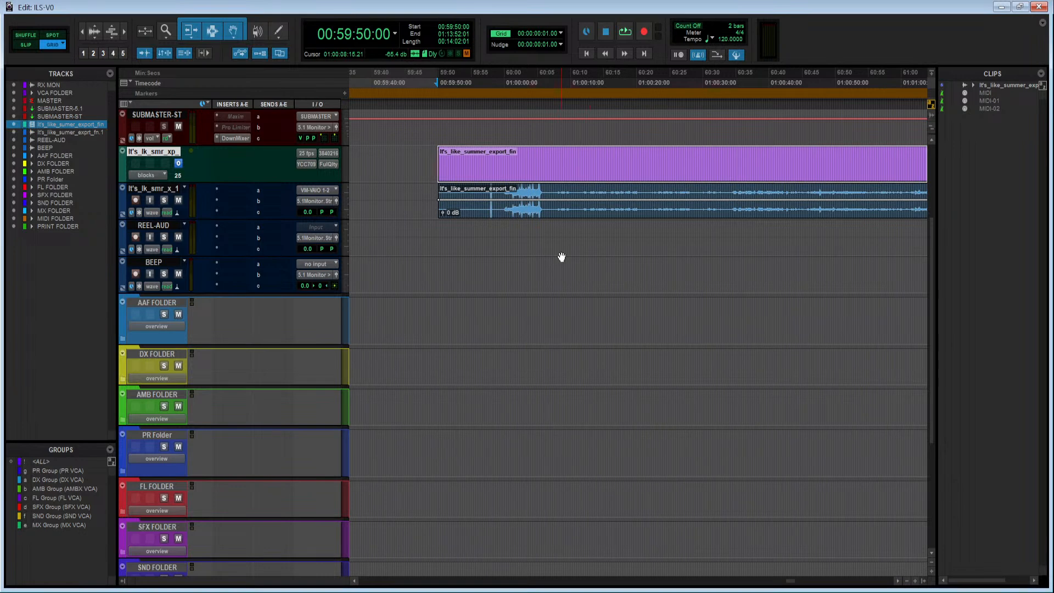
{"action": "key", "text": "r"}
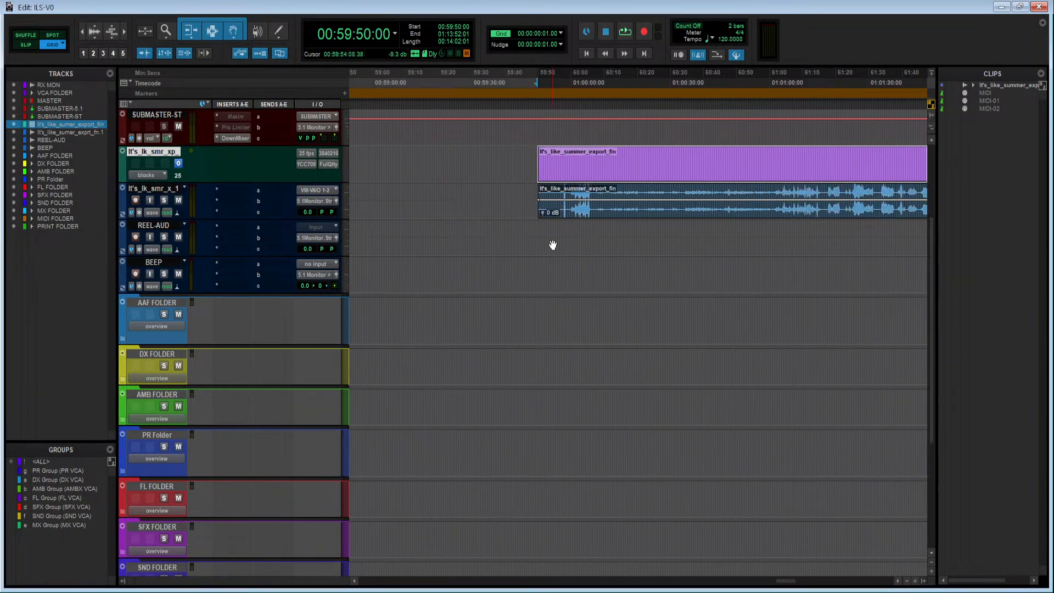
{"action": "scroll", "coordinate": [553, 239], "scroll_direction": "right", "scroll_amount": 2}
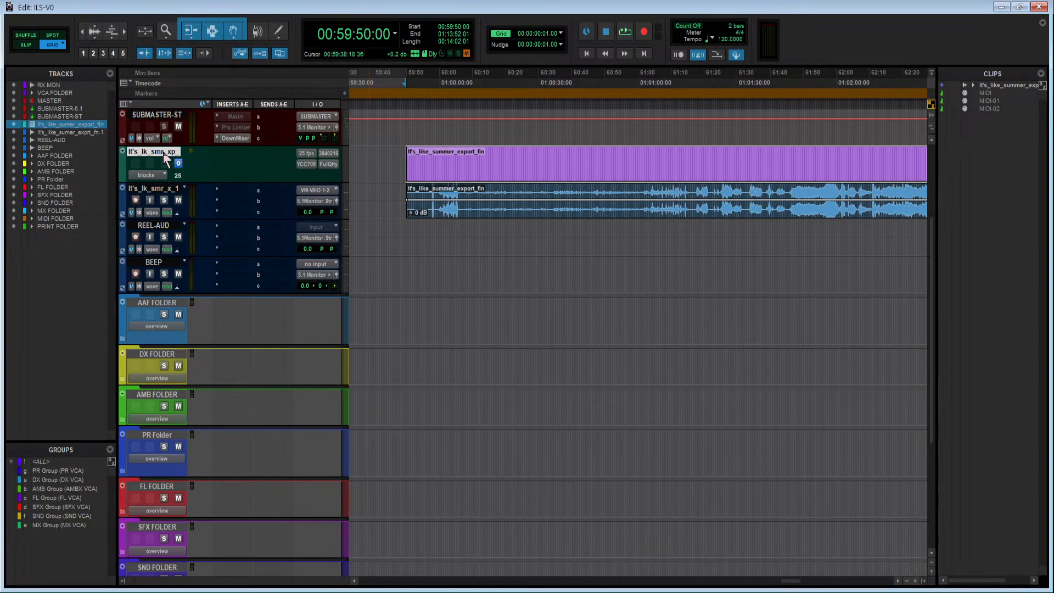
{"action": "left_click", "coordinate": [539, 227]}
{"action": "left_click", "coordinate": [440, 158]}
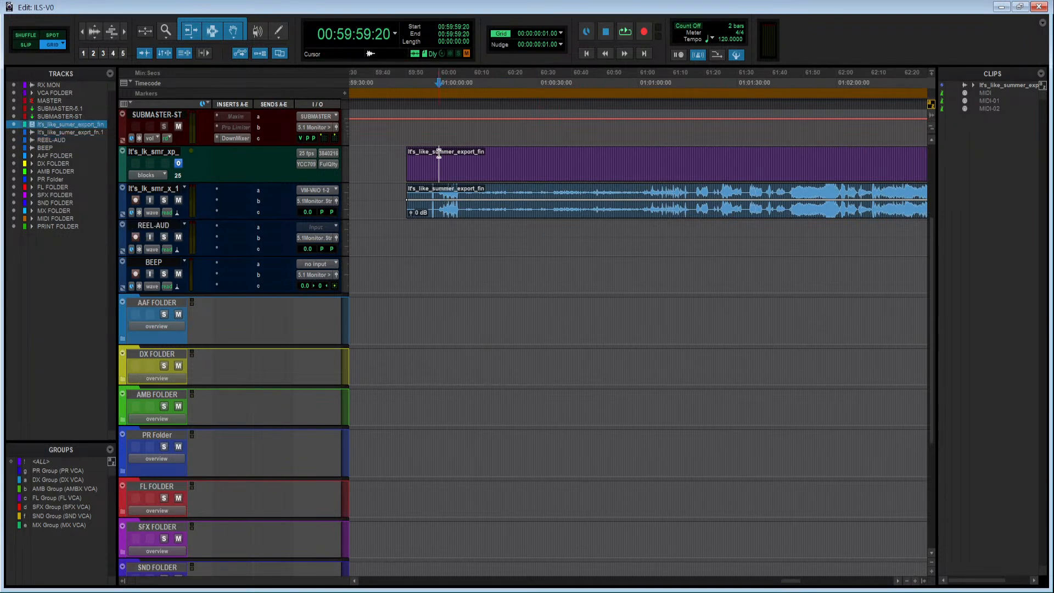
Step: Switch to File Explorer, minimize OBS Studio, open the project's Nuendo folder and select Markers.mid
{"action": "left_click", "coordinate": [405, 592]}
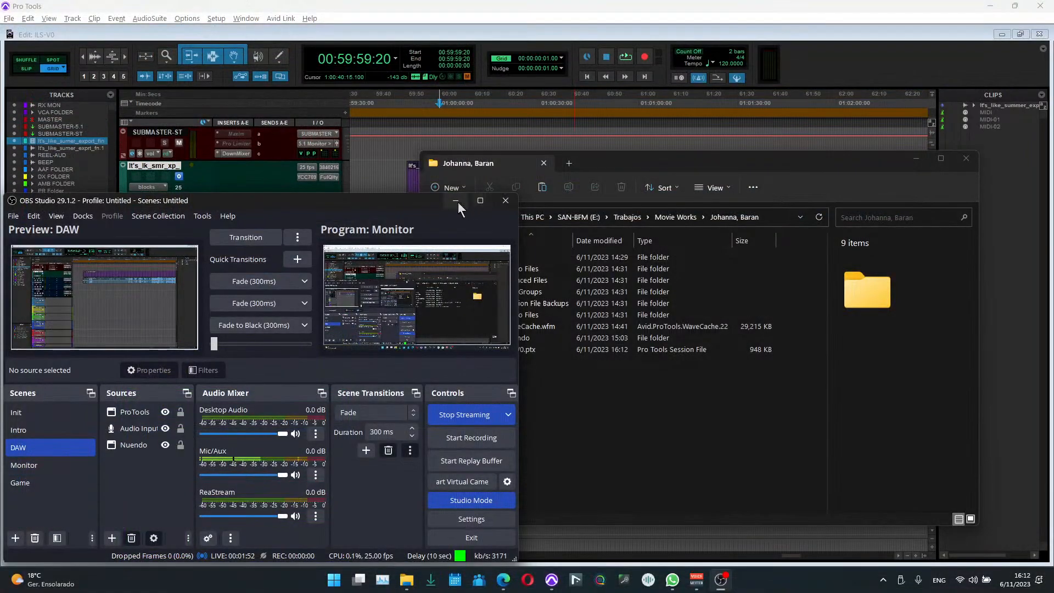
{"action": "left_click", "coordinate": [456, 202]}
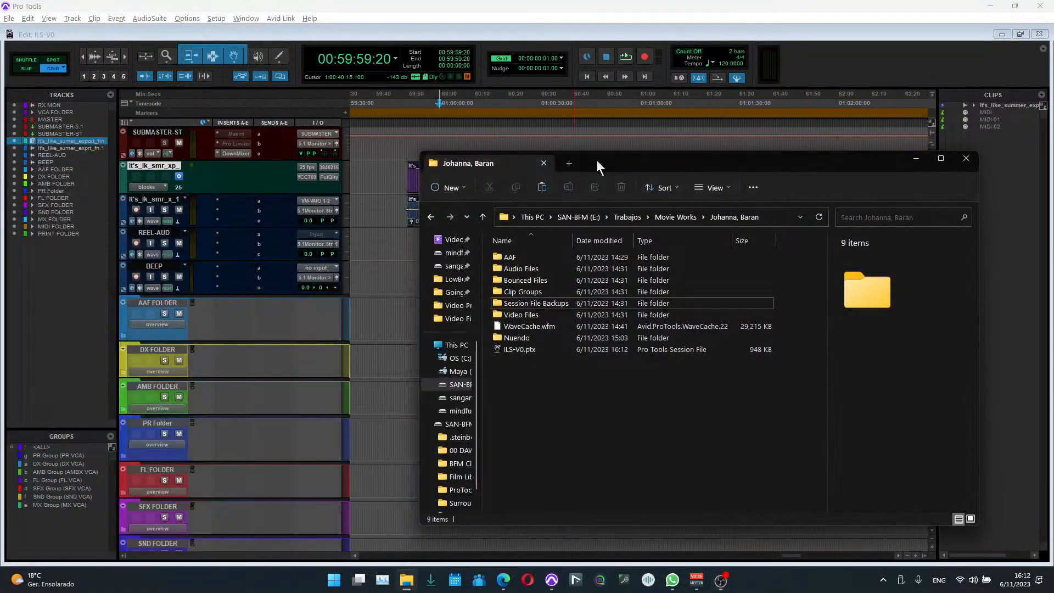
{"action": "left_click_drag", "start_coordinate": [627, 161], "coordinate": [712, 166]}
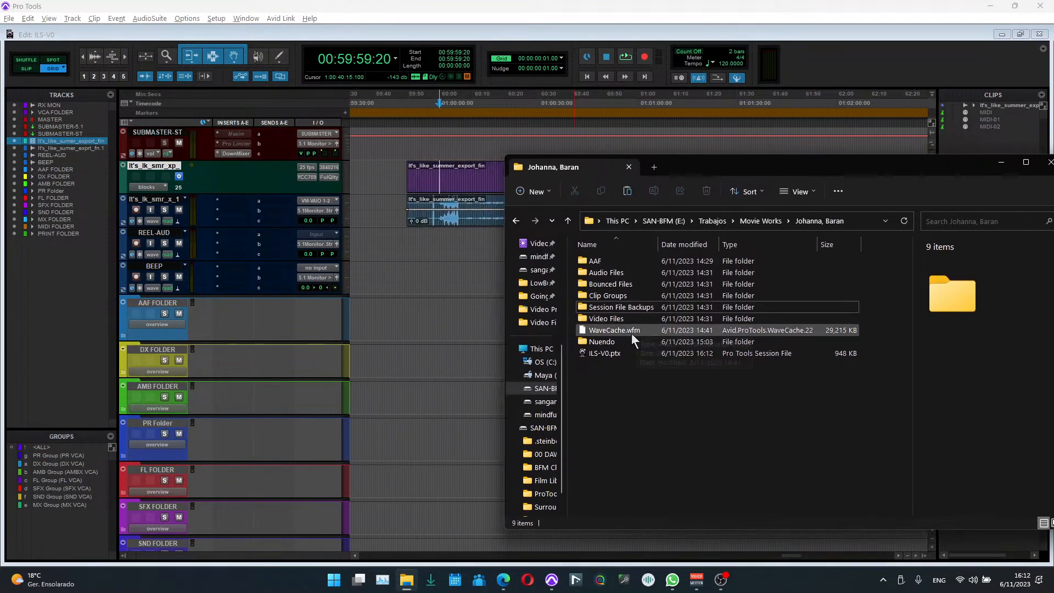
{"action": "left_click", "coordinate": [601, 343]}
{"action": "double_click", "coordinate": [600, 346]}
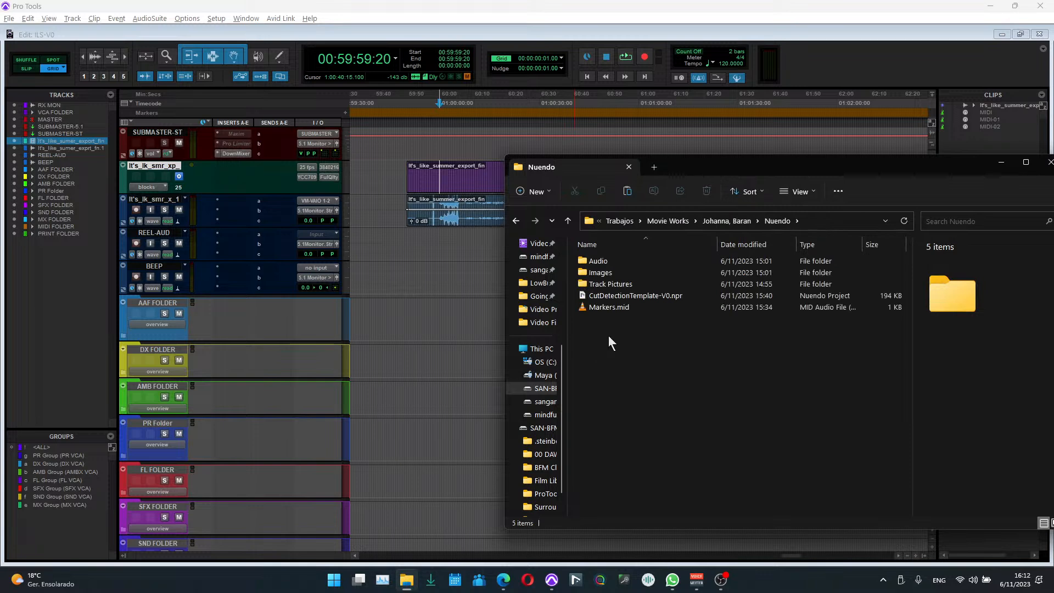
{"action": "left_click", "coordinate": [626, 308]}
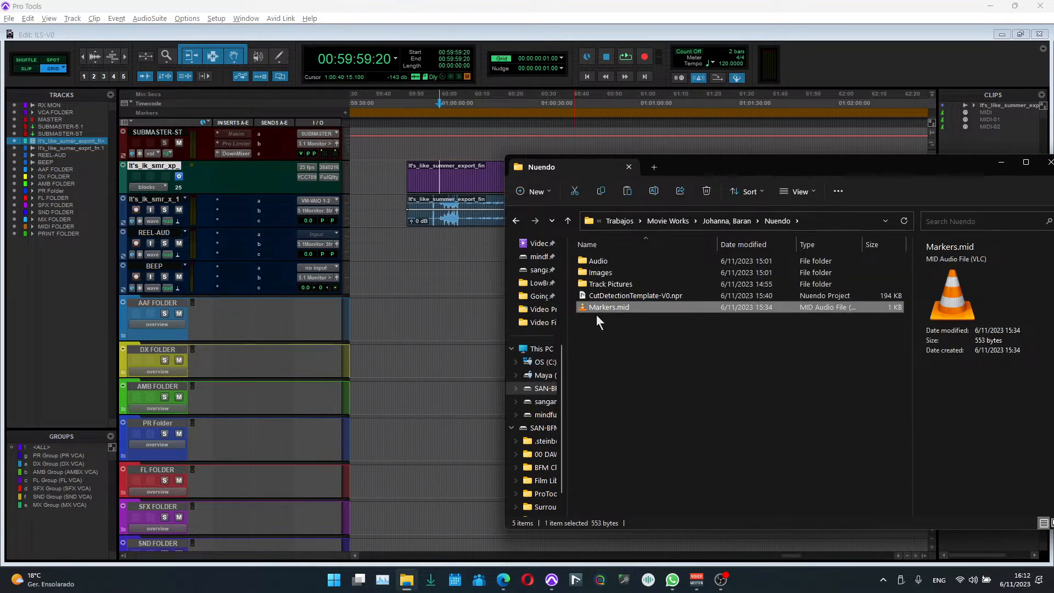
Step: Return to Pro Tools and check the video clip's start timecode by selecting the clip
{"action": "scroll", "coordinate": [441, 311], "scroll_direction": "down", "scroll_amount": 1}
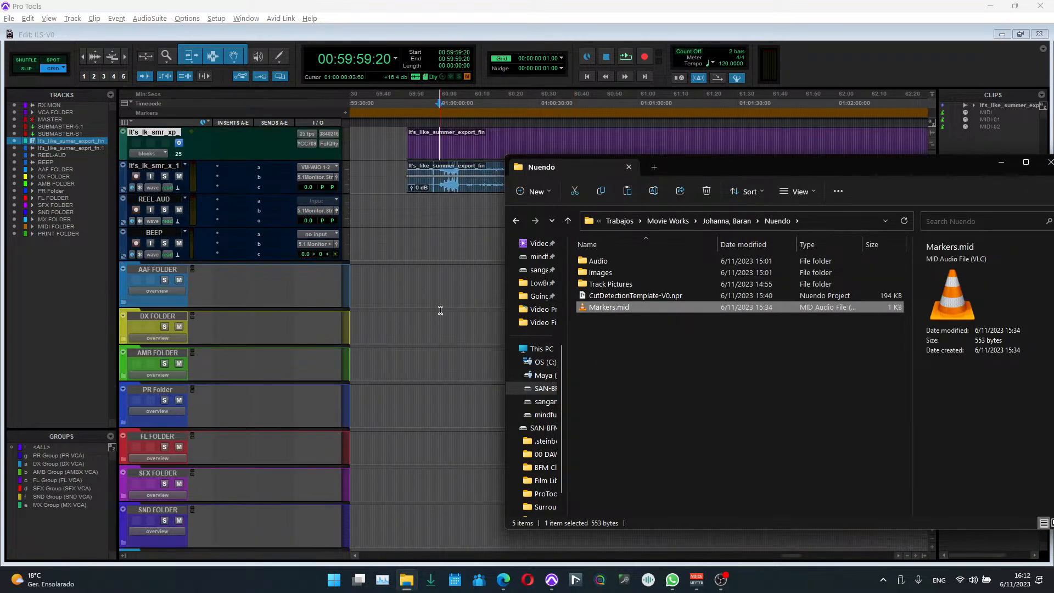
{"action": "scroll", "coordinate": [417, 291], "scroll_direction": "down", "scroll_amount": 4}
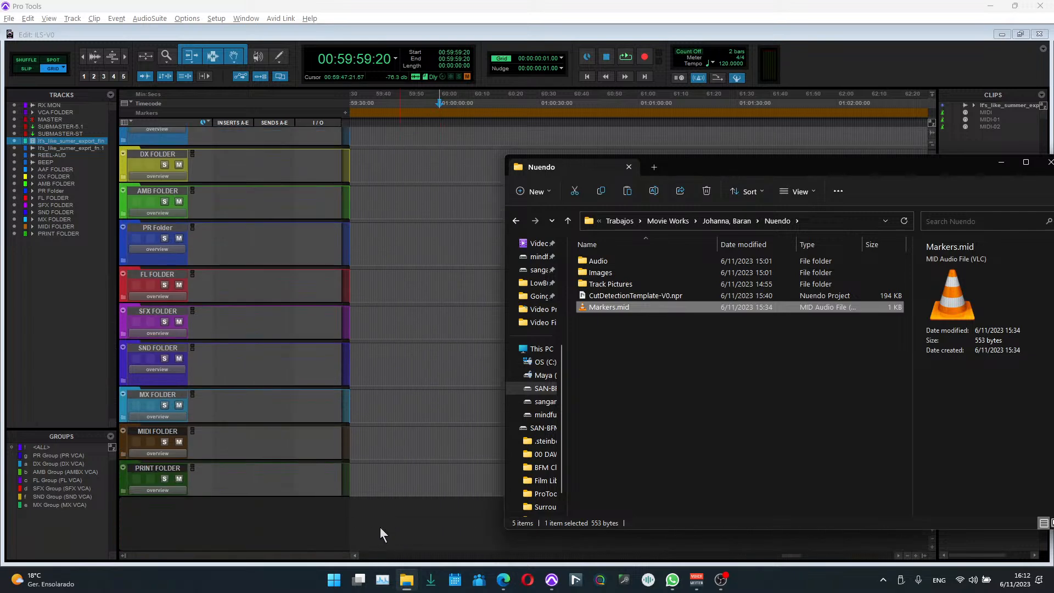
{"action": "left_click_drag", "start_coordinate": [478, 433], "coordinate": [481, 350]}
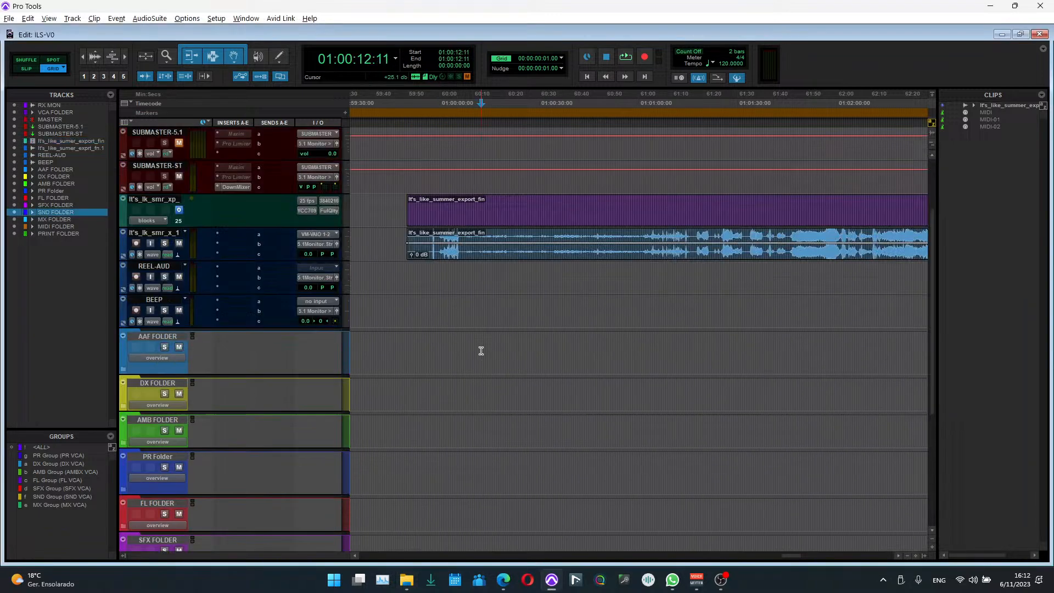
{"action": "left_click", "coordinate": [490, 318]}
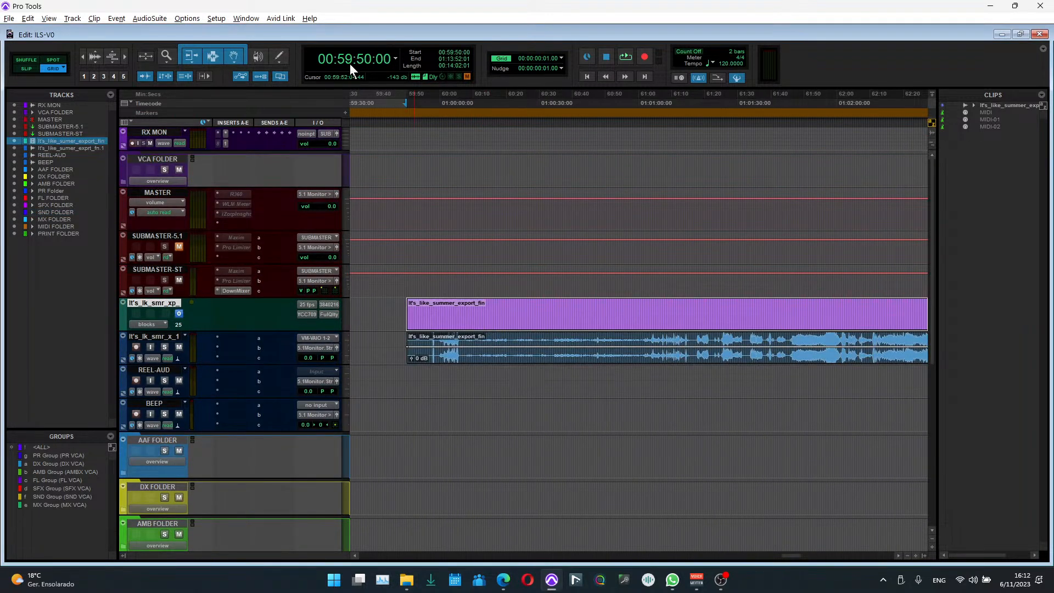
{"action": "scroll", "coordinate": [428, 287], "scroll_direction": "down", "scroll_amount": 5}
Step: Import Markers.mid from the Nuendo folder as a new instrument track with its tempo map and key signature, spotted to start at 00:59:54:00
{"action": "key", "text": "alt+Tab"}
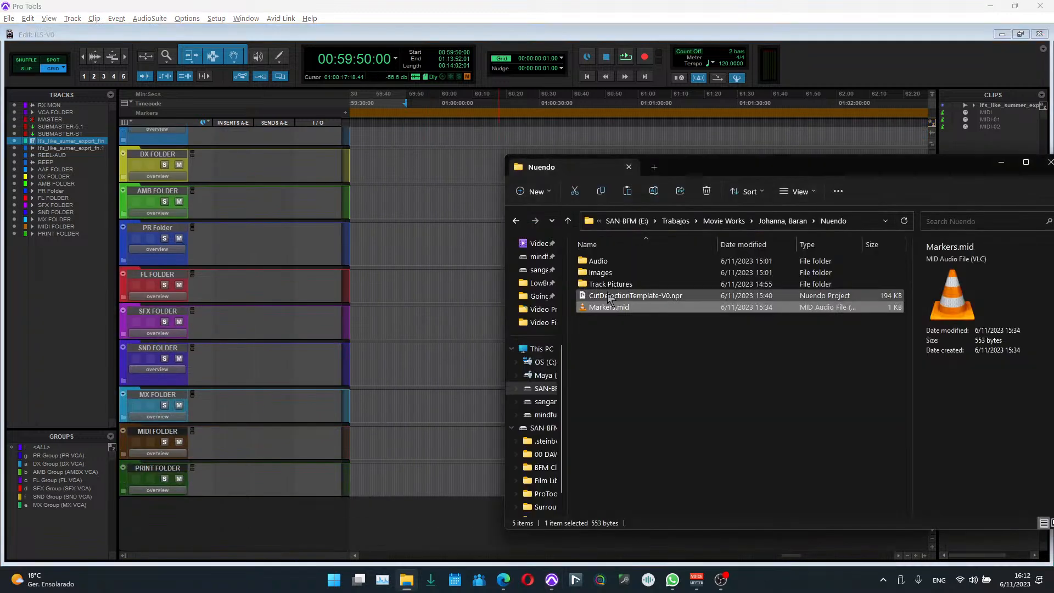
{"action": "left_click_drag", "start_coordinate": [620, 307], "coordinate": [432, 481]}
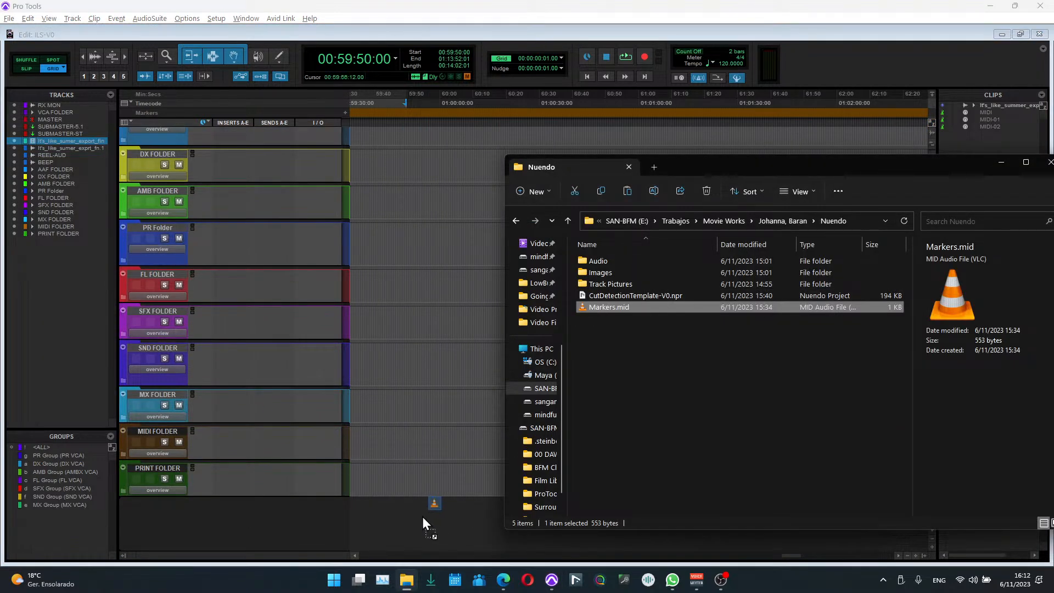
{"action": "left_click_drag", "start_coordinate": [424, 517], "coordinate": [421, 516]}
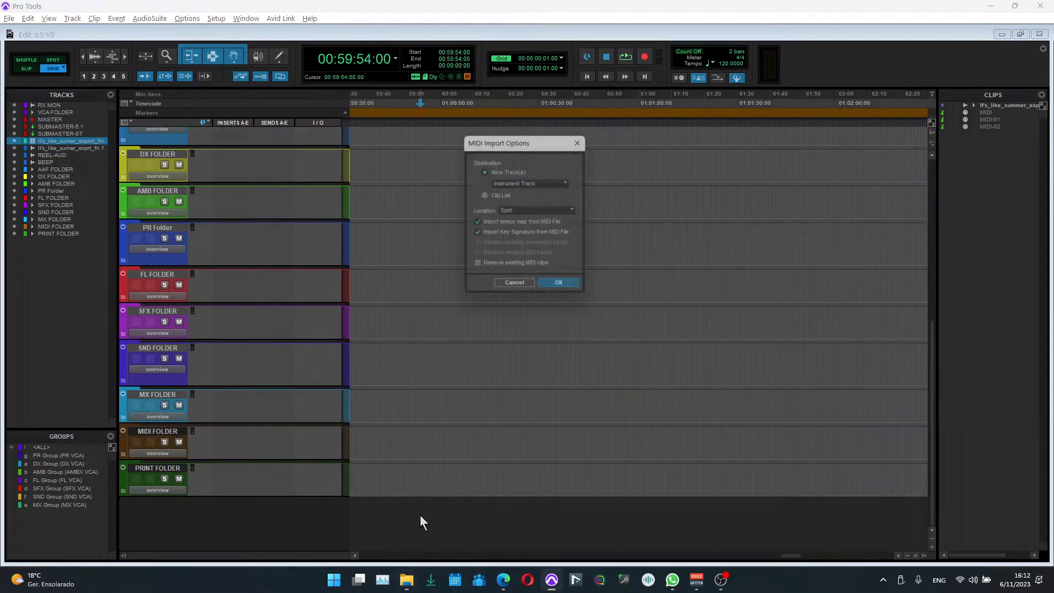
{"action": "left_click", "coordinate": [530, 212]}
{"action": "left_click", "coordinate": [555, 250]}
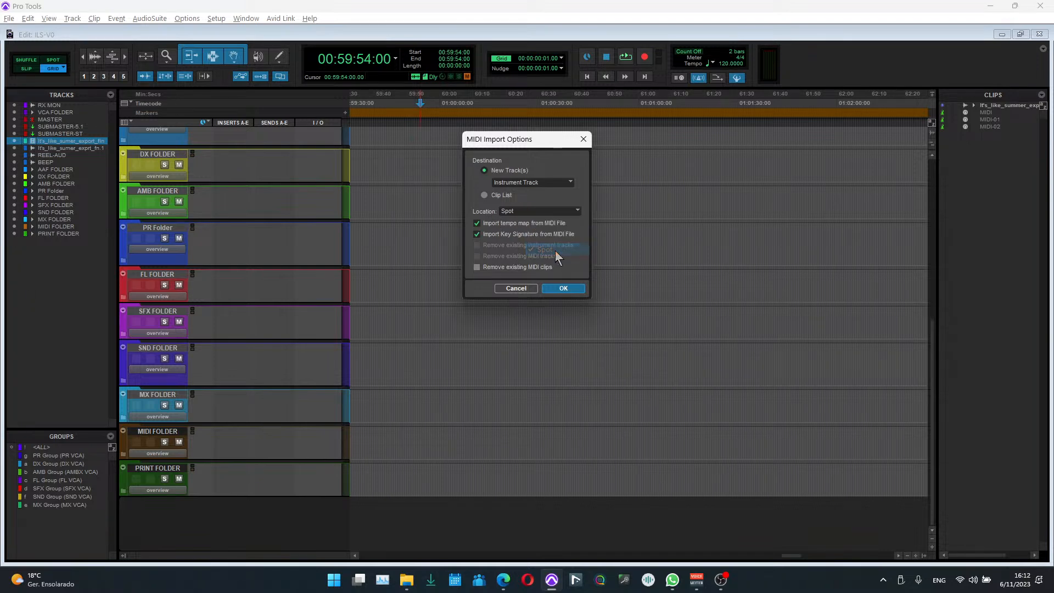
{"action": "left_click", "coordinate": [564, 289]}
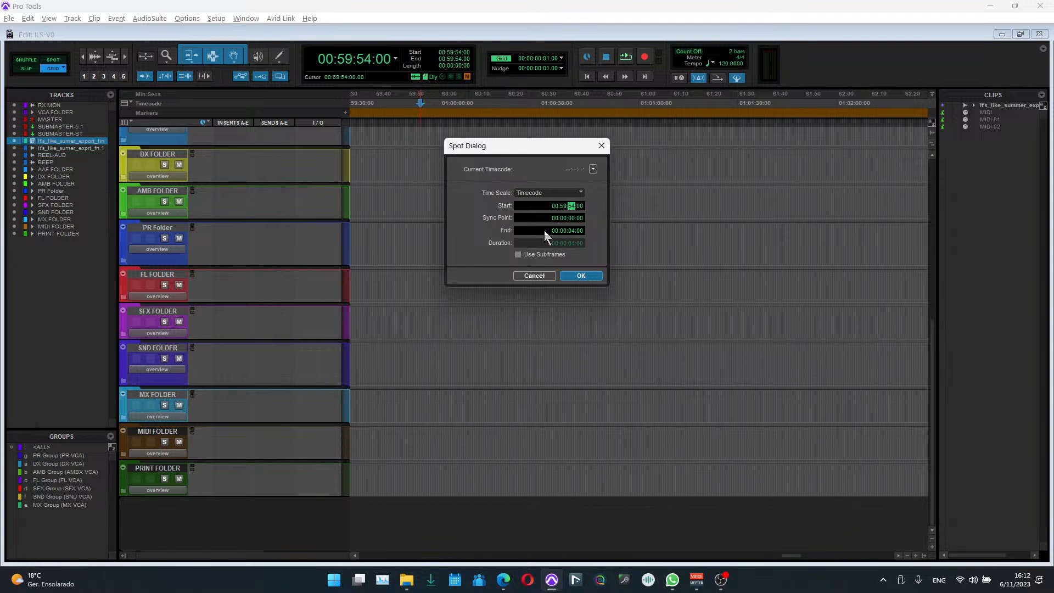
{"action": "key", "text": "Right"}
{"action": "left_click", "coordinate": [582, 276]}
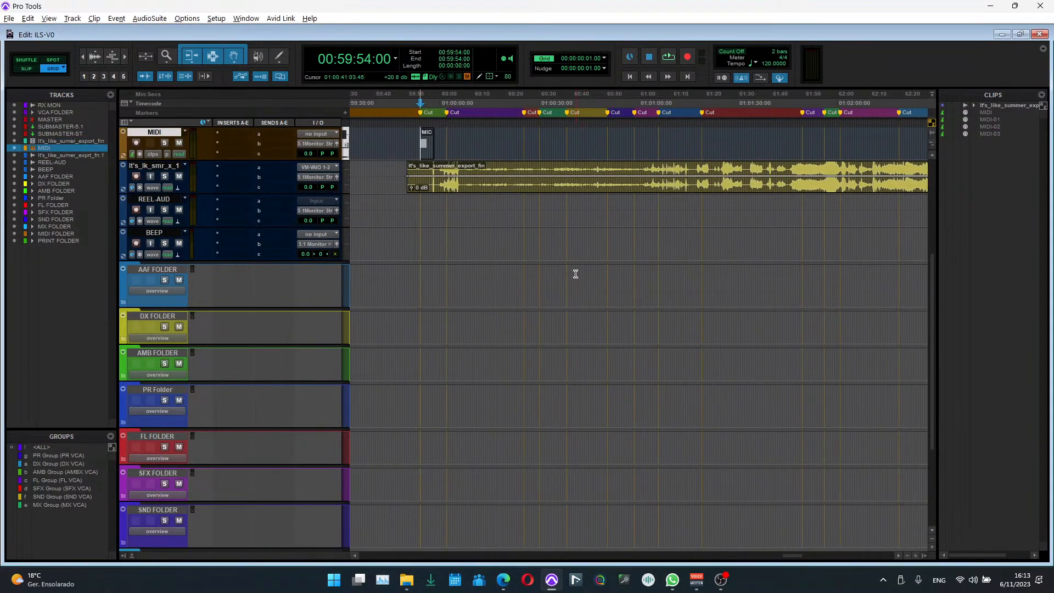
Step: Examine the second Cut marker near 01:00:01:24 against the film audio, up close and in a wider view showing the video clip
{"action": "left_click", "coordinate": [447, 202]}
{"action": "key", "text": "t"}
{"action": "key", "text": "t"}
{"action": "key", "text": "t"}
{"action": "key", "text": "t"}
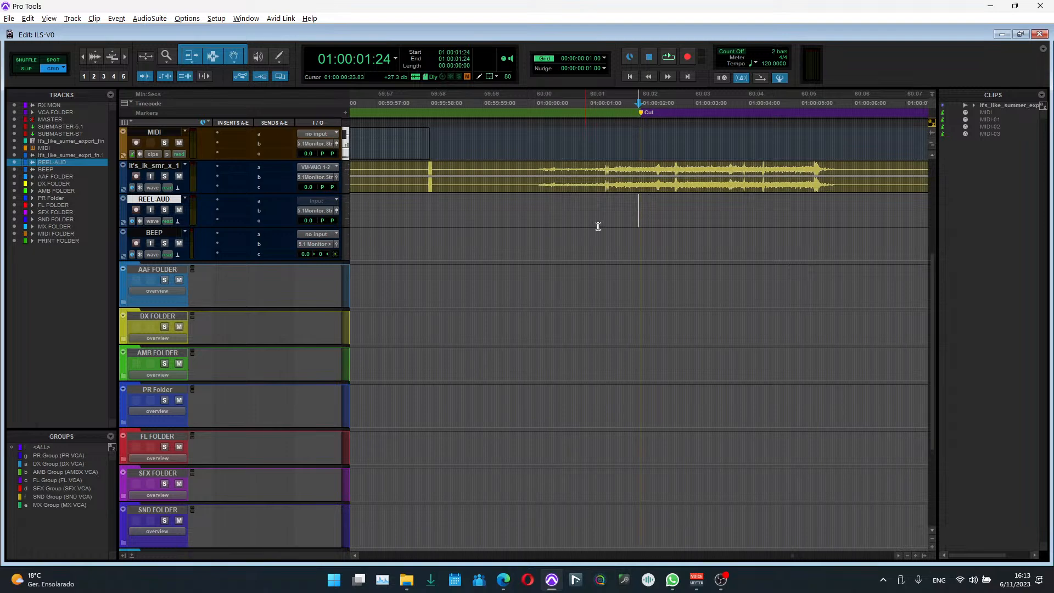
{"action": "key", "text": "t"}
{"action": "key", "text": "t"}
{"action": "scroll", "coordinate": [598, 227], "scroll_direction": "up", "scroll_amount": 4}
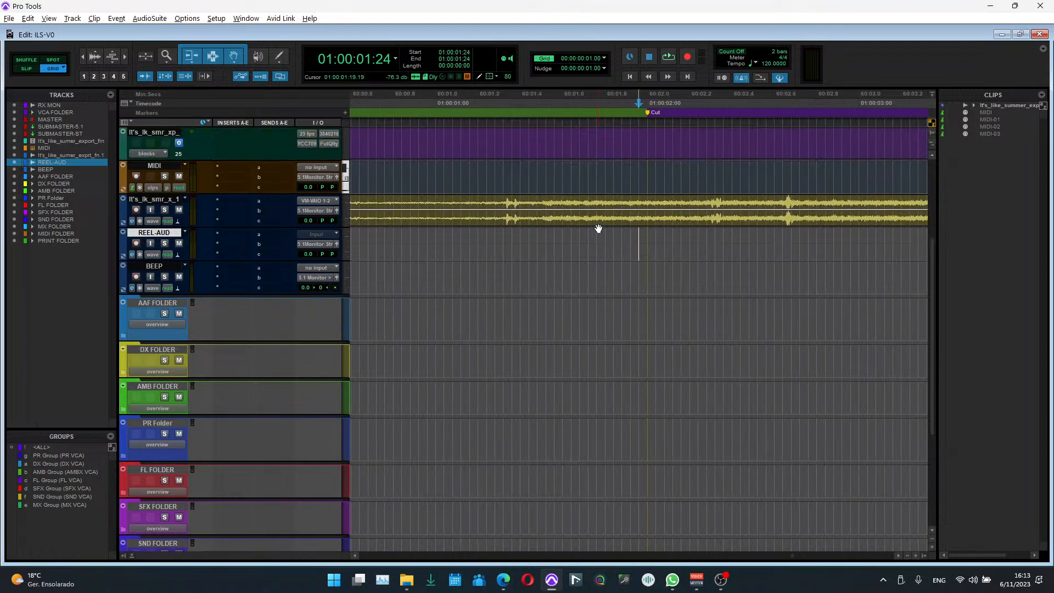
{"action": "scroll", "coordinate": [599, 229], "scroll_direction": "down", "scroll_amount": 2}
{"action": "key", "text": "r"}
{"action": "key", "text": "r"}
{"action": "key", "text": "r"}
{"action": "key", "text": "r"}
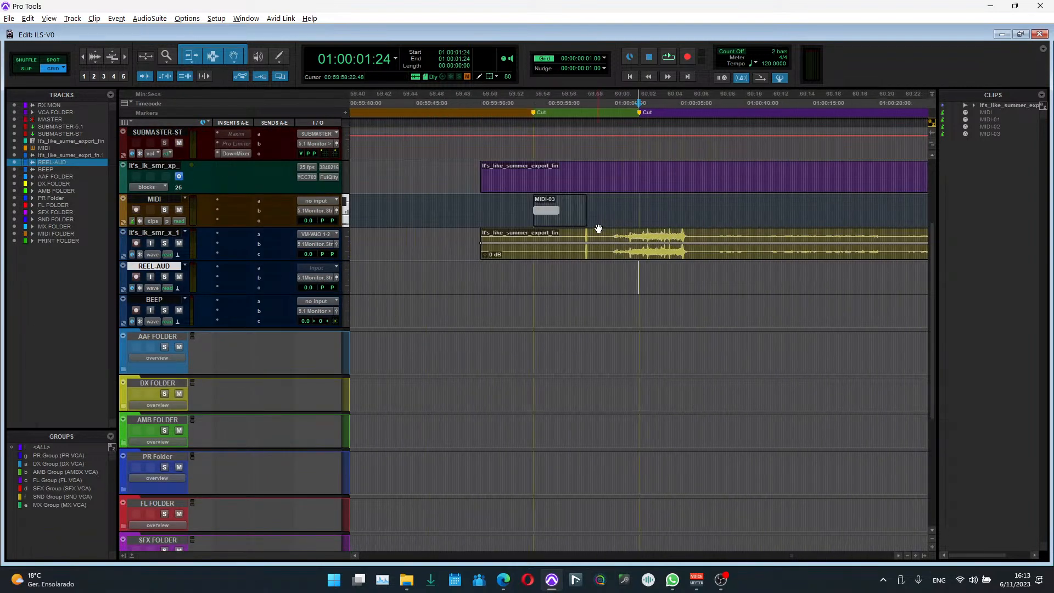
Step: Place the edit cursor at 00:59:53:22 beside the first Cut marker and show the video window
{"action": "left_click", "coordinate": [531, 272]}
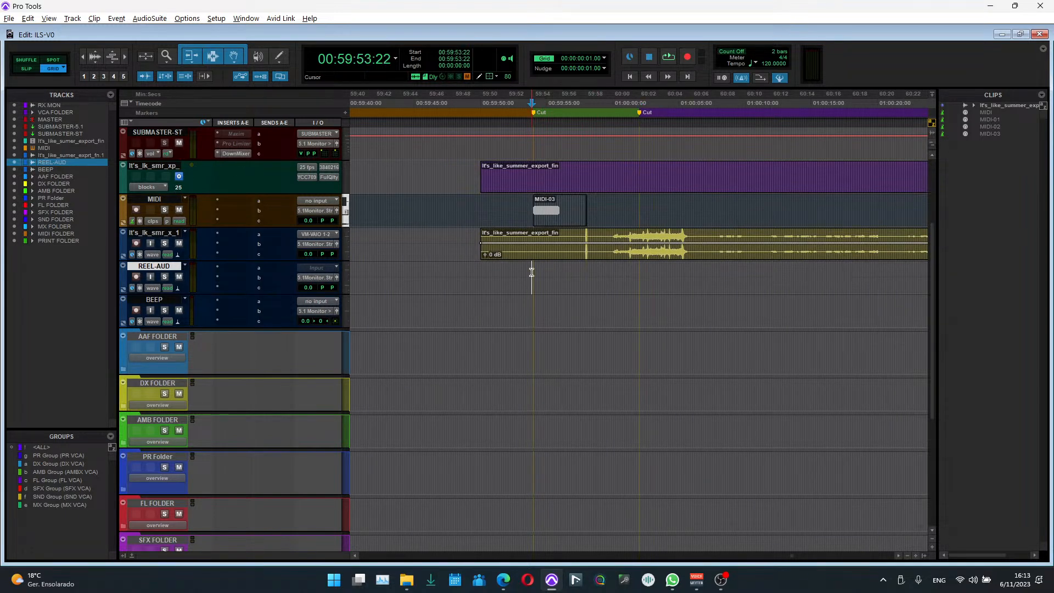
{"action": "key", "text": "F8"}
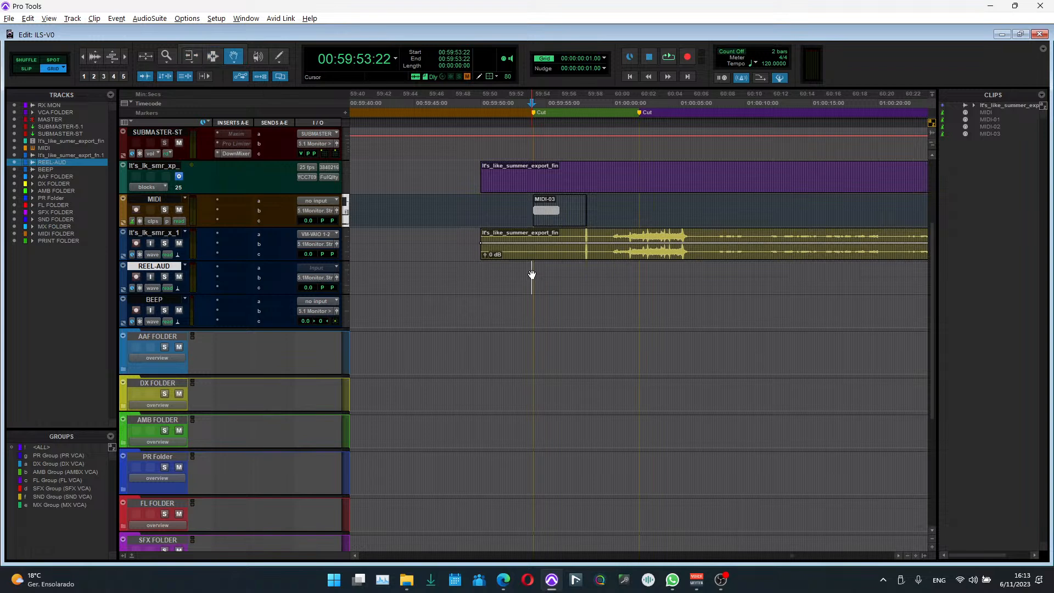
{"action": "left_click", "coordinate": [532, 274]}
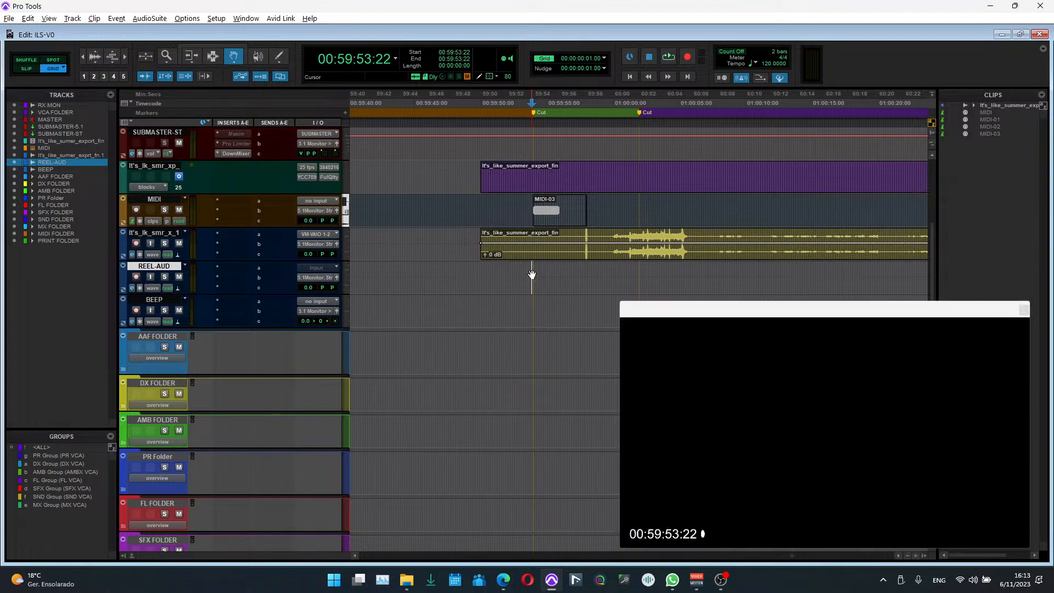
Step: Zoom in on the first Cut marker and place the edit cursor exactly on it at 00:59:54:00 to check the picture
{"action": "key", "text": "t"}
{"action": "key", "text": "t"}
{"action": "key", "text": "t"}
{"action": "key", "text": "t"}
{"action": "key", "text": "t"}
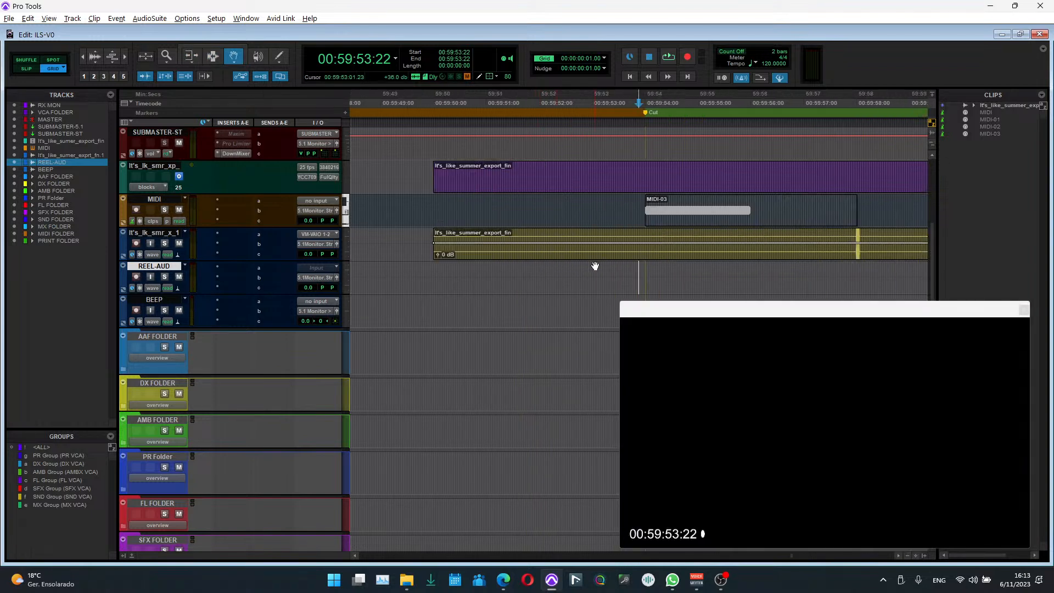
{"action": "left_click", "coordinate": [684, 269]}
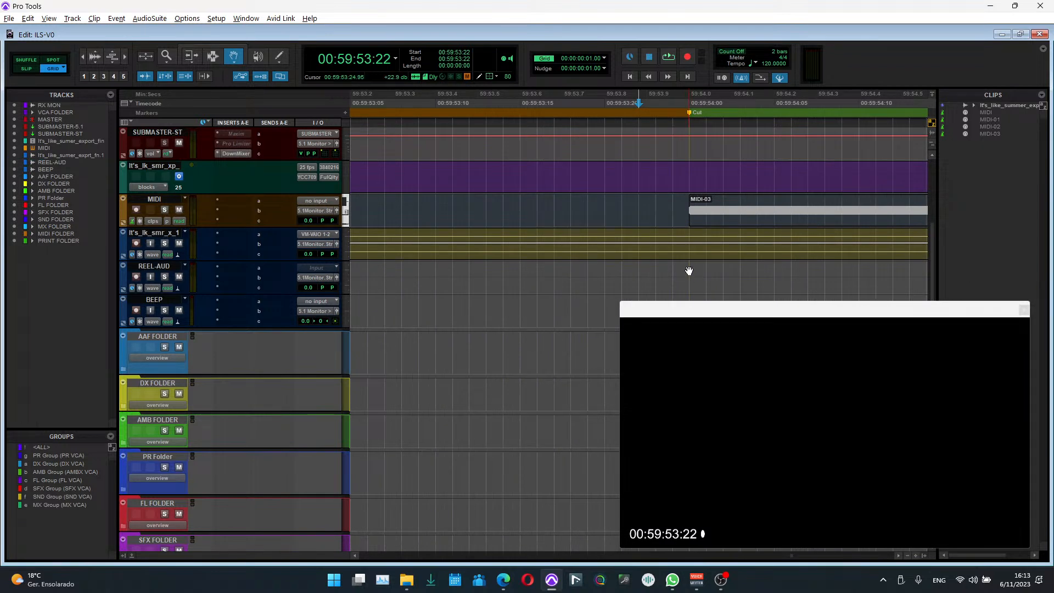
{"action": "scroll", "coordinate": [604, 280], "scroll_direction": "right", "scroll_amount": 2}
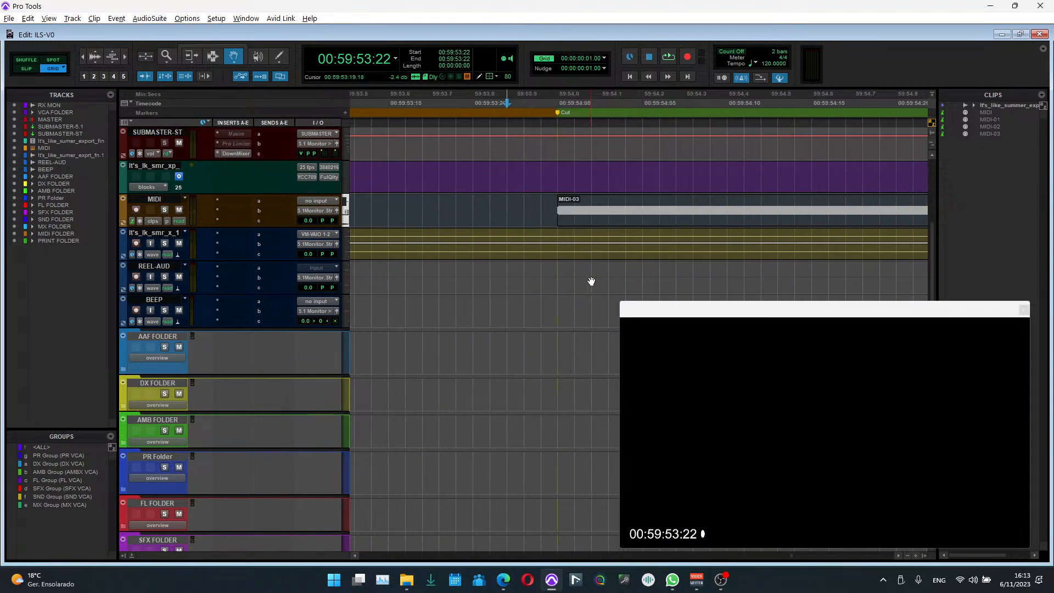
{"action": "left_click", "coordinate": [230, 46]}
{"action": "left_click", "coordinate": [424, 276]}
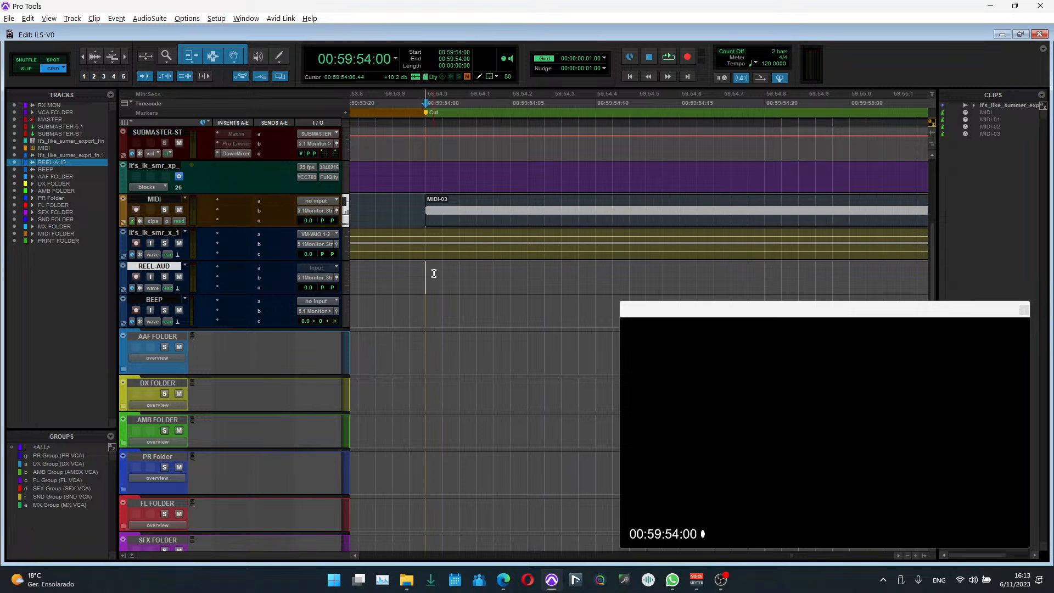
{"action": "left_click", "coordinate": [416, 275]}
{"action": "left_click", "coordinate": [427, 275]}
{"action": "left_click", "coordinate": [441, 275]}
{"action": "left_click", "coordinate": [425, 275]}
Step: Compare the first Cut marker's position with the beginning of the film and select the video clip to check its start timecode
{"action": "key", "text": "r"}
{"action": "key", "text": "r"}
{"action": "key", "text": "r"}
{"action": "key", "text": "r"}
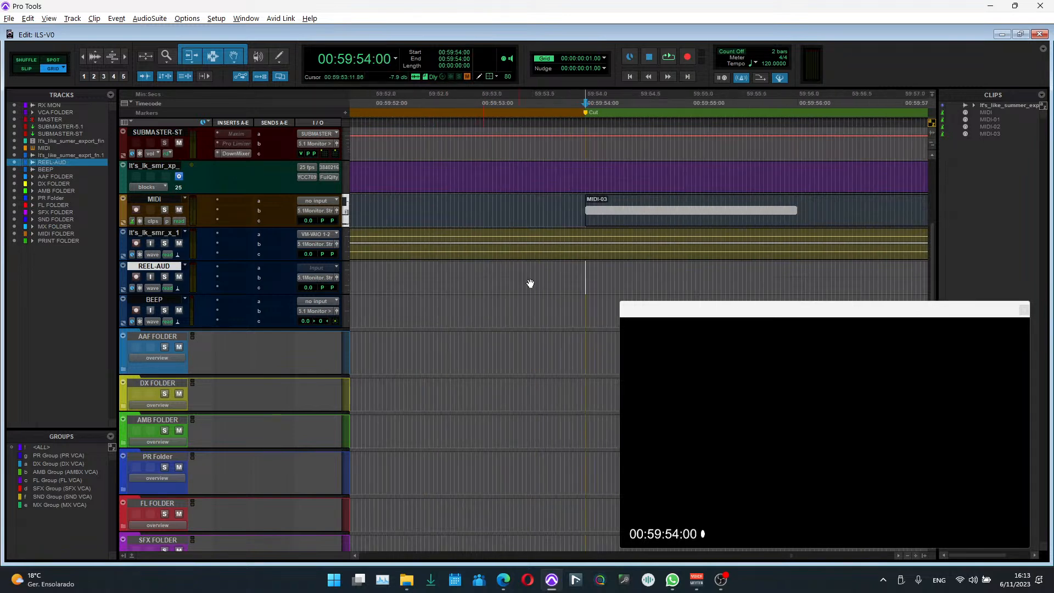
{"action": "scroll", "coordinate": [555, 285], "scroll_direction": "right", "scroll_amount": 2}
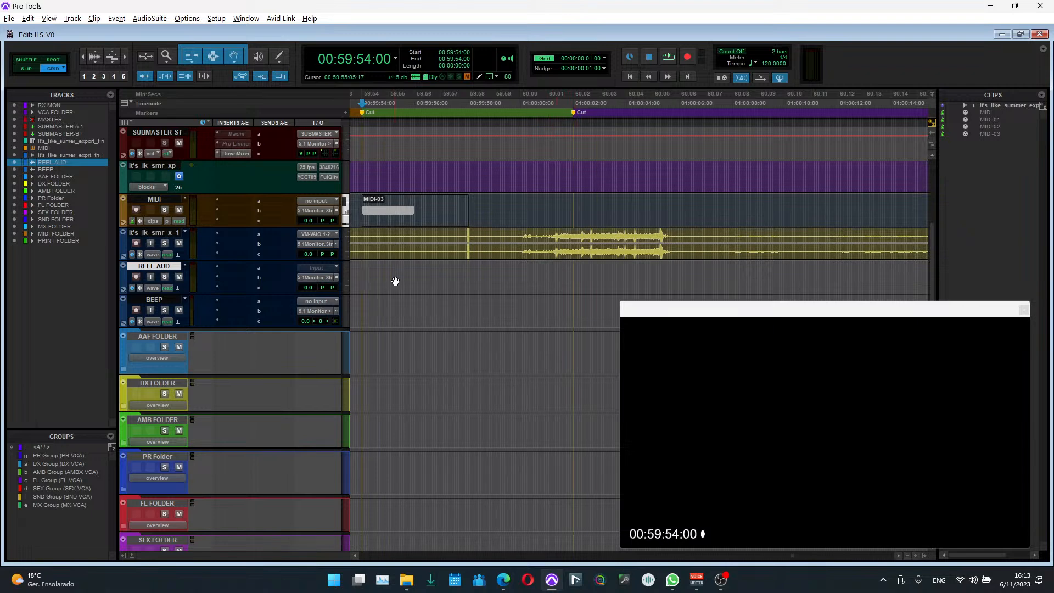
{"action": "scroll", "coordinate": [422, 288], "scroll_direction": "left", "scroll_amount": 1}
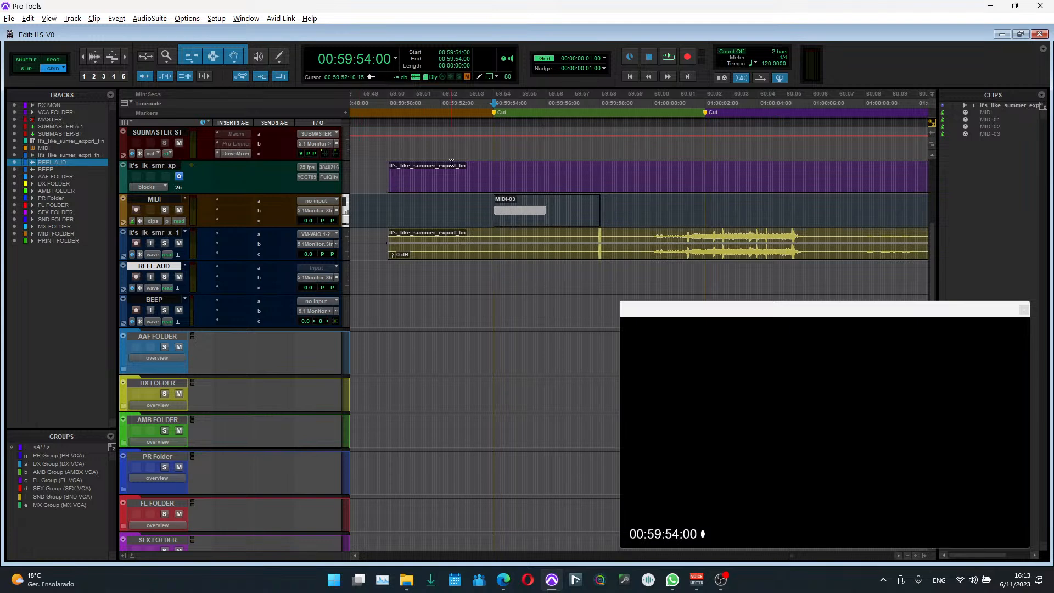
{"action": "left_click", "coordinate": [480, 184]}
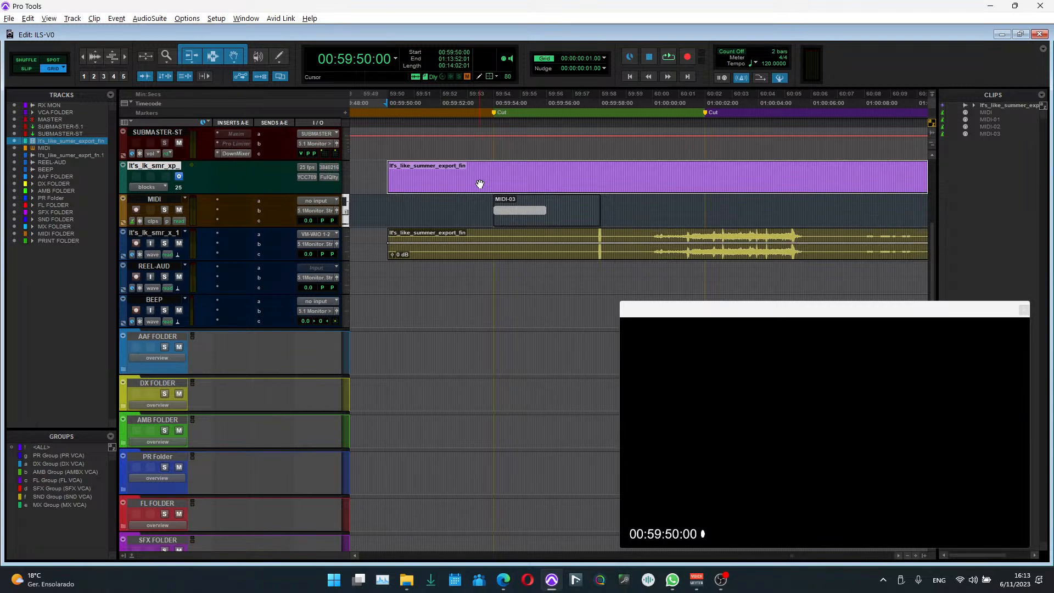
Step: Delete all memory locations from the session and close the Memory Locations window
{"action": "key", "text": "ctrl+KP_5"}
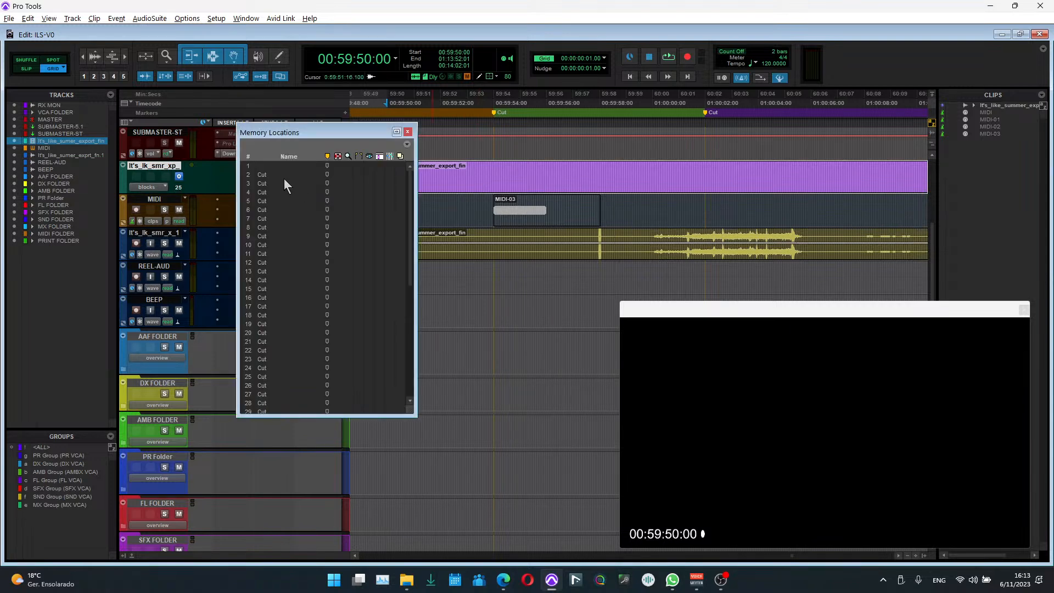
{"action": "left_click", "coordinate": [407, 144]}
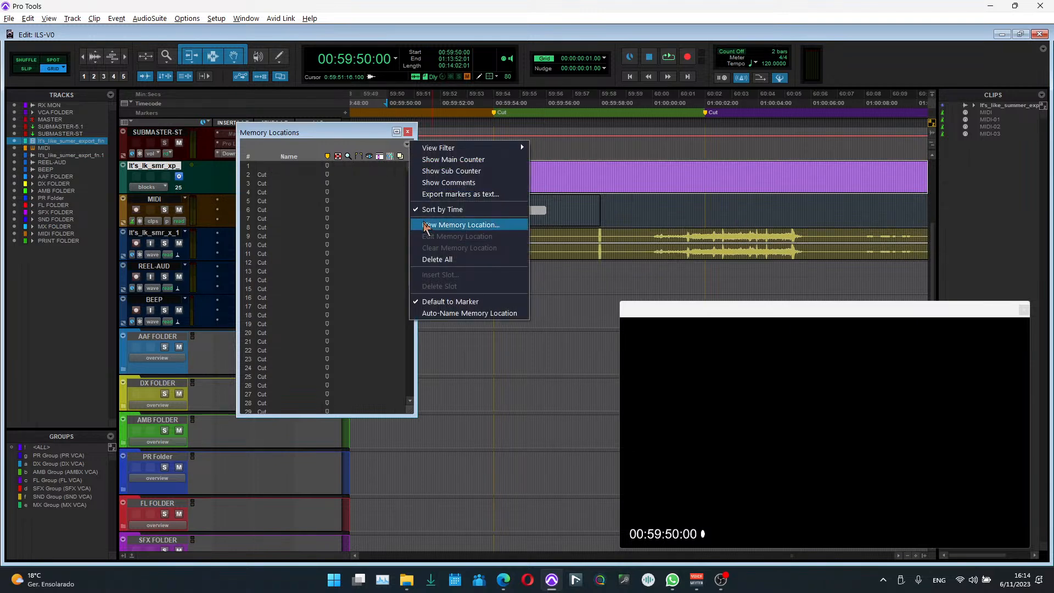
{"action": "left_click", "coordinate": [437, 259]}
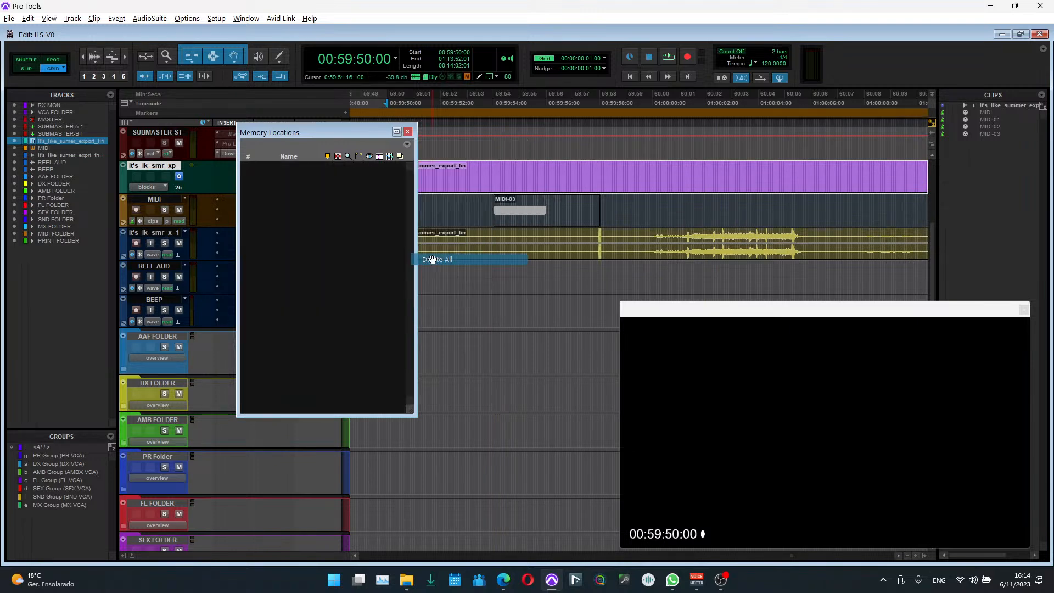
{"action": "left_click", "coordinate": [407, 132]}
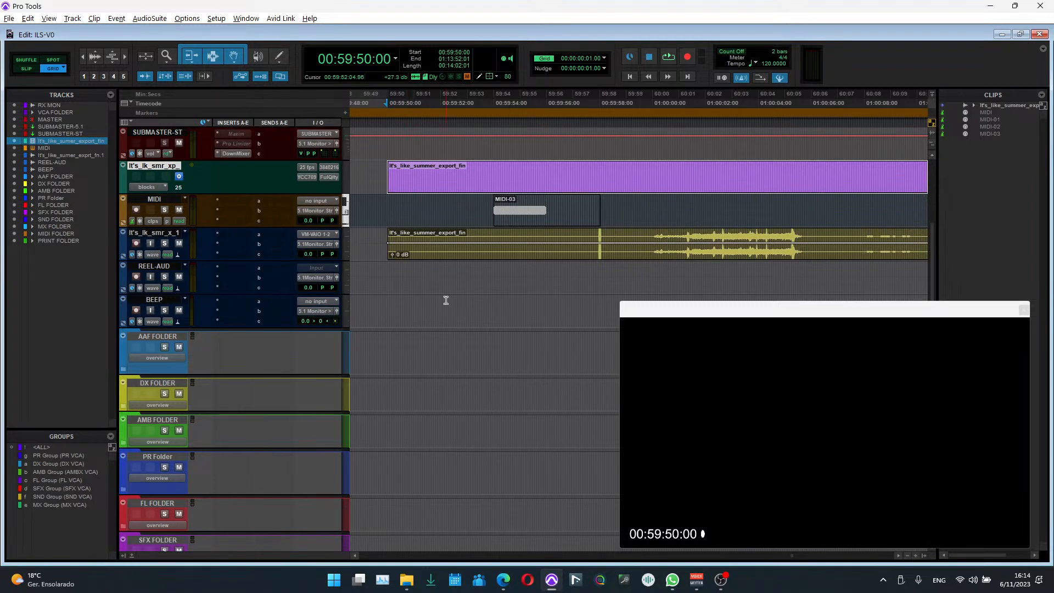
Step: Delete the imported MIDI track together with its clip
{"action": "left_click", "coordinate": [157, 199]}
{"action": "right_click", "coordinate": [158, 199]}
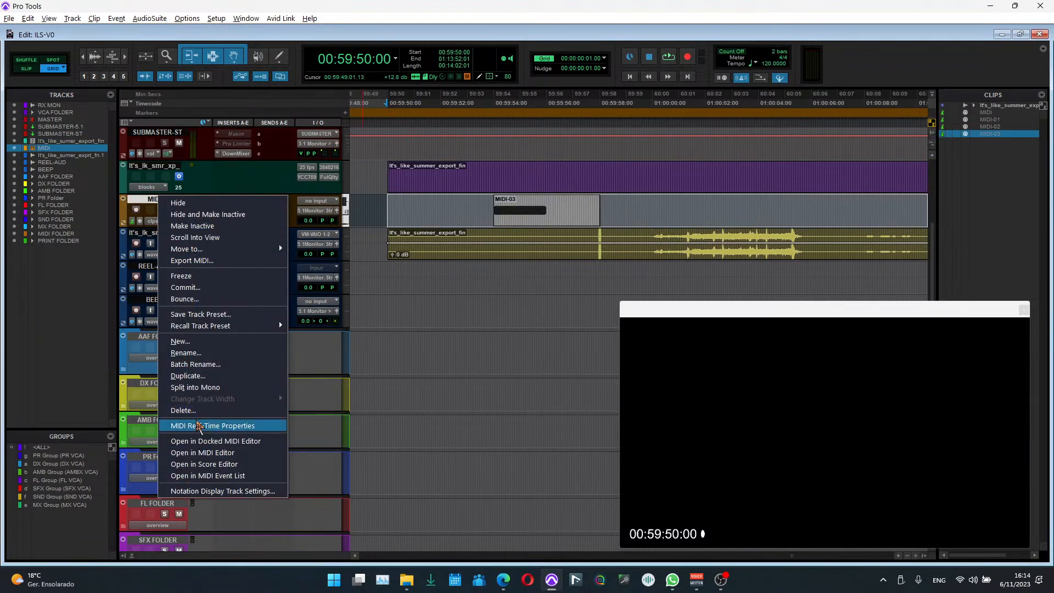
{"action": "left_click", "coordinate": [199, 411]}
{"action": "left_click", "coordinate": [614, 237]}
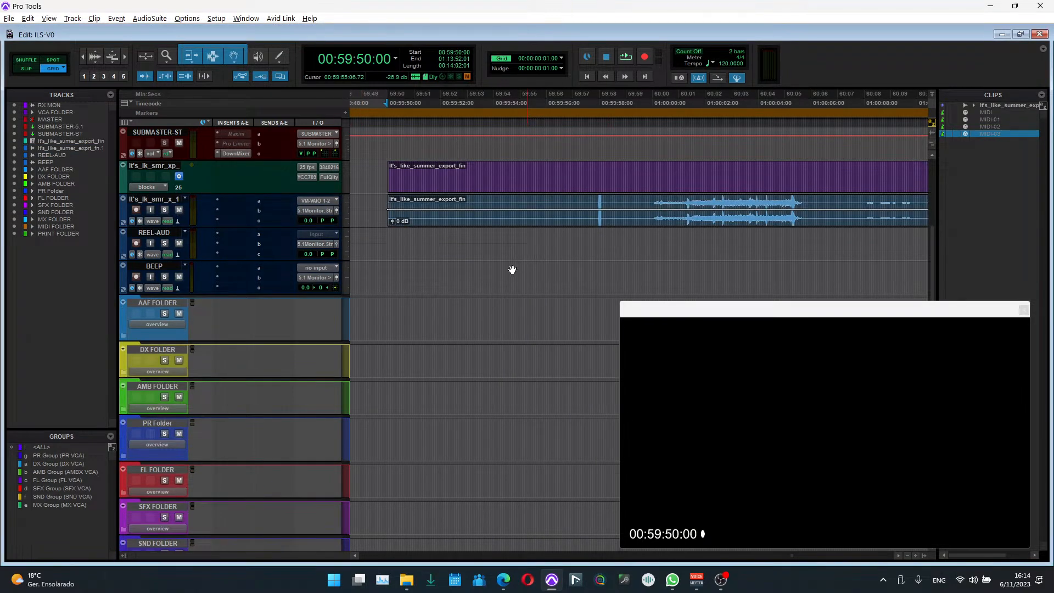
Step: Import Markers.mid from File Explorer as a new instrument track with its tempo map and key signature, using the Spot location
{"action": "scroll", "coordinate": [480, 316], "scroll_direction": "down", "scroll_amount": 5}
{"action": "scroll", "coordinate": [480, 315], "scroll_direction": "up", "scroll_amount": 8}
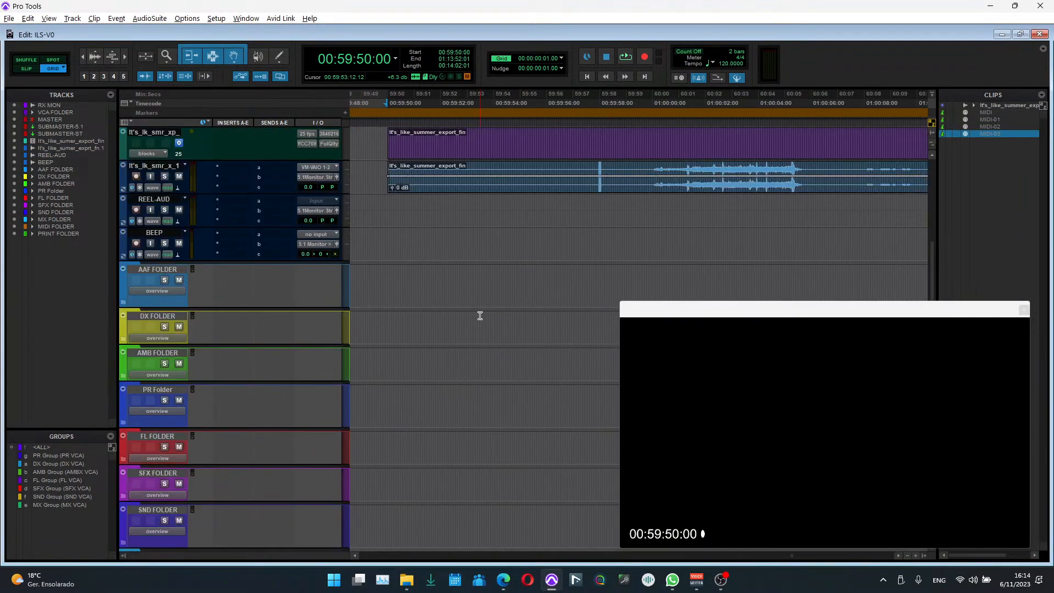
{"action": "left_click", "coordinate": [436, 301]}
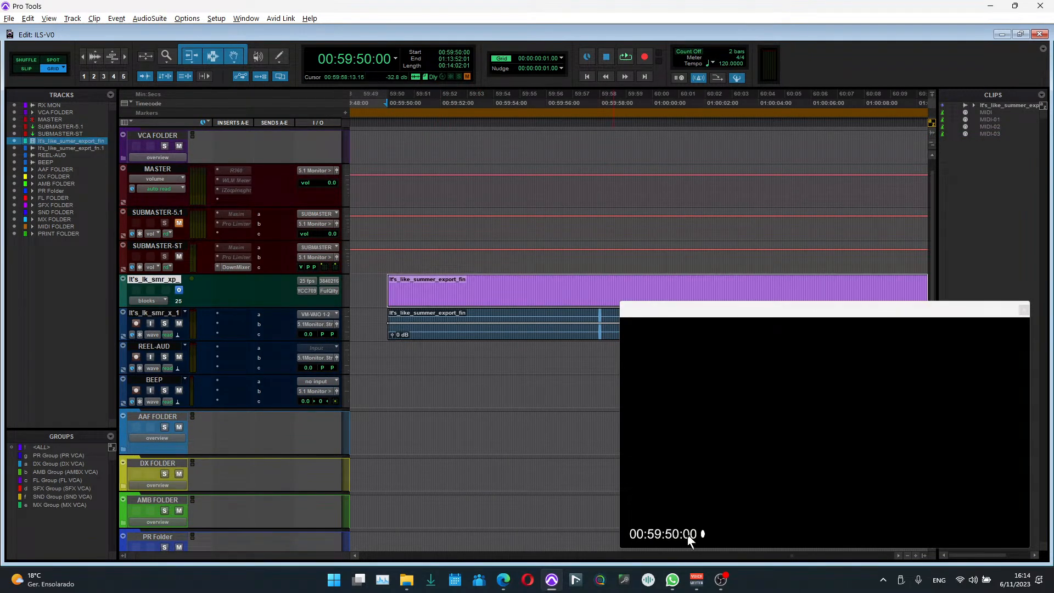
{"action": "key", "text": "alt+Tab"}
{"action": "left_click_drag", "start_coordinate": [626, 313], "coordinate": [386, 515]}
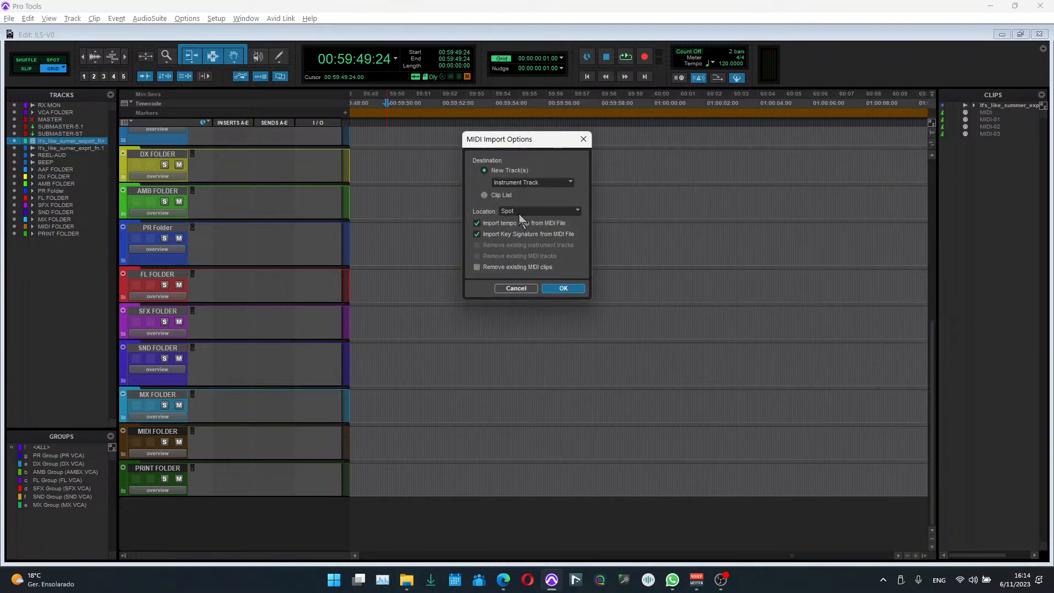
{"action": "left_click", "coordinate": [557, 289]}
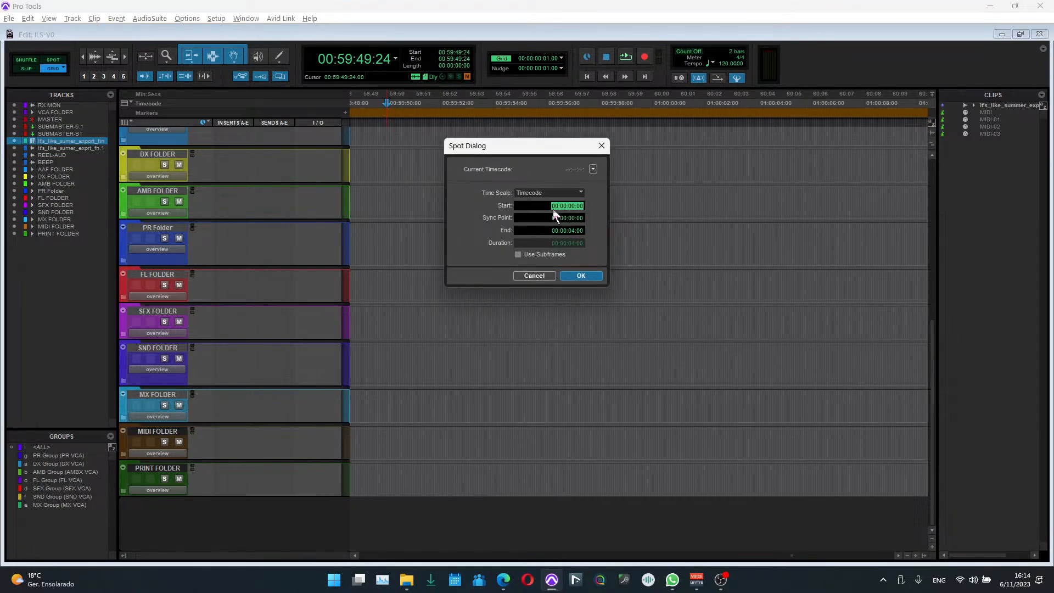
Step: Spot the imported MIDI file to start at 00:59:50:00, leaving subframes off
{"action": "left_click", "coordinate": [563, 206]}
{"action": "key", "text": "Right"}
{"action": "left_click", "coordinate": [519, 255]}
{"action": "left_click", "coordinate": [527, 255]}
{"action": "left_click", "coordinate": [563, 206]}
{"action": "left_click", "coordinate": [581, 275]}
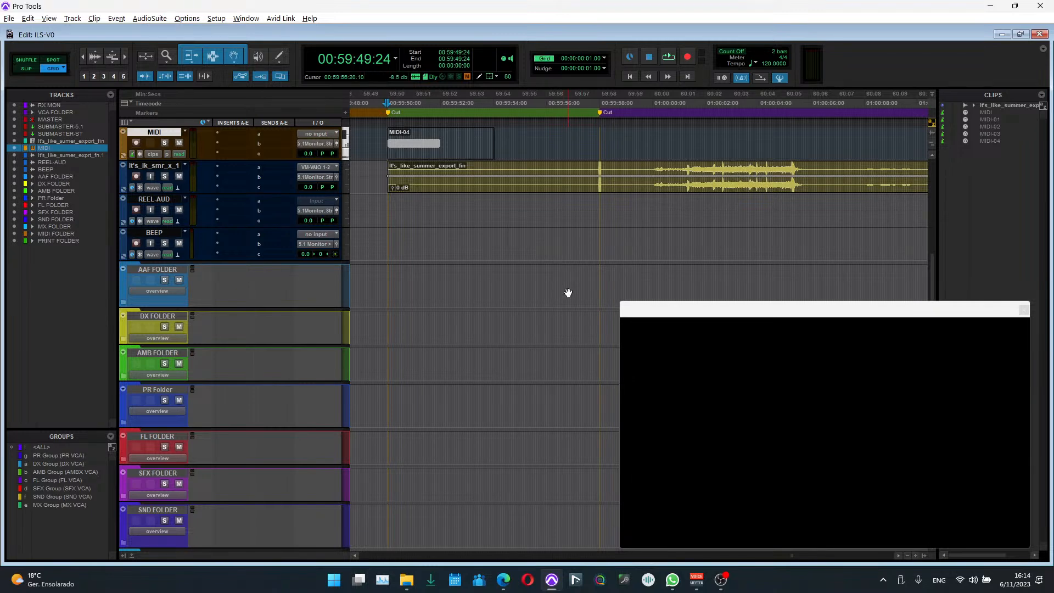
Step: Check the second Cut marker against the sync beep and the picture at 00:59:58:00
{"action": "left_click", "coordinate": [598, 199]}
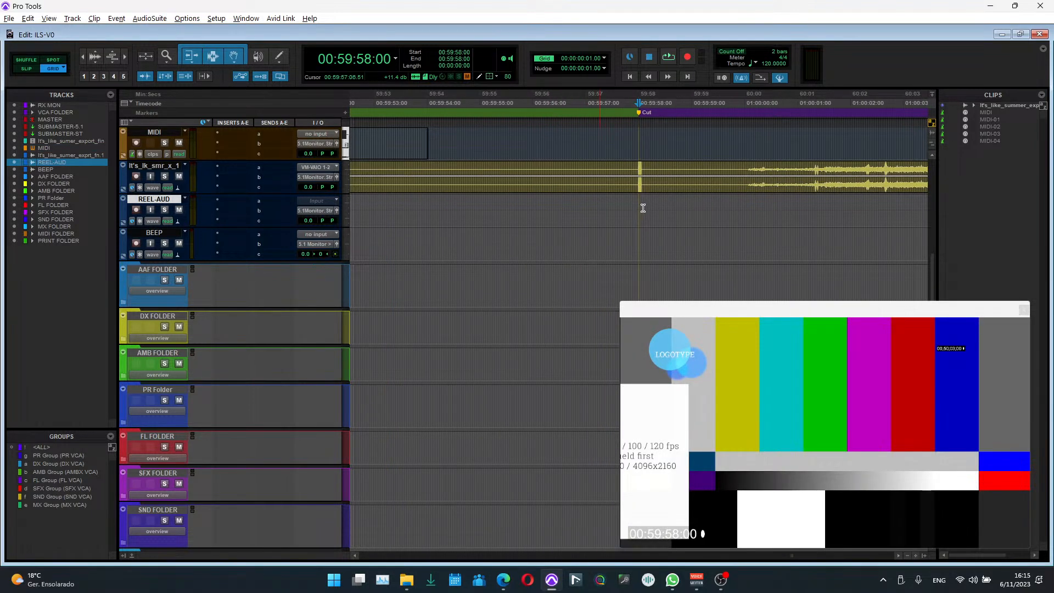
{"action": "scroll", "coordinate": [640, 205], "scroll_direction": "up", "scroll_amount": 3}
{"action": "scroll", "coordinate": [638, 204], "scroll_direction": "up", "scroll_amount": 5}
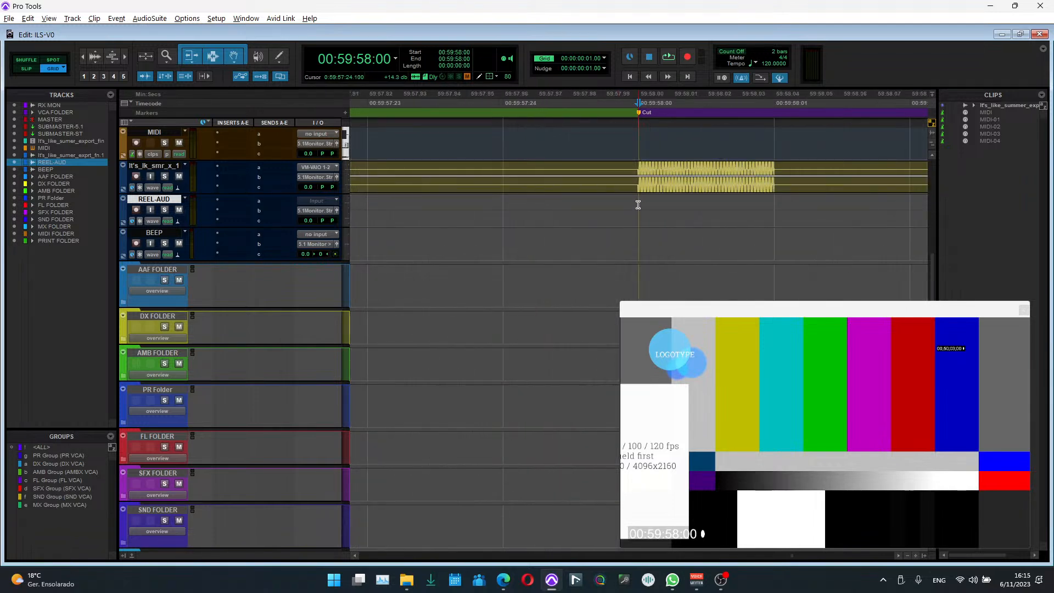
{"action": "scroll", "coordinate": [638, 205], "scroll_direction": "down", "scroll_amount": 4}
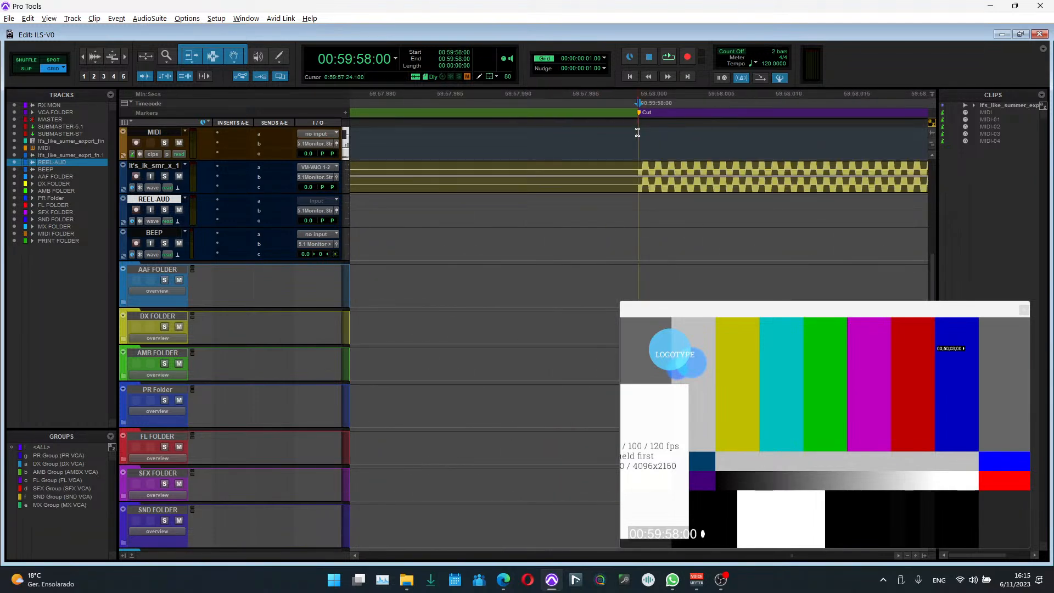
{"action": "scroll", "coordinate": [640, 126], "scroll_direction": "down", "scroll_amount": 10}
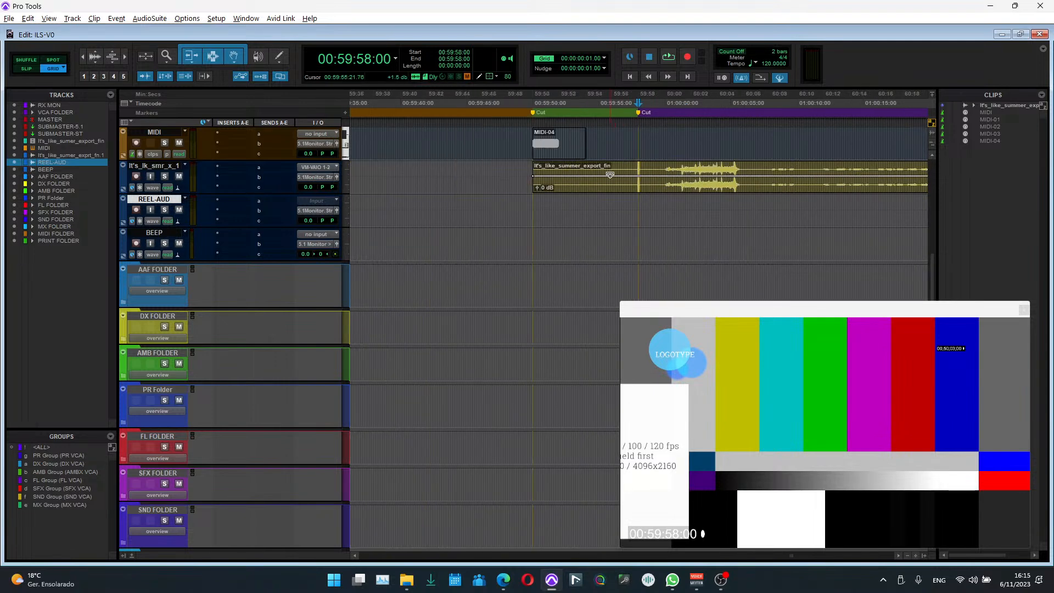
Step: Check the last Cut marker against the picture change at 01:13:06:00 near the end of the film
{"action": "scroll", "coordinate": [589, 221], "scroll_direction": "down", "scroll_amount": 10}
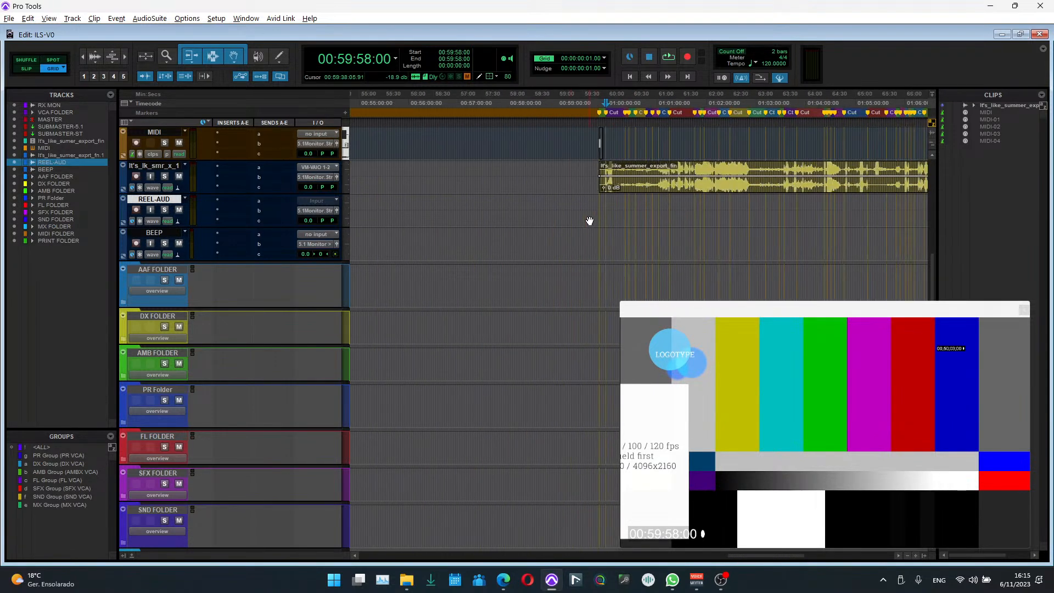
{"action": "scroll", "coordinate": [589, 220], "scroll_direction": "right", "scroll_amount": 5}
{"action": "left_click", "coordinate": [619, 209]}
{"action": "scroll", "coordinate": [654, 205], "scroll_direction": "up", "scroll_amount": 15}
{"action": "left_click", "coordinate": [629, 207]}
{"action": "scroll", "coordinate": [636, 204], "scroll_direction": "up", "scroll_amount": 2}
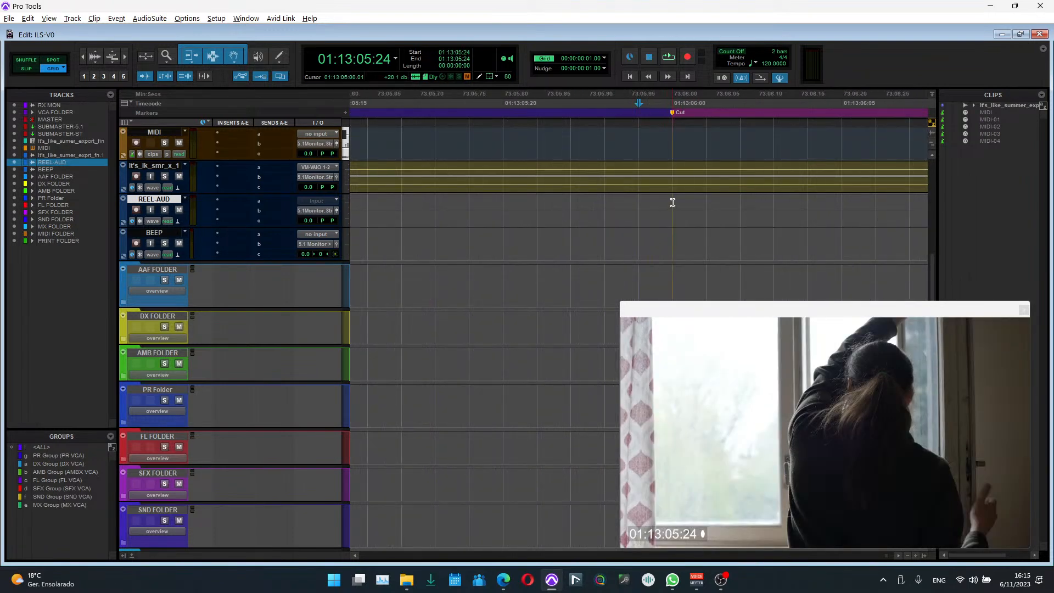
{"action": "left_click", "coordinate": [671, 206]}
{"action": "scroll", "coordinate": [701, 224], "scroll_direction": "down", "scroll_amount": 15}
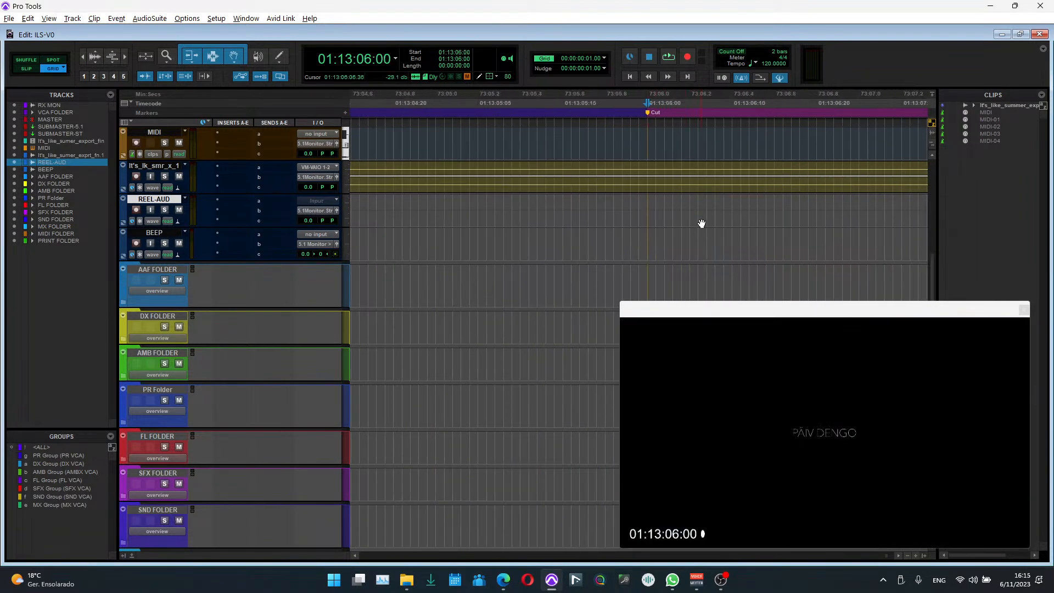
{"action": "scroll", "coordinate": [708, 239], "scroll_direction": "down", "scroll_amount": 3}
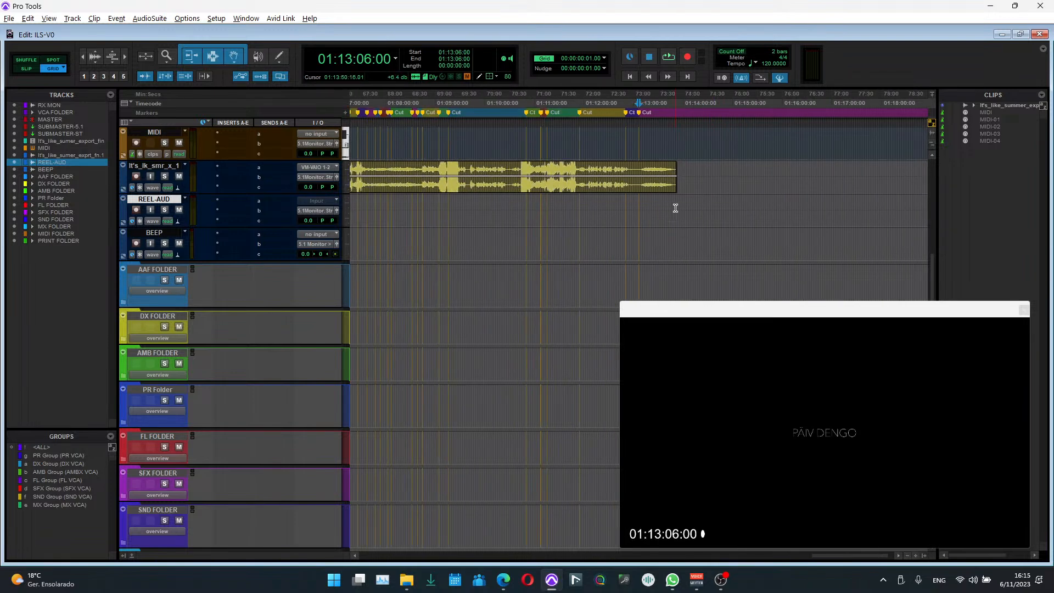
Step: Create a marker named REEL END at the end of the film's video clip, 01:13:52:01
{"action": "scroll", "coordinate": [673, 209], "scroll_direction": "up", "scroll_amount": 3}
{"action": "left_click", "coordinate": [675, 244]}
{"action": "scroll", "coordinate": [675, 242], "scroll_direction": "up", "scroll_amount": 12}
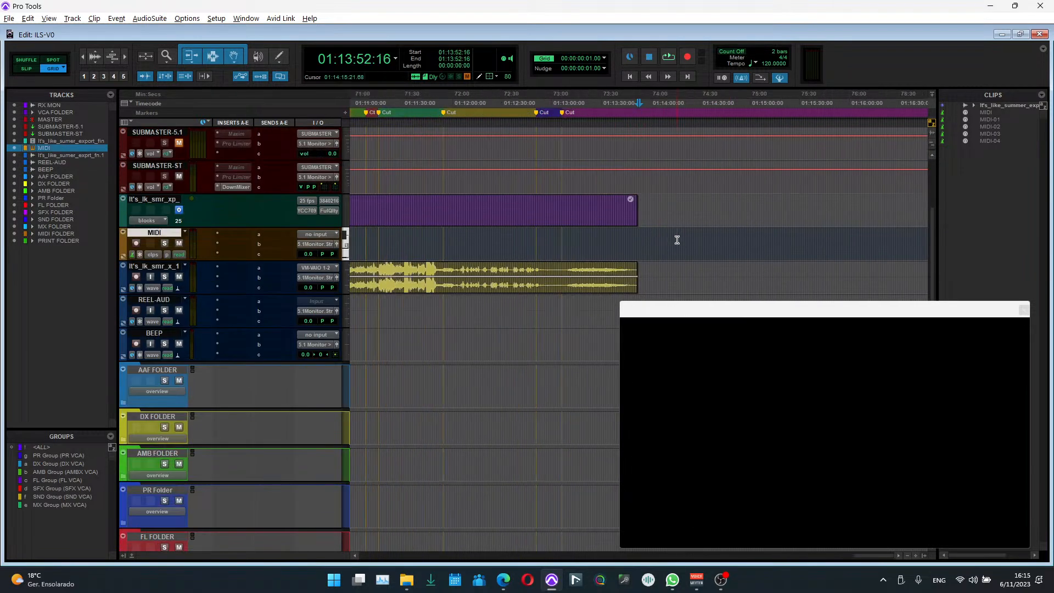
{"action": "left_click", "coordinate": [513, 240]}
{"action": "scroll", "coordinate": [549, 244], "scroll_direction": "up", "scroll_amount": 3}
{"action": "key", "text": "KP_Enter"}
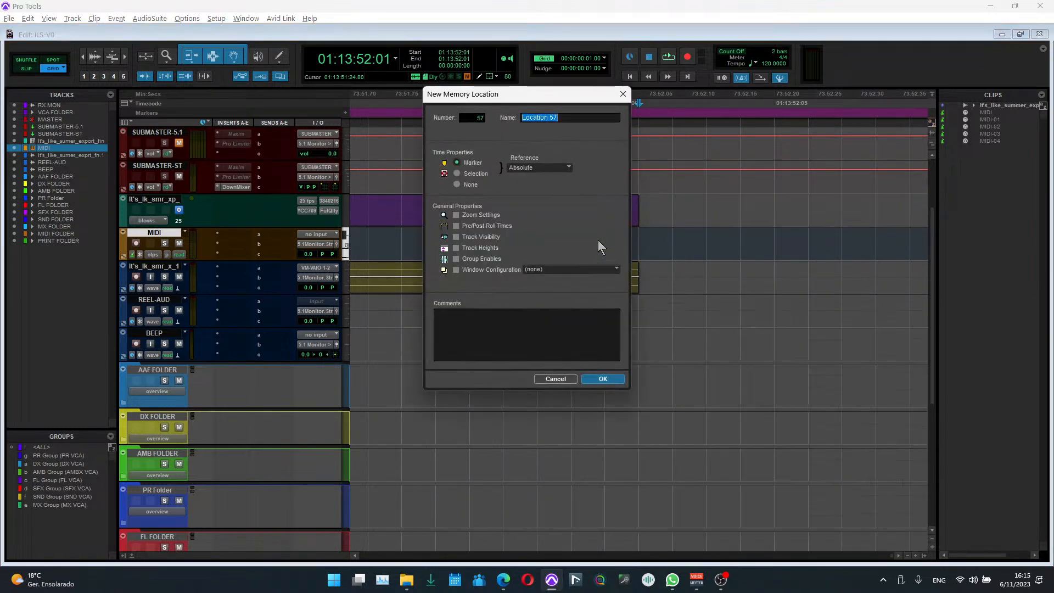
{"action": "type", "text": "REEL END"}
{"action": "key", "text": "Return"}
Step: Rename the first Cut marker, at the film's start at 00:59:50:00, as REEL START
{"action": "scroll", "coordinate": [718, 262], "scroll_direction": "down", "scroll_amount": 12}
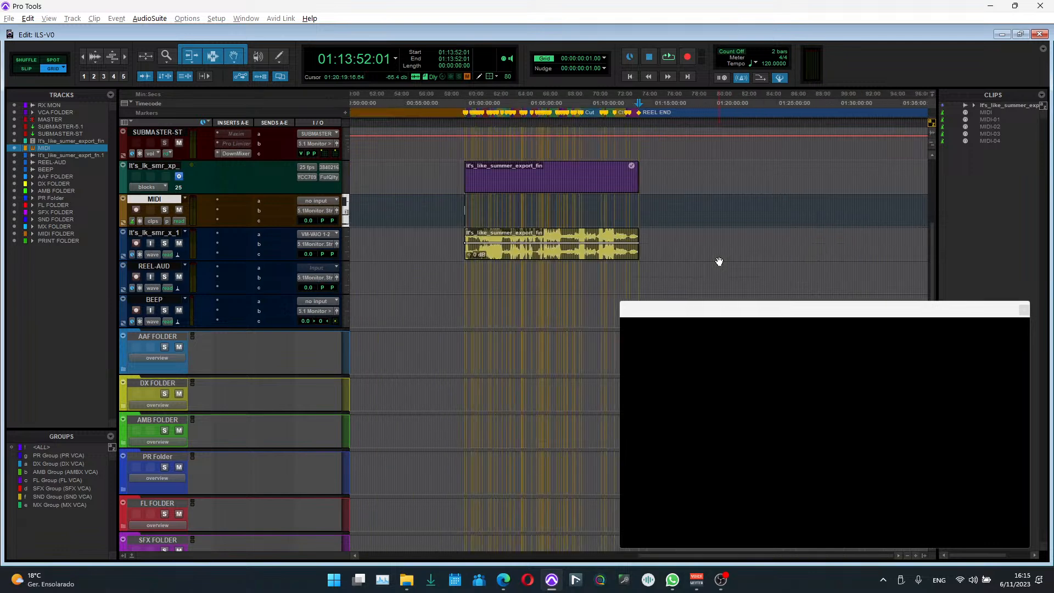
{"action": "left_click", "coordinate": [464, 275]}
{"action": "scroll", "coordinate": [640, 231], "scroll_direction": "up", "scroll_amount": 8}
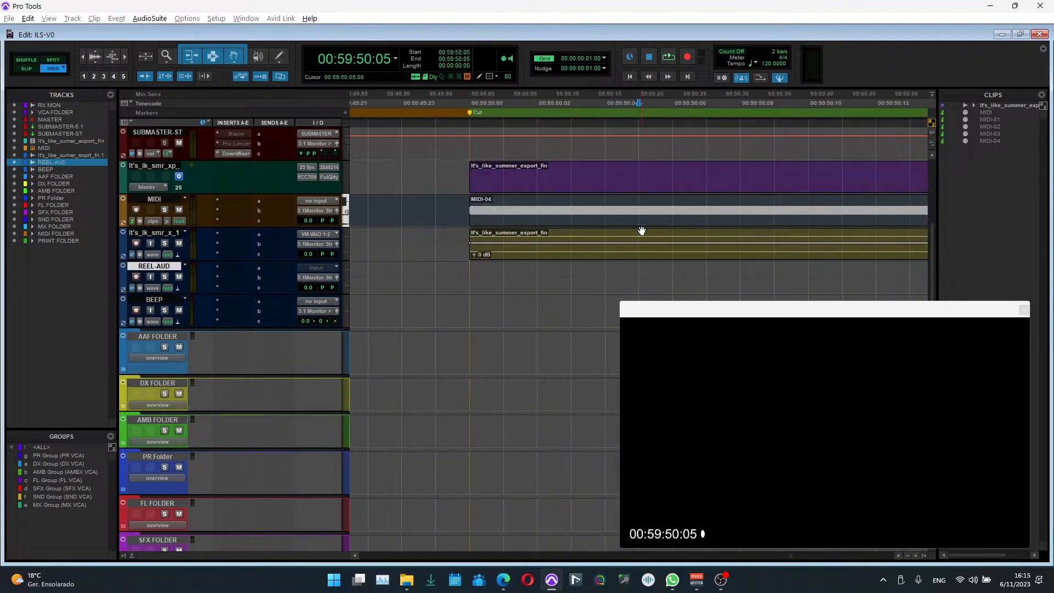
{"action": "double_click", "coordinate": [470, 113]}
{"action": "type", "text": "REEL START"}
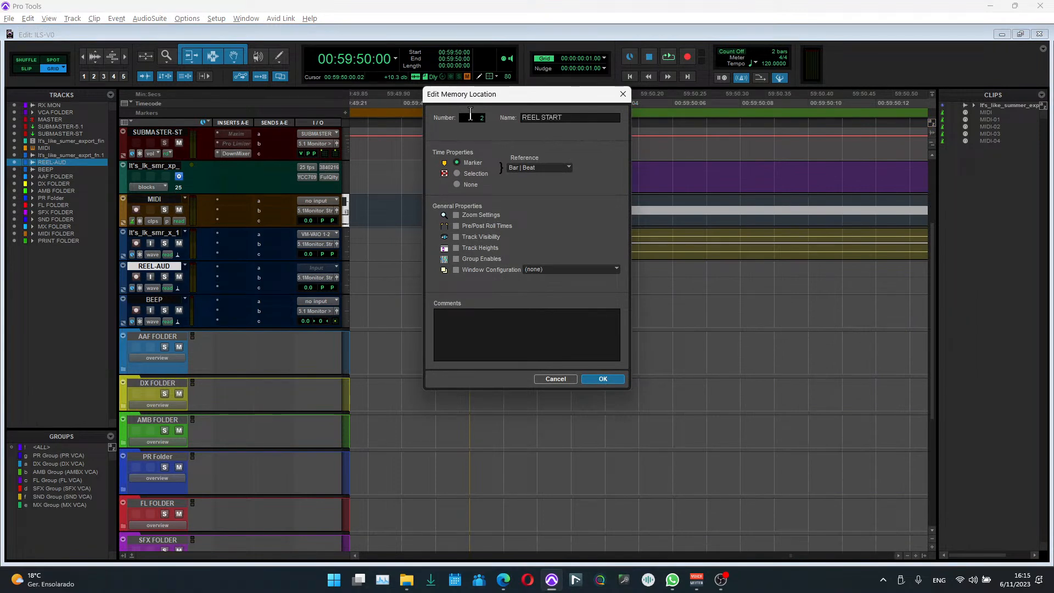
{"action": "key", "text": "Return"}
Step: Rename the Cut marker on the sync beep at 00:59:58:00 as BEEP
{"action": "scroll", "coordinate": [553, 285], "scroll_direction": "down", "scroll_amount": 4}
{"action": "scroll", "coordinate": [560, 284], "scroll_direction": "right", "scroll_amount": 3}
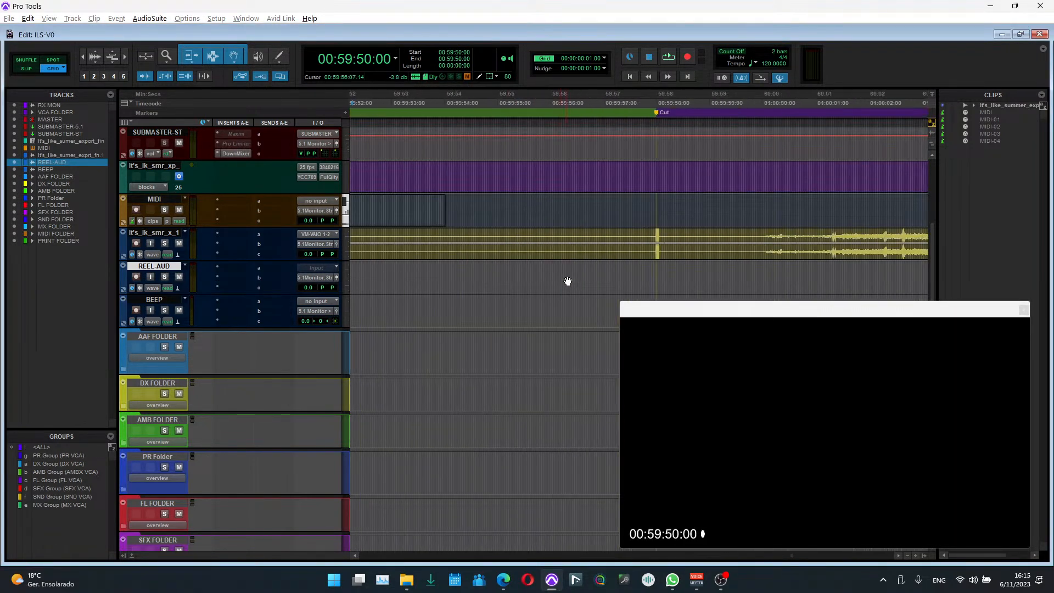
{"action": "double_click", "coordinate": [658, 113]}
{"action": "type", "text": "BEEP"}
{"action": "key", "text": "Return"}
Step: Create a marker named PIC IN at timecode 01:00:00:00
{"action": "scroll", "coordinate": [582, 332], "scroll_direction": "right", "scroll_amount": 3}
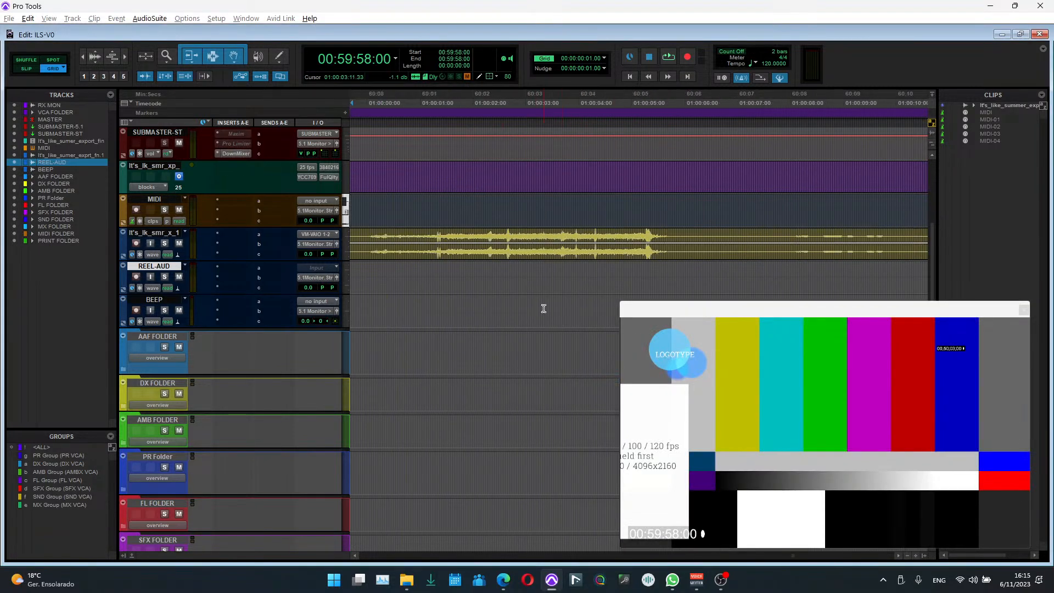
{"action": "left_click_drag", "start_coordinate": [490, 273], "coordinate": [501, 273]}
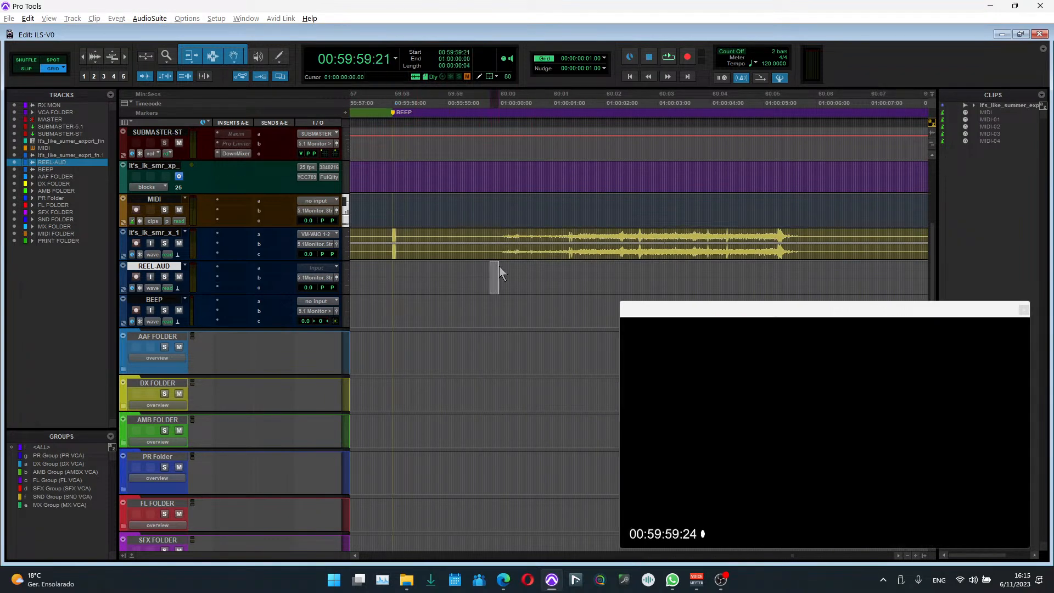
{"action": "left_click", "coordinate": [496, 274]}
{"action": "left_click", "coordinate": [330, 63]}
{"action": "type", "text": "1:00:00:00"}
{"action": "key", "text": "Return"}
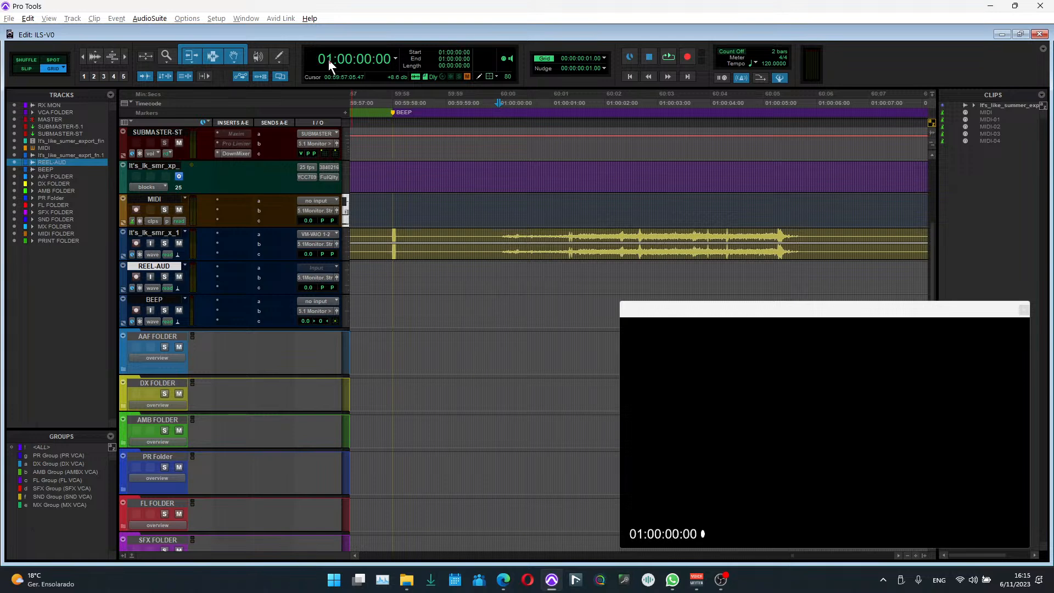
{"action": "key", "text": "KP_Enter"}
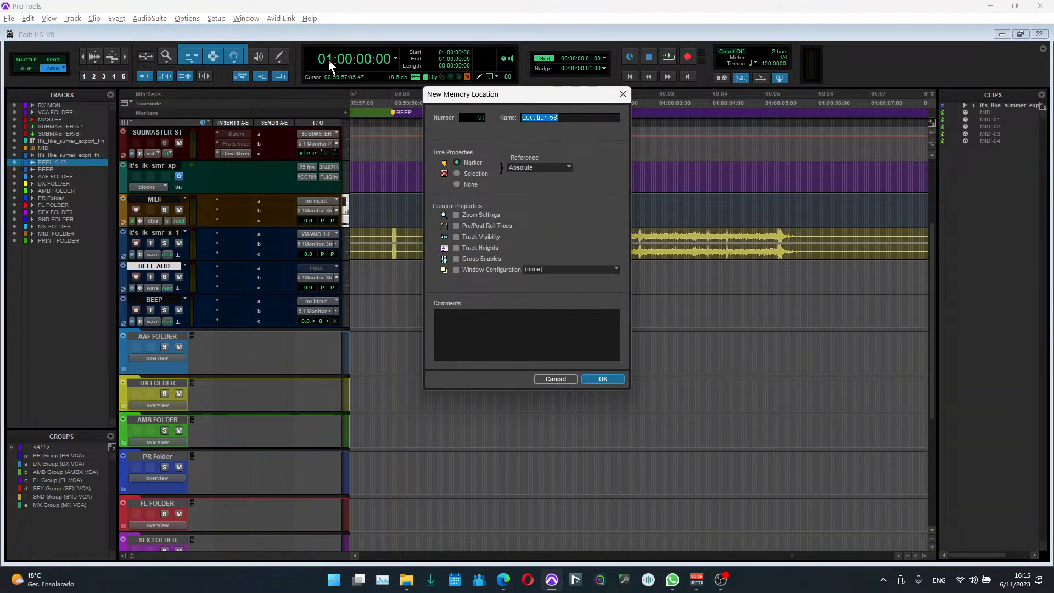
{"action": "type", "text": "PIC IN"}
{"action": "key", "text": "Return"}
Step: Rename the last Cut marker, at 01:13:06:00 near the end of the film, as CREDITS
{"action": "key", "text": "r"}
{"action": "key", "text": "r"}
{"action": "key", "text": "r"}
{"action": "key", "text": "r"}
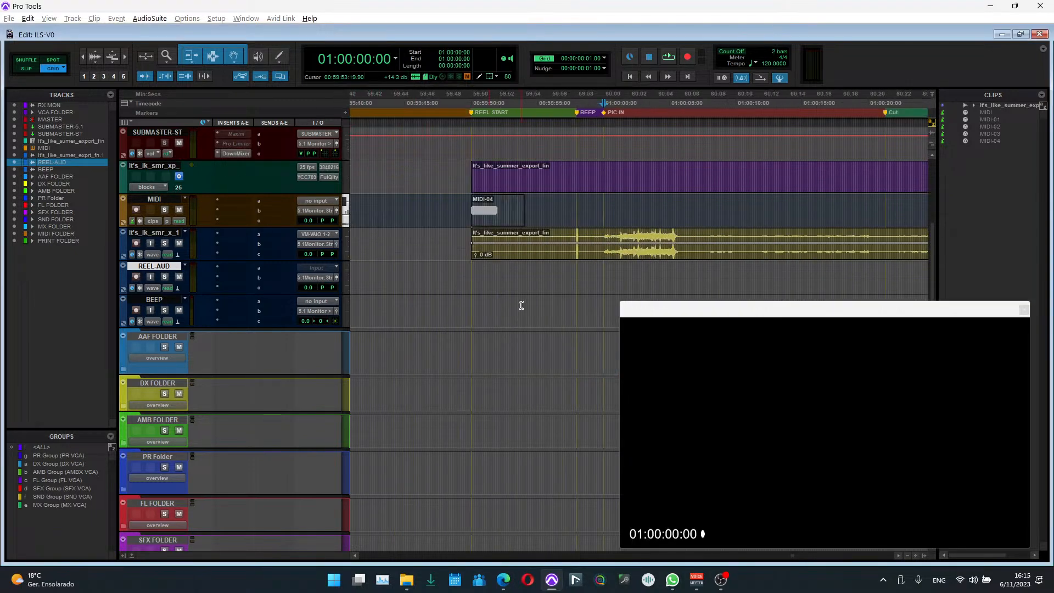
{"action": "scroll", "coordinate": [533, 300], "scroll_direction": "right", "scroll_amount": 15}
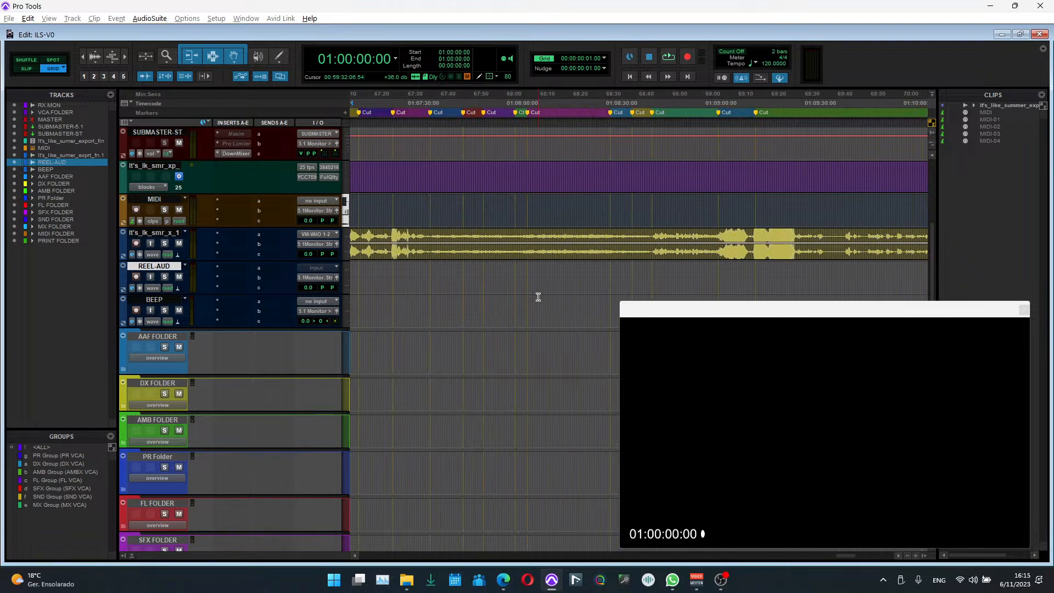
{"action": "scroll", "coordinate": [537, 297], "scroll_direction": "right", "scroll_amount": 5}
{"action": "mouse_move", "coordinate": [497, 275]}
{"action": "left_mouse_down"}
{"action": "mouse_move", "coordinate": [624, 282]}
{"action": "mouse_move", "coordinate": [483, 283]}
{"action": "mouse_move", "coordinate": [494, 283]}
{"action": "left_mouse_up"}
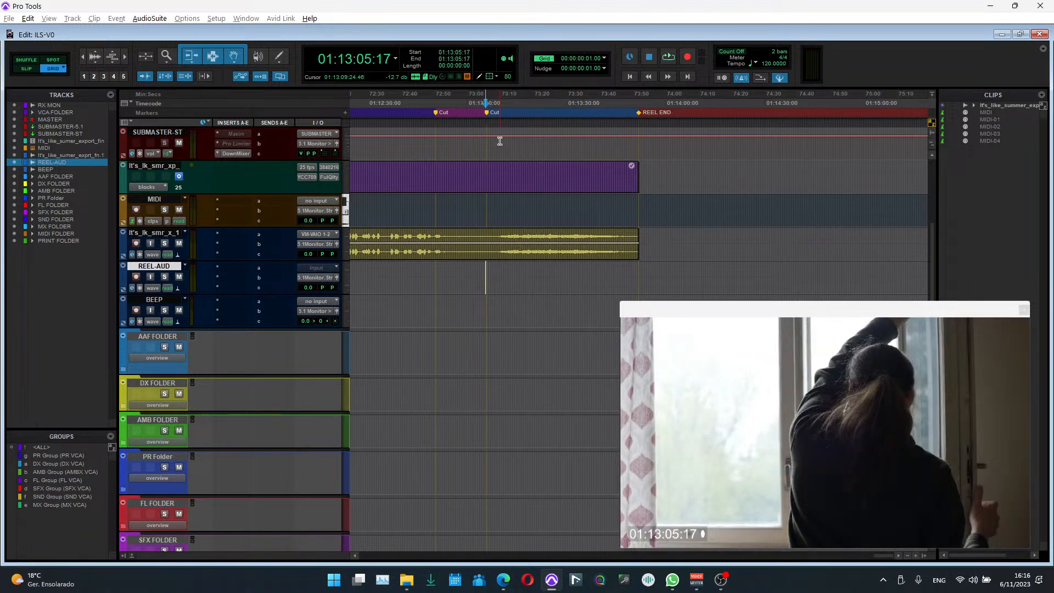
{"action": "double_click", "coordinate": [487, 112]}
{"action": "type", "text": "CREDITS"}
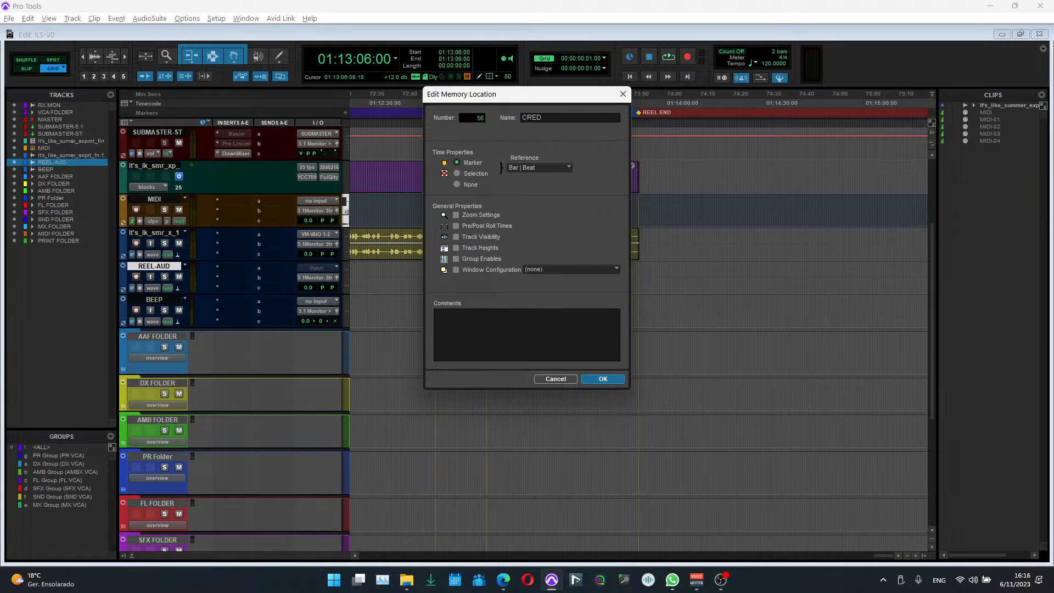
{"action": "key", "text": "Return"}
Step: Check the picture just before the CREDITS marker and review the markers across the whole film
{"action": "scroll", "coordinate": [471, 325], "scroll_direction": "left", "scroll_amount": 2}
{"action": "left_click_drag", "start_coordinate": [580, 272], "coordinate": [640, 279]}
{"action": "left_click", "coordinate": [588, 277]}
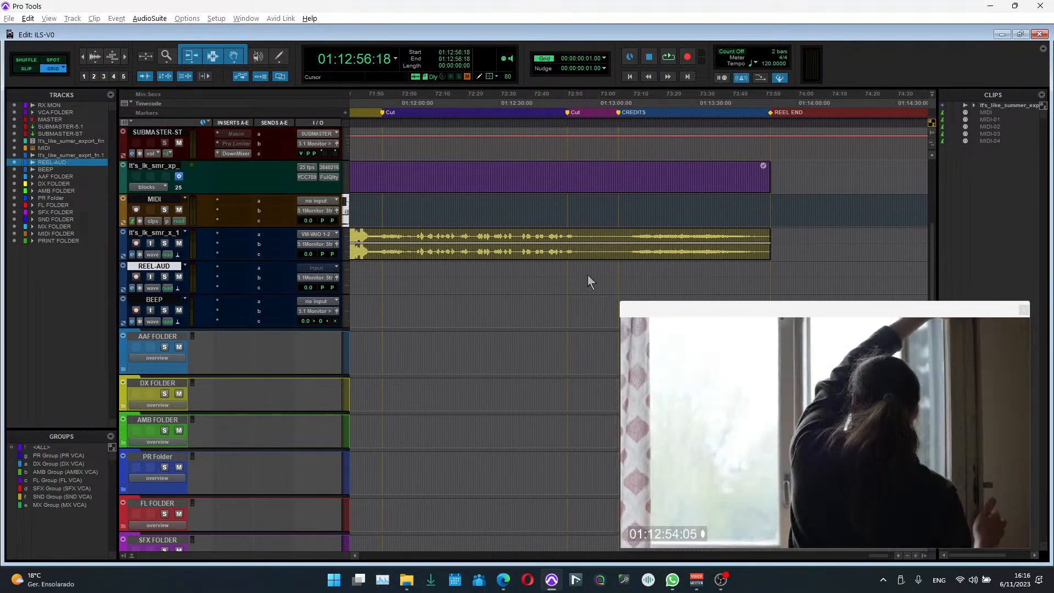
{"action": "key", "text": "r"}
{"action": "key", "text": "r"}
{"action": "scroll", "coordinate": [594, 287], "scroll_direction": "down", "scroll_amount": 3}
{"action": "scroll", "coordinate": [566, 284], "scroll_direction": "left", "scroll_amount": 3}
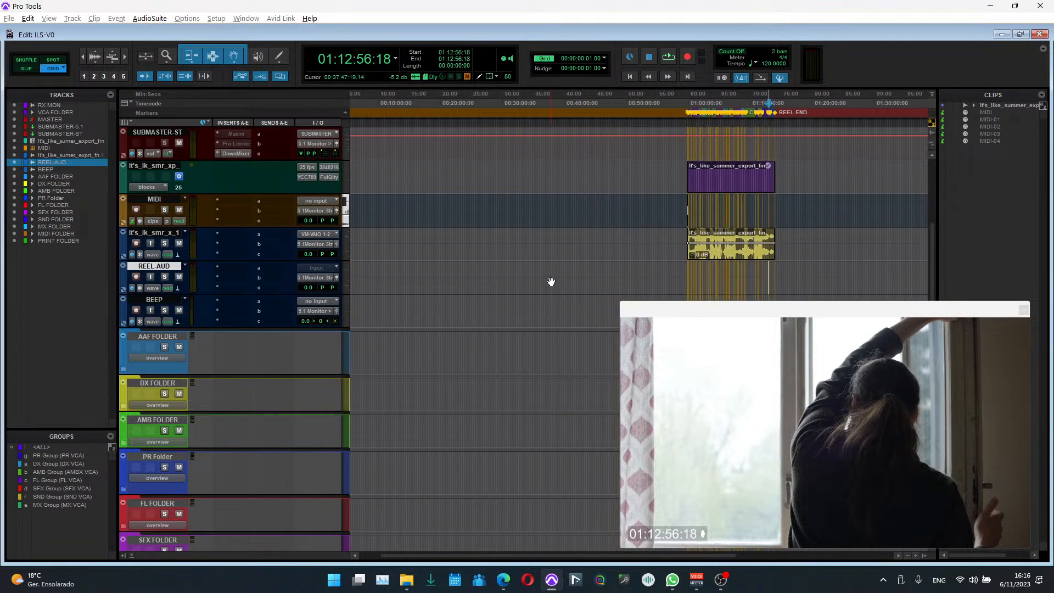
{"action": "left_click", "coordinate": [706, 268]}
{"action": "scroll", "coordinate": [643, 275], "scroll_direction": "right", "scroll_amount": 2}
{"action": "key", "text": "t"}
{"action": "key", "text": "t"}
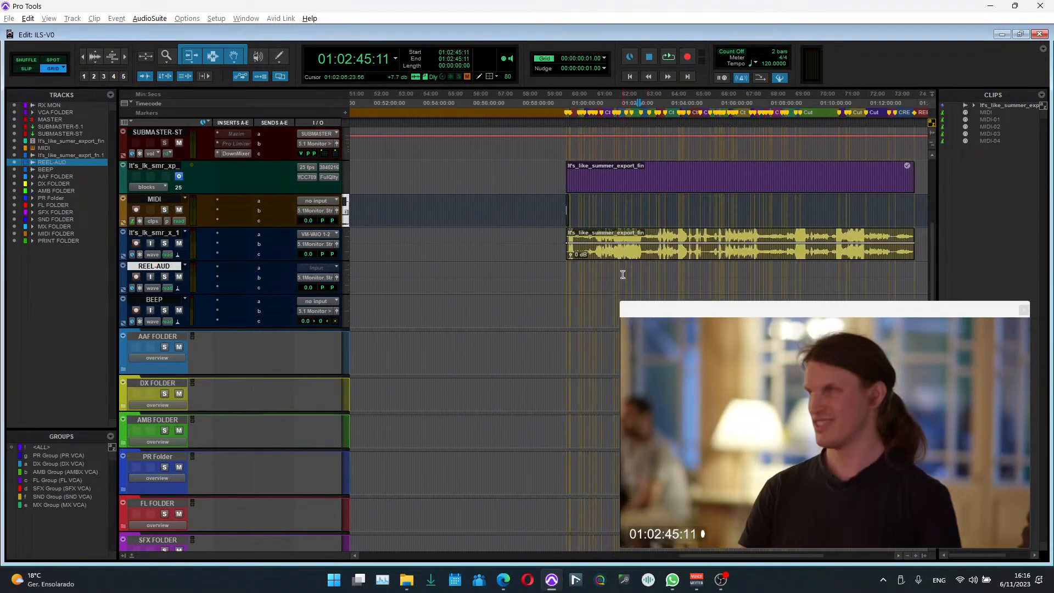
{"action": "scroll", "coordinate": [623, 276], "scroll_direction": "right", "scroll_amount": 2}
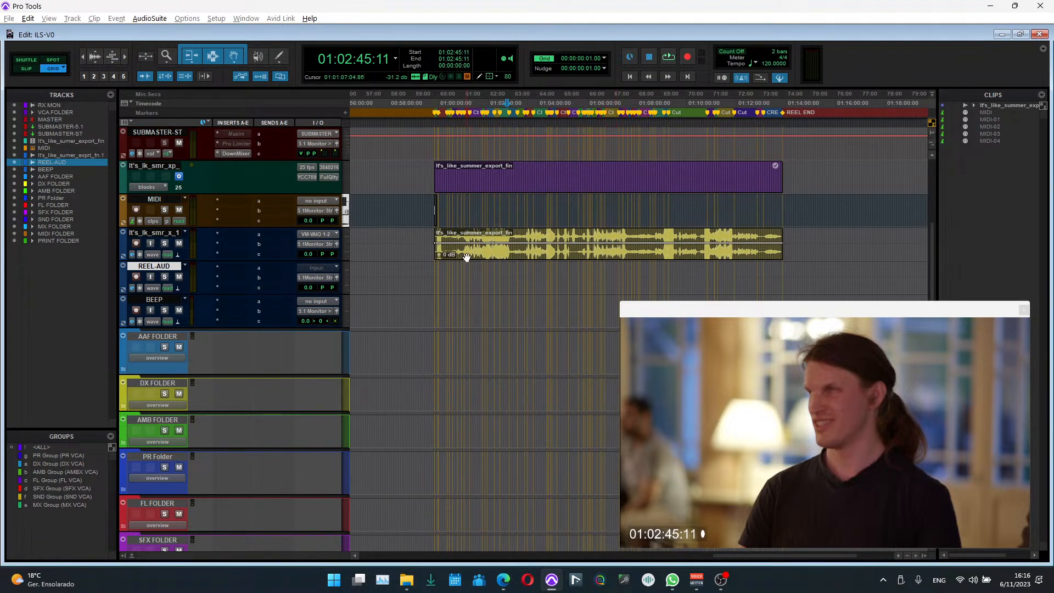
Step: Delete the imported MIDI track from the session, confirming the removal of its clips
{"action": "right_click", "coordinate": [160, 200]}
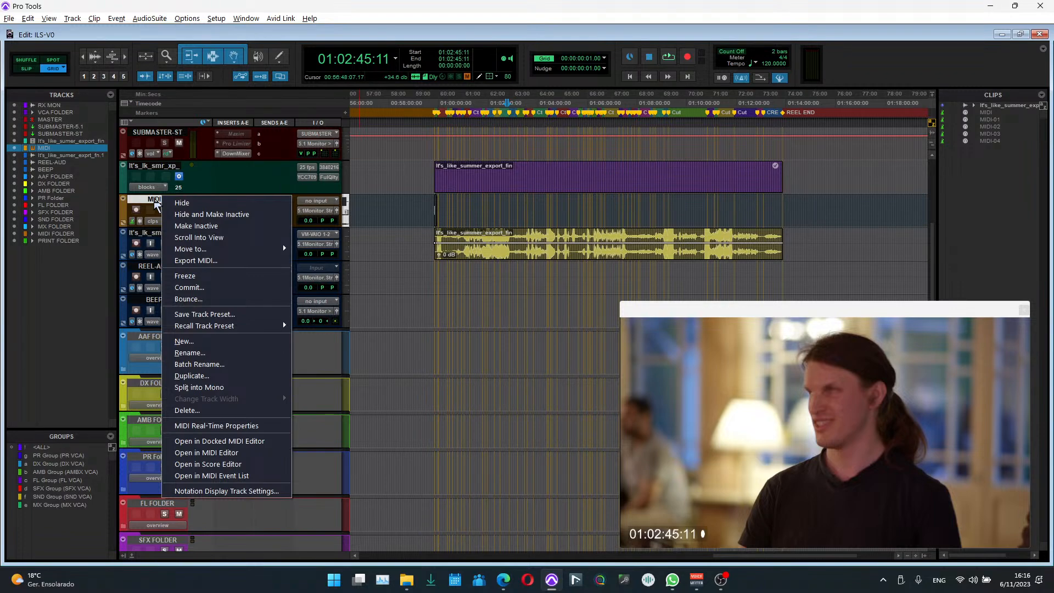
{"action": "left_click", "coordinate": [206, 412]}
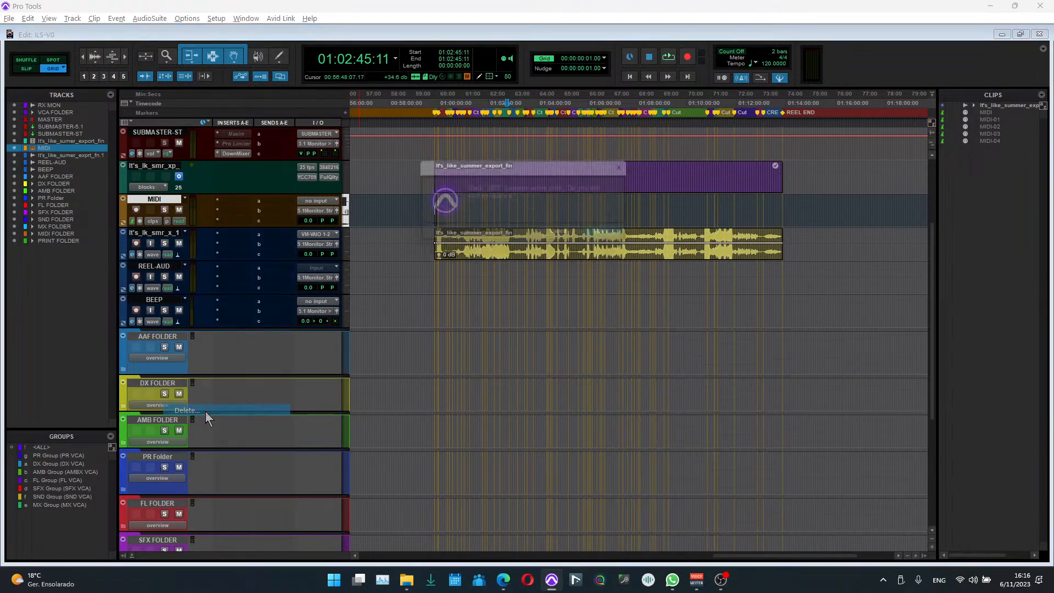
{"action": "left_click", "coordinate": [623, 236]}
{"action": "scroll", "coordinate": [427, 311], "scroll_direction": "down", "scroll_amount": 5}
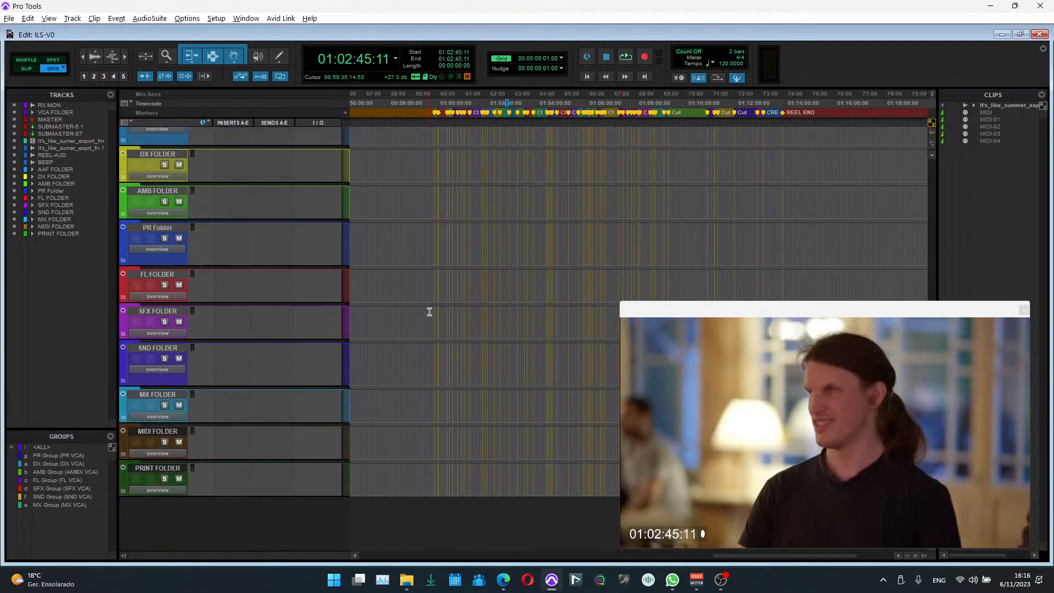
{"action": "scroll", "coordinate": [426, 310], "scroll_direction": "up", "scroll_amount": 5}
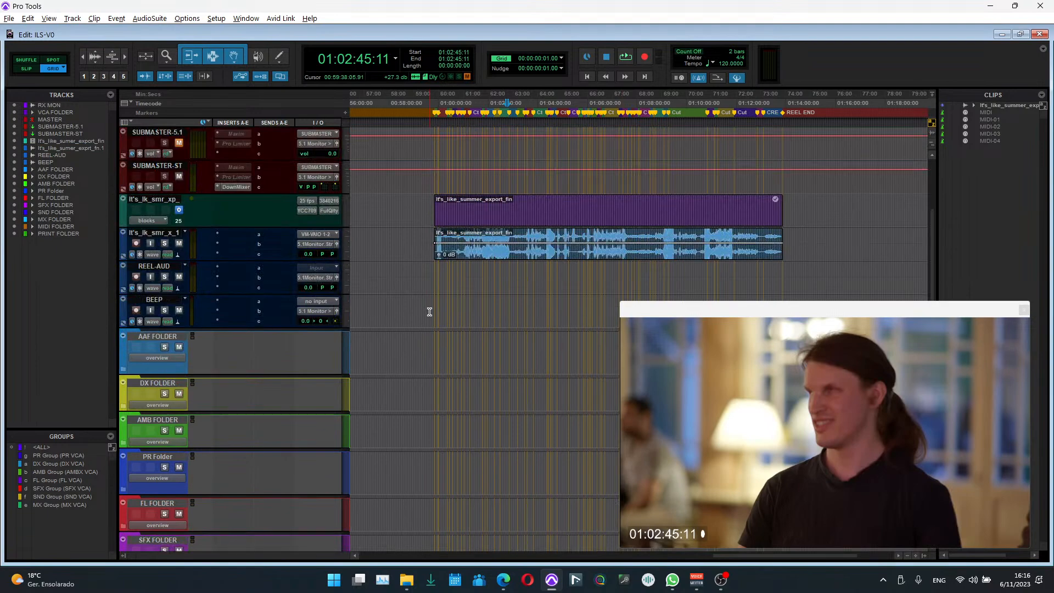
Step: Move the film's audio clip onto the REEL-AUD track, keeping its 00:59:50:00 start, and delete the emptied source track
{"action": "left_click", "coordinate": [480, 259]}
{"action": "key", "text": "t"}
{"action": "key", "text": "t"}
{"action": "key", "text": "t"}
{"action": "key", "text": "t"}
{"action": "key", "text": "t"}
{"action": "key", "text": "t"}
{"action": "key", "text": "t"}
{"action": "key", "text": "t"}
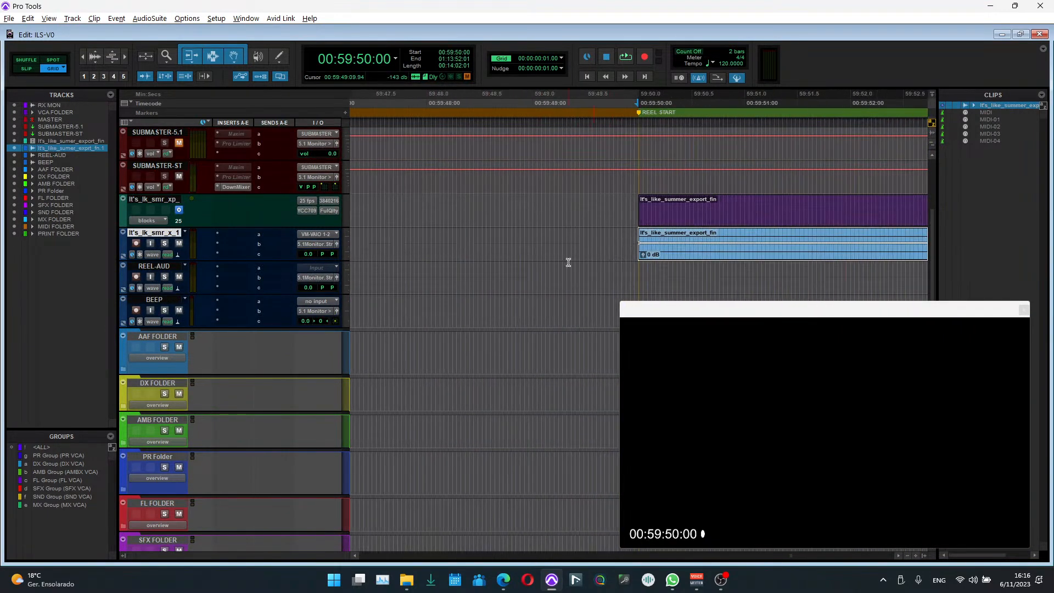
{"action": "left_click_drag", "start_coordinate": [572, 261], "coordinate": [576, 288]}
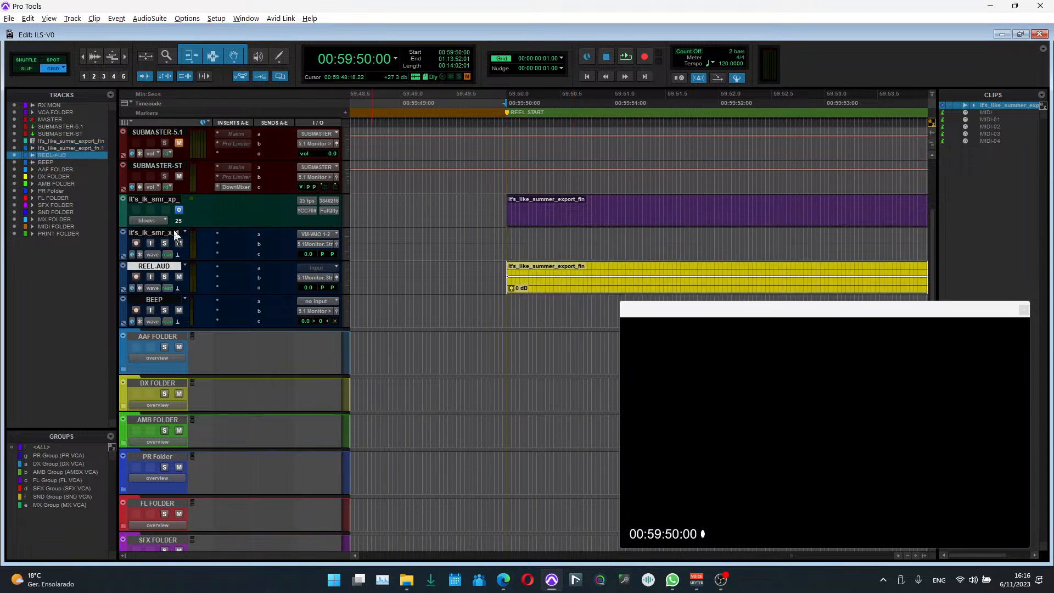
{"action": "right_click", "coordinate": [181, 238]}
{"action": "left_click", "coordinate": [198, 448]}
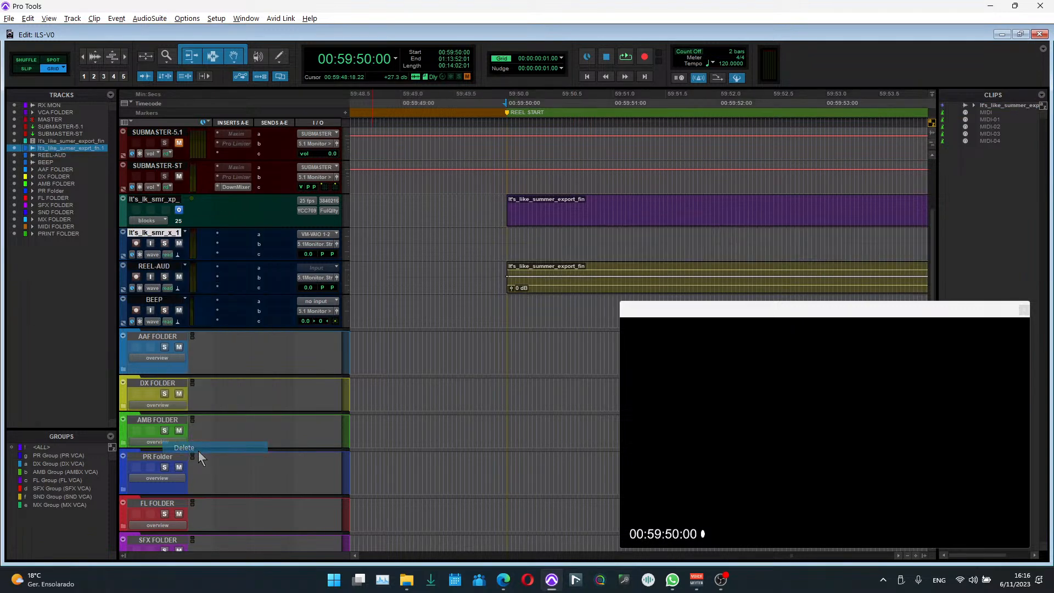
Step: Rename the video track as REEL-VID
{"action": "double_click", "coordinate": [164, 234]}
{"action": "key", "text": "ctrl+c"}
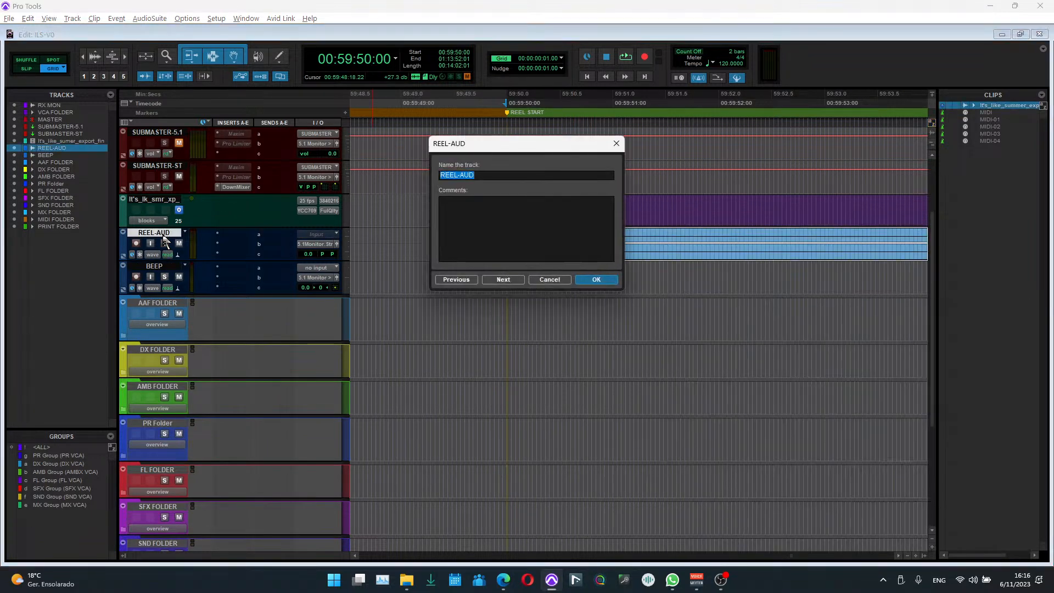
{"action": "key", "text": "ctrl+Left"}
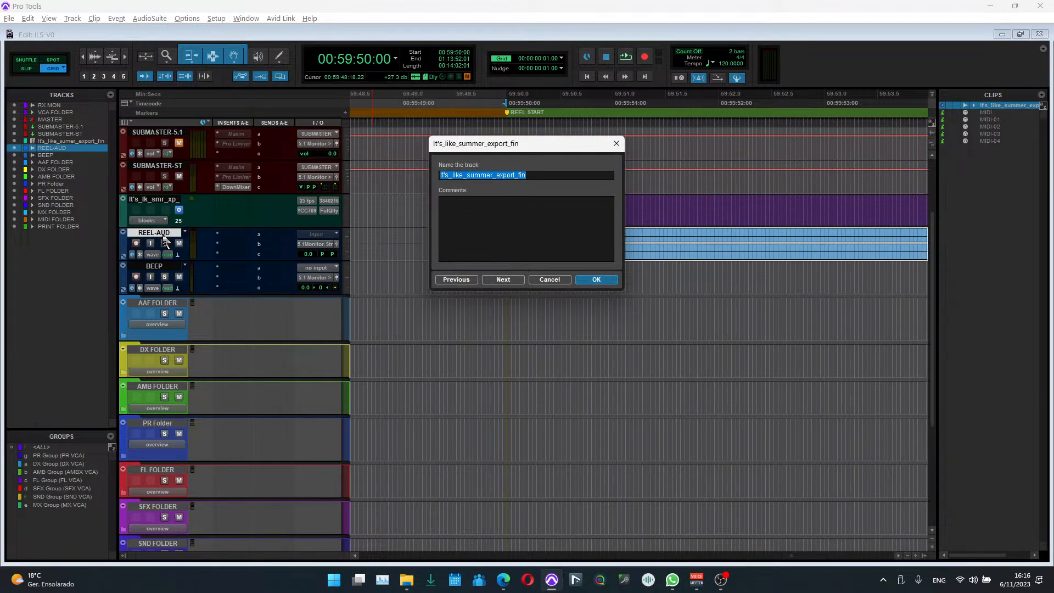
{"action": "key", "text": "ctrl+v"}
{"action": "type", "text": "VID"}
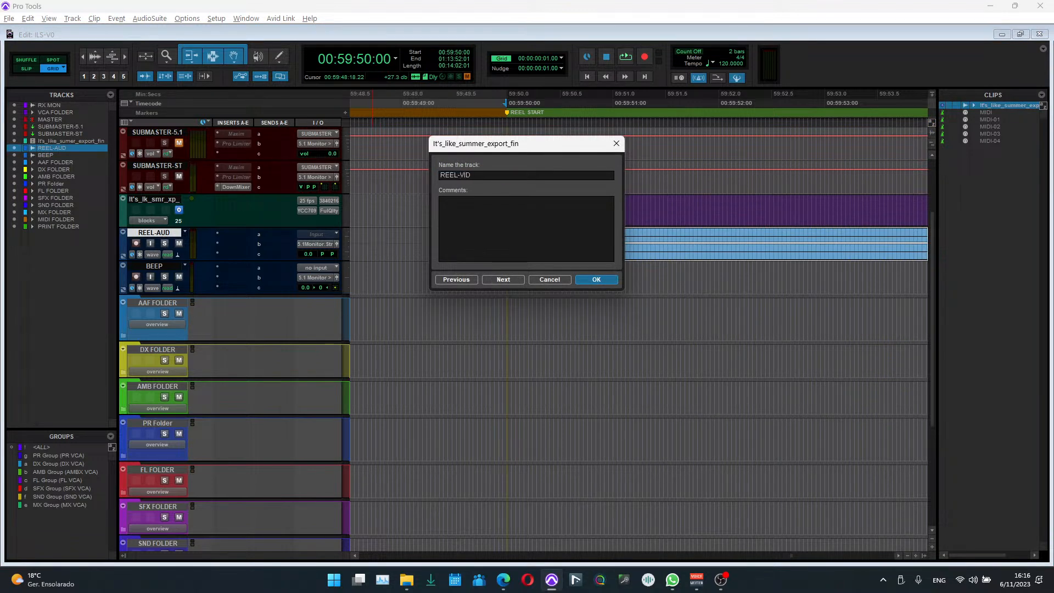
{"action": "left_click", "coordinate": [596, 281]}
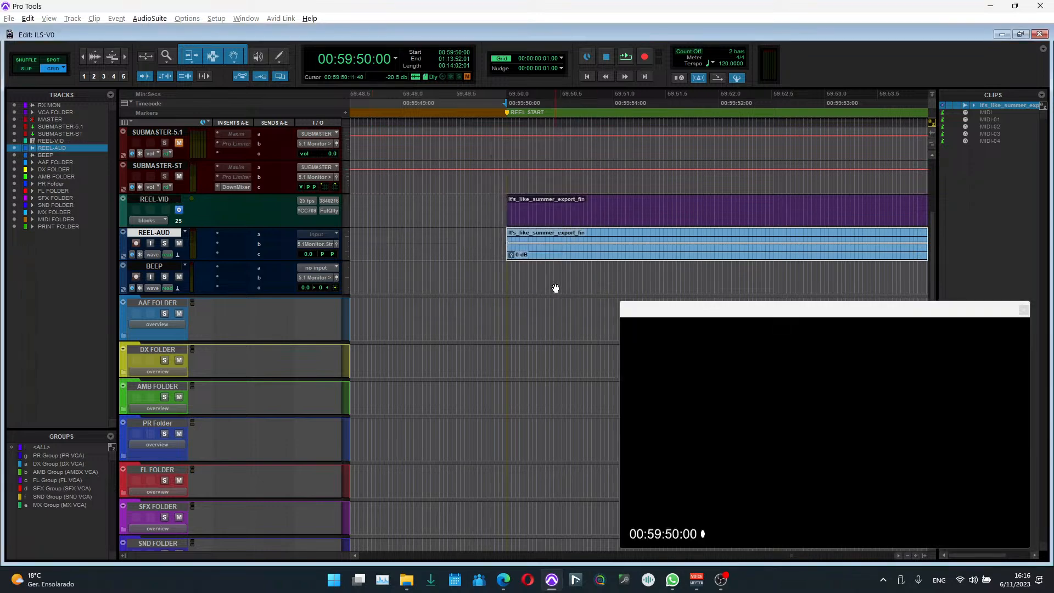
Step: Review the full length of the reel's video and audio clips together with their markers on the timeline
{"action": "left_click", "coordinate": [533, 276]}
{"action": "key", "text": "r"}
{"action": "key", "text": "r"}
{"action": "key", "text": "r"}
{"action": "key", "text": "r"}
{"action": "key", "text": "r"}
{"action": "key", "text": "r"}
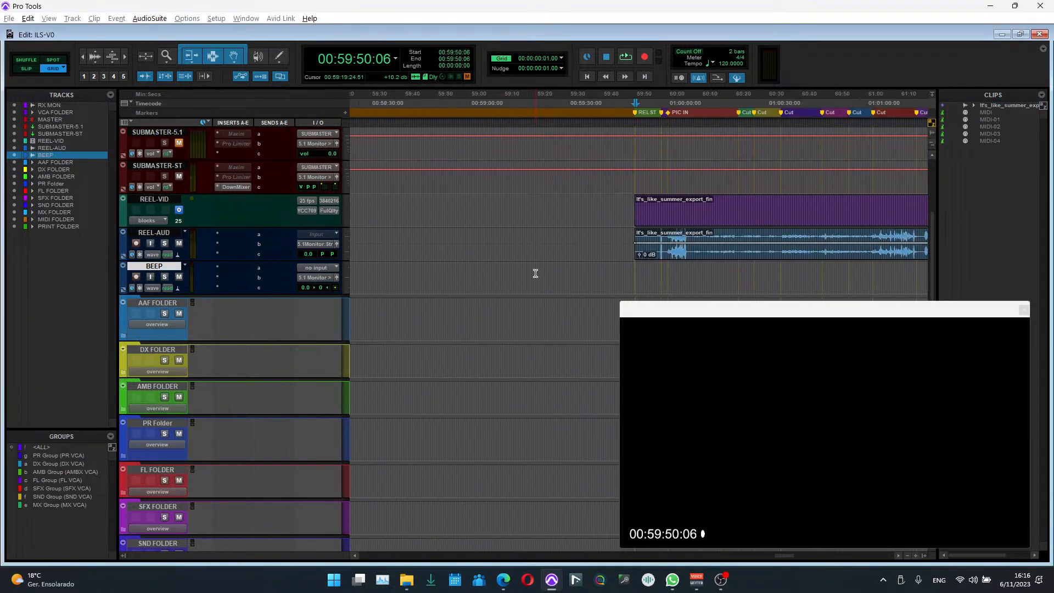
{"action": "key", "text": "q"}
{"action": "key", "text": "r"}
{"action": "key", "text": "r"}
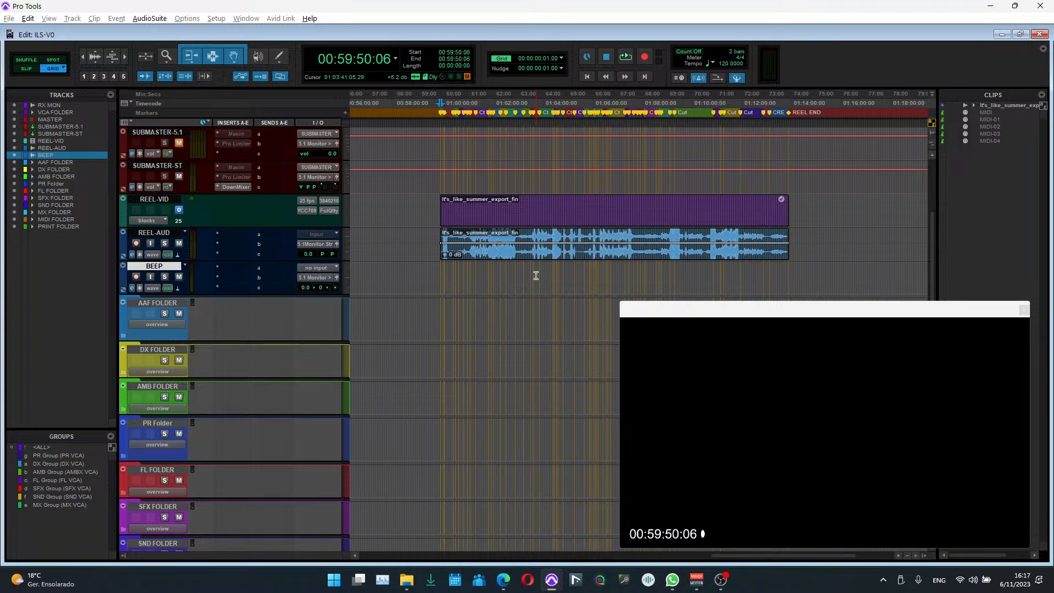
Step: Reposition the floating video window so it covers less of the timeline
{"action": "left_click_drag", "start_coordinate": [824, 316], "coordinate": [847, 332]}
{"action": "left_click", "coordinate": [660, 313]}
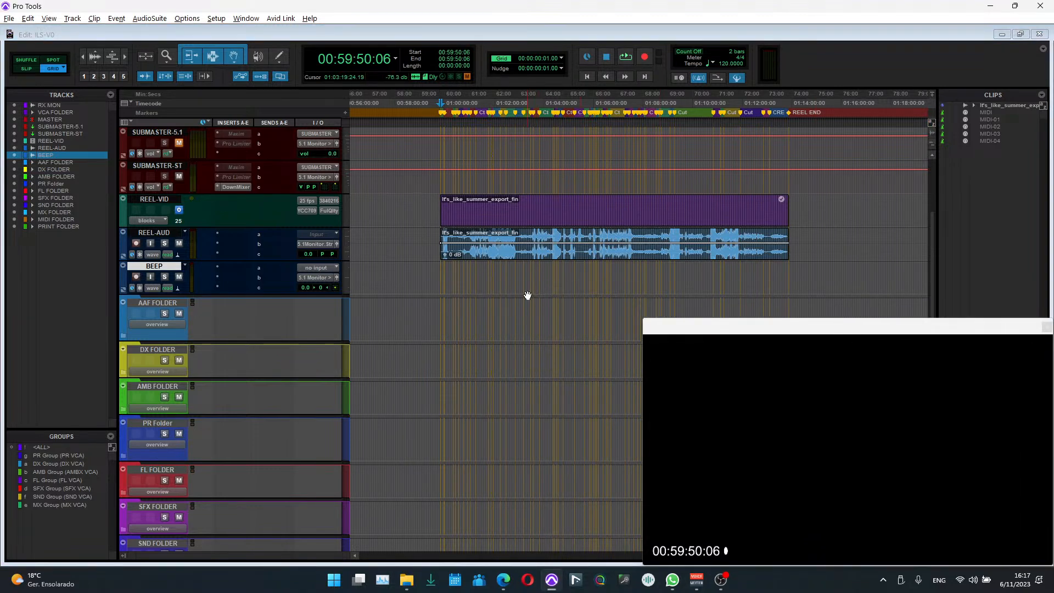
{"action": "scroll", "coordinate": [528, 296], "scroll_direction": "down", "scroll_amount": 1}
Step: Select the AAF FOLDER track, then switch to File Explorer and locate It's_like_summer_2023.aaf in the project's AAF1 folder
{"action": "left_click", "coordinate": [160, 271]}
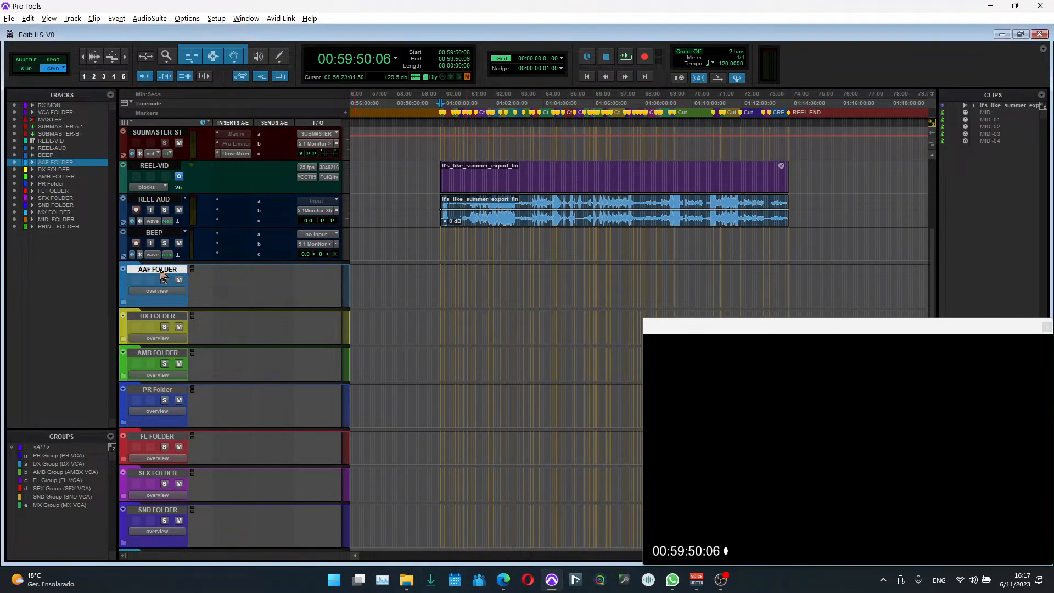
{"action": "left_click", "coordinate": [407, 580]}
{"action": "left_click", "coordinate": [795, 220]}
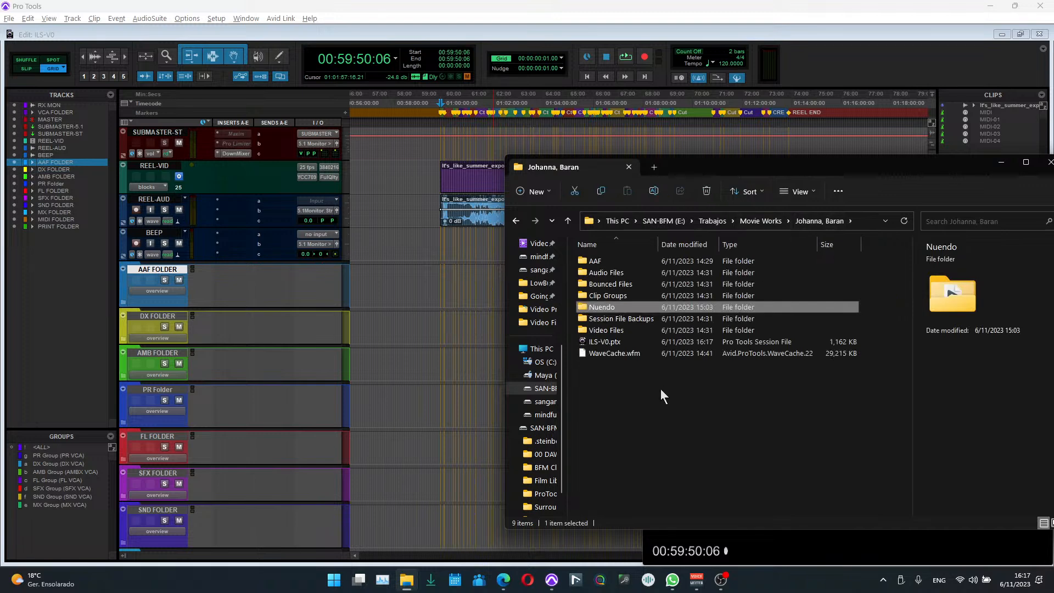
{"action": "left_click", "coordinate": [604, 273]}
{"action": "left_click", "coordinate": [602, 262]}
{"action": "double_click", "coordinate": [603, 263]}
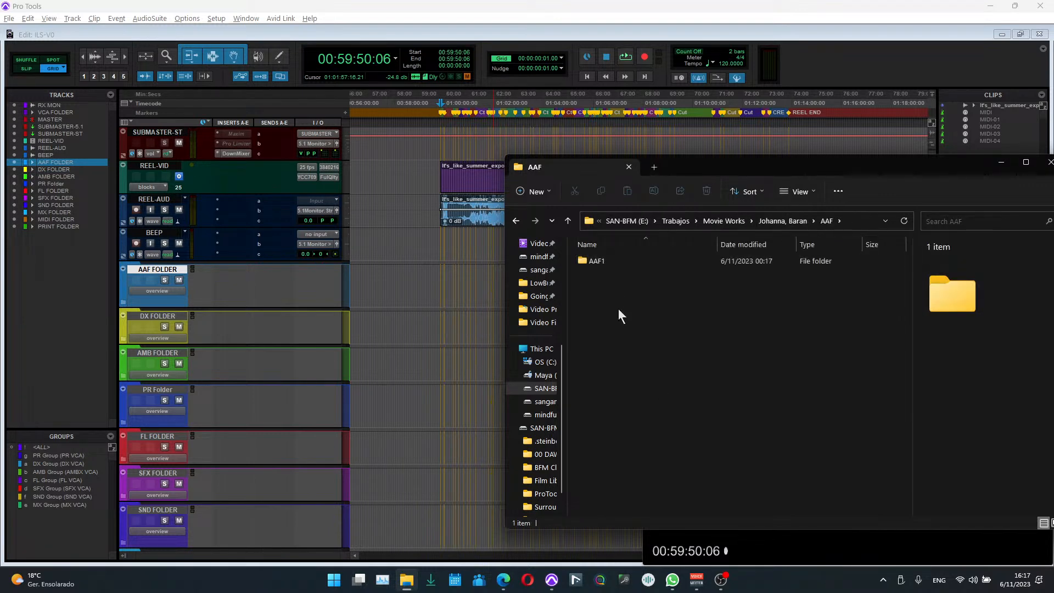
{"action": "double_click", "coordinate": [607, 262]}
{"action": "left_click", "coordinate": [636, 273]}
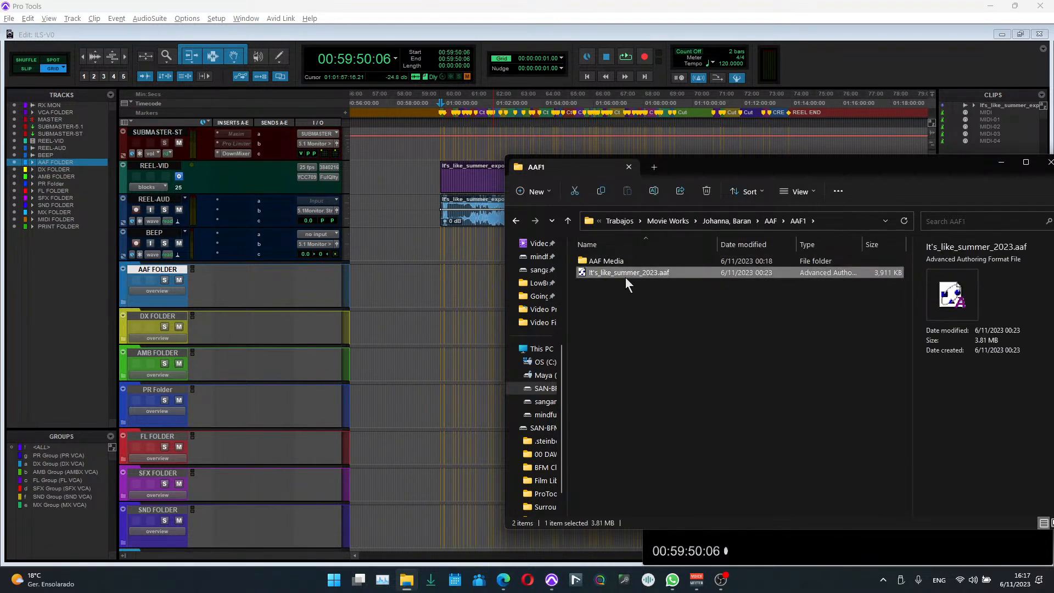
Step: Bring It's_like_summer_2023.aaf into the Pro Tools session's track area and reposition the import settings dialog to uncover the timeline start
{"action": "scroll", "coordinate": [412, 308], "scroll_direction": "down", "scroll_amount": 3}
{"action": "scroll", "coordinate": [423, 308], "scroll_direction": "down", "scroll_amount": 1}
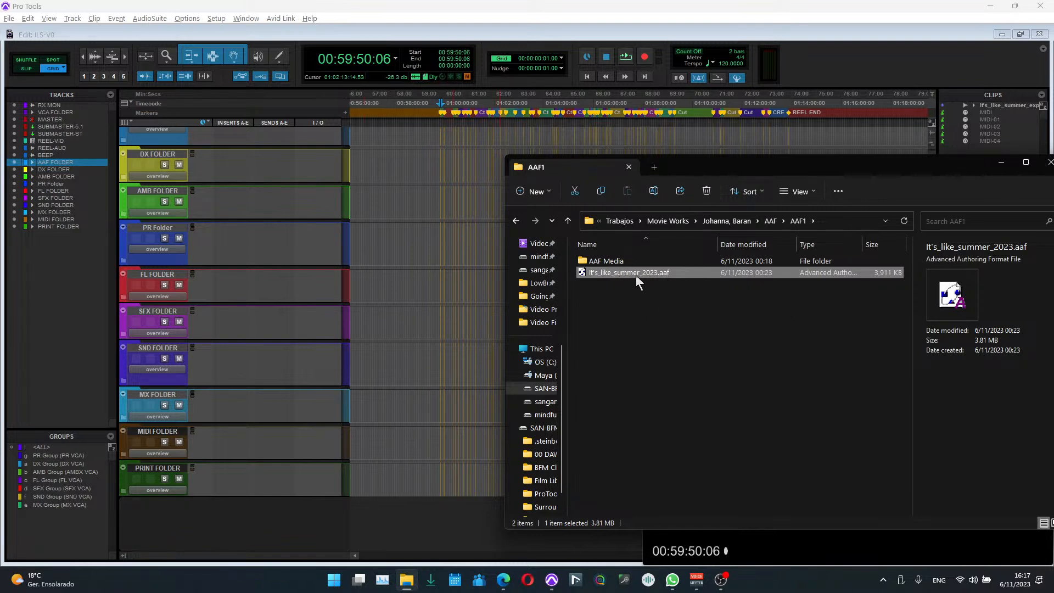
{"action": "left_click", "coordinate": [428, 515]}
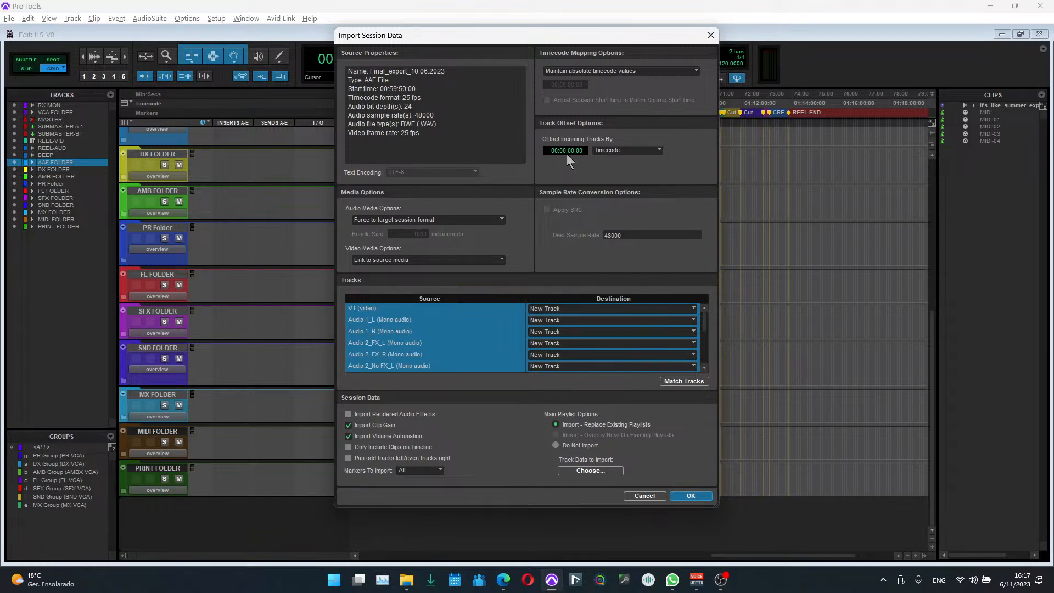
{"action": "left_click_drag", "start_coordinate": [552, 35], "coordinate": [717, 62]}
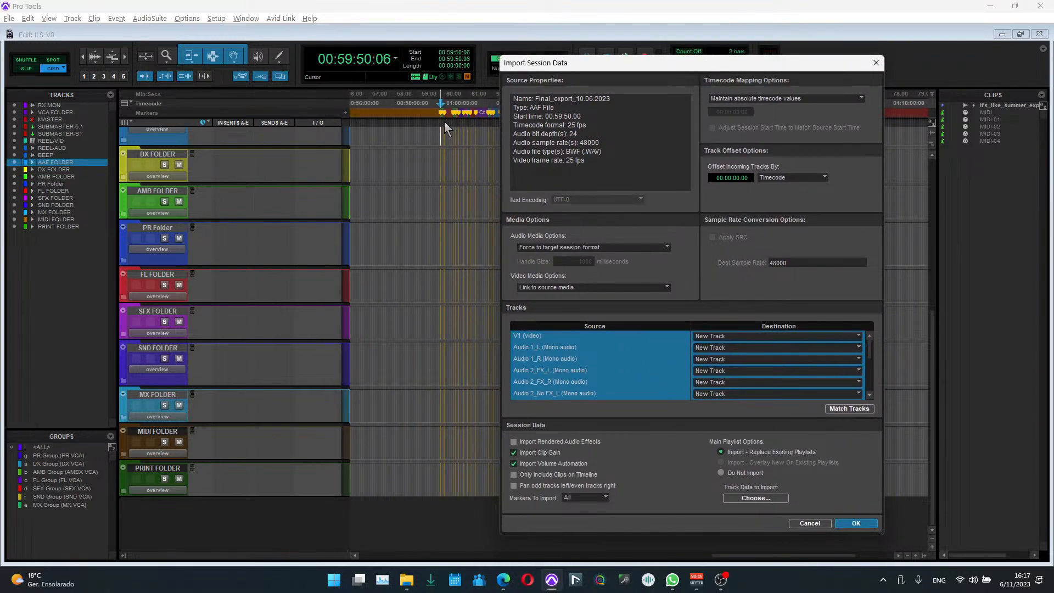
{"action": "left_click_drag", "start_coordinate": [733, 69], "coordinate": [739, 53]}
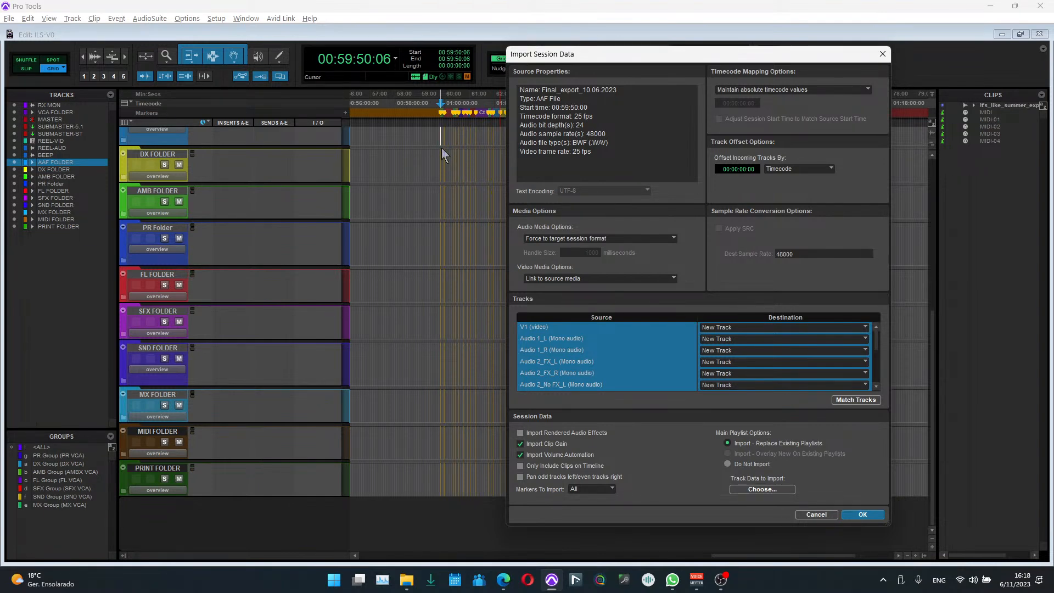
Step: Import the AAF session data without the V1 video track, with the audio media forced to the target session format
{"action": "left_click", "coordinate": [550, 329], "text": "ctrl"}
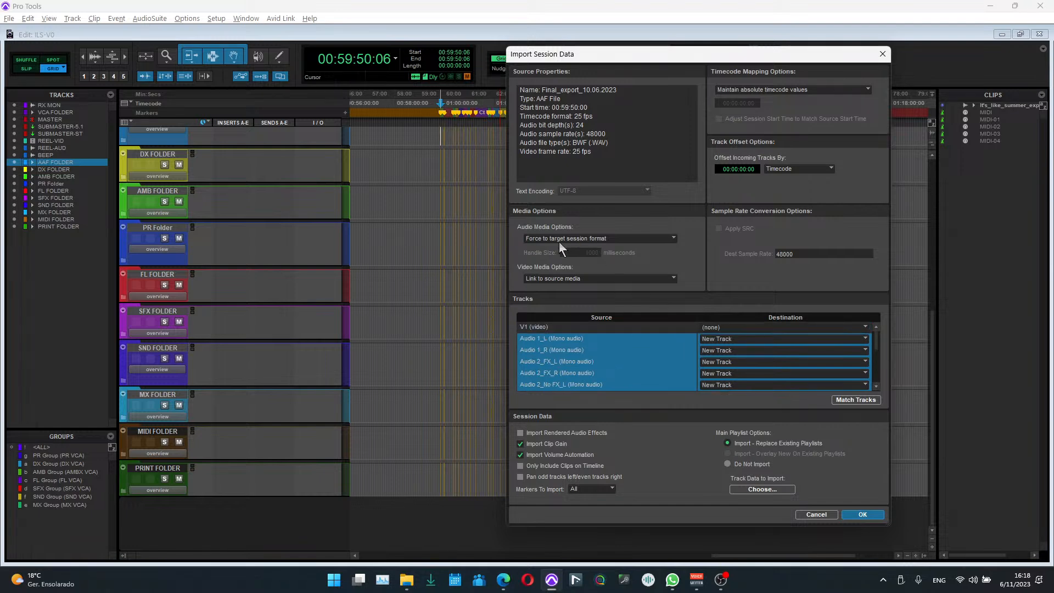
{"action": "left_click", "coordinate": [632, 240]}
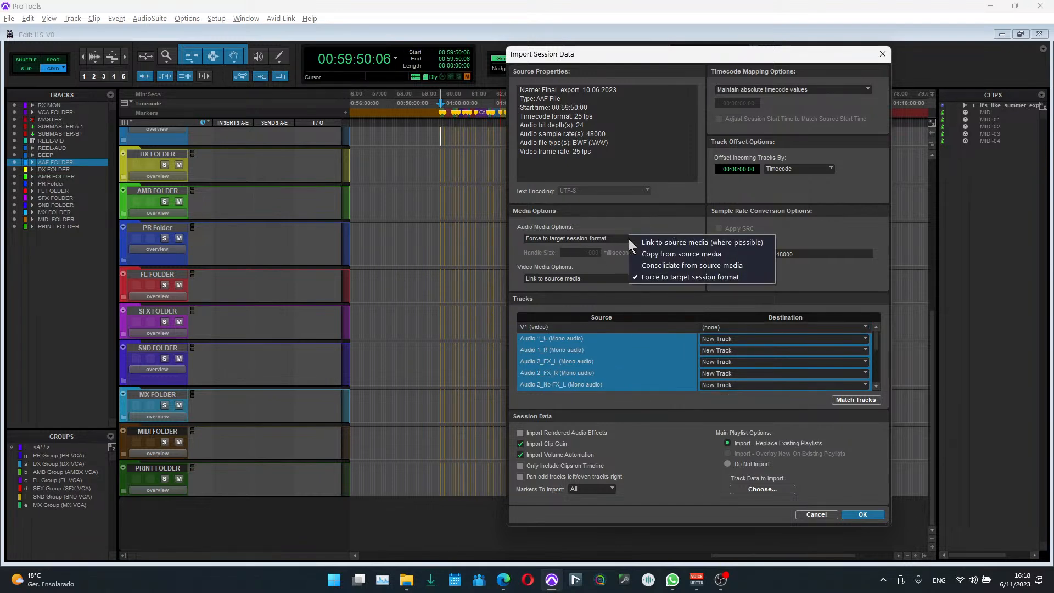
{"action": "left_click", "coordinate": [675, 277]}
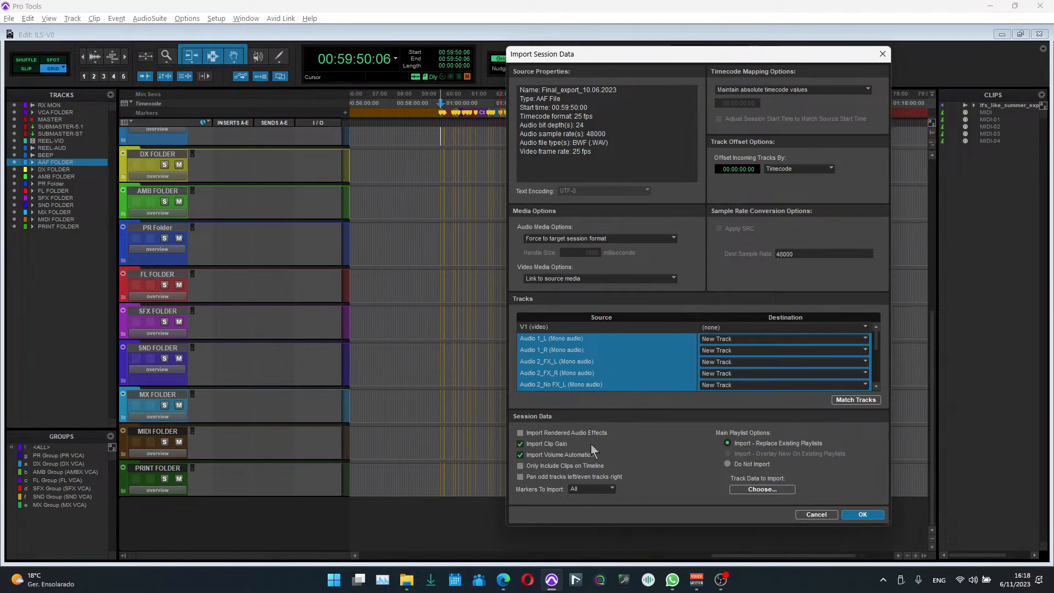
{"action": "left_click", "coordinate": [862, 515]}
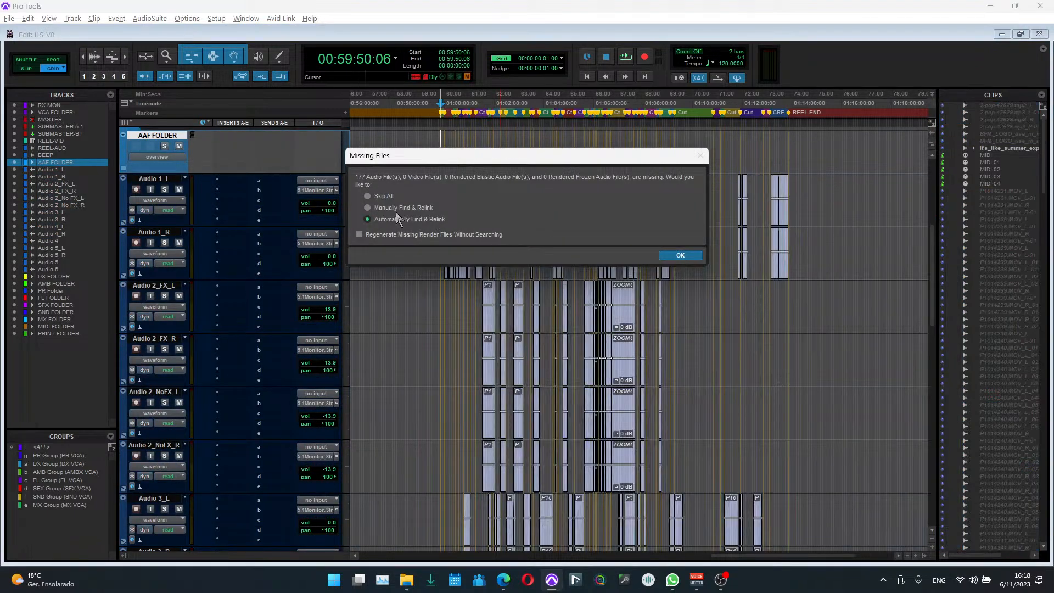
Step: Choose to manually find and relink the missing audio files
{"action": "left_click", "coordinate": [401, 210]}
{"action": "left_click_drag", "start_coordinate": [460, 161], "coordinate": [482, 174]}
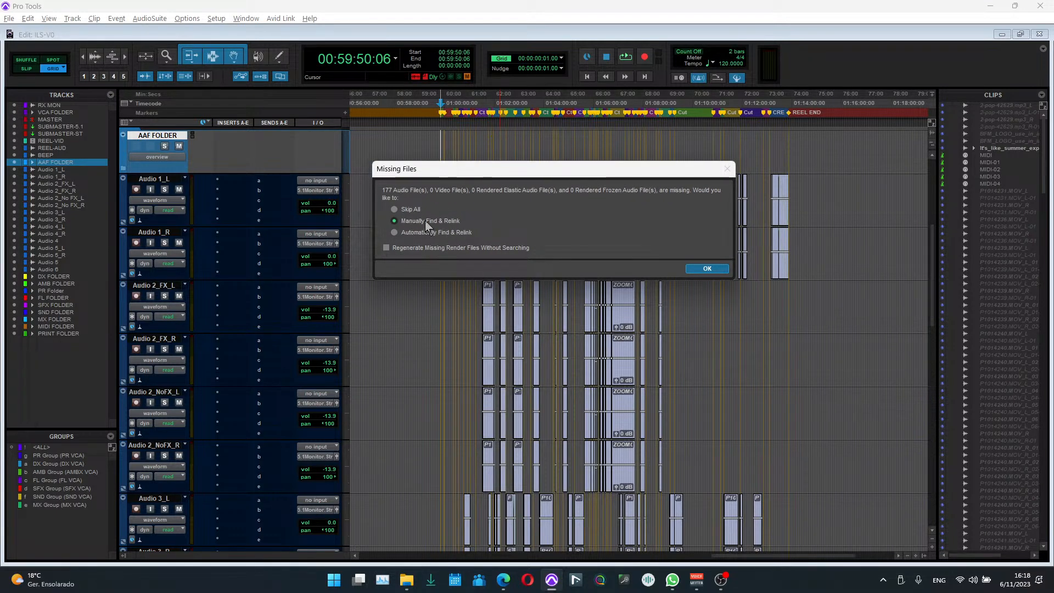
{"action": "left_click", "coordinate": [710, 269]}
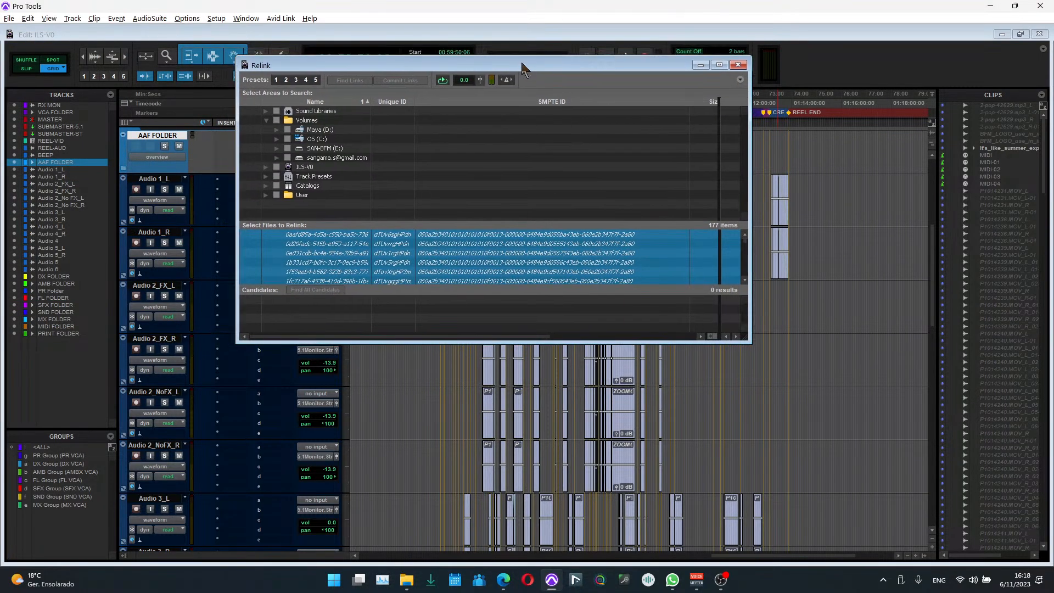
Step: Set the project's AAF folder, under Trabajos and Movie Works on the E: drive, as the relink search area
{"action": "left_click", "coordinate": [276, 149]}
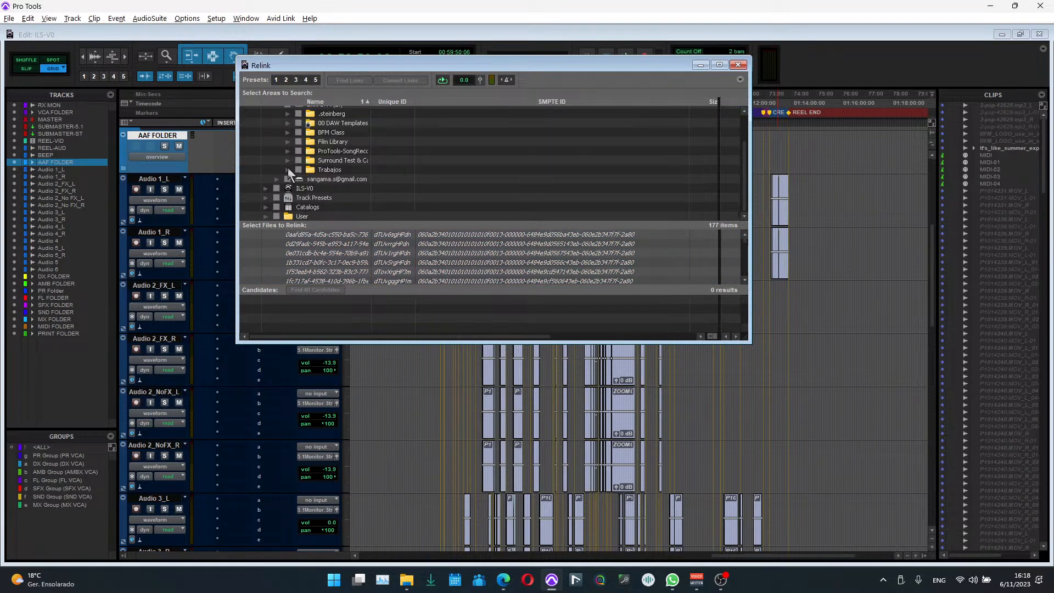
{"action": "left_click", "coordinate": [287, 170]}
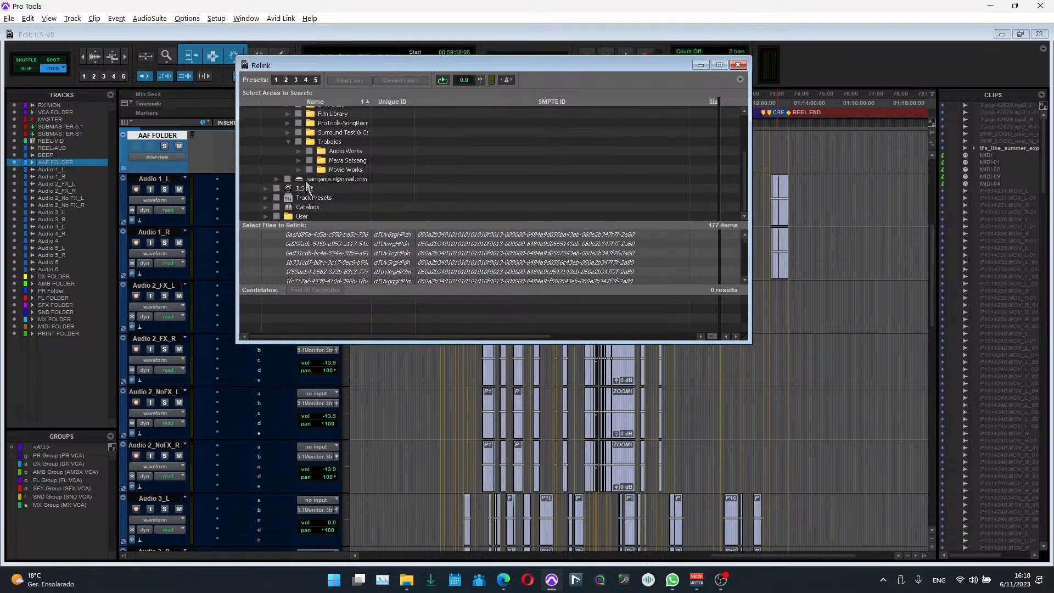
{"action": "left_click", "coordinate": [298, 170]}
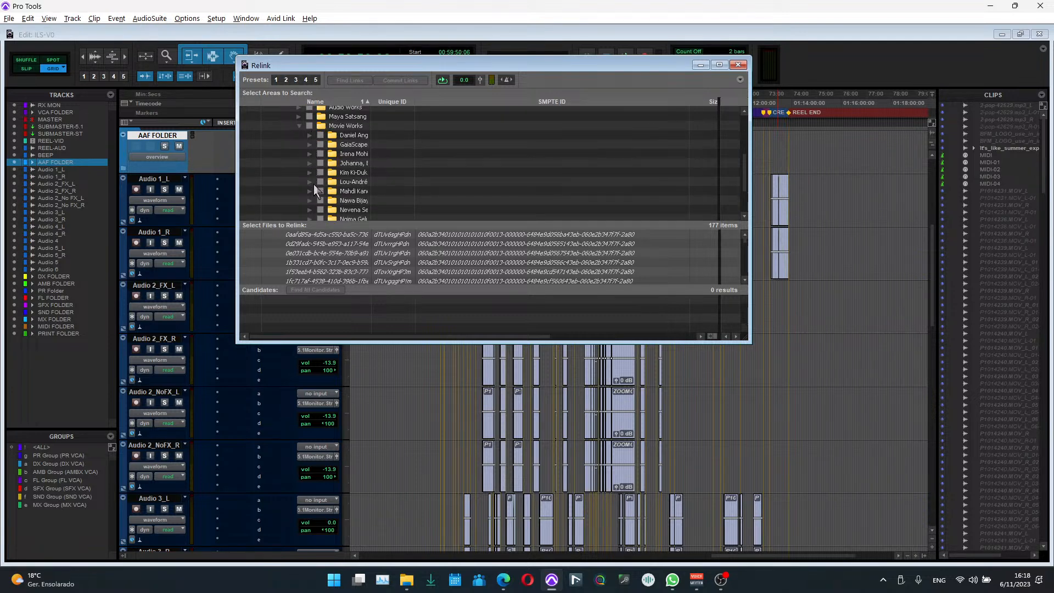
{"action": "left_click", "coordinate": [309, 163]}
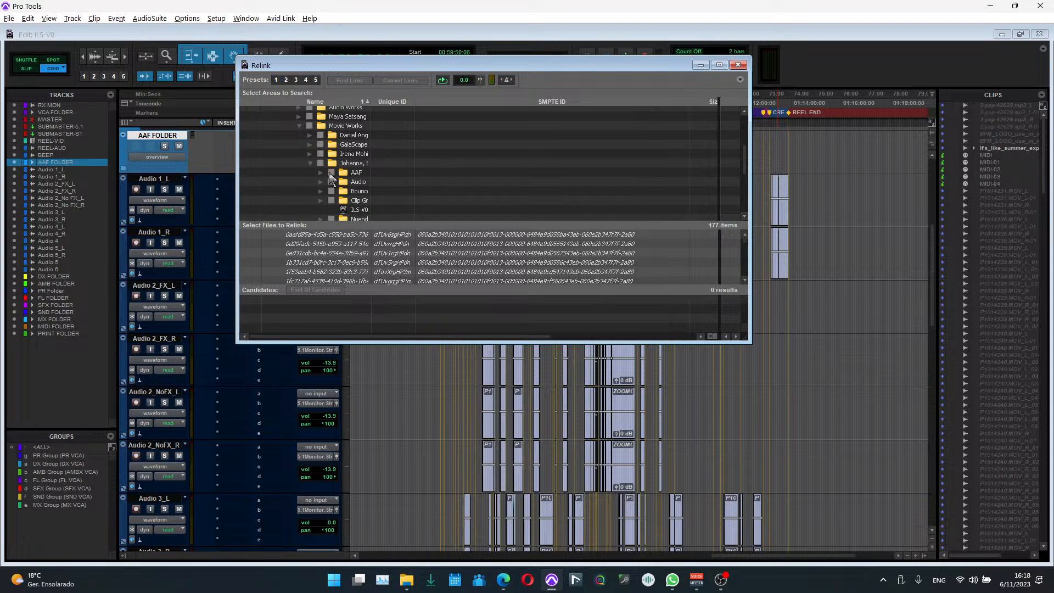
{"action": "left_click", "coordinate": [332, 172]}
{"action": "left_click", "coordinate": [321, 173]}
{"action": "left_click_drag", "start_coordinate": [368, 104], "coordinate": [405, 103]}
Step: Try to find links by name and file ID with matching format and duration, and arrange the Relink and Task Manager windows side by side
{"action": "left_click", "coordinate": [350, 80]}
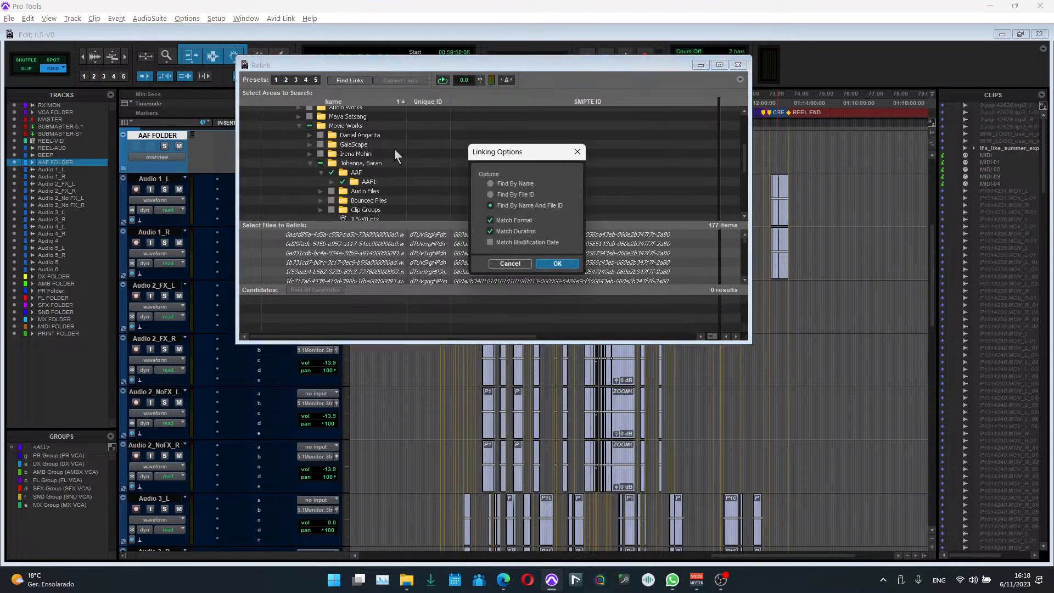
{"action": "left_click", "coordinate": [548, 262]}
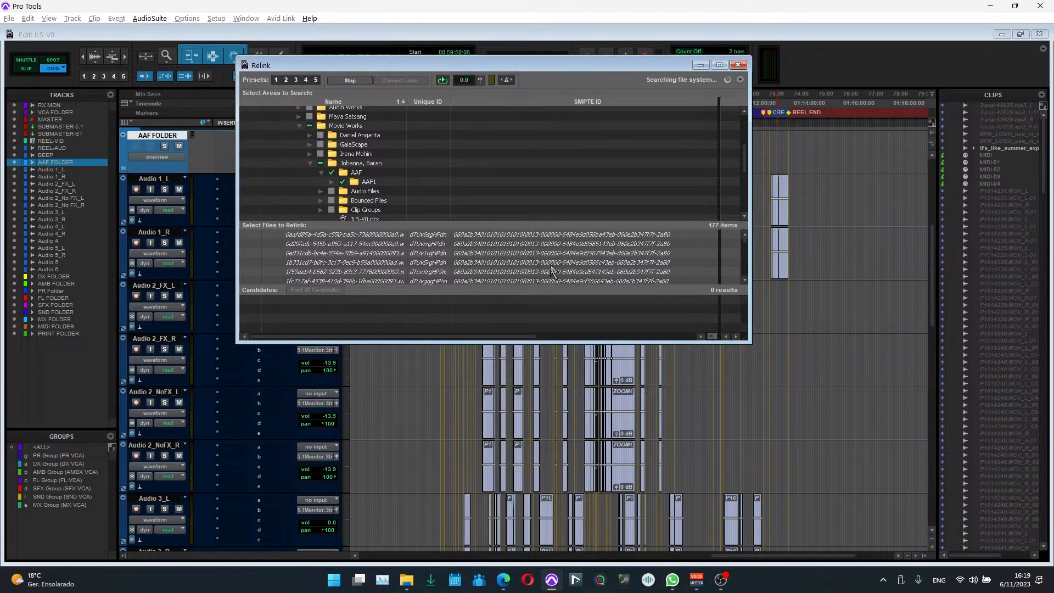
{"action": "left_click_drag", "start_coordinate": [492, 66], "coordinate": [447, 68]}
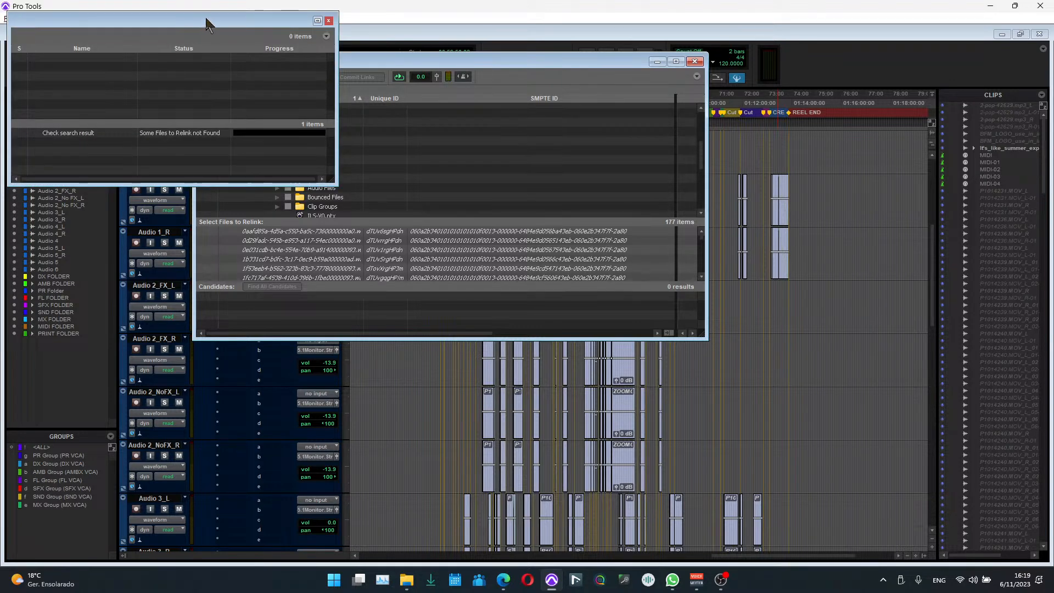
{"action": "left_click_drag", "start_coordinate": [407, 64], "coordinate": [577, 73]}
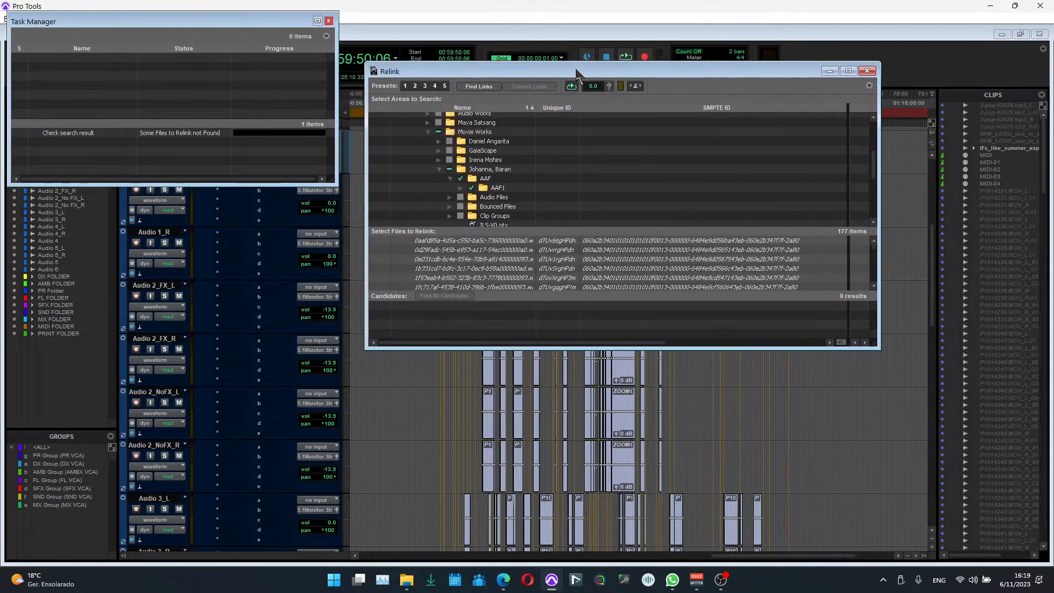
{"action": "left_click_drag", "start_coordinate": [494, 73], "coordinate": [494, 75]}
{"action": "left_click_drag", "start_coordinate": [316, 24], "coordinate": [298, 206]}
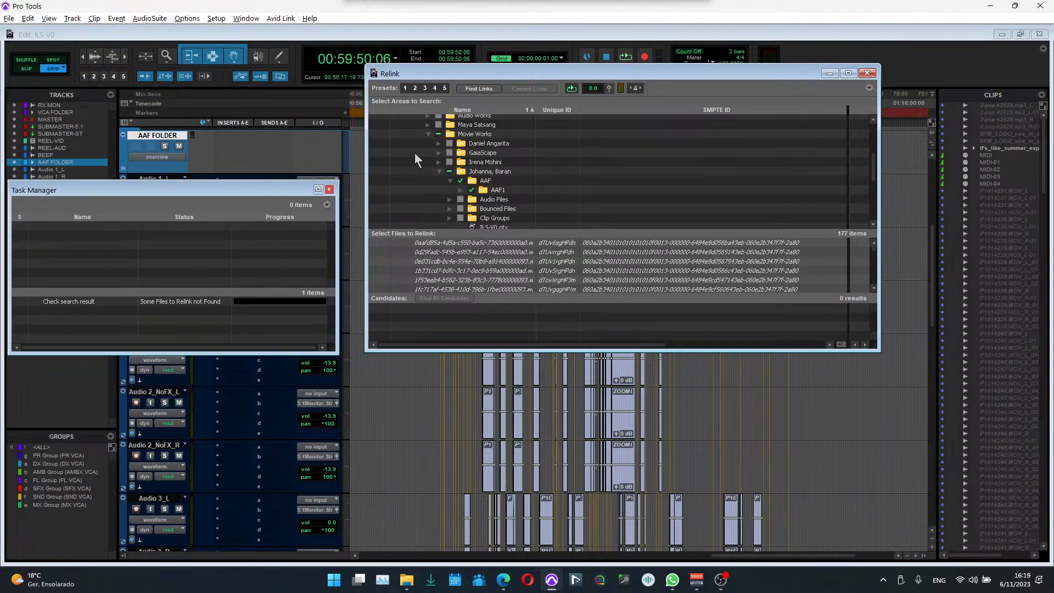
Step: Search the AAF folder for the missing audio files again, finding links by name only
{"action": "left_click", "coordinate": [487, 89]}
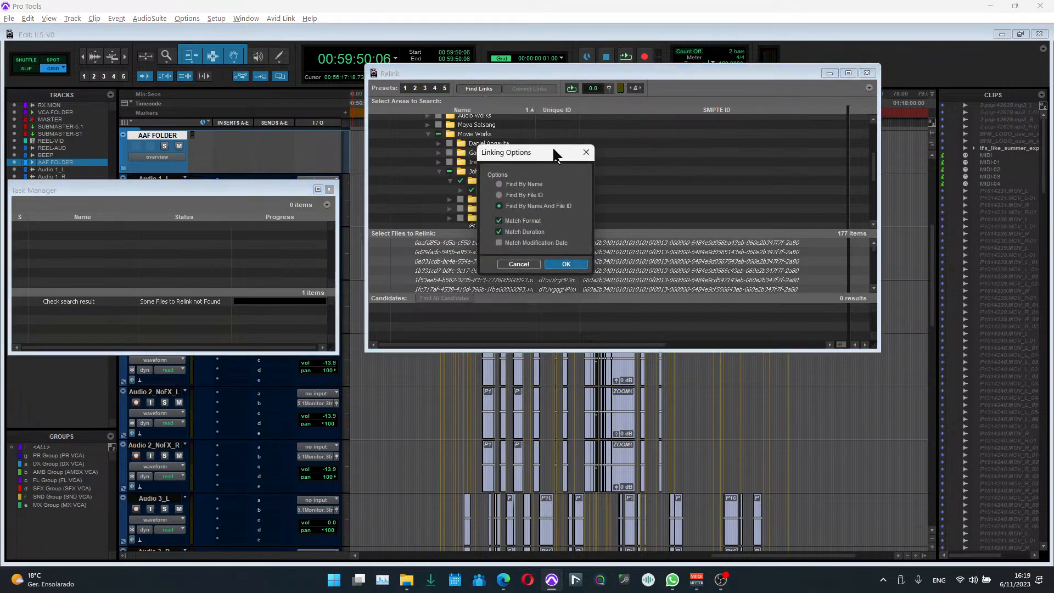
{"action": "left_click", "coordinate": [591, 160]}
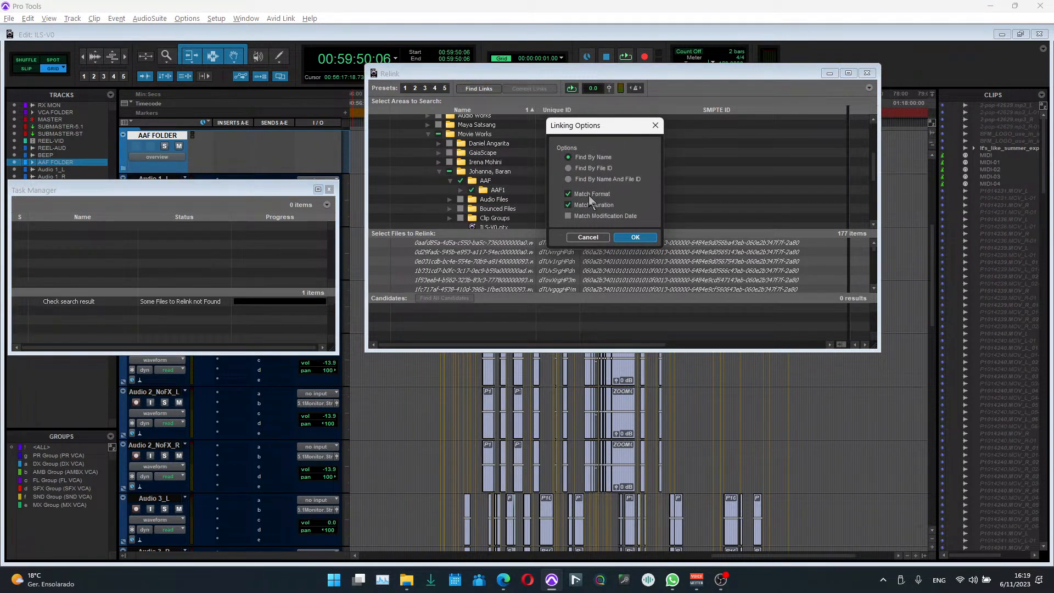
{"action": "left_click", "coordinate": [591, 204]}
{"action": "left_click", "coordinate": [608, 235]}
{"action": "left_click", "coordinate": [635, 239]}
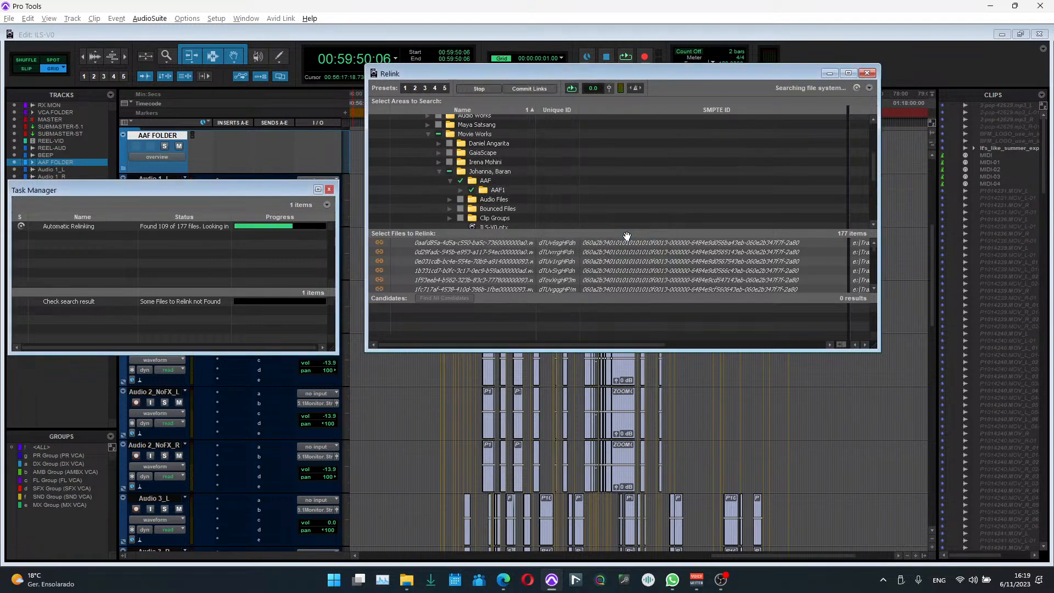
Step: Check the link marks throughout the list of files, commit the links, and close the Relink window
{"action": "scroll", "coordinate": [434, 273], "scroll_direction": "down", "scroll_amount": 20}
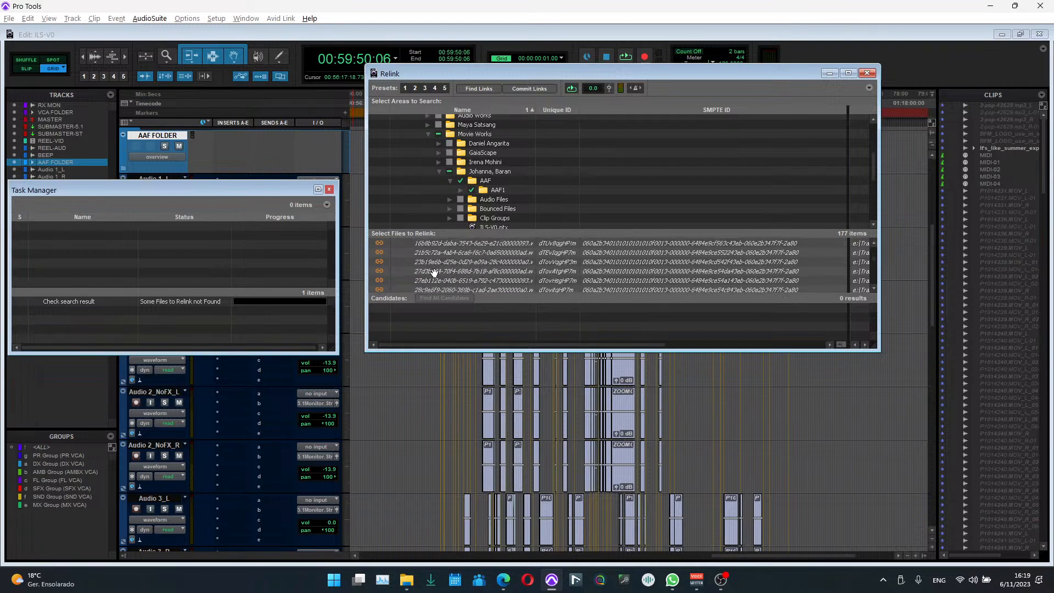
{"action": "scroll", "coordinate": [434, 274], "scroll_direction": "down", "scroll_amount": 8}
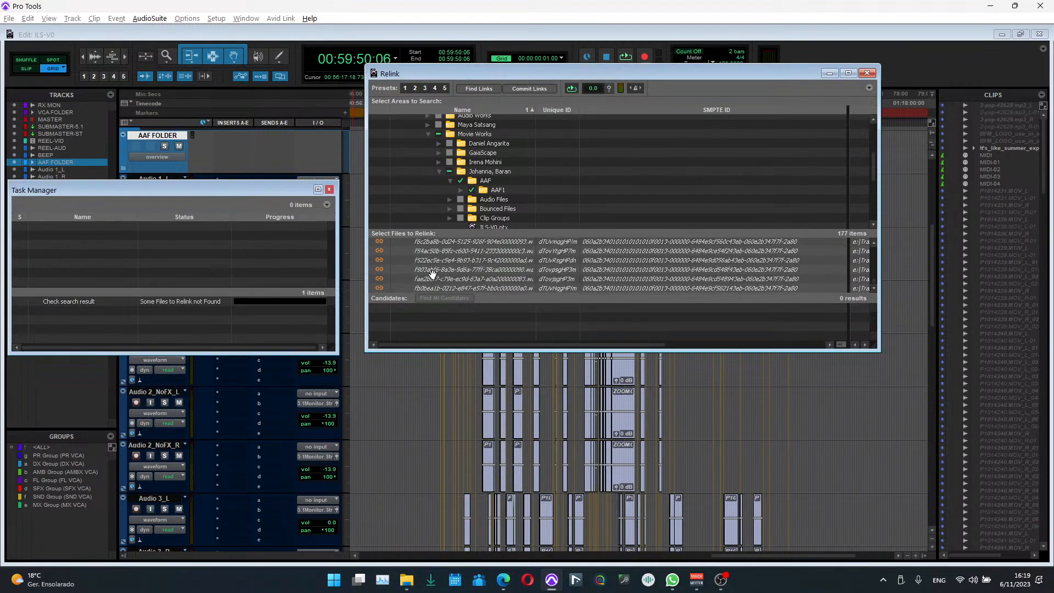
{"action": "scroll", "coordinate": [432, 273], "scroll_direction": "down", "scroll_amount": 15}
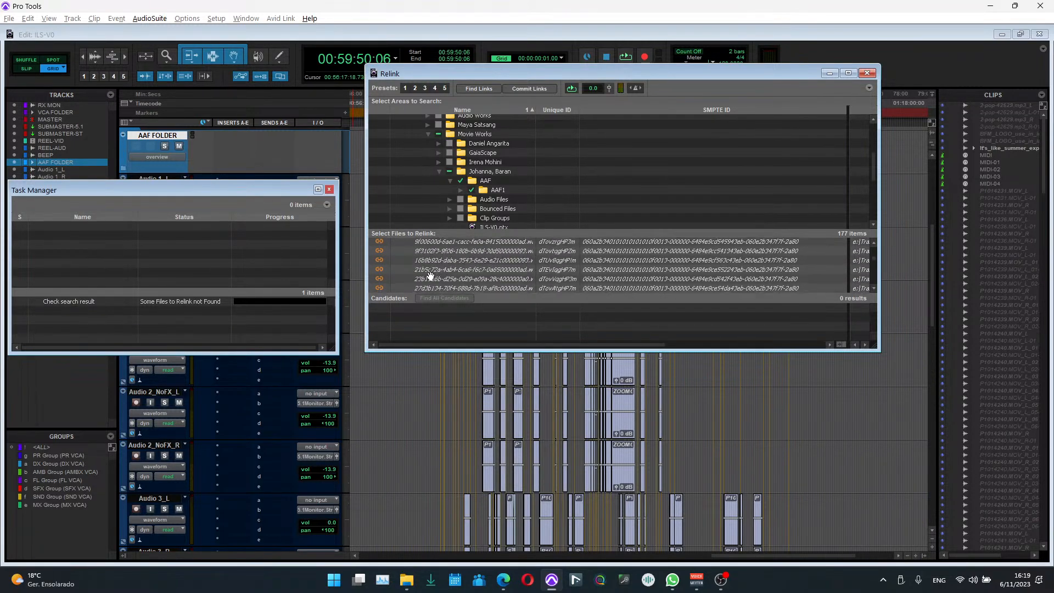
{"action": "scroll", "coordinate": [431, 274], "scroll_direction": "up", "scroll_amount": 3}
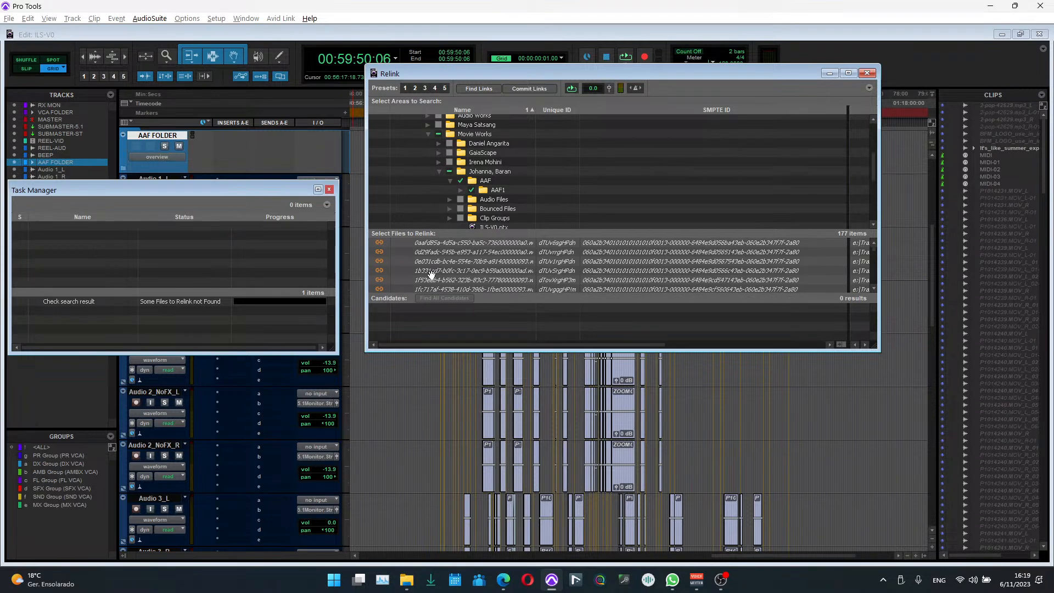
{"action": "left_click", "coordinate": [530, 88]}
{"action": "left_click", "coordinate": [612, 236]}
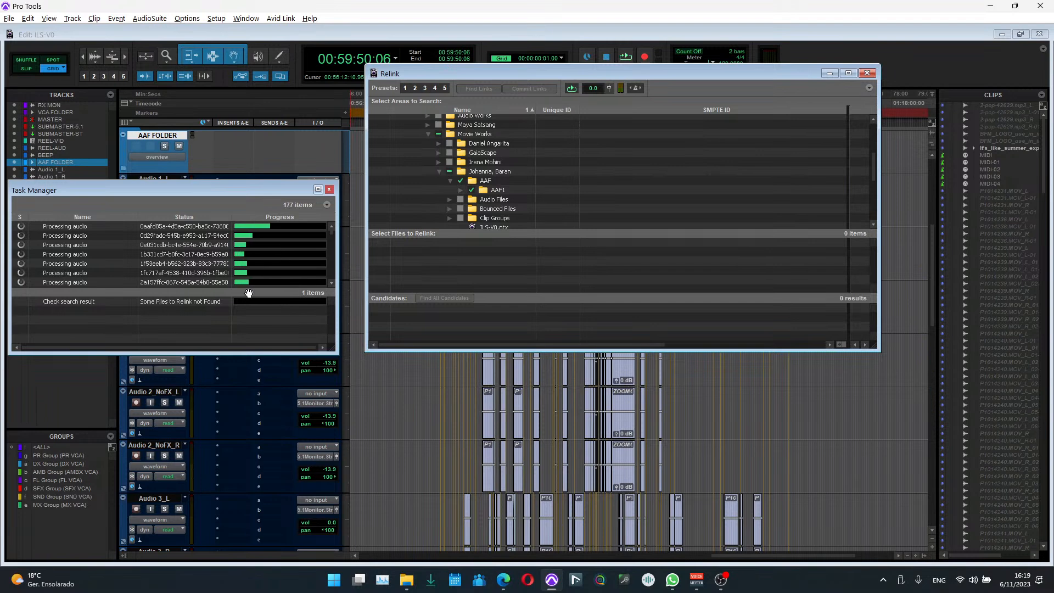
{"action": "left_click", "coordinate": [867, 73]}
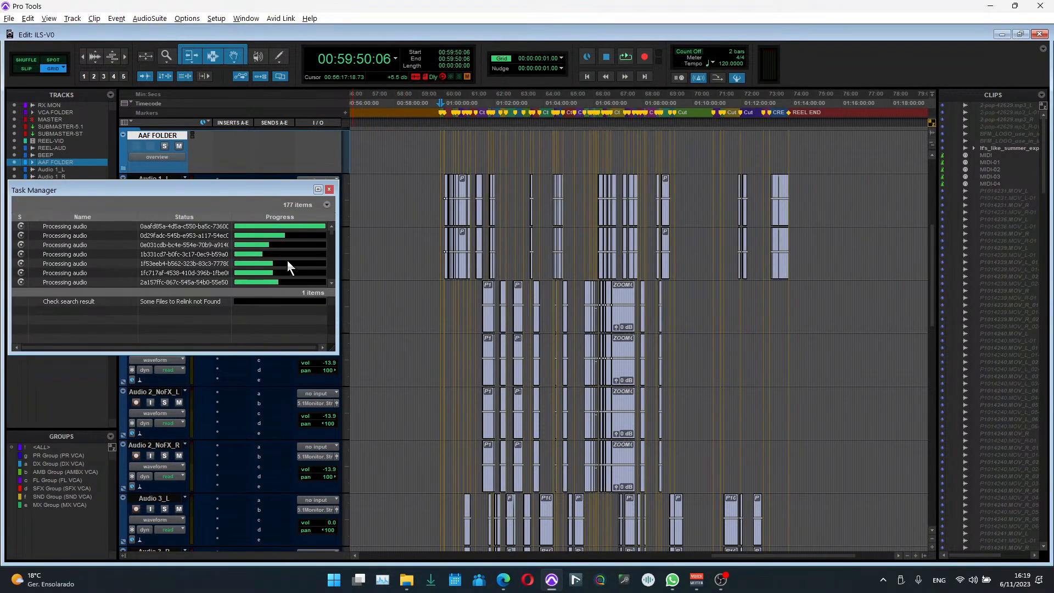
Step: Check the audio processing tasks and move the Task Manager window clear of the track headers
{"action": "scroll", "coordinate": [293, 245], "scroll_direction": "down", "scroll_amount": 3}
{"action": "scroll", "coordinate": [293, 245], "scroll_direction": "down", "scroll_amount": 3}
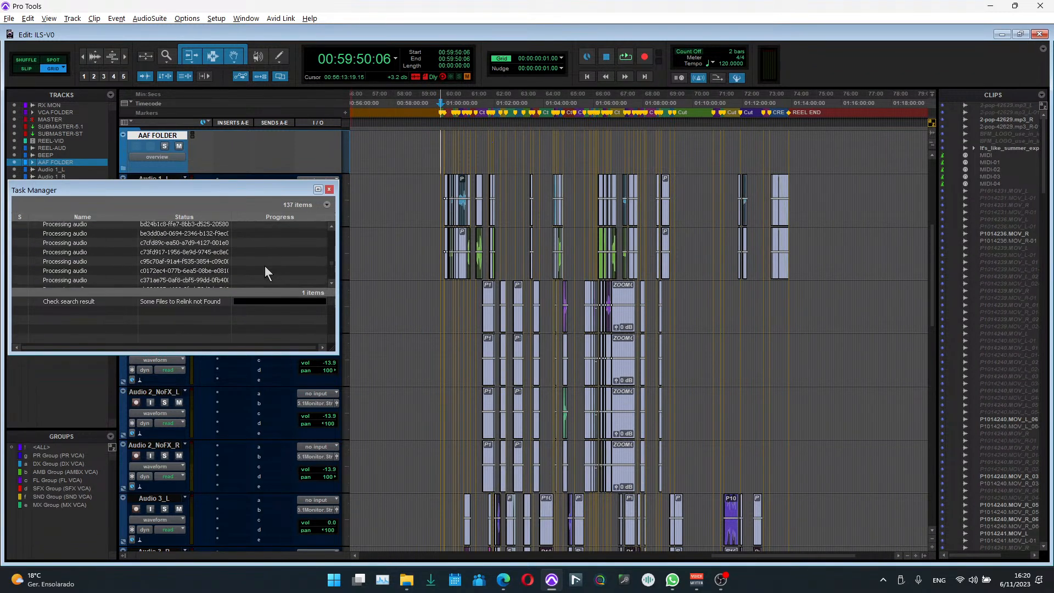
{"action": "left_click_drag", "start_coordinate": [318, 192], "coordinate": [1026, 406]}
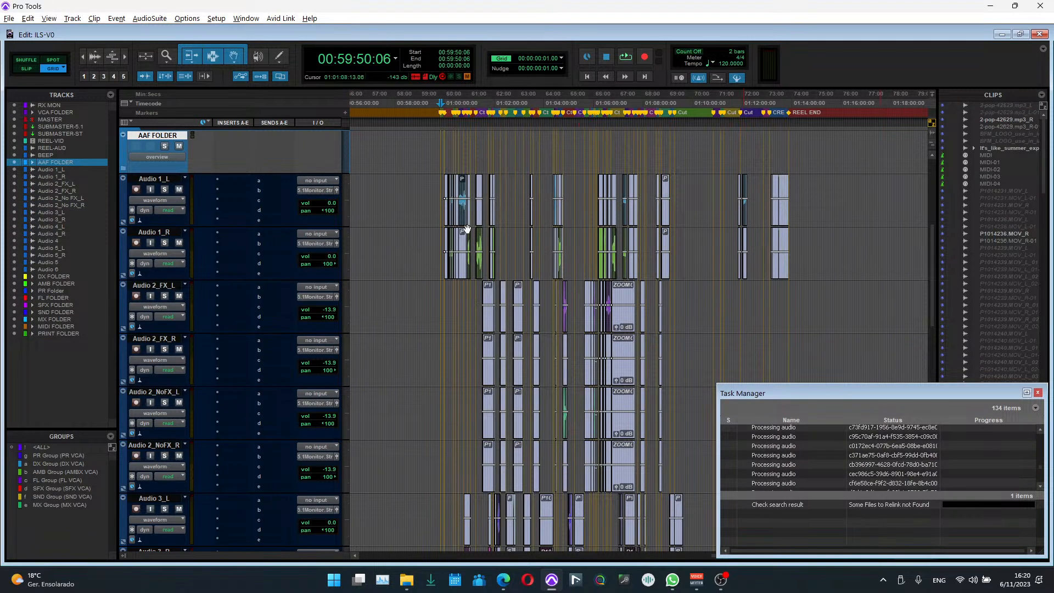
Step: Move the imported tracks Audio 1_L through Audio 6 into AAF FOLDER and expand the folder
{"action": "left_click", "coordinate": [165, 179]}
{"action": "scroll", "coordinate": [398, 304], "scroll_direction": "down", "scroll_amount": 10}
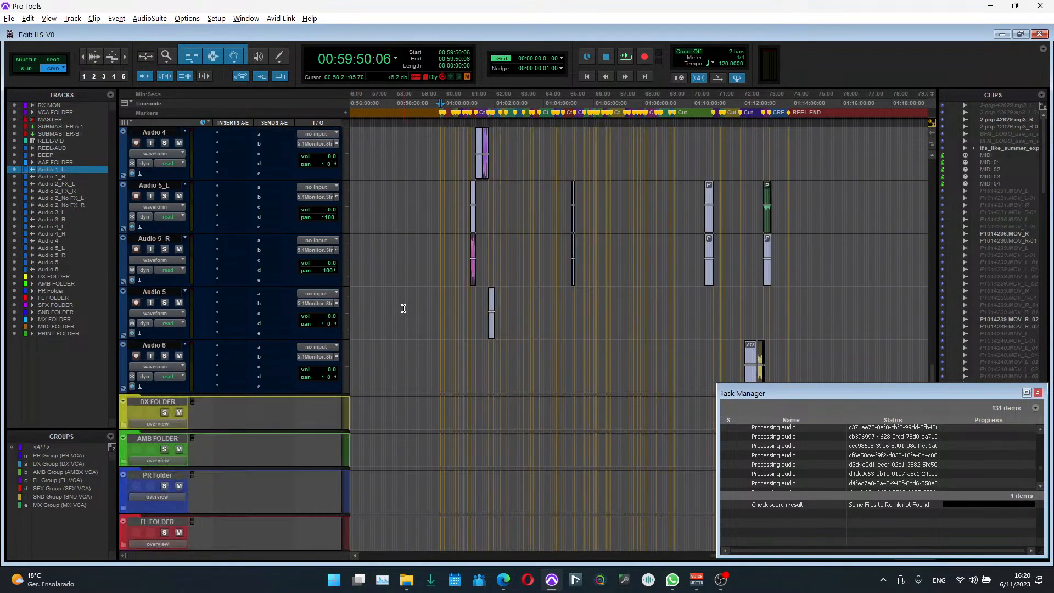
{"action": "left_click", "coordinate": [154, 291], "text": "shift"}
{"action": "scroll", "coordinate": [494, 324], "scroll_direction": "up", "scroll_amount": 10}
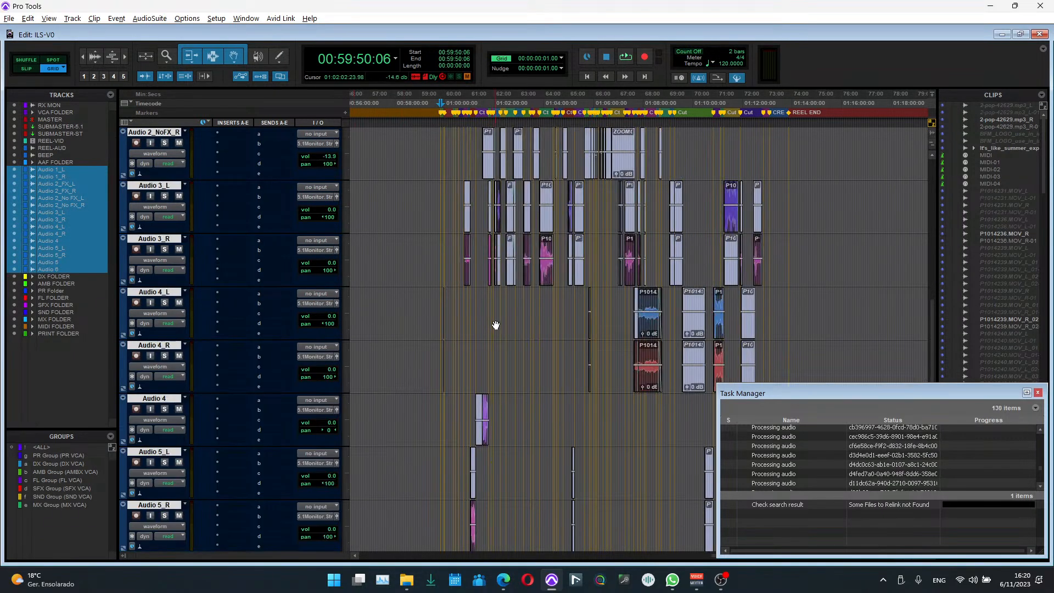
{"action": "mouse_move", "coordinate": [159, 388]}
{"action": "left_mouse_down"}
{"action": "mouse_move", "coordinate": [152, 370]}
{"action": "mouse_move", "coordinate": [148, 379]}
{"action": "left_mouse_up"}
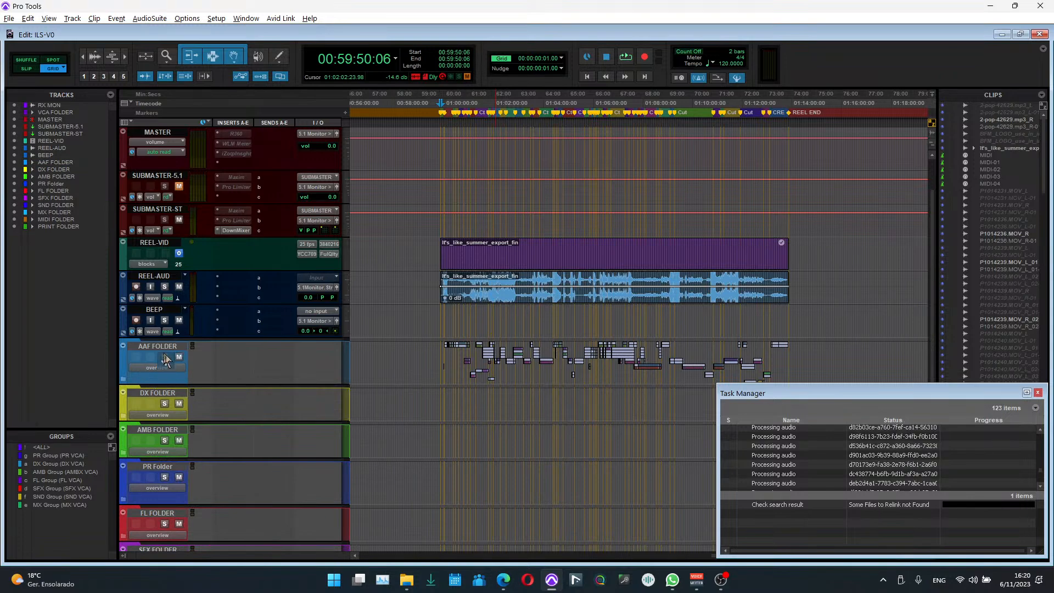
{"action": "left_click", "coordinate": [123, 379]}
{"action": "left_click", "coordinate": [158, 349]}
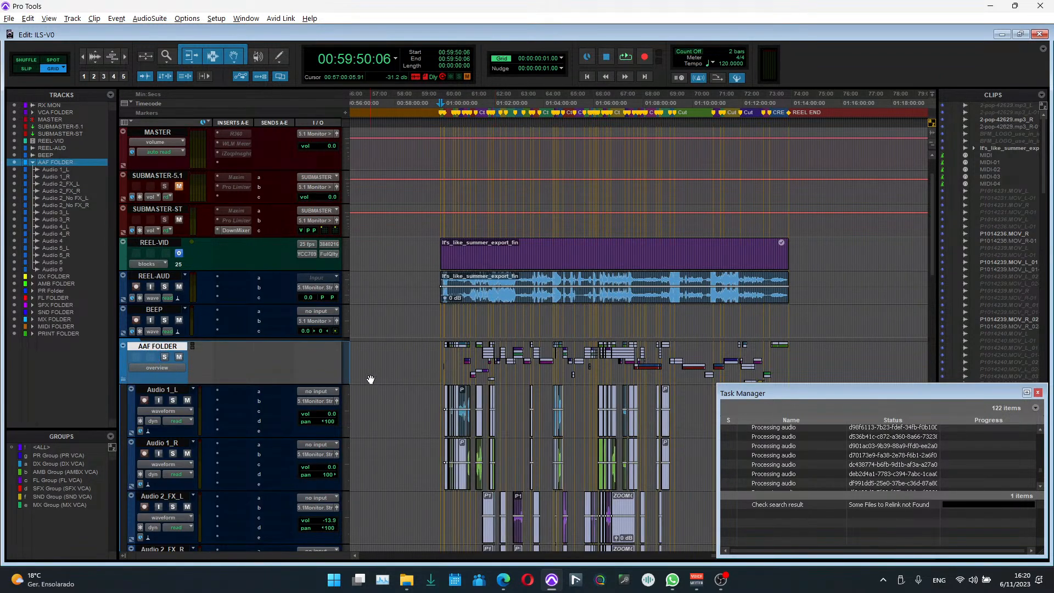
Step: Zoom in on the BEEP marker and check the 2-pop clips on Audio 4_L and Audio 4_R against the reel audio
{"action": "scroll", "coordinate": [404, 374], "scroll_direction": "down", "scroll_amount": 2}
{"action": "left_click", "coordinate": [444, 427]}
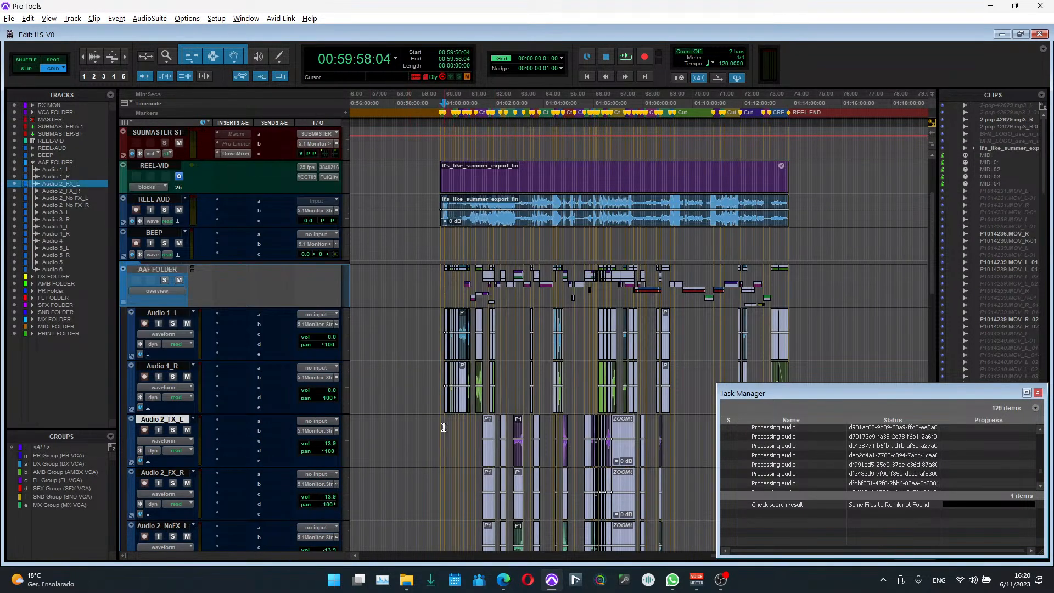
{"action": "key", "text": "t"}
{"action": "key", "text": "t"}
{"action": "key", "text": "t"}
{"action": "key", "text": "t"}
{"action": "key", "text": "t"}
{"action": "key", "text": "t"}
{"action": "key", "text": "t"}
{"action": "key", "text": "t"}
{"action": "key", "text": "t"}
{"action": "key", "text": "t"}
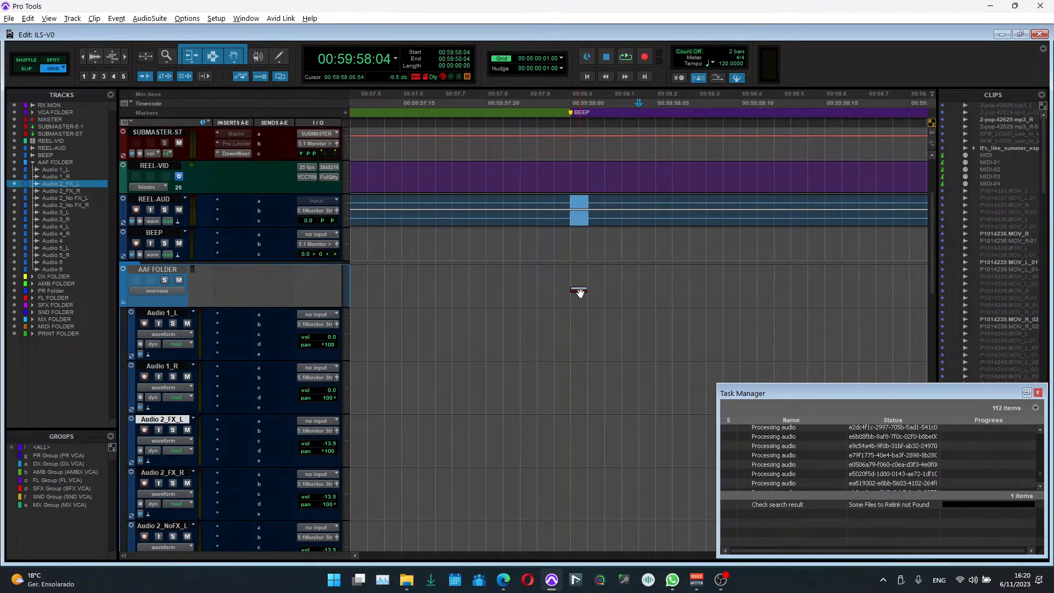
{"action": "scroll", "coordinate": [581, 288], "scroll_direction": "down", "scroll_amount": 10}
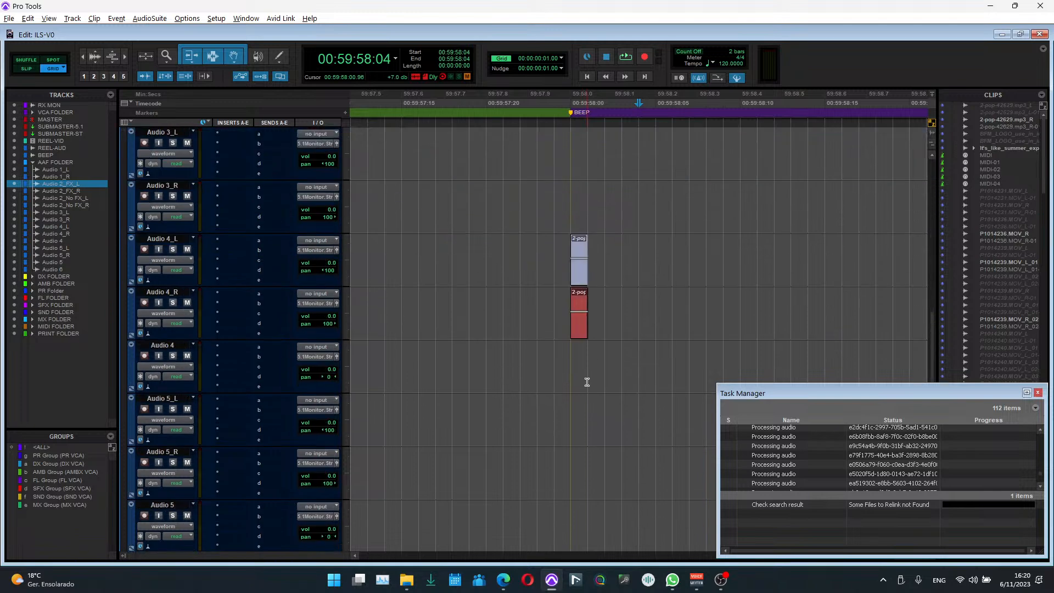
{"action": "left_click", "coordinate": [578, 328]}
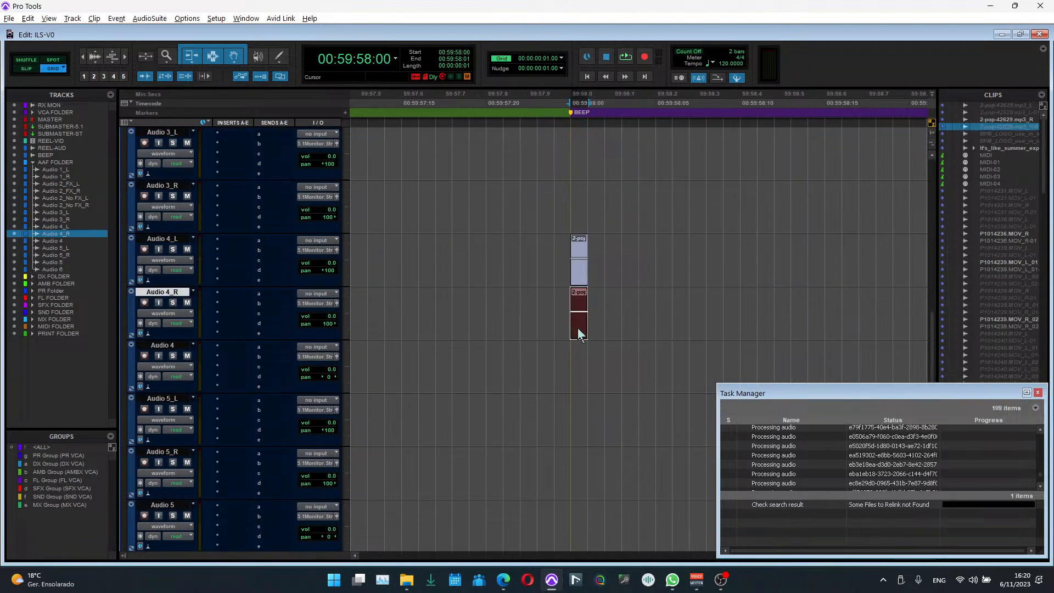
{"action": "scroll", "coordinate": [593, 390], "scroll_direction": "up", "scroll_amount": 2}
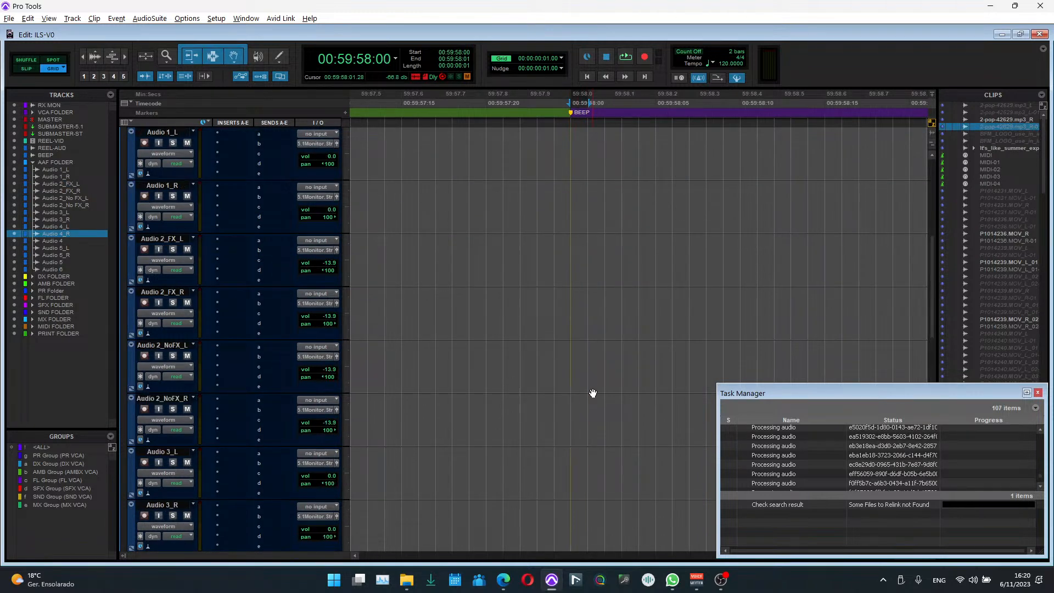
{"action": "scroll", "coordinate": [593, 393], "scroll_direction": "up", "scroll_amount": 5}
{"action": "scroll", "coordinate": [594, 394], "scroll_direction": "down", "scroll_amount": 5}
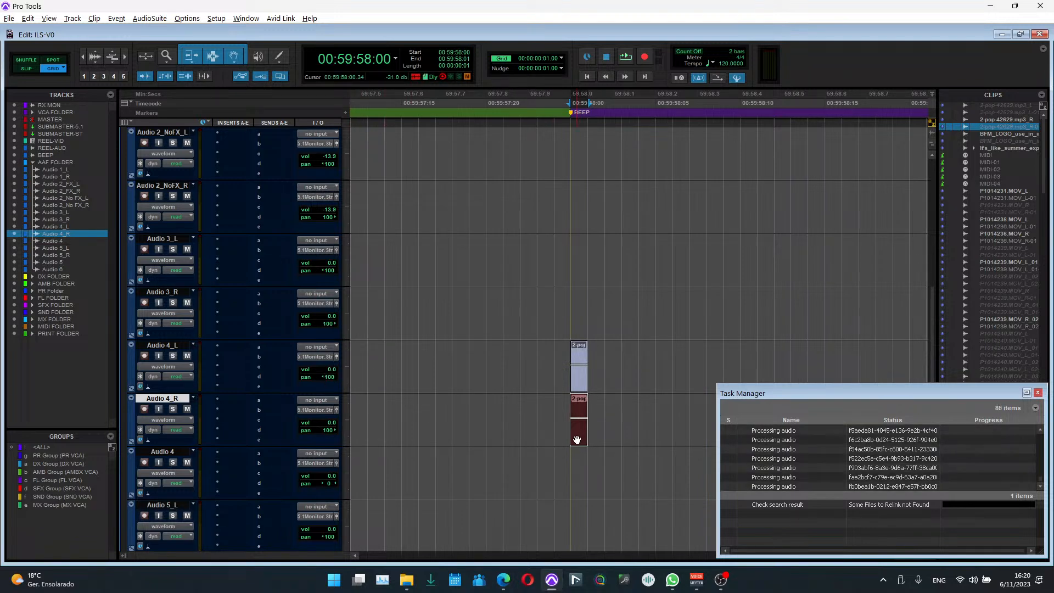
Step: Copy the 2-pop clip from Audio 4_R onto the BEEP track at 00:59:58:00
{"action": "scroll", "coordinate": [578, 437], "scroll_direction": "up", "scroll_amount": 6}
{"action": "left_click", "coordinate": [167, 368]}
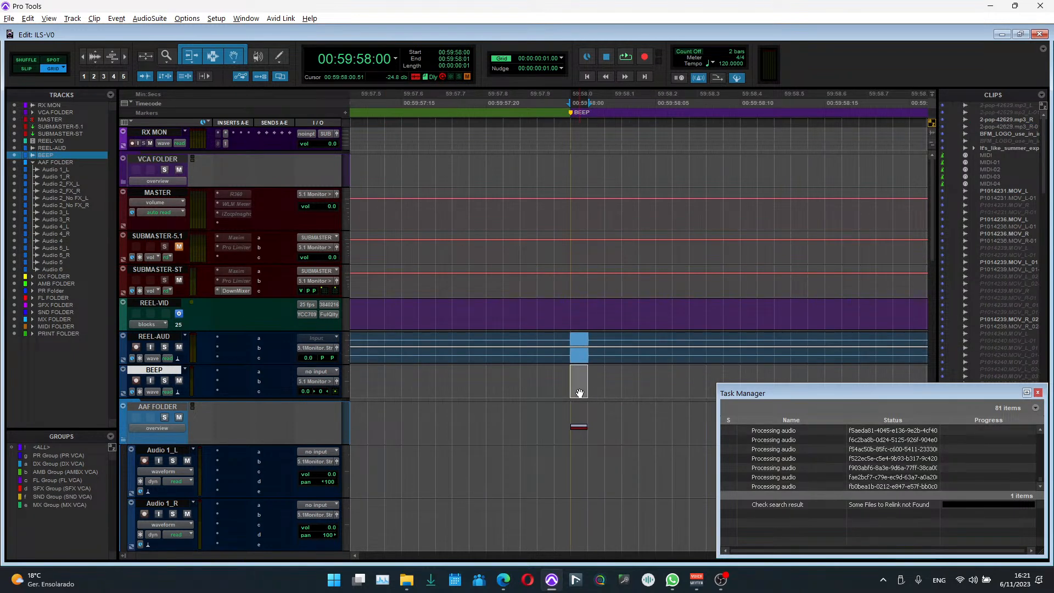
{"action": "scroll", "coordinate": [580, 393], "scroll_direction": "down", "scroll_amount": 10}
{"action": "scroll", "coordinate": [569, 482], "scroll_direction": "down", "scroll_amount": 1}
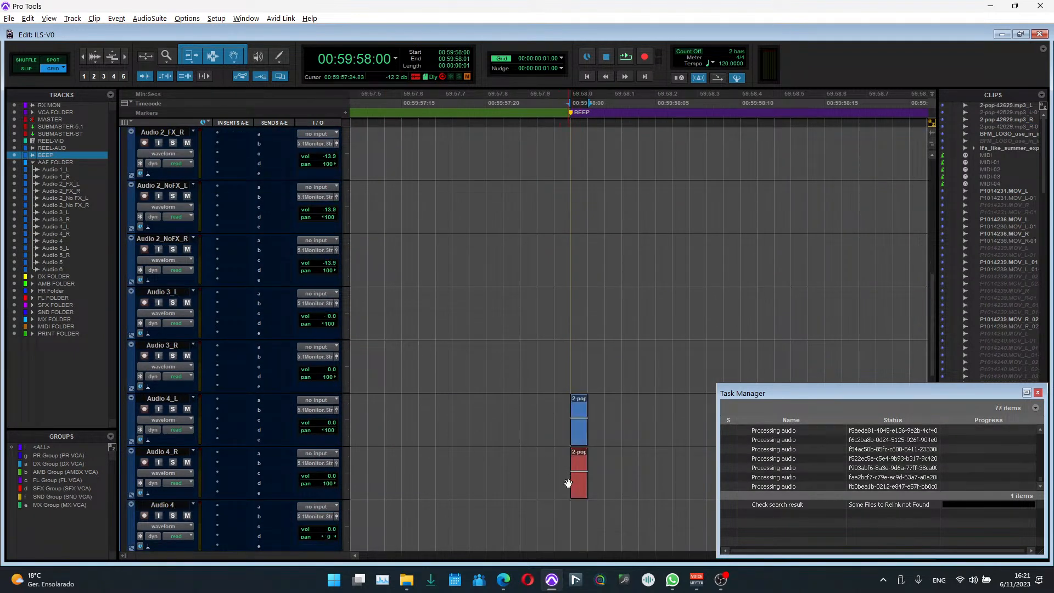
{"action": "left_click", "coordinate": [569, 481]}
{"action": "scroll", "coordinate": [581, 370], "scroll_direction": "up", "scroll_amount": 10}
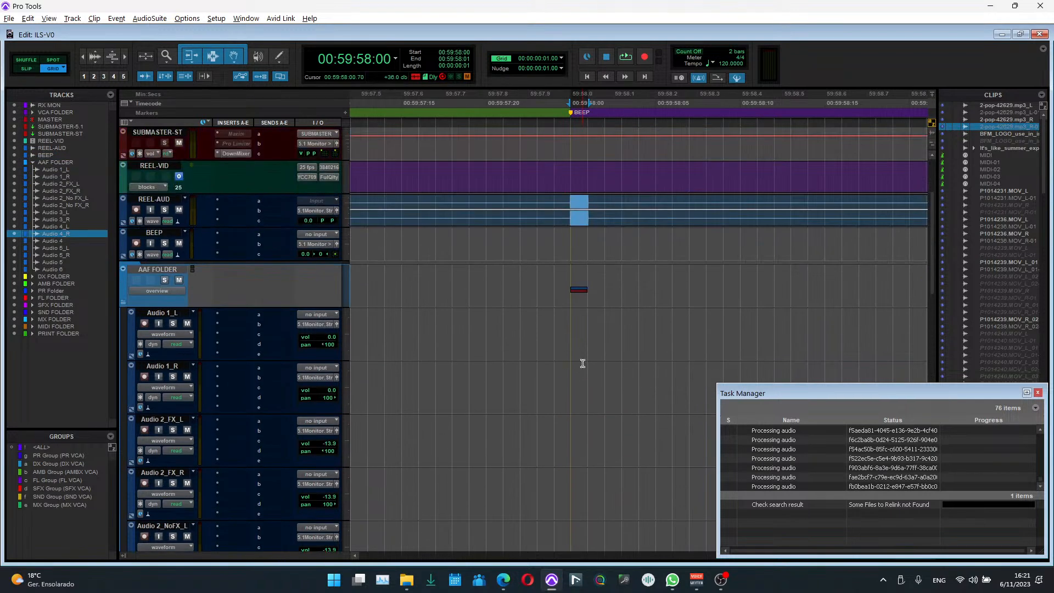
{"action": "left_click", "coordinate": [157, 232]}
{"action": "key", "text": "ctrl+v"}
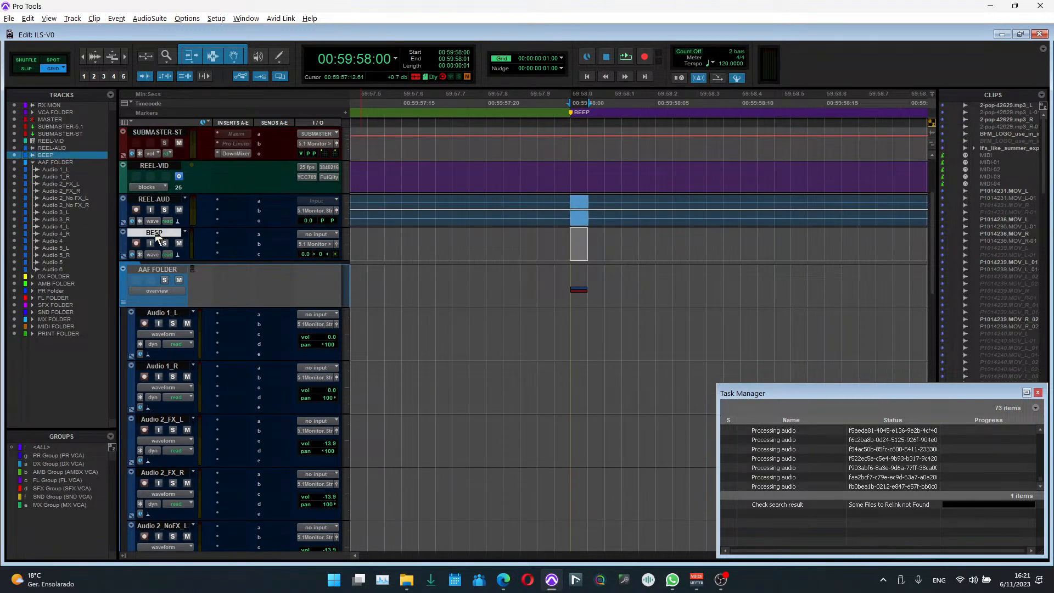
Step: Show the front/rear position automation on the BEEP track from its output window, and close that window
{"action": "left_click", "coordinate": [337, 244]}
{"action": "left_click_drag", "start_coordinate": [671, 51], "coordinate": [805, 104]}
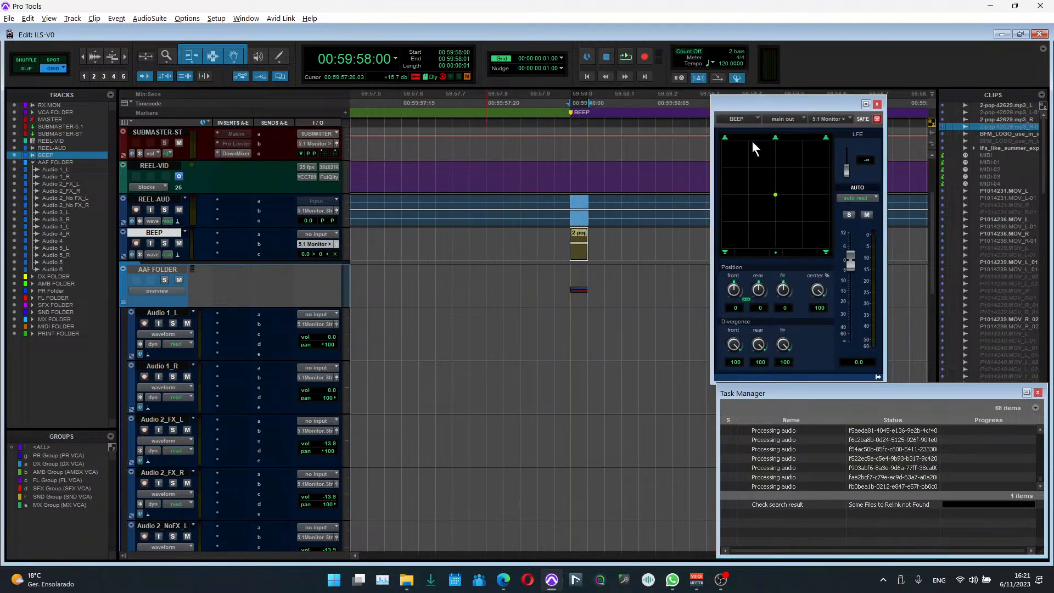
{"action": "left_click", "coordinate": [783, 291], "text": "ctrl+super"}
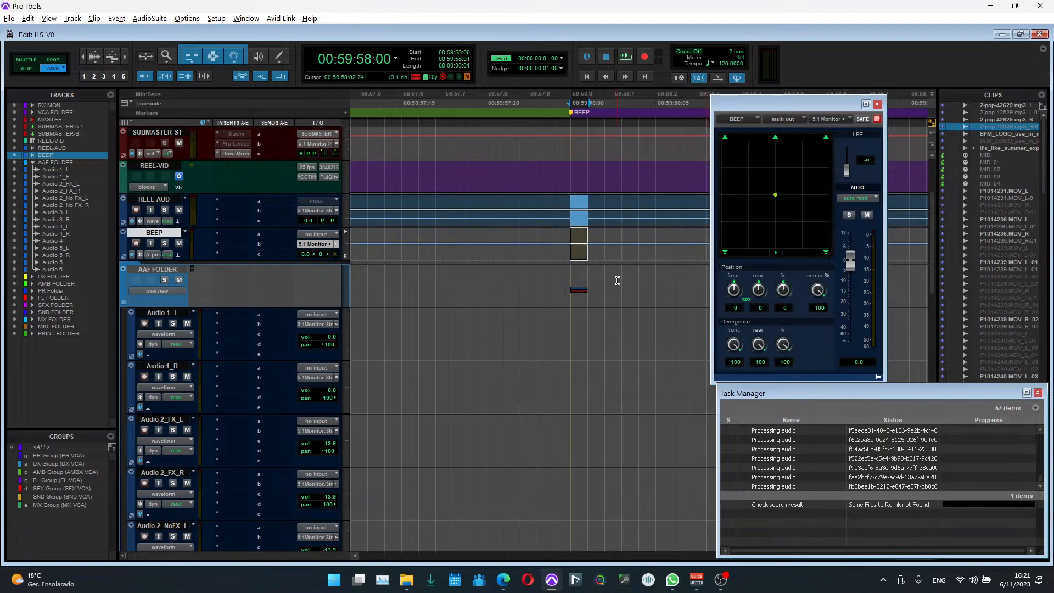
{"action": "left_click", "coordinate": [563, 251]}
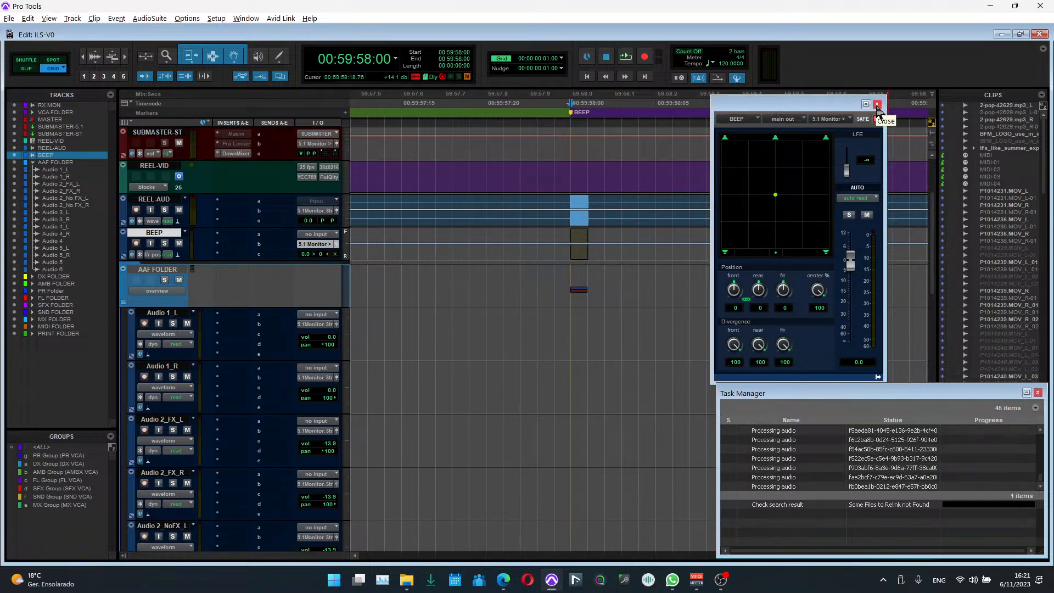
{"action": "left_click_drag", "start_coordinate": [831, 108], "coordinate": [864, 76]}
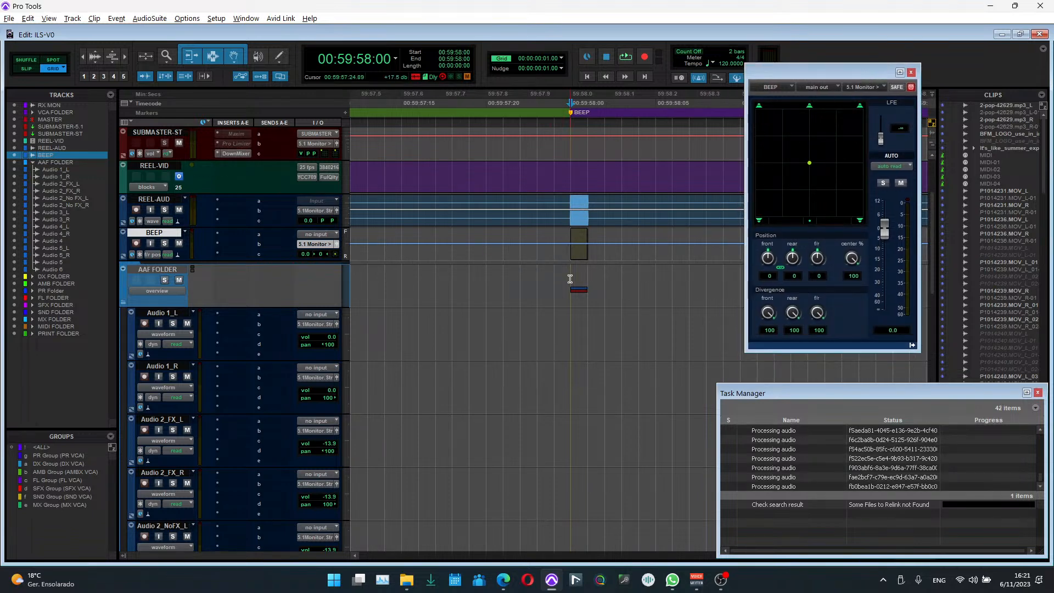
{"action": "left_click", "coordinate": [574, 315]}
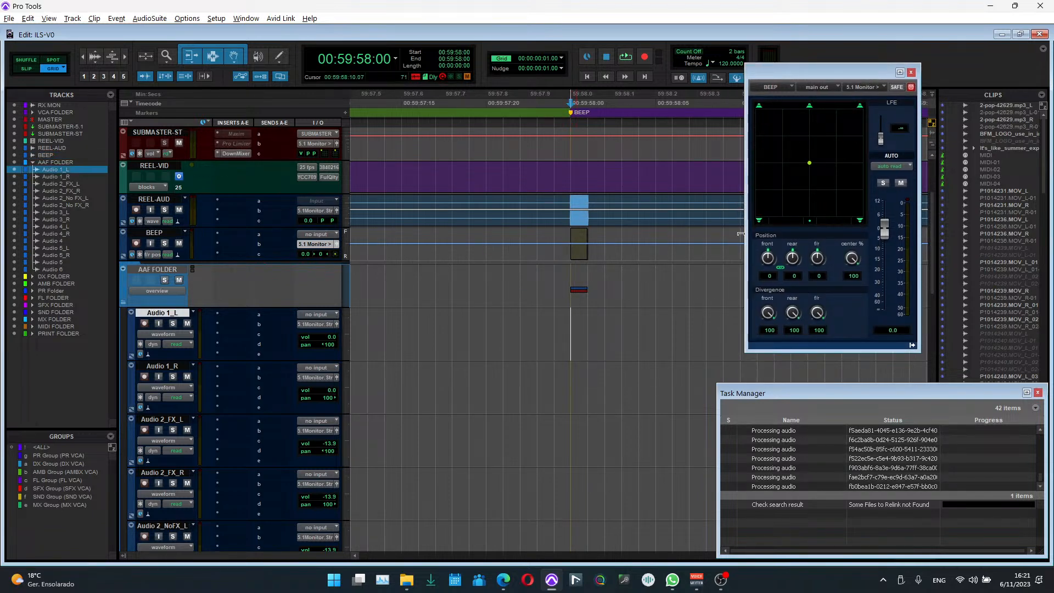
{"action": "left_click", "coordinate": [912, 73]}
Step: Switch all tracks from waveform to volume view around the reel start
{"action": "key", "text": "r"}
{"action": "key", "text": "r"}
{"action": "key", "text": "r"}
{"action": "key", "text": "r"}
{"action": "key", "text": "r"}
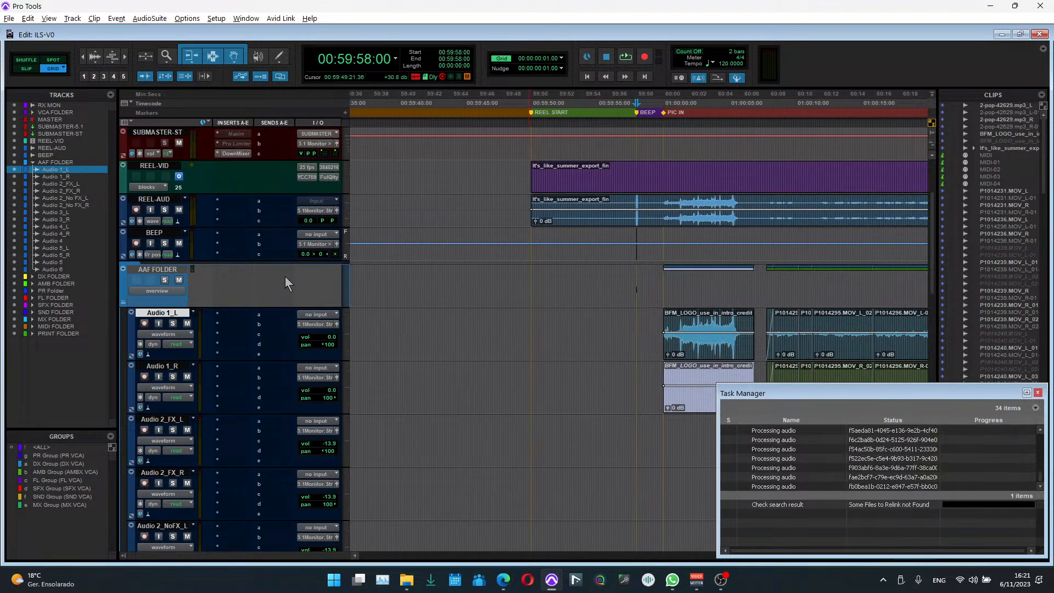
{"action": "key", "text": "alt+minus"}
{"action": "key", "text": "alt+minus"}
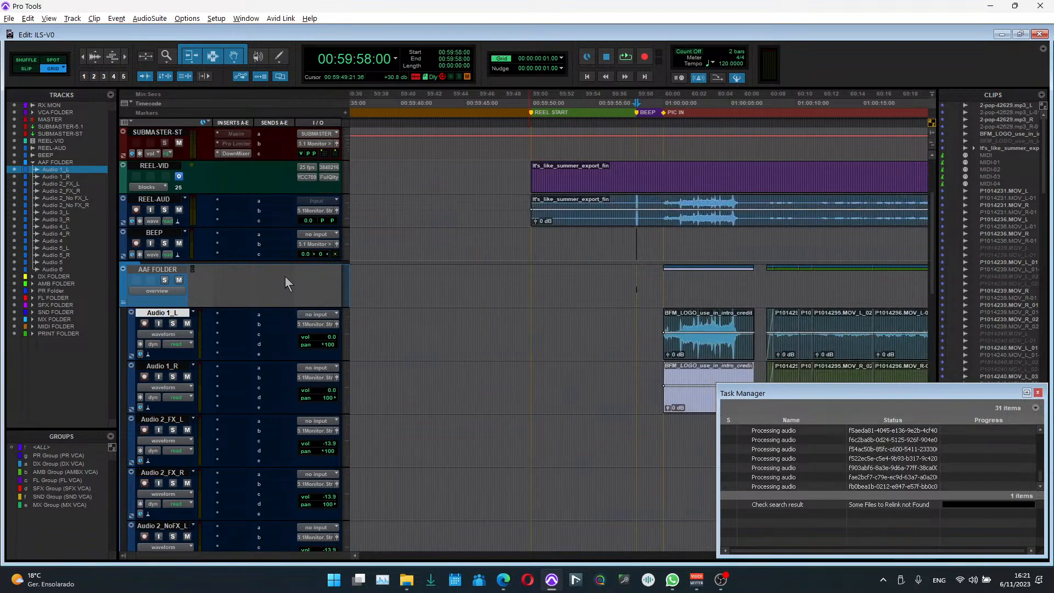
{"action": "key", "text": "alt+minus"}
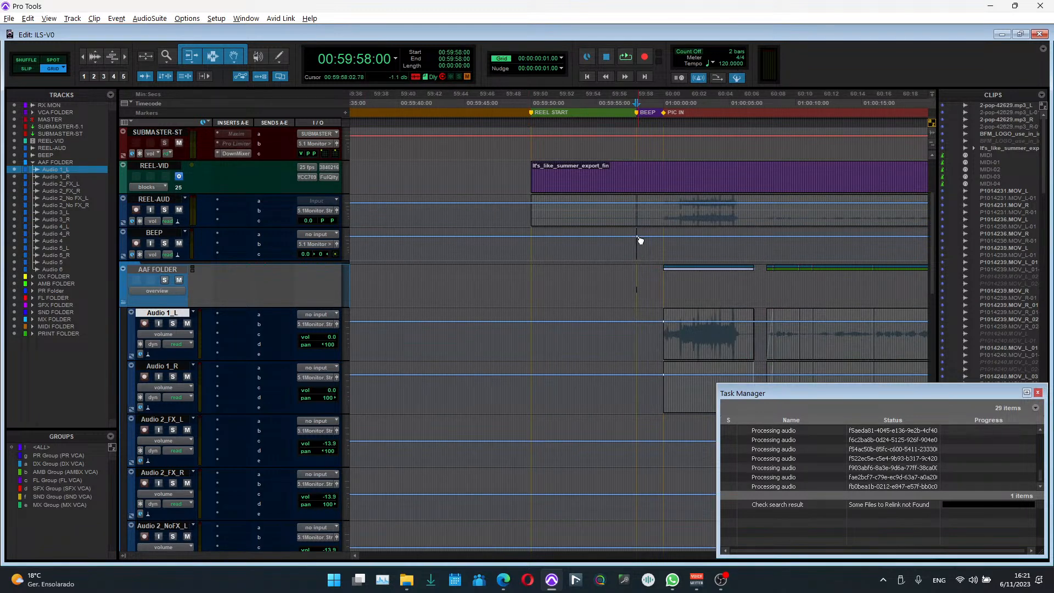
Step: Return the tracks to waveform view and mute the 2-pop clips on Audio 4_L and Audio 4_R
{"action": "left_click", "coordinate": [637, 245]}
{"action": "key", "text": "ctrl+]"}
{"action": "key", "text": "t"}
{"action": "key", "text": "t"}
{"action": "key", "text": "t"}
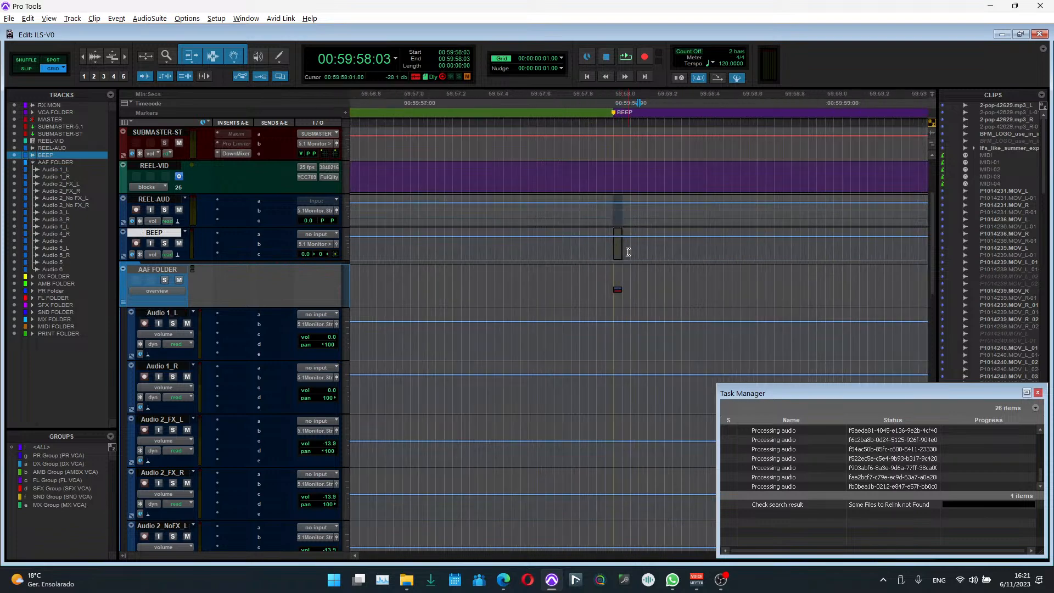
{"action": "left_click", "coordinate": [622, 247]}
{"action": "left_click", "coordinate": [613, 247]}
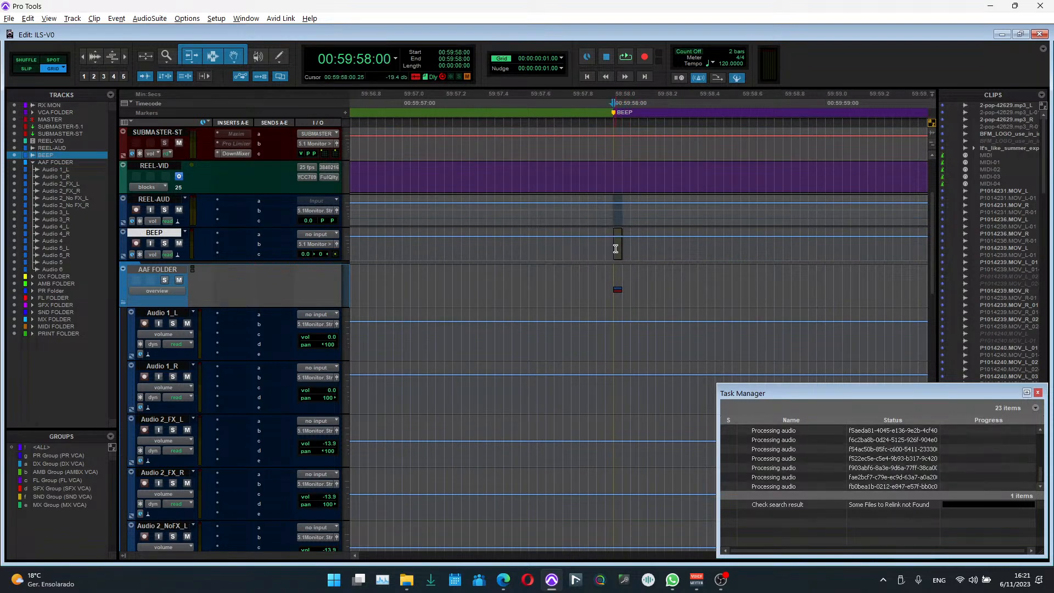
{"action": "scroll", "coordinate": [609, 307], "scroll_direction": "down", "scroll_amount": 10}
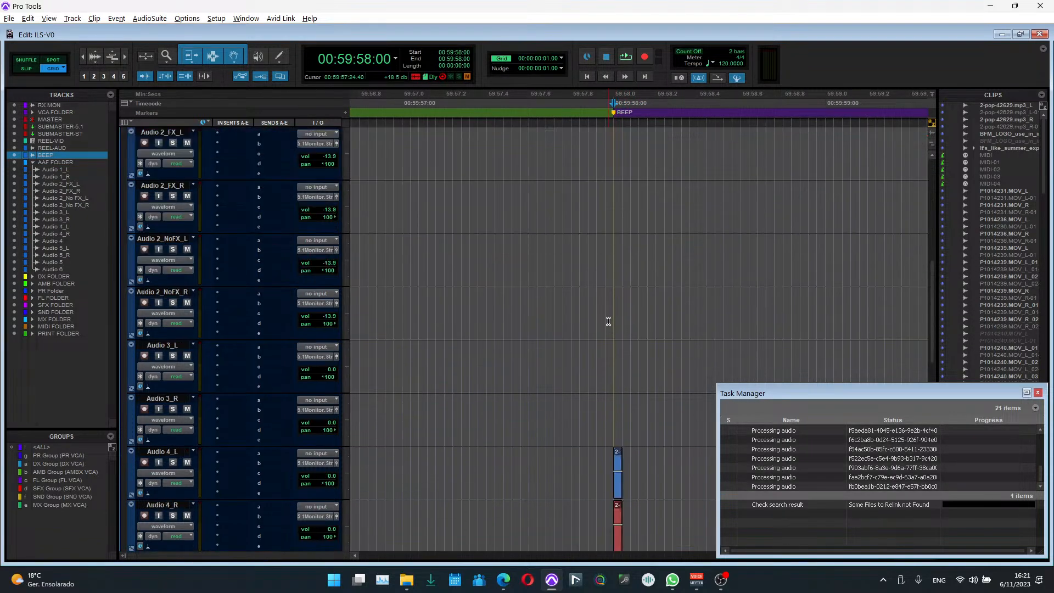
{"action": "scroll", "coordinate": [608, 233], "scroll_direction": "up", "scroll_amount": 1}
{"action": "left_click_drag", "start_coordinate": [604, 193], "coordinate": [639, 276]}
{"action": "key", "text": "ctrl+m"}
{"action": "left_click", "coordinate": [649, 212]}
Step: Check the relinked clips on Audio 1_L and Audio 1_R against the reel audio after the picture start
{"action": "key", "text": "r"}
{"action": "key", "text": "r"}
{"action": "scroll", "coordinate": [621, 228], "scroll_direction": "down", "scroll_amount": 1}
{"action": "scroll", "coordinate": [621, 228], "scroll_direction": "up", "scroll_amount": 2}
{"action": "key", "text": "r"}
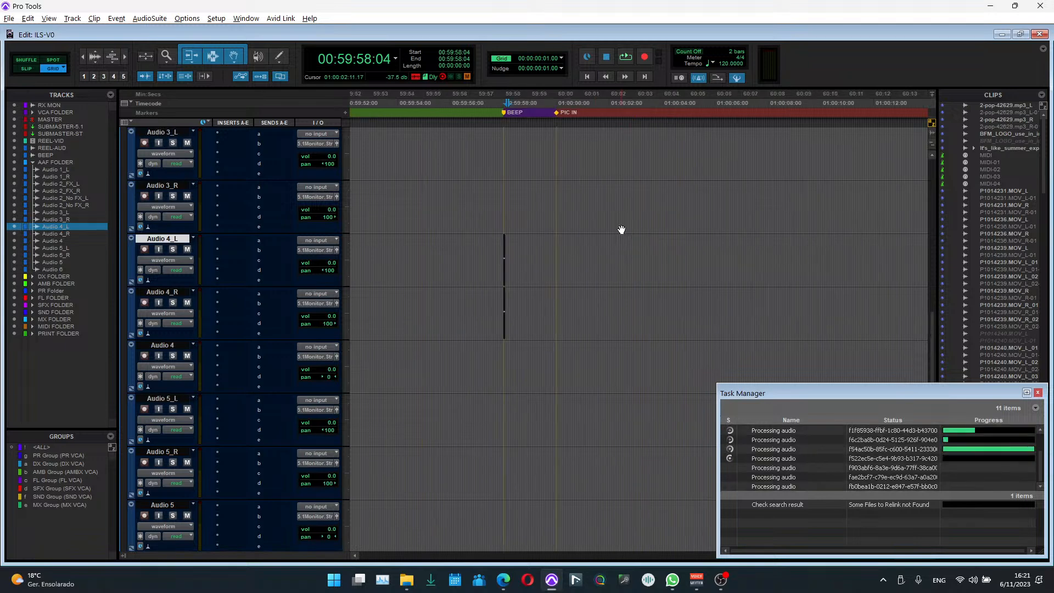
{"action": "scroll", "coordinate": [539, 302], "scroll_direction": "up", "scroll_amount": 9}
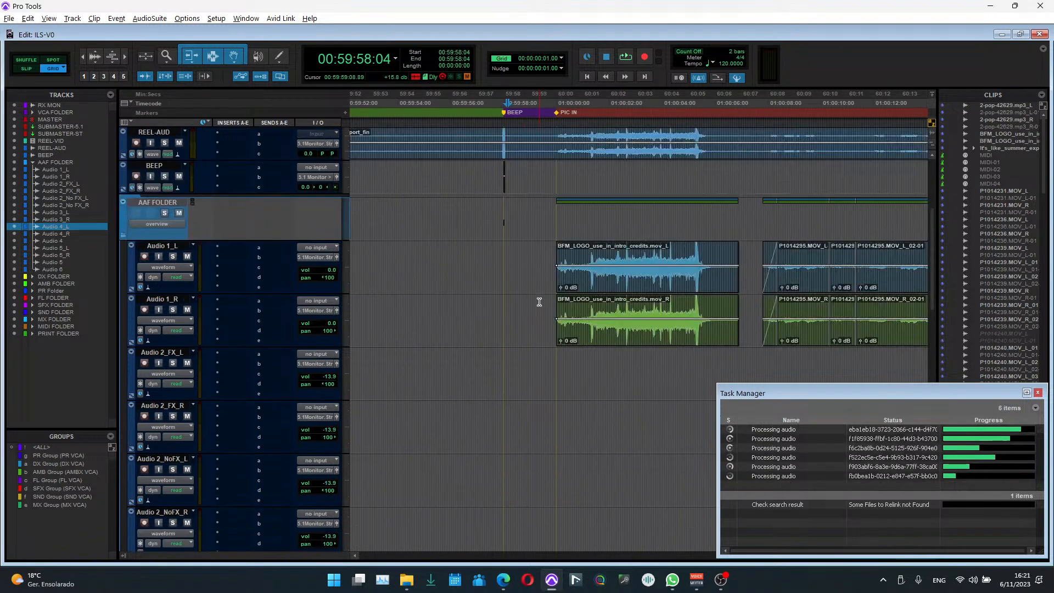
{"action": "scroll", "coordinate": [539, 302], "scroll_direction": "right", "scroll_amount": 3}
{"action": "scroll", "coordinate": [540, 302], "scroll_direction": "right", "scroll_amount": 1}
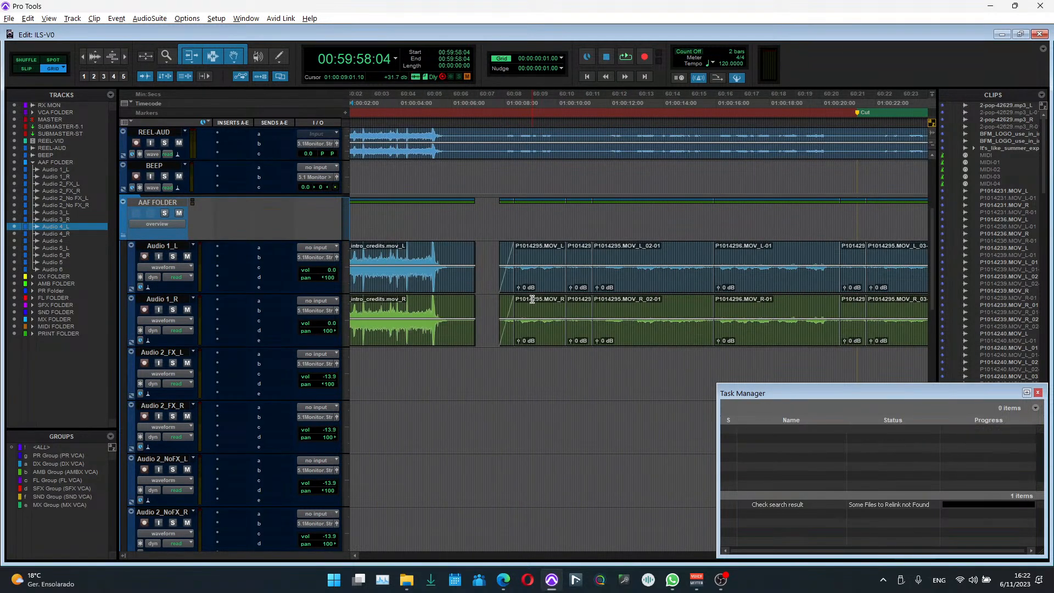
{"action": "scroll", "coordinate": [532, 299], "scroll_direction": "left", "scroll_amount": 1}
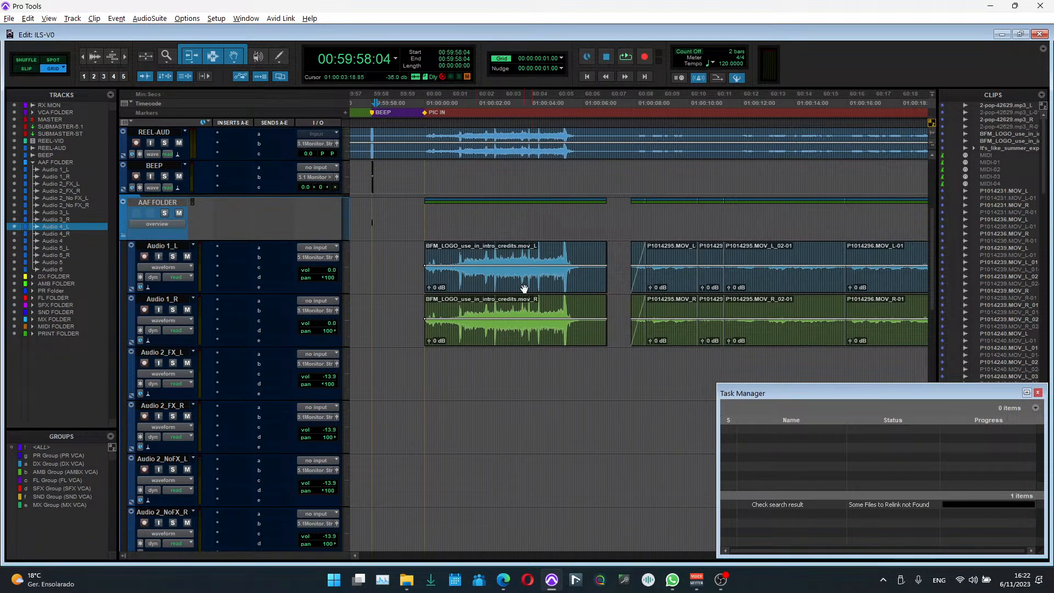
Step: Copy the BFM_LOGO_use_in_intro_credits clips from Audio 1_L and Audio 1_R onto MXST 1 in MX FOLDER at 01:00:00:00
{"action": "left_click", "coordinate": [521, 287]}
{"action": "left_click", "coordinate": [519, 341], "text": "shift"}
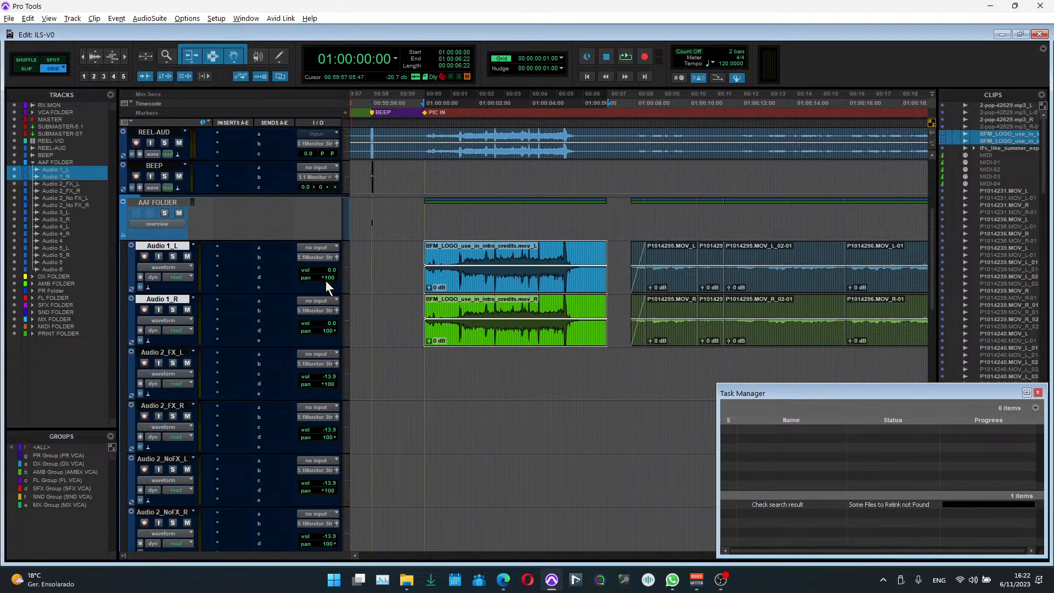
{"action": "left_click", "coordinate": [400, 279]}
{"action": "left_click", "coordinate": [487, 291]}
{"action": "left_click", "coordinate": [480, 345], "text": "shift"}
{"action": "scroll", "coordinate": [480, 344], "scroll_direction": "down", "scroll_amount": 10}
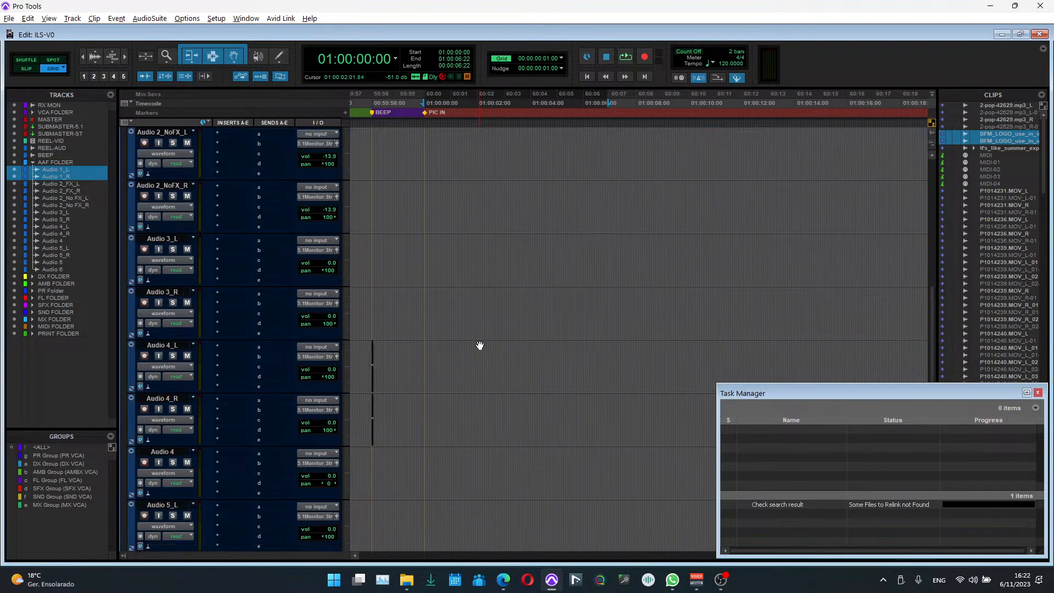
{"action": "left_click", "coordinate": [130, 419]}
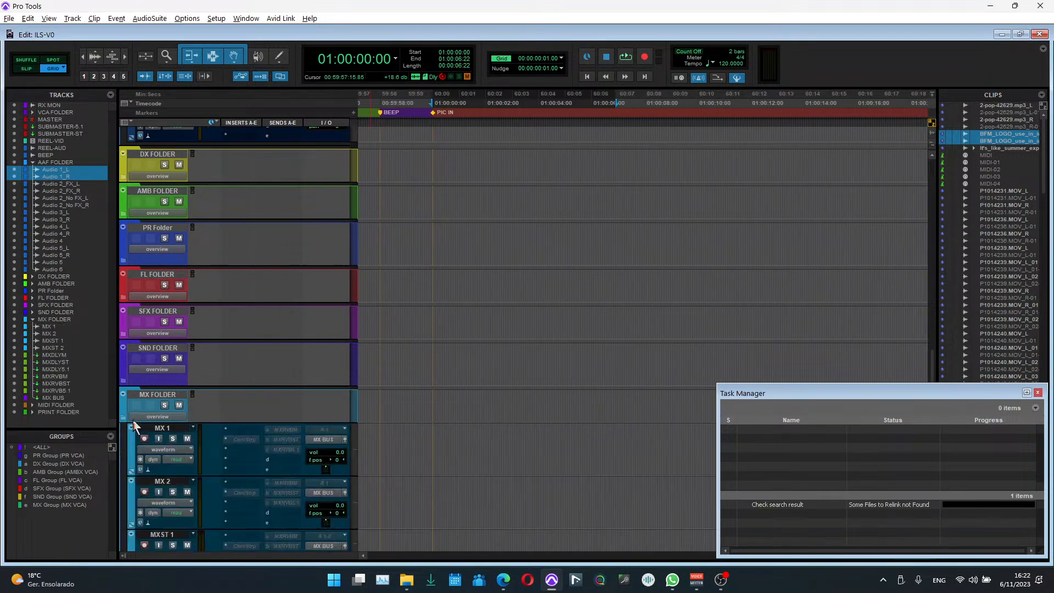
{"action": "scroll", "coordinate": [471, 395], "scroll_direction": "down", "scroll_amount": 5}
{"action": "left_click", "coordinate": [175, 360]}
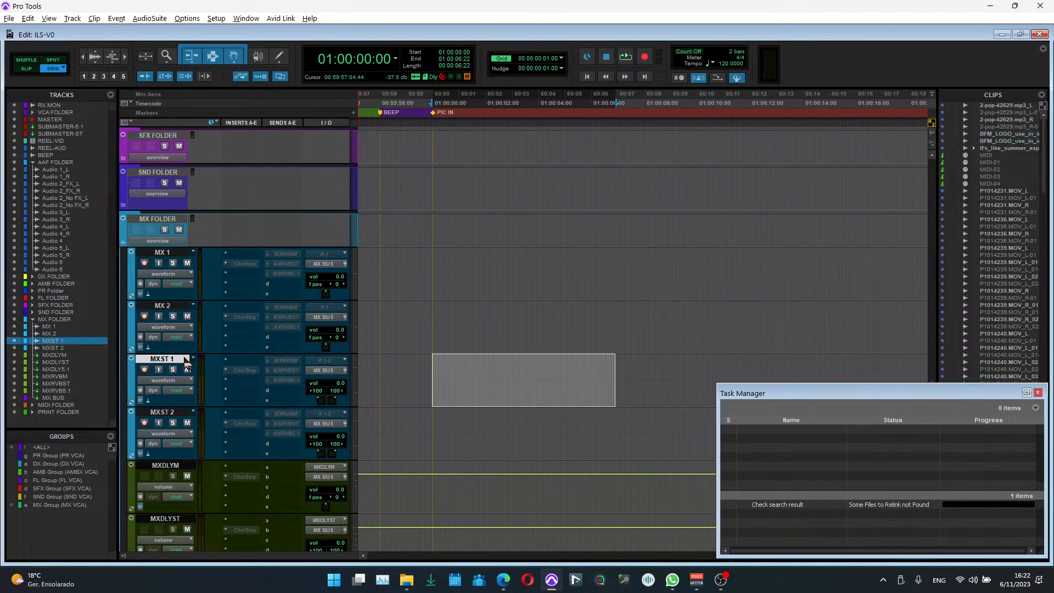
{"action": "key", "text": "ctrl+v"}
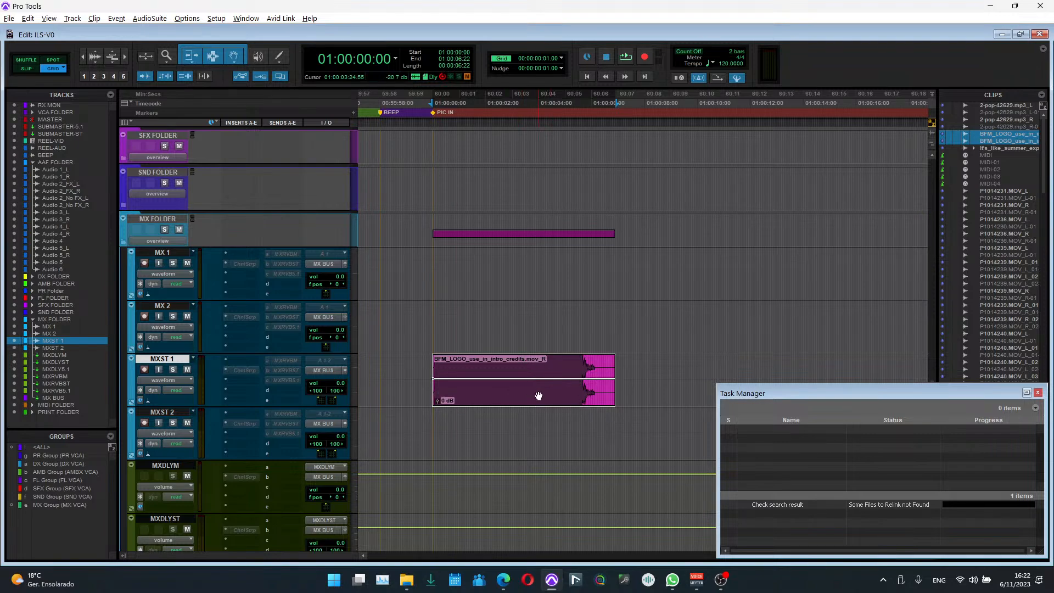
{"action": "scroll", "coordinate": [565, 412], "scroll_direction": "up", "scroll_amount": 15}
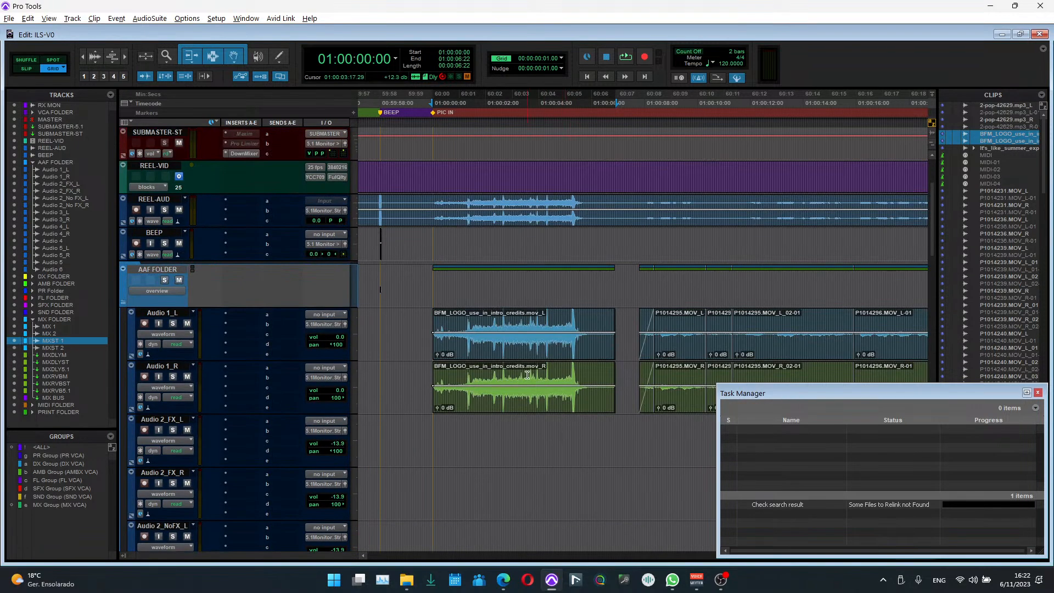
Step: Mute the original BFM_LOGO_use_in_intro_credits clips on Audio 1_L and Audio 1_R
{"action": "left_click", "coordinate": [499, 347]}
{"action": "left_click", "coordinate": [500, 400], "text": "shift"}
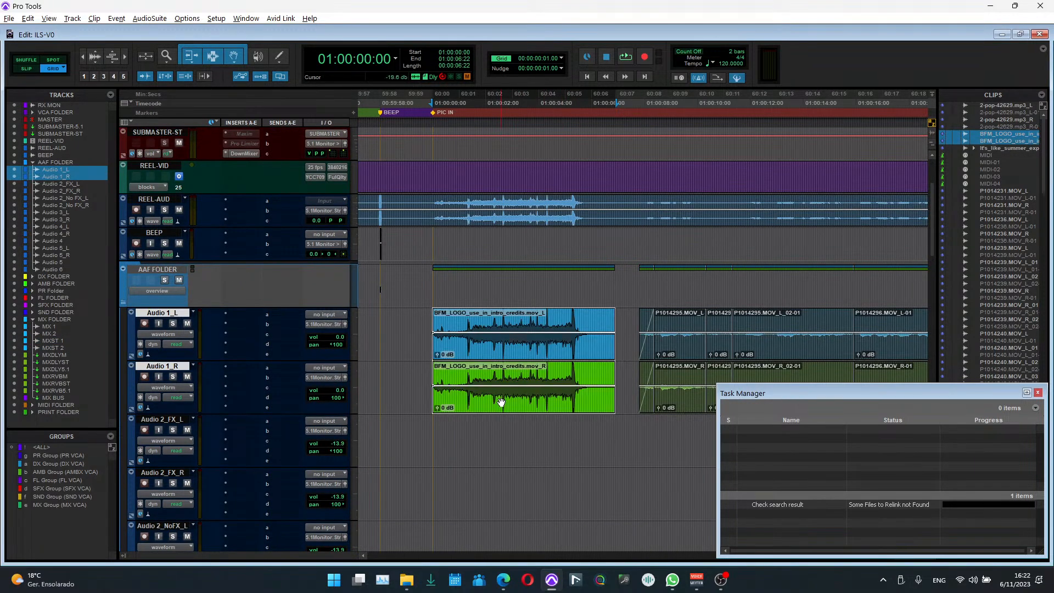
{"action": "left_click", "coordinate": [510, 442]}
Step: Cancel the failed "Check search result" relink task in the Task Manager and close its window
{"action": "scroll", "coordinate": [517, 424], "scroll_direction": "down", "scroll_amount": 4}
{"action": "key", "text": "r"}
{"action": "key", "text": "r"}
{"action": "key", "text": "r"}
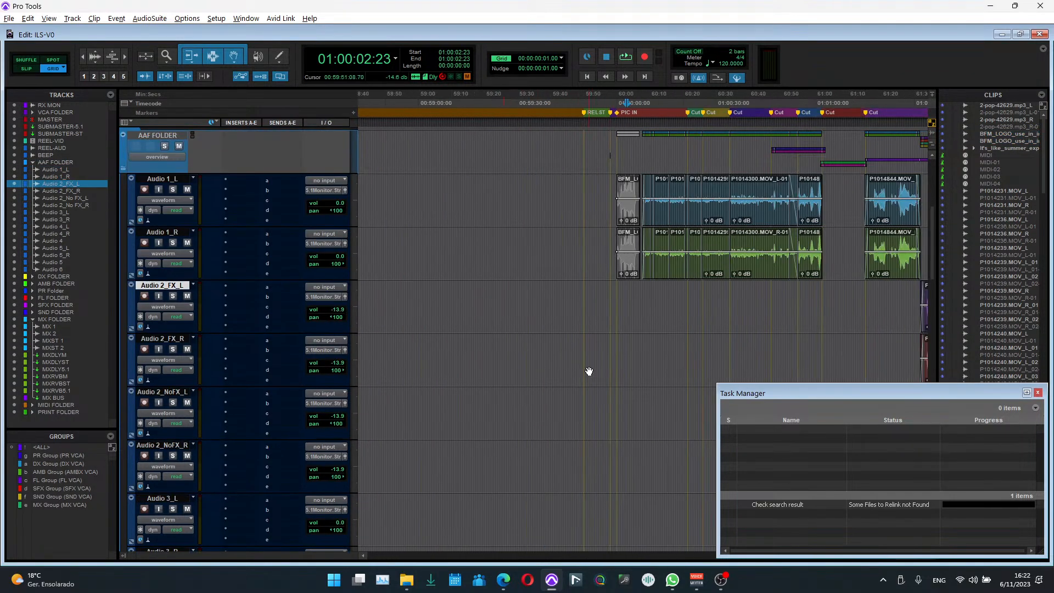
{"action": "scroll", "coordinate": [593, 360], "scroll_direction": "right", "scroll_amount": 3}
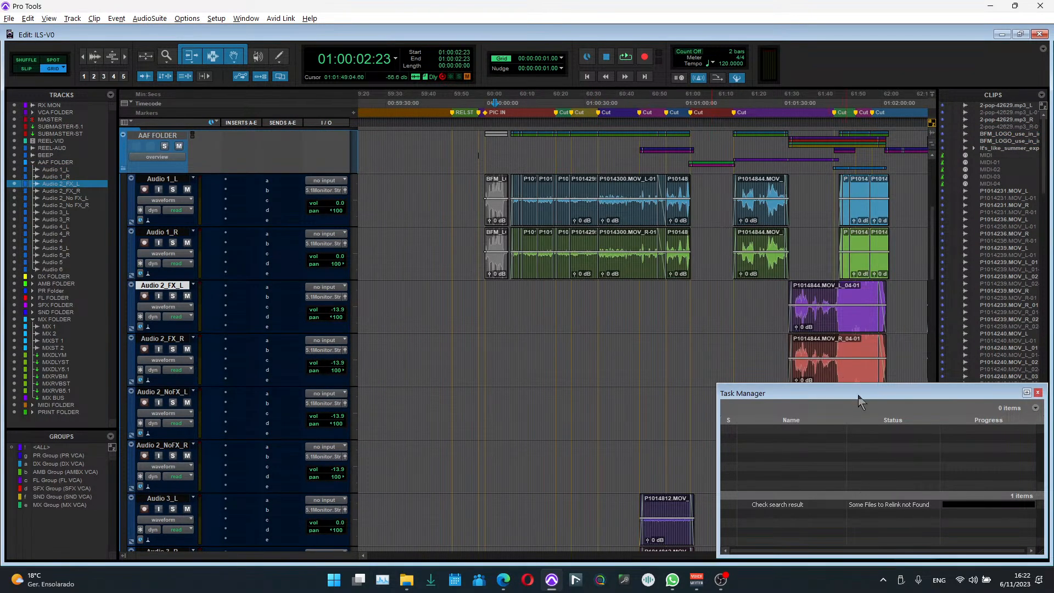
{"action": "left_click_drag", "start_coordinate": [860, 395], "coordinate": [721, 257]}
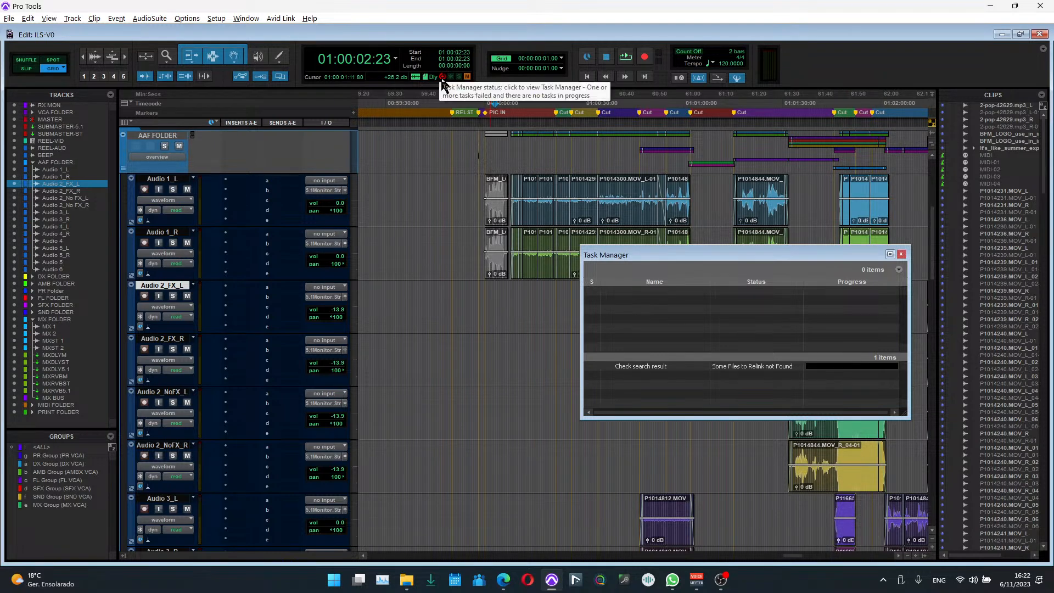
{"action": "right_click", "coordinate": [740, 367]}
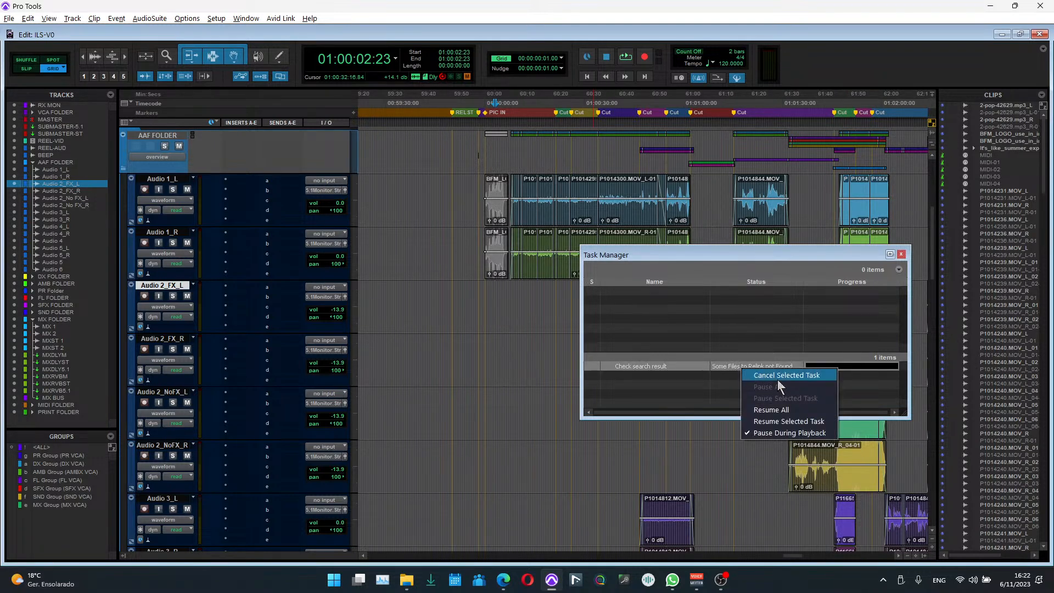
{"action": "left_click", "coordinate": [776, 374]}
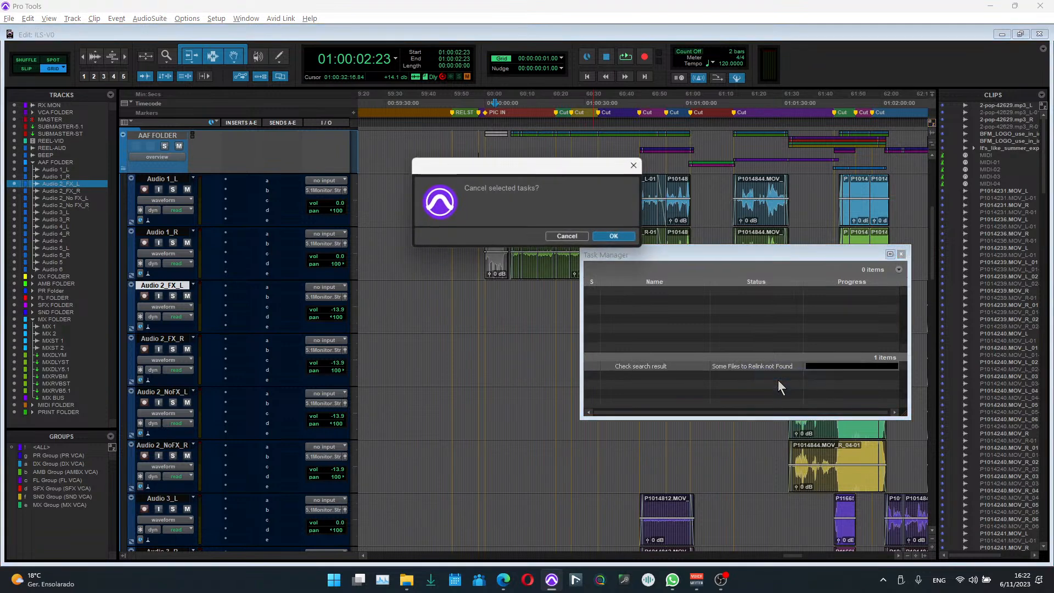
{"action": "left_click", "coordinate": [615, 237]}
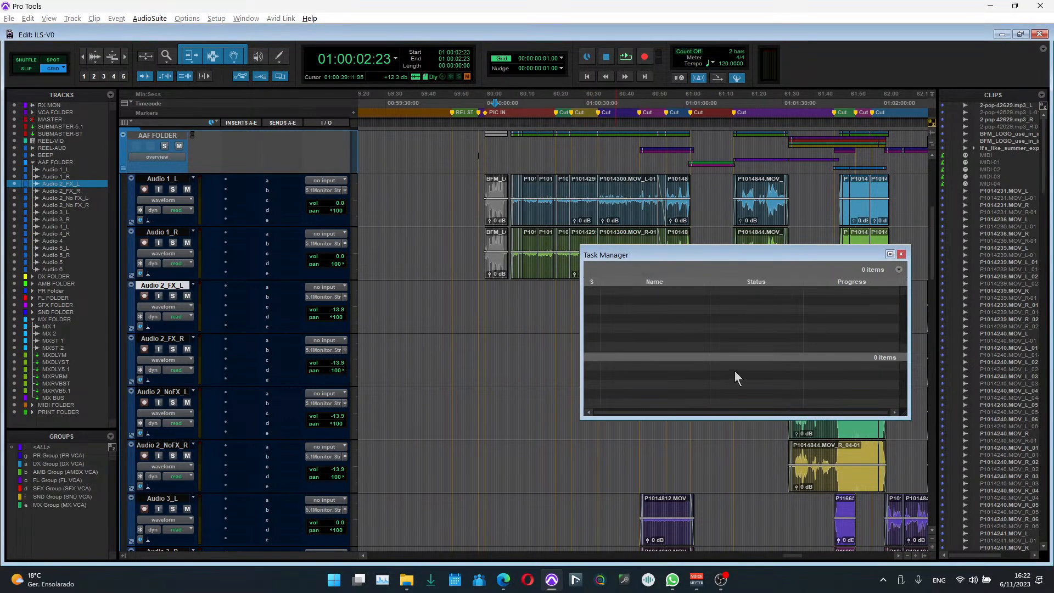
{"action": "left_click", "coordinate": [902, 254]}
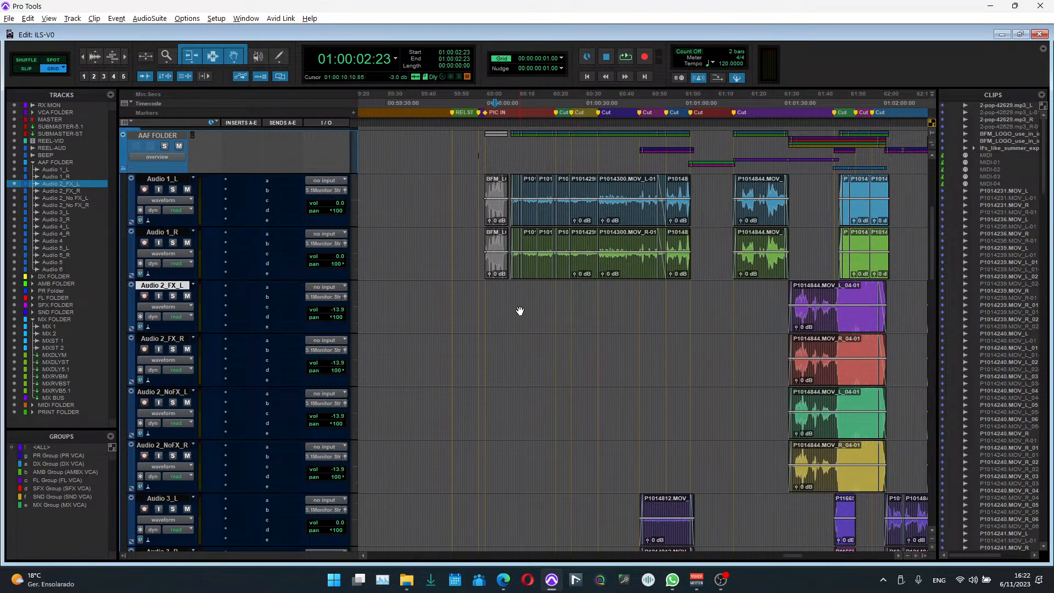
Step: Collapse the MX FOLDER so that its music tracks are hidden
{"action": "scroll", "coordinate": [520, 311], "scroll_direction": "right", "scroll_amount": 3}
{"action": "scroll", "coordinate": [520, 311], "scroll_direction": "down", "scroll_amount": 10}
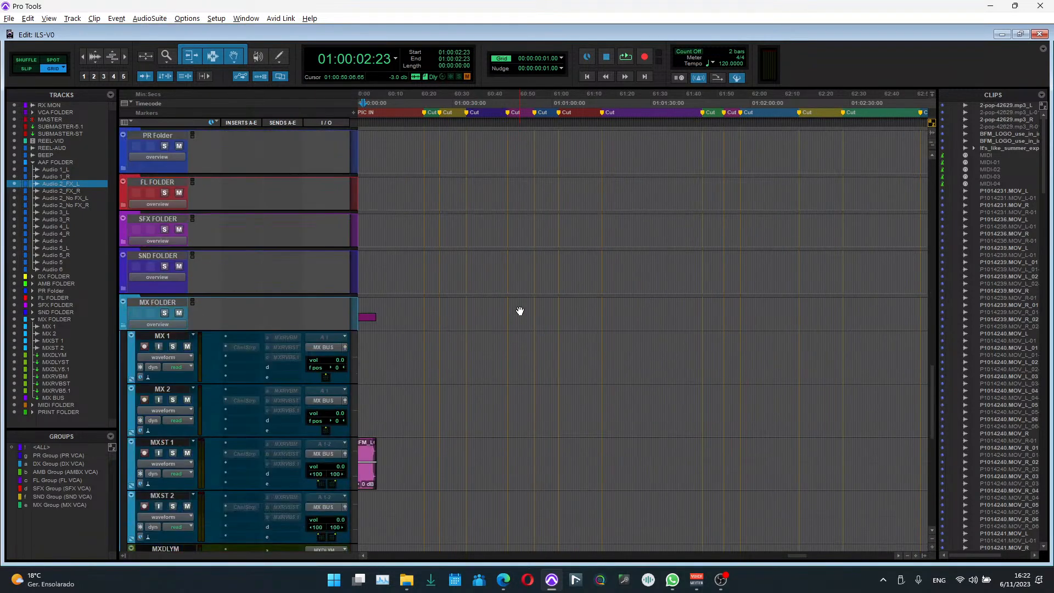
{"action": "scroll", "coordinate": [518, 309], "scroll_direction": "down", "scroll_amount": 2}
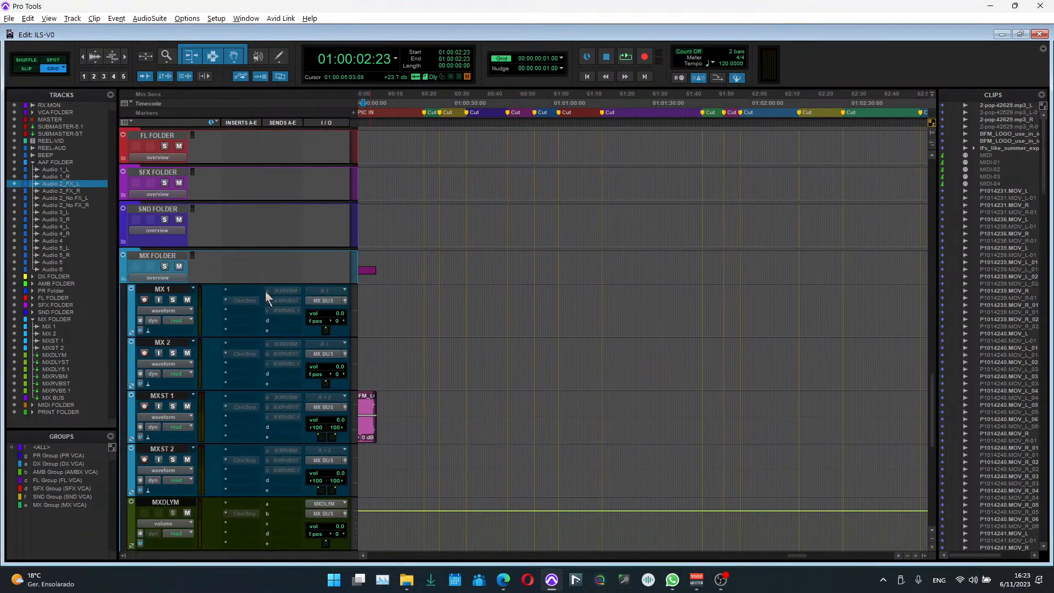
{"action": "left_click", "coordinate": [124, 277]}
Step: Mute all folder tracks from DX FOLDER through PRINT FOLDER, leaving the AAF FOLDER unmuted
{"action": "scroll", "coordinate": [486, 321], "scroll_direction": "up", "scroll_amount": 1}
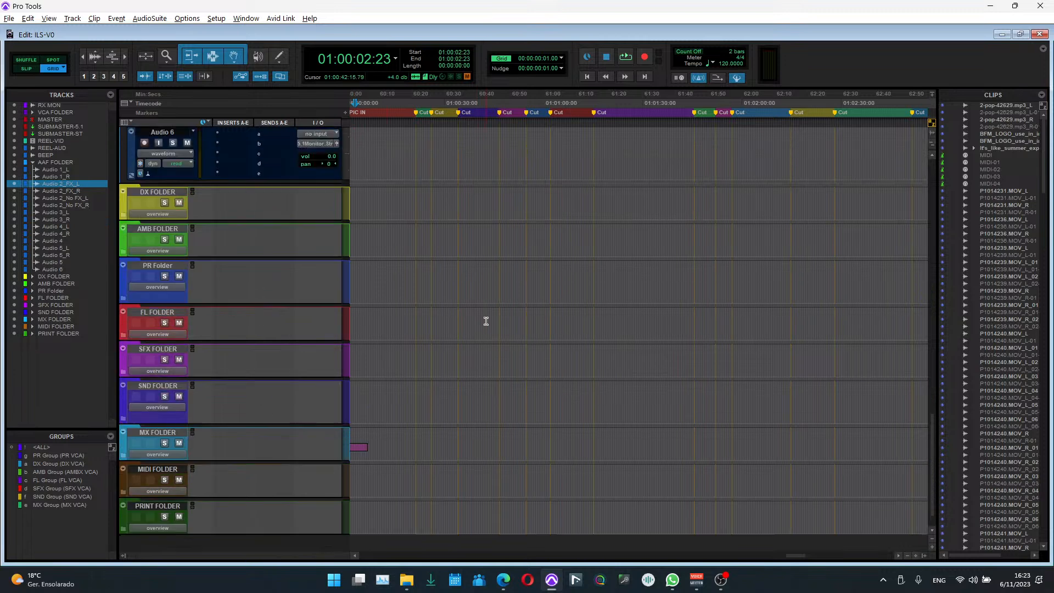
{"action": "left_click", "coordinate": [168, 192]}
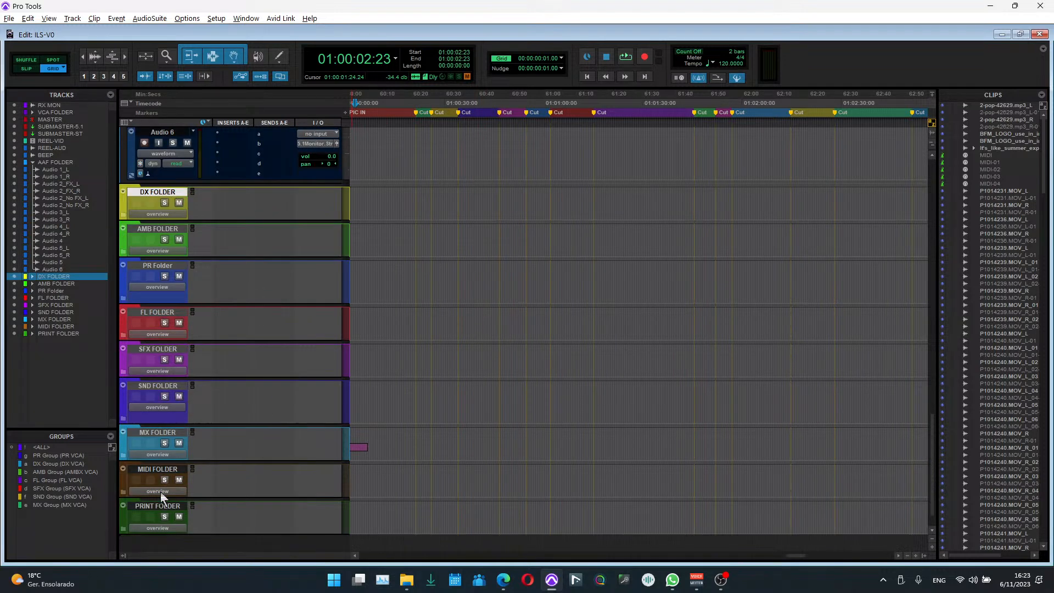
{"action": "left_click", "coordinate": [172, 509], "text": "shift"}
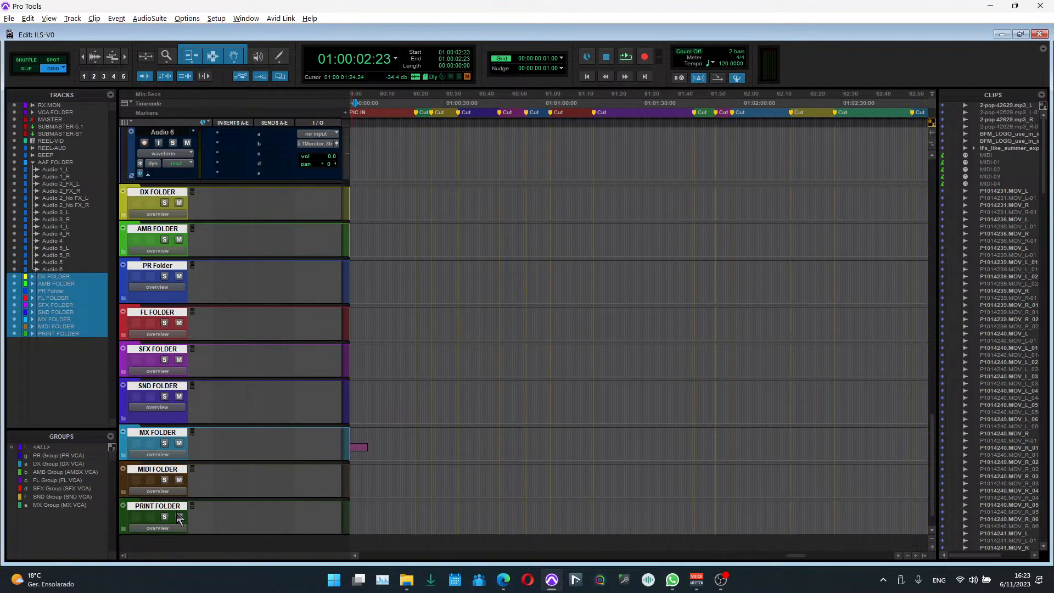
{"action": "scroll", "coordinate": [323, 426], "scroll_direction": "up", "scroll_amount": 7}
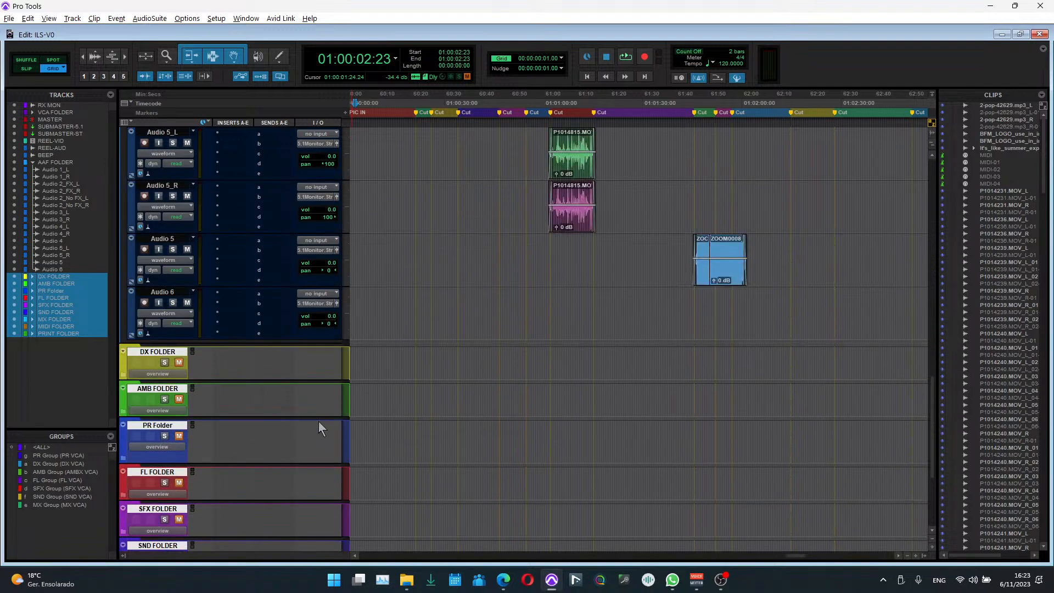
{"action": "scroll", "coordinate": [519, 397], "scroll_direction": "up", "scroll_amount": 5}
{"action": "left_click", "coordinate": [490, 369]}
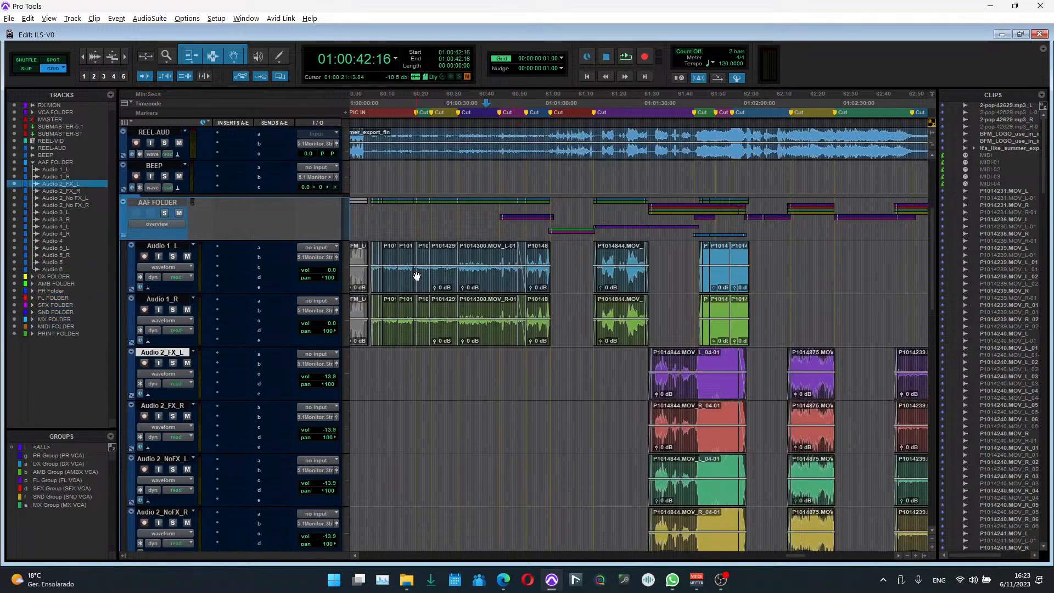
{"action": "left_click", "coordinate": [166, 213]}
{"action": "left_click", "coordinate": [172, 256]}
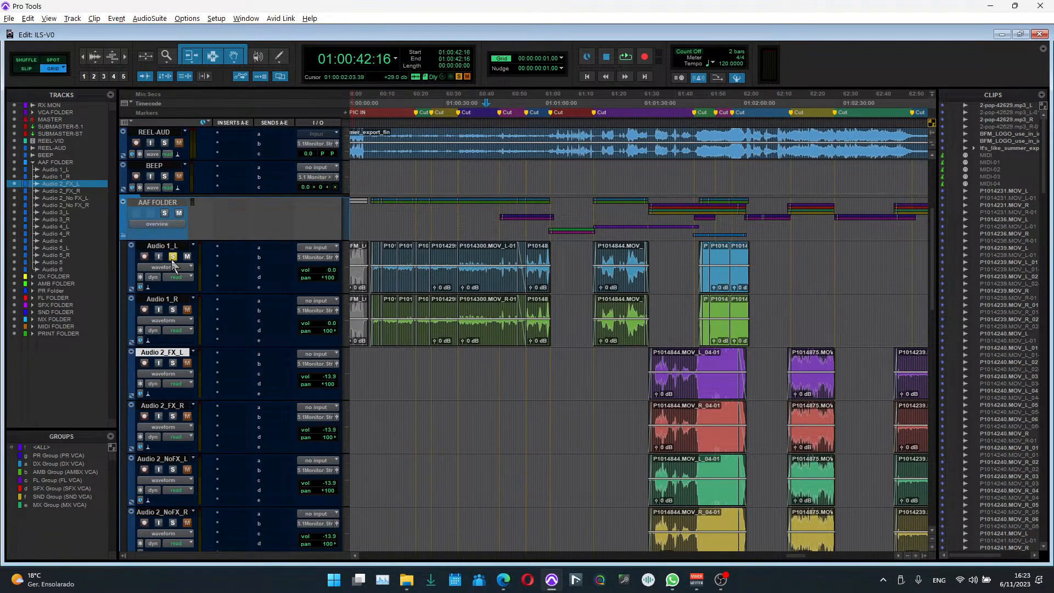
{"action": "left_click", "coordinate": [172, 257]}
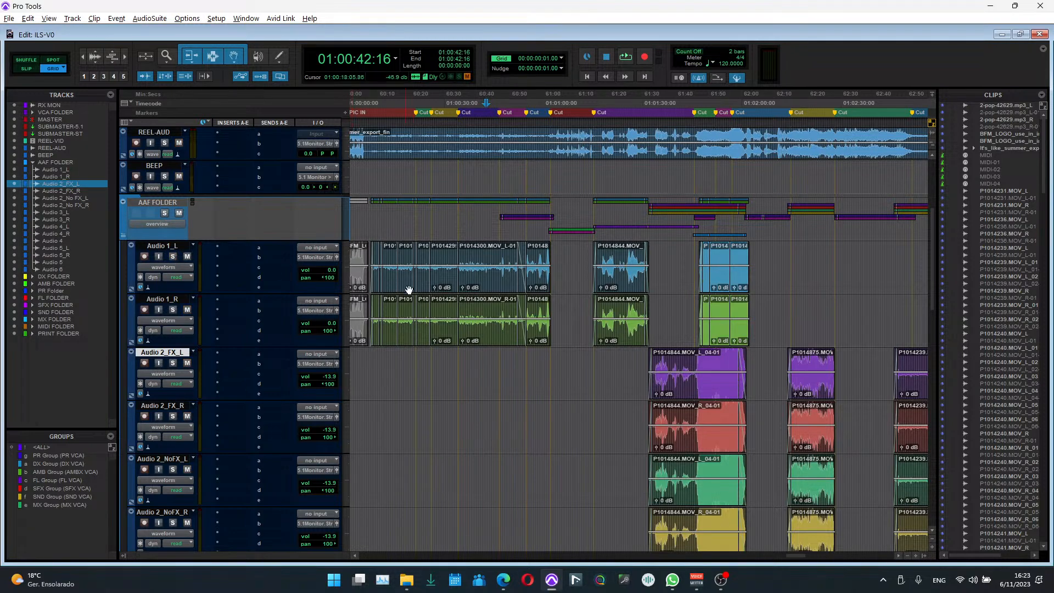
Step: Place the edit cursor on Audio 1_L at 01:00:08:21, within the first P1014295.MOV clip
{"action": "left_click", "coordinate": [388, 251]}
{"action": "scroll", "coordinate": [405, 394], "scroll_direction": "down", "scroll_amount": 3}
{"action": "scroll", "coordinate": [405, 393], "scroll_direction": "up", "scroll_amount": 3}
{"action": "scroll", "coordinate": [407, 390], "scroll_direction": "up", "scroll_amount": 3}
{"action": "scroll", "coordinate": [456, 388], "scroll_direction": "right", "scroll_amount": 3}
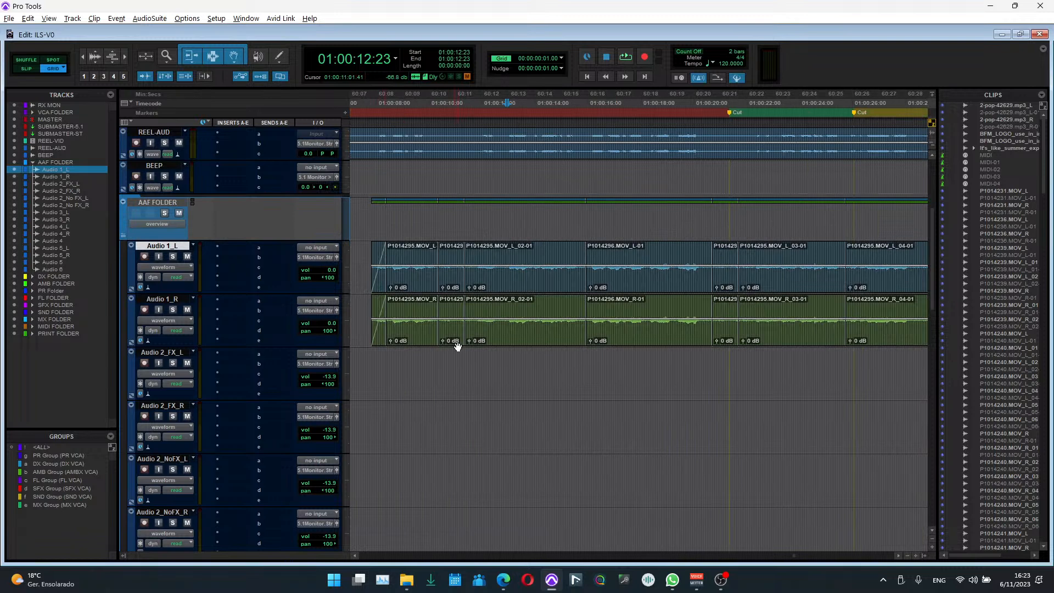
{"action": "left_click", "coordinate": [398, 256]}
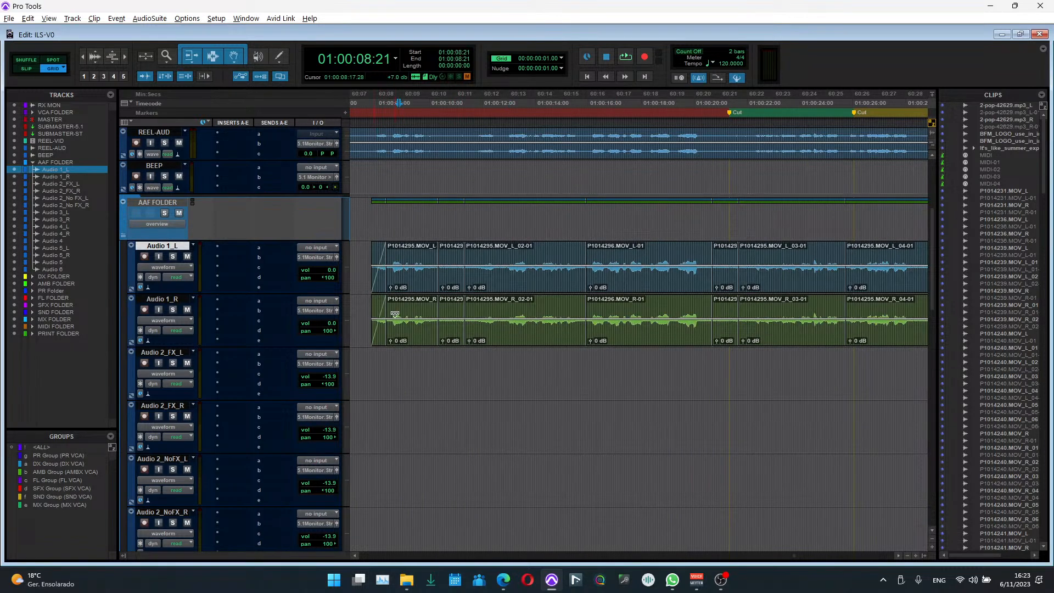
{"action": "left_click", "coordinate": [400, 304]}
{"action": "left_click", "coordinate": [399, 254]}
{"action": "key", "text": "r"}
{"action": "key", "text": "r"}
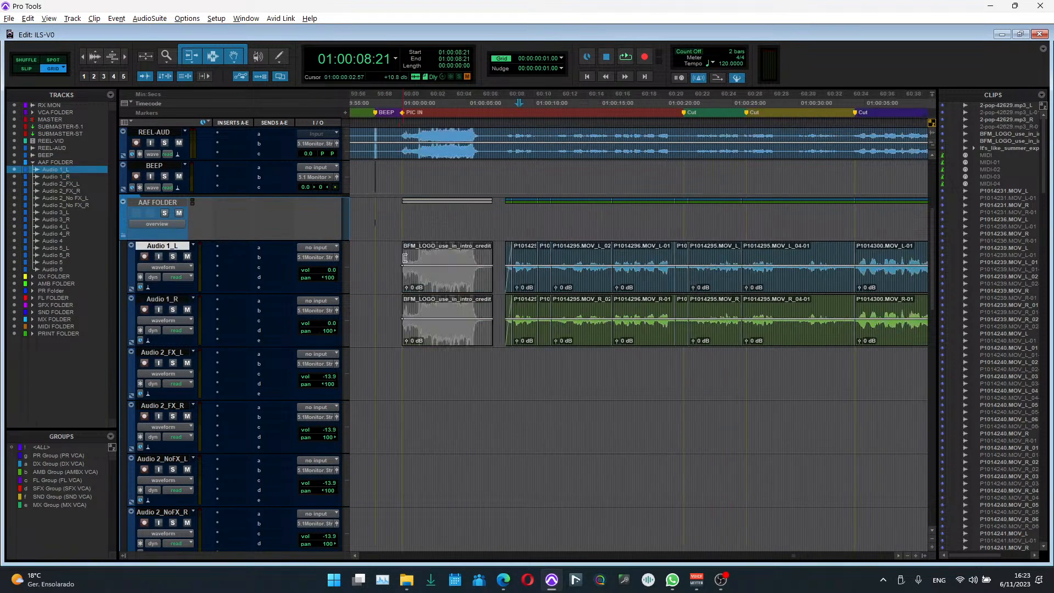
Step: Mute REEL-AUD and play the Audio 1_L and Audio 1_R clips from 01:00:08:21
{"action": "scroll", "coordinate": [519, 308], "scroll_direction": "right", "scroll_amount": 5}
{"action": "scroll", "coordinate": [519, 309], "scroll_direction": "left", "scroll_amount": 2}
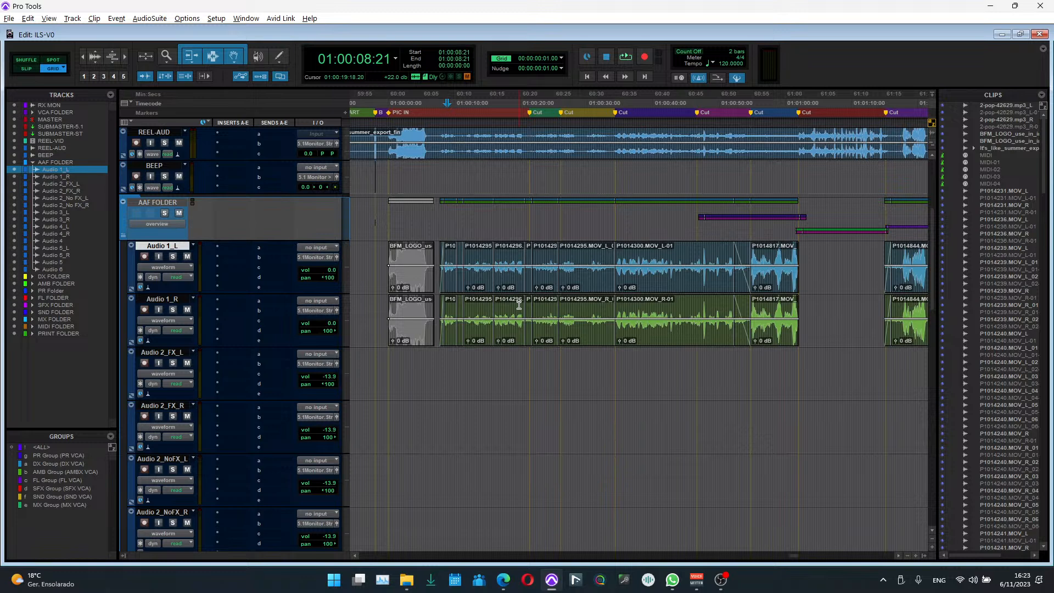
{"action": "scroll", "coordinate": [519, 305], "scroll_direction": "up", "scroll_amount": 1}
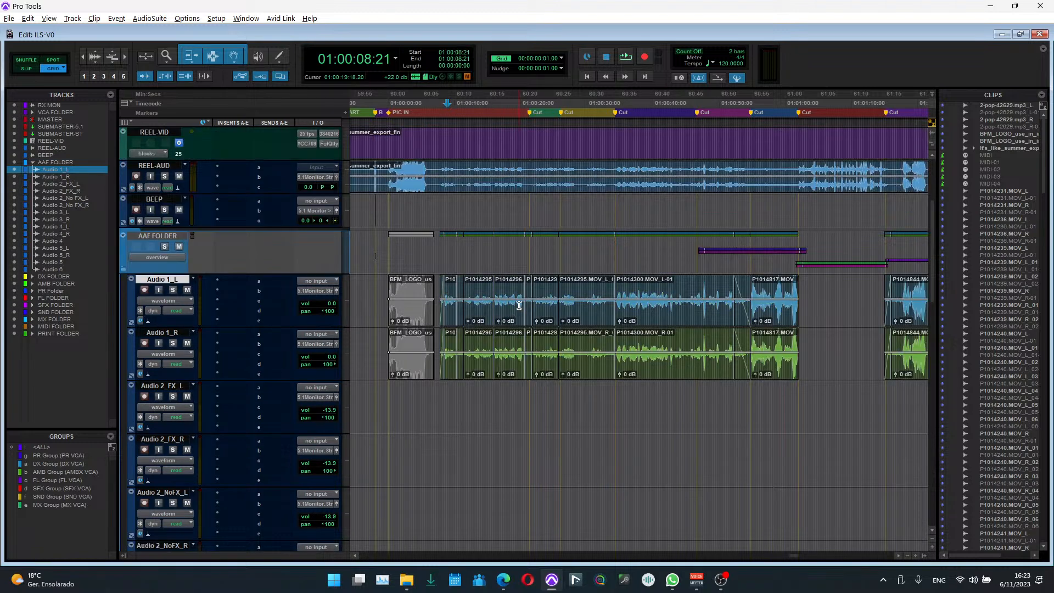
{"action": "left_click", "coordinate": [179, 176]}
{"action": "key", "text": "space"}
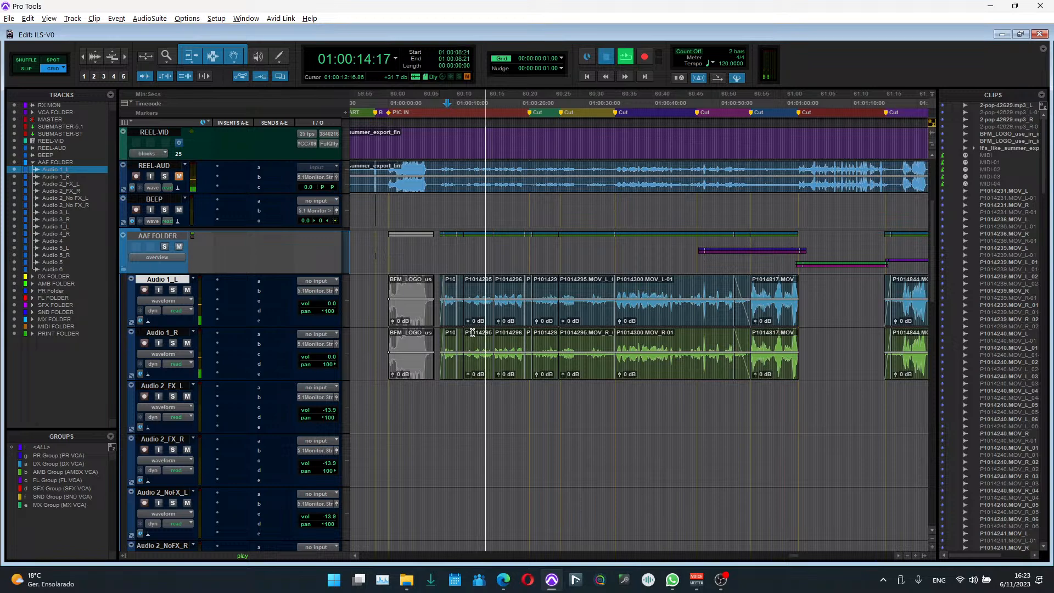
{"action": "key", "text": "space"}
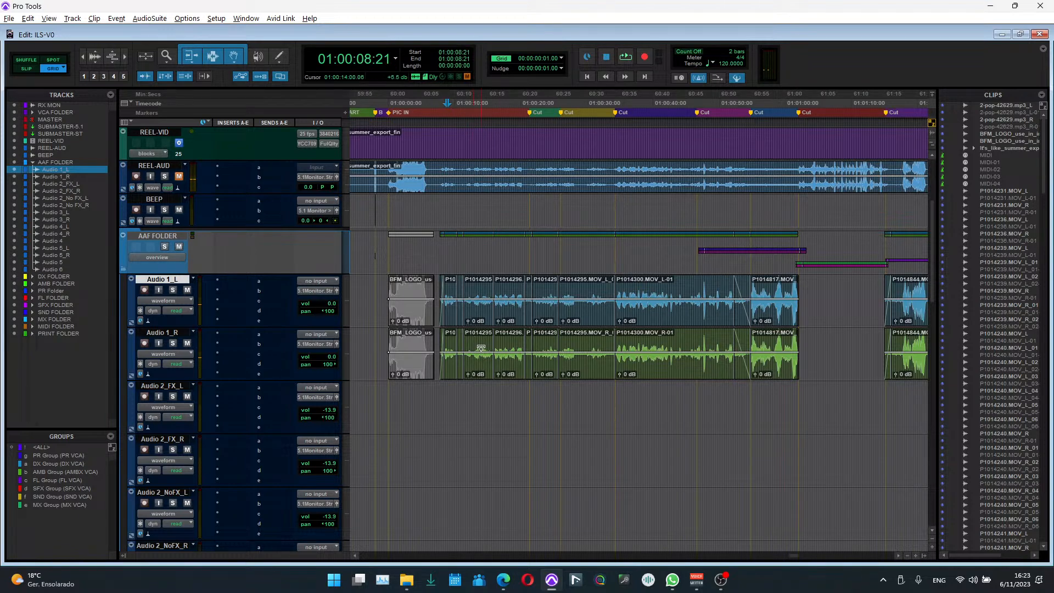
Step: Replace the inactive third insert on the MASTER track with the Insight 2 plug-in
{"action": "scroll", "coordinate": [472, 332], "scroll_direction": "up", "scroll_amount": 5}
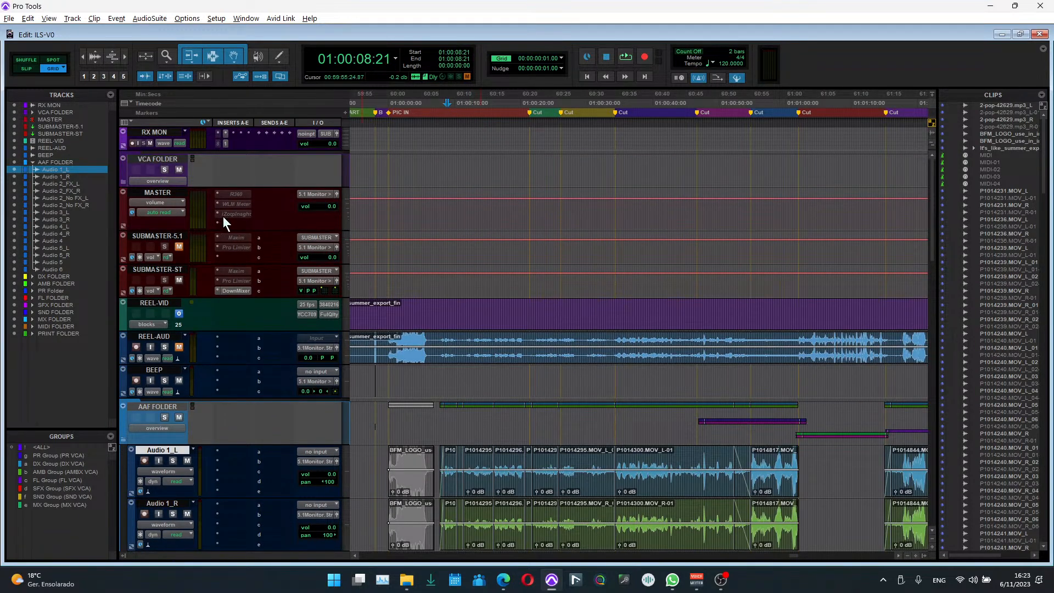
{"action": "left_click", "coordinate": [218, 214]}
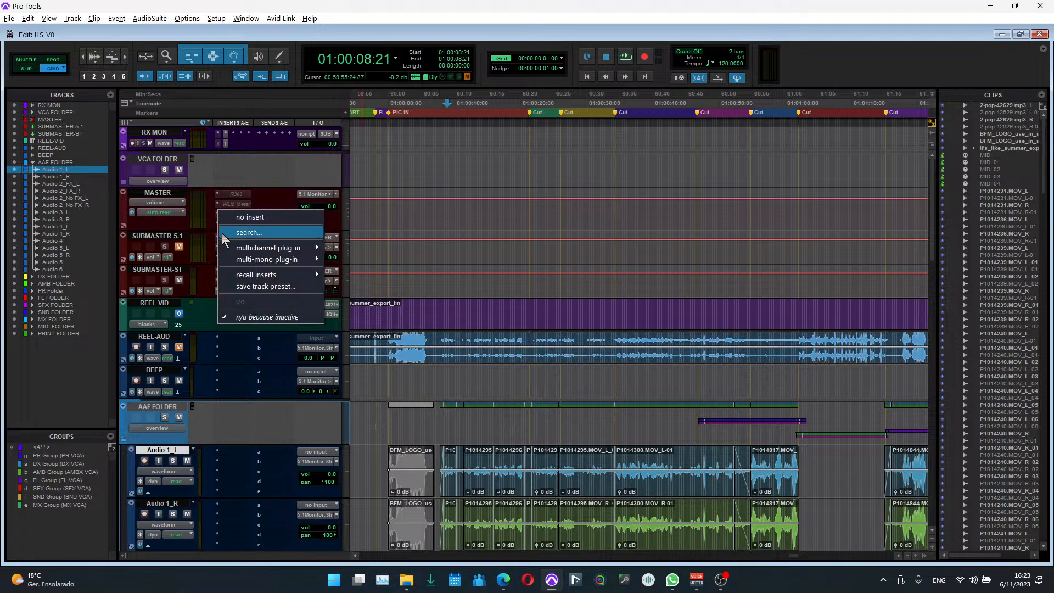
{"action": "left_click", "coordinate": [221, 232]}
{"action": "type", "text": "insight"}
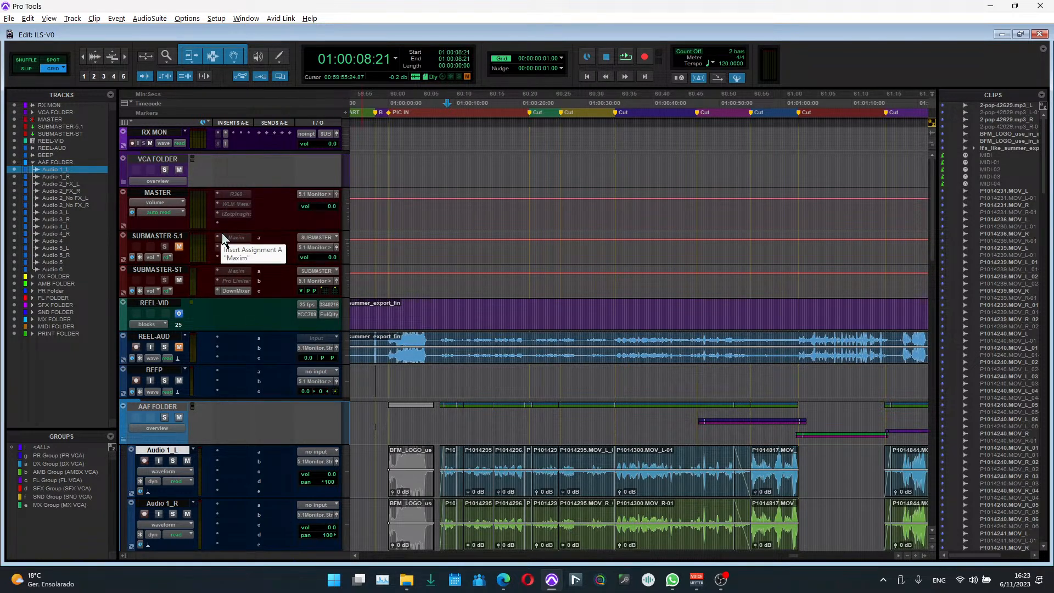
{"action": "left_click", "coordinate": [222, 234]}
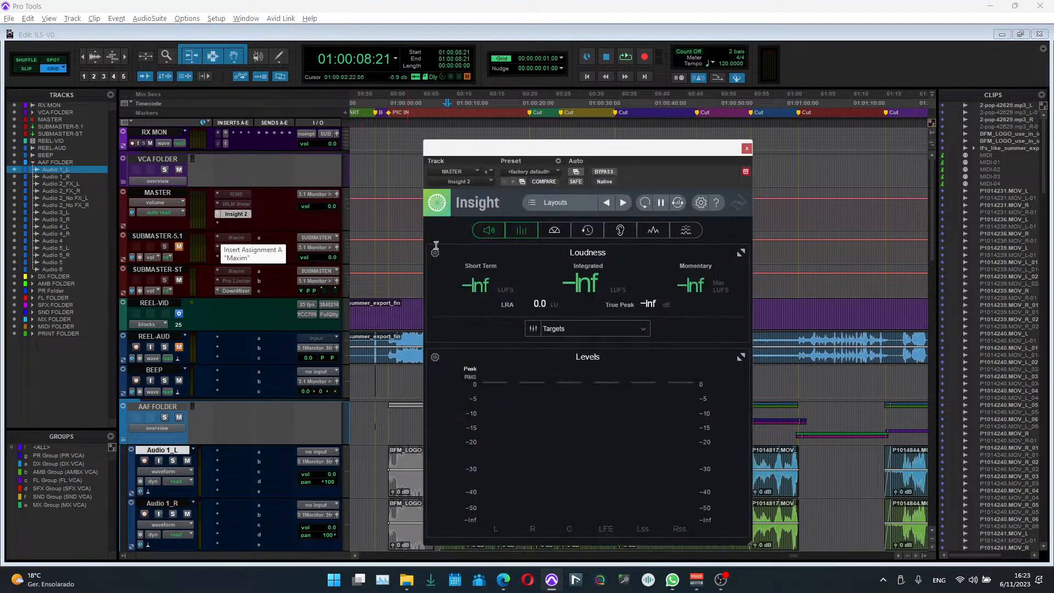
Step: Show the Sound Field meter in Insight 2 instead of Levels and move the plug-in window off the AAF clips
{"action": "left_click", "coordinate": [555, 231]}
{"action": "left_click", "coordinate": [527, 233]}
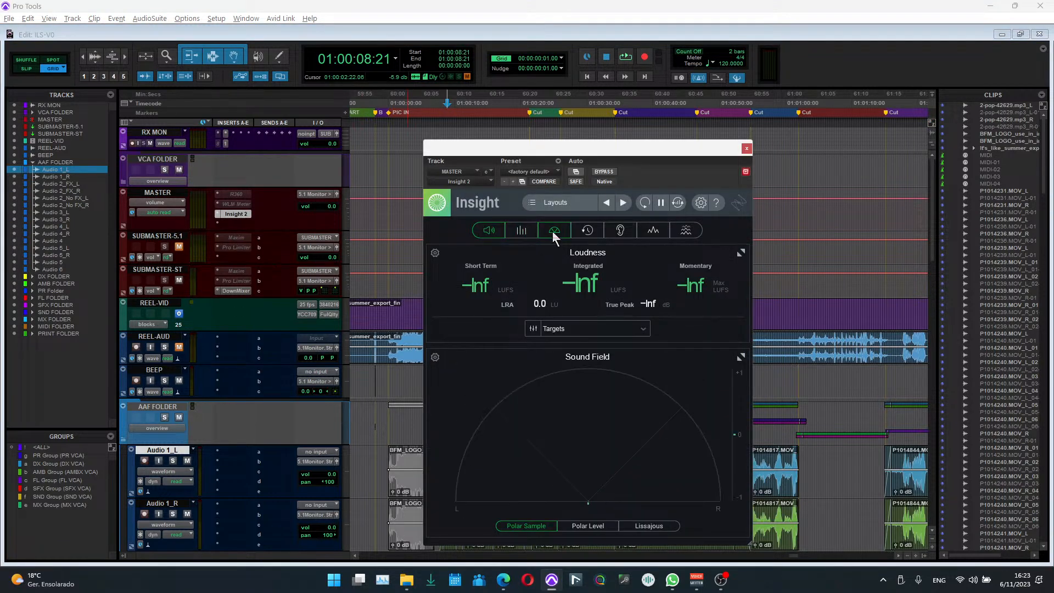
{"action": "left_click_drag", "start_coordinate": [583, 147], "coordinate": [809, 75]}
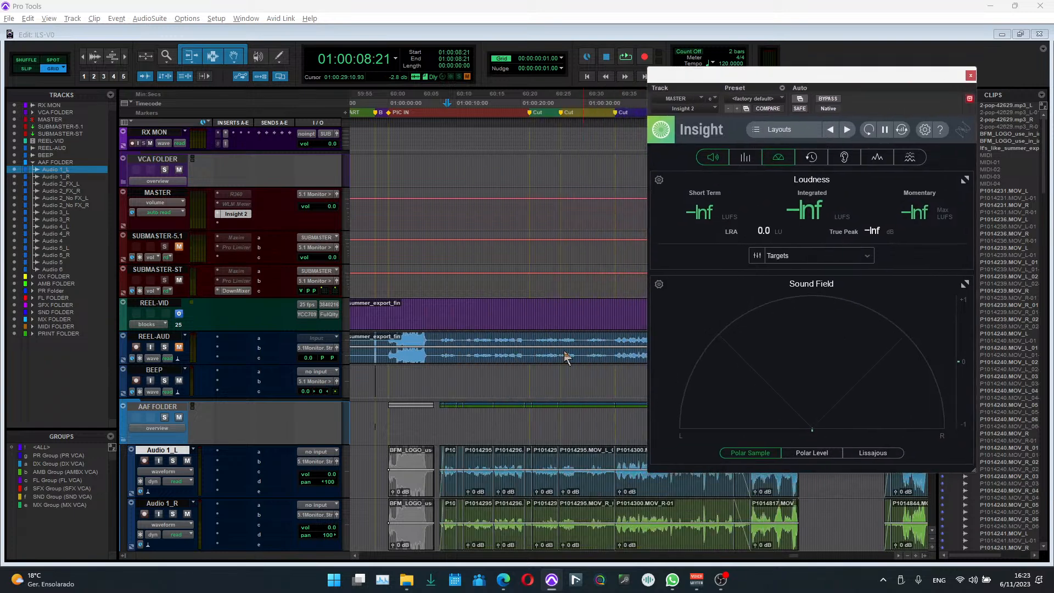
Step: Play the AAF clips from 01:00:08:21 to examine their stereo image and loudness in Insight 2, and close the plug-in
{"action": "scroll", "coordinate": [501, 405], "scroll_direction": "down", "scroll_amount": 2}
{"action": "key", "text": "space"}
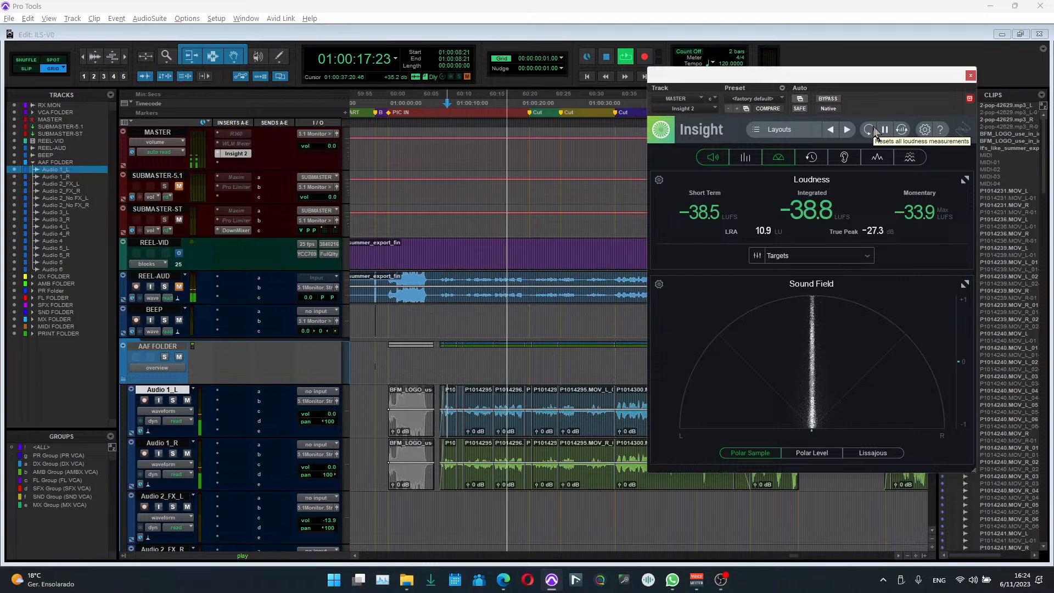
{"action": "key", "text": "space"}
{"action": "left_click", "coordinate": [971, 75]}
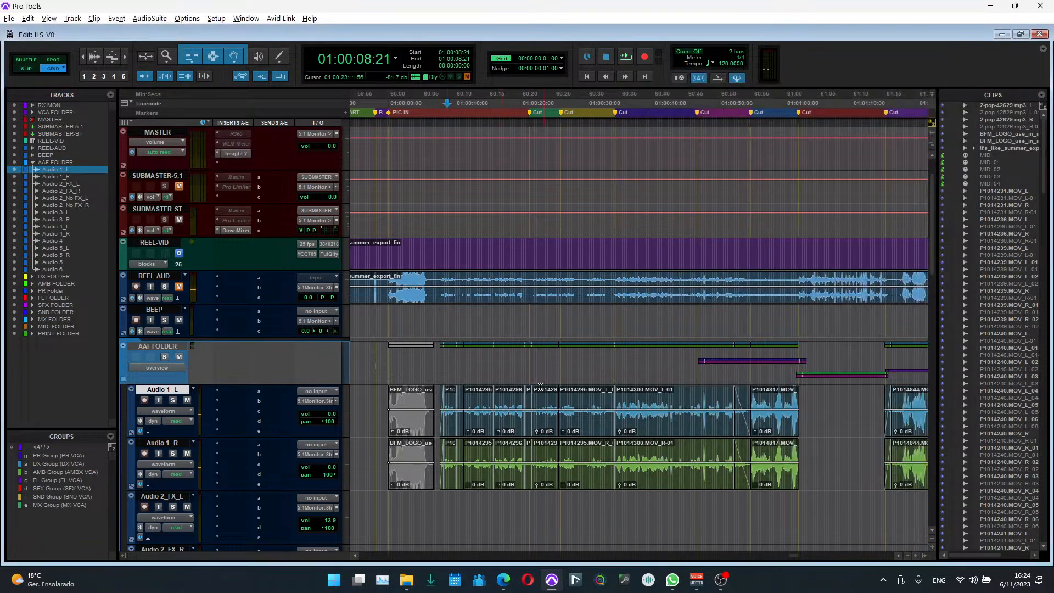
Step: Set the Grabber tool to Object mode and select all clips on Audio 1_L across the whole reel
{"action": "scroll", "coordinate": [500, 413], "scroll_direction": "down", "scroll_amount": 3}
{"action": "key", "text": "r"}
{"action": "key", "text": "r"}
{"action": "key", "text": "r"}
{"action": "scroll", "coordinate": [609, 352], "scroll_direction": "right", "scroll_amount": 4}
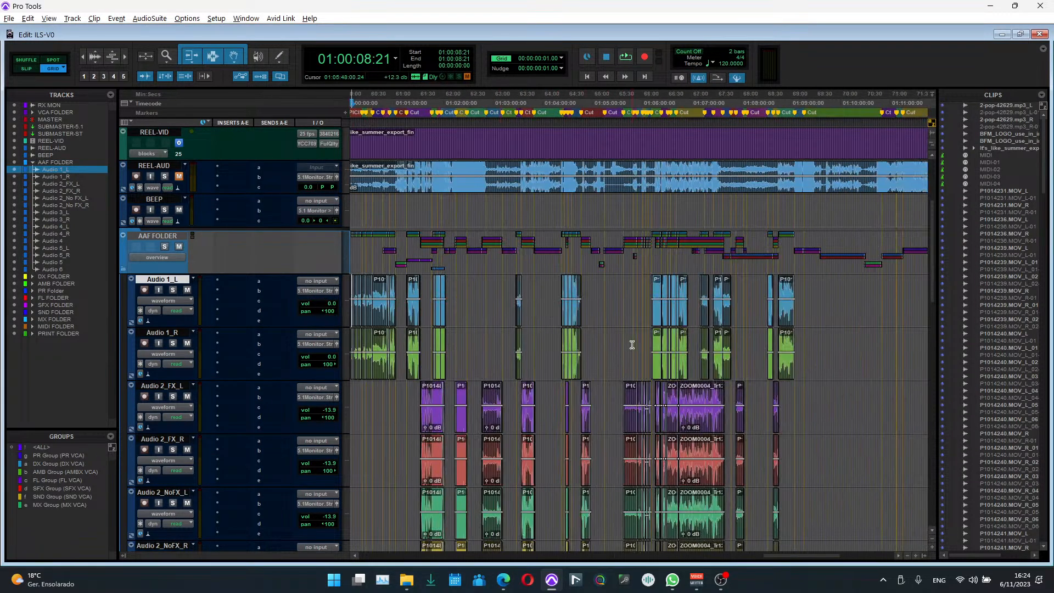
{"action": "key", "text": "r"}
{"action": "scroll", "coordinate": [664, 327], "scroll_direction": "right", "scroll_amount": 2}
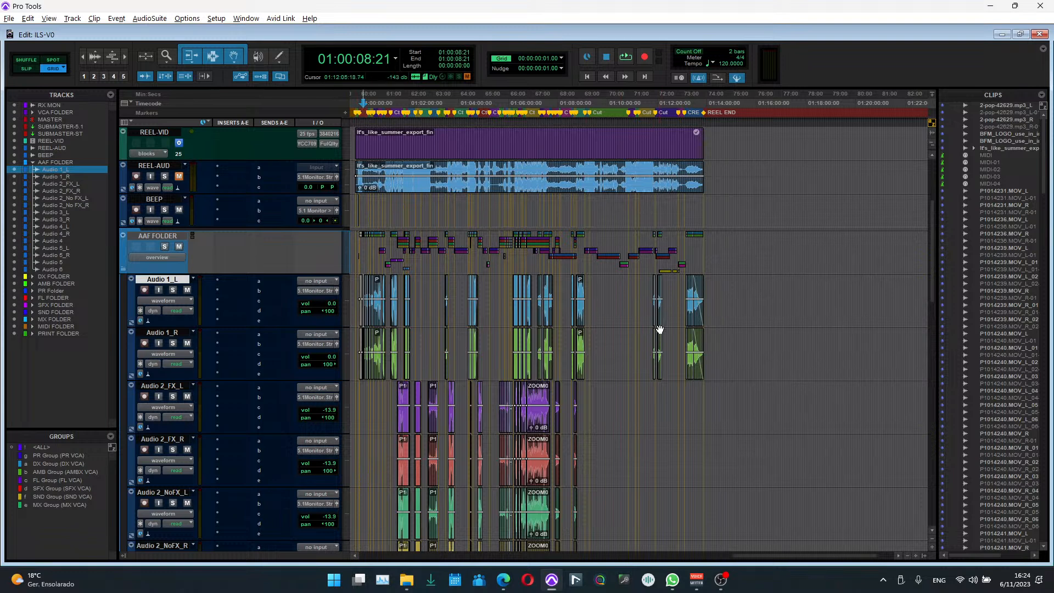
{"action": "right_click", "coordinate": [239, 53]}
{"action": "key", "text": "Escape"}
{"action": "left_click", "coordinate": [232, 54]}
{"action": "left_click", "coordinate": [235, 46]}
{"action": "right_click", "coordinate": [236, 54]}
{"action": "left_click", "coordinate": [238, 70]}
{"action": "left_click_drag", "start_coordinate": [725, 301], "coordinate": [355, 301]}
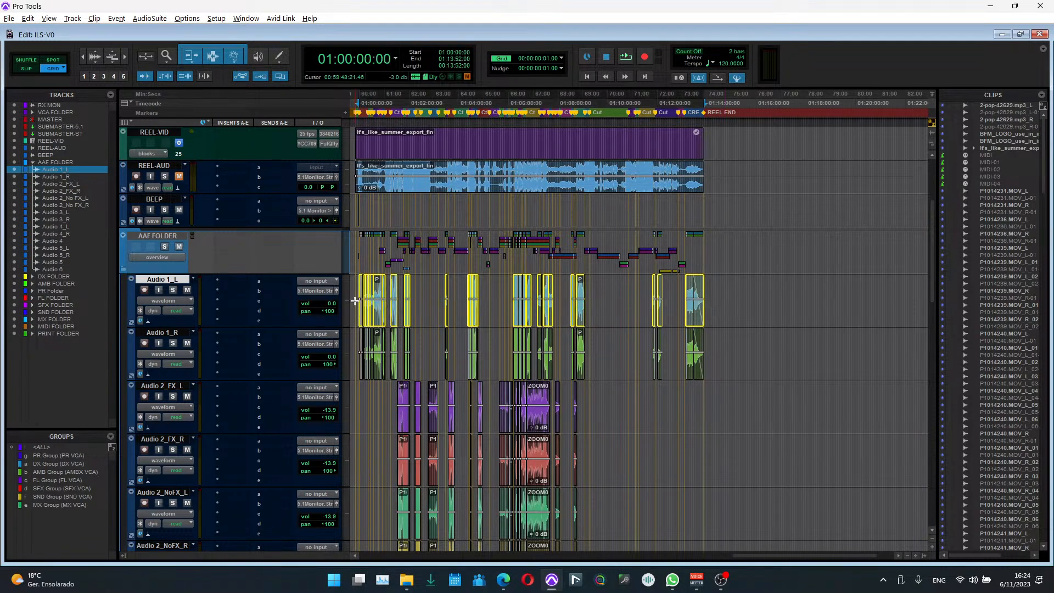
Step: Mute the selected clips on Audio 1_L and place the edit cursor on Audio 1_R at 01:05:50:00
{"action": "left_click", "coordinate": [505, 337]}
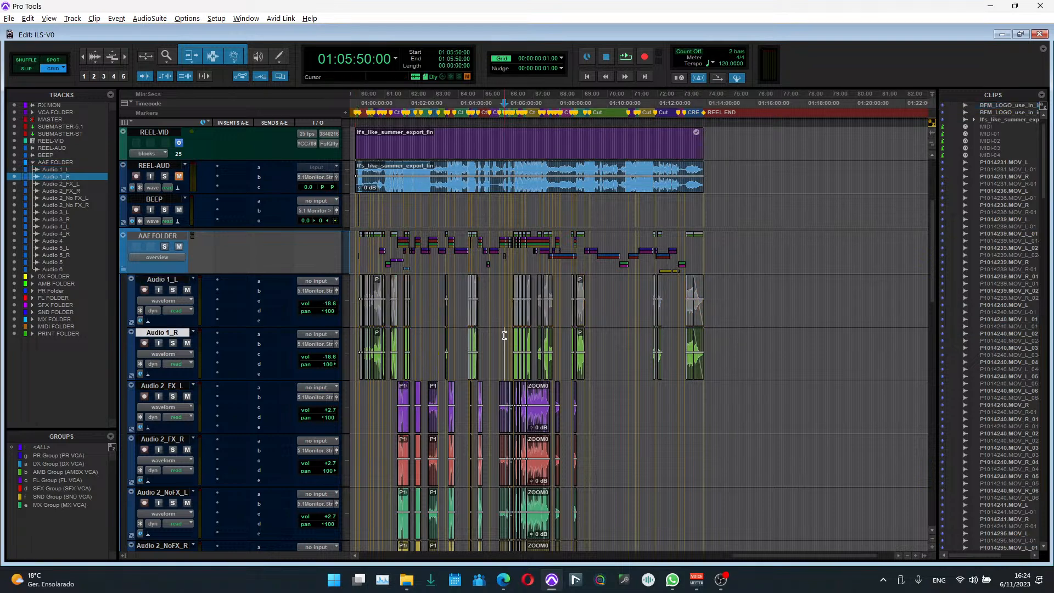
{"action": "key", "text": "ctrl+bracketright"}
{"action": "key", "text": "t"}
{"action": "scroll", "coordinate": [556, 358], "scroll_direction": "left", "scroll_amount": 4}
{"action": "key", "text": "r"}
{"action": "key", "text": "r"}
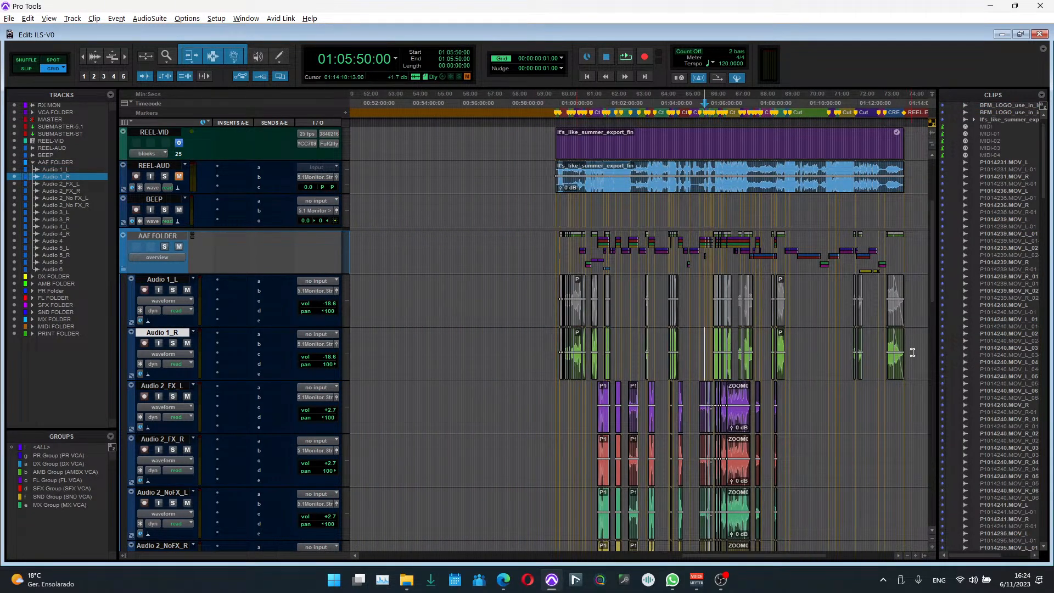
Step: Select all clips on Audio 1_L again with a marquee across the whole reel, and clear the selection
{"action": "scroll", "coordinate": [774, 309], "scroll_direction": "right", "scroll_amount": 3}
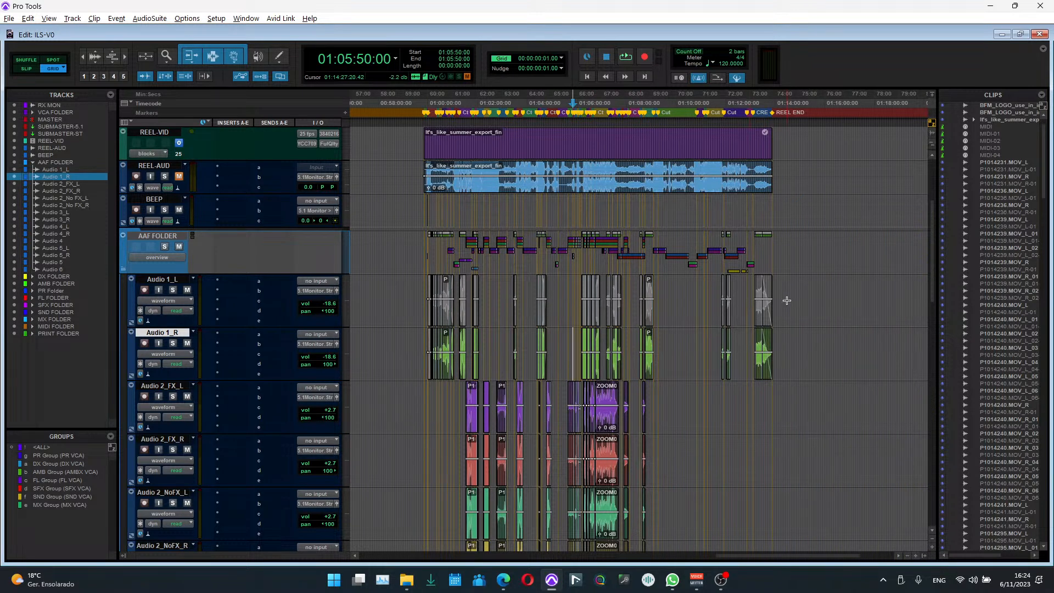
{"action": "triple_click", "coordinate": [783, 314]}
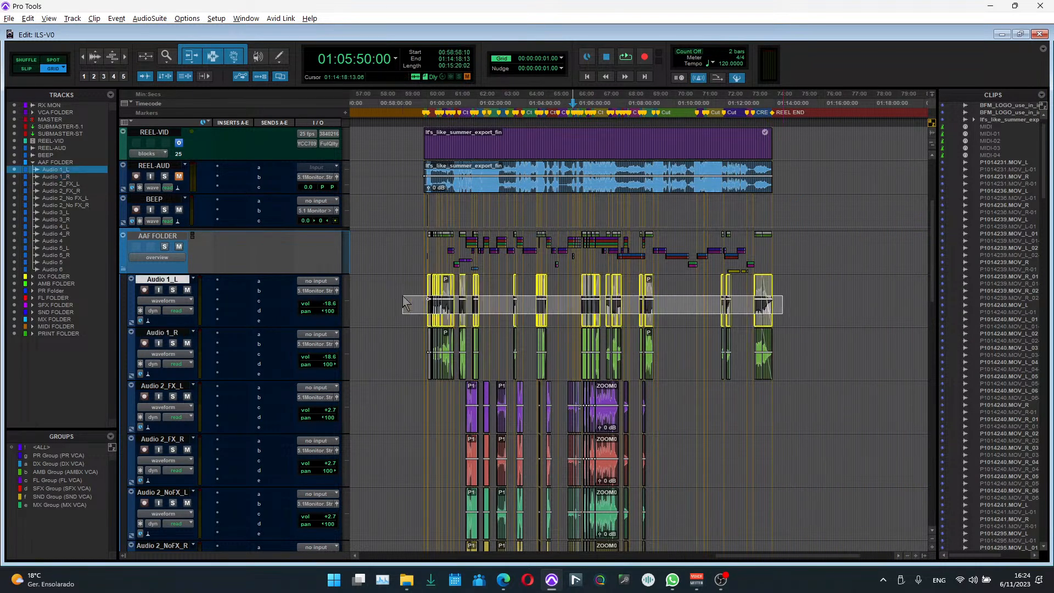
{"action": "left_click", "coordinate": [694, 337]}
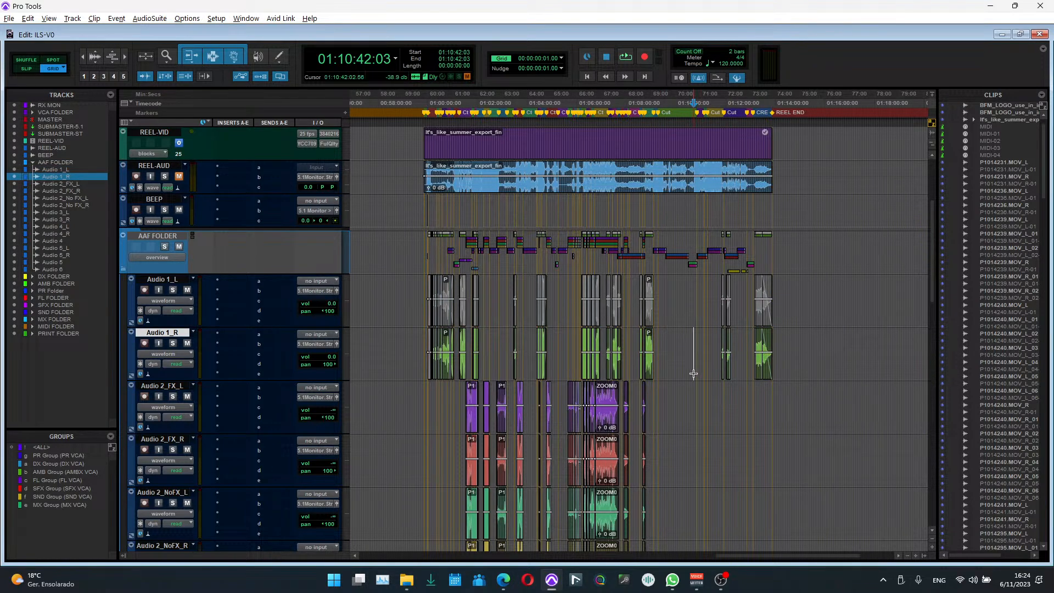
Step: Place the edit cursor on Audio 2_FX_L after its last clip, at 01:09:39:17
{"action": "scroll", "coordinate": [693, 372], "scroll_direction": "down", "scroll_amount": 4}
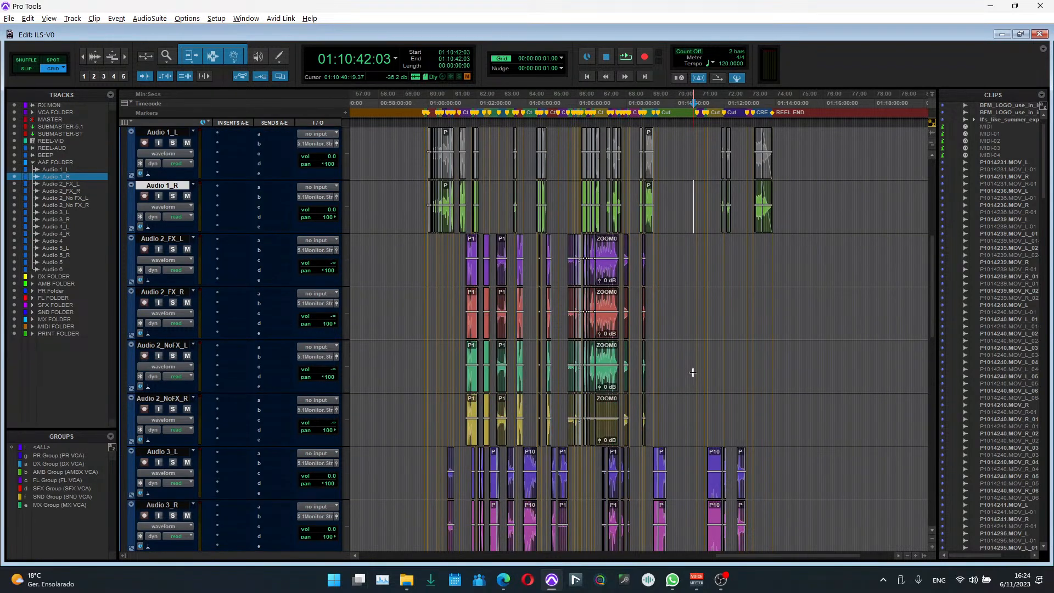
{"action": "scroll", "coordinate": [693, 372], "scroll_direction": "up", "scroll_amount": 1}
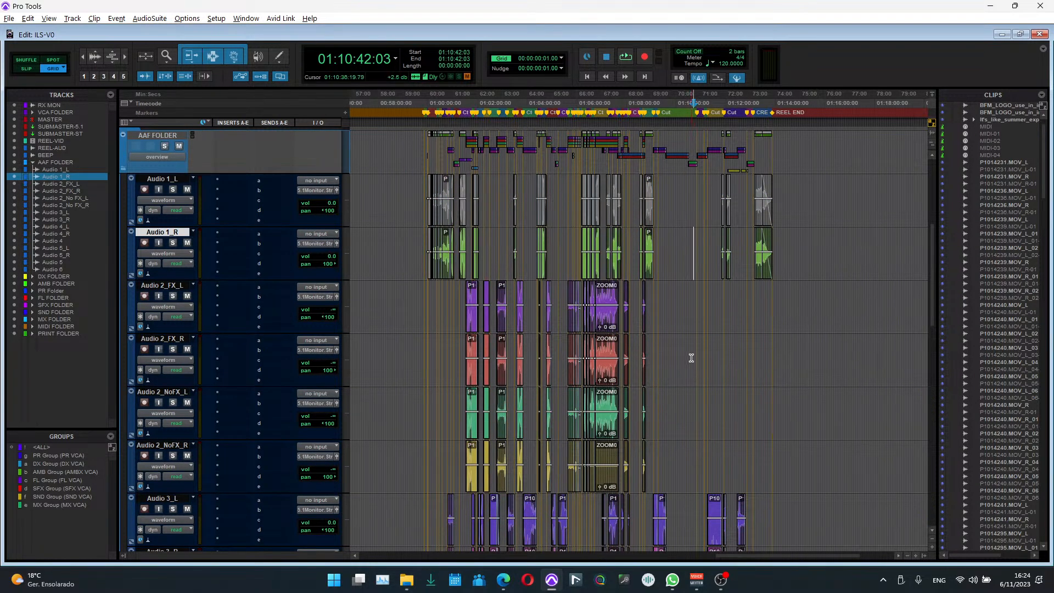
{"action": "left_click", "coordinate": [667, 297]}
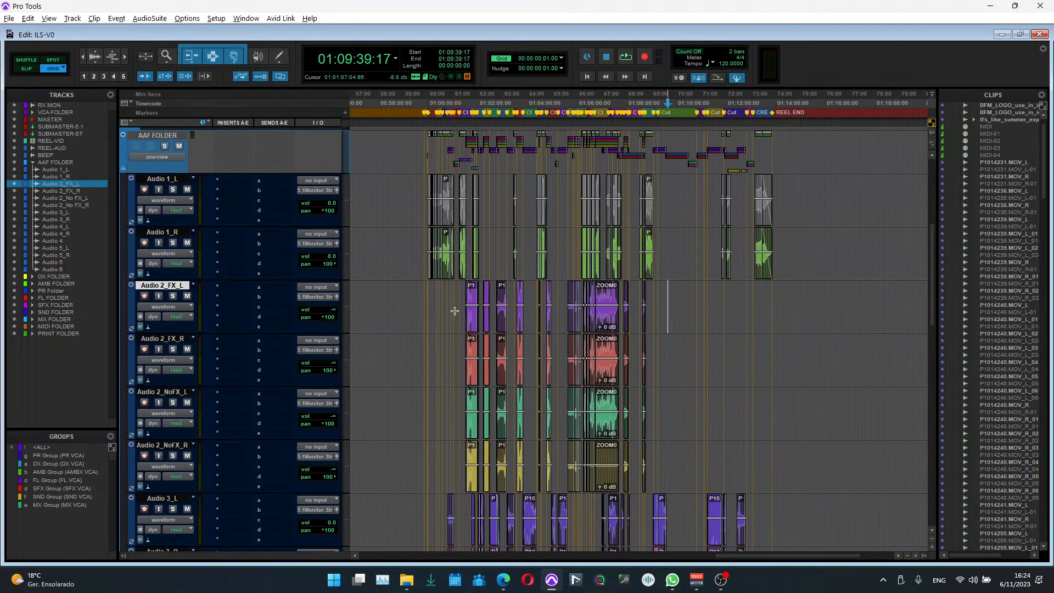
Step: Copy the BFM_LOGO intro clips from Audio 1_L and Audio 1_R to Audio 5_L and Audio 5_R at 01:00:00:00
{"action": "left_click", "coordinate": [432, 289]}
{"action": "key", "text": "t"}
{"action": "key", "text": "t"}
{"action": "key", "text": "t"}
{"action": "key", "text": "t"}
{"action": "key", "text": "t"}
{"action": "key", "text": "t"}
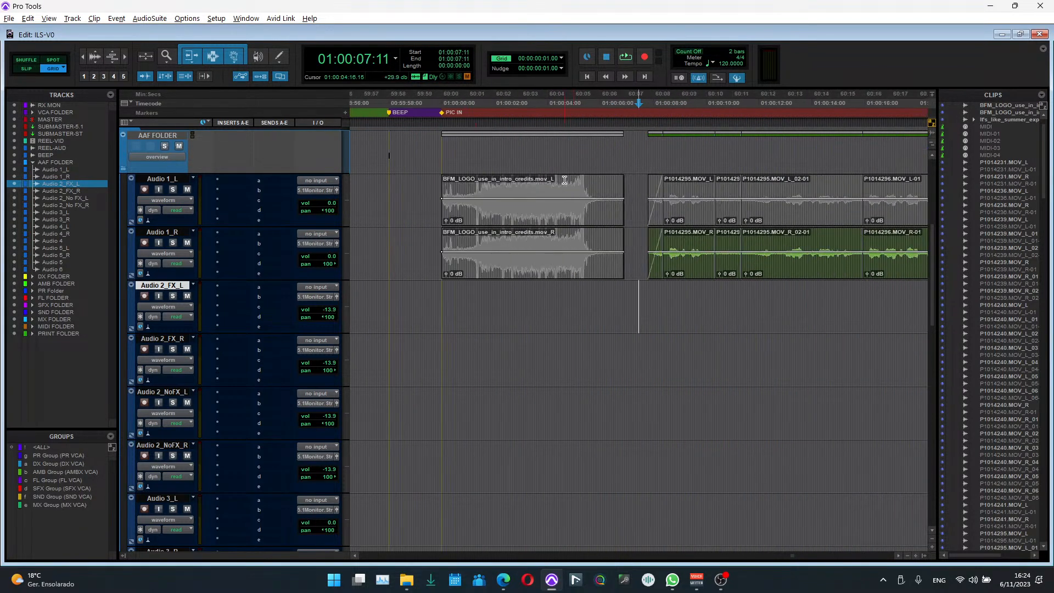
{"action": "double_click", "coordinate": [564, 180]}
{"action": "left_click", "coordinate": [561, 252], "text": "shift"}
{"action": "left_click", "coordinate": [554, 314]}
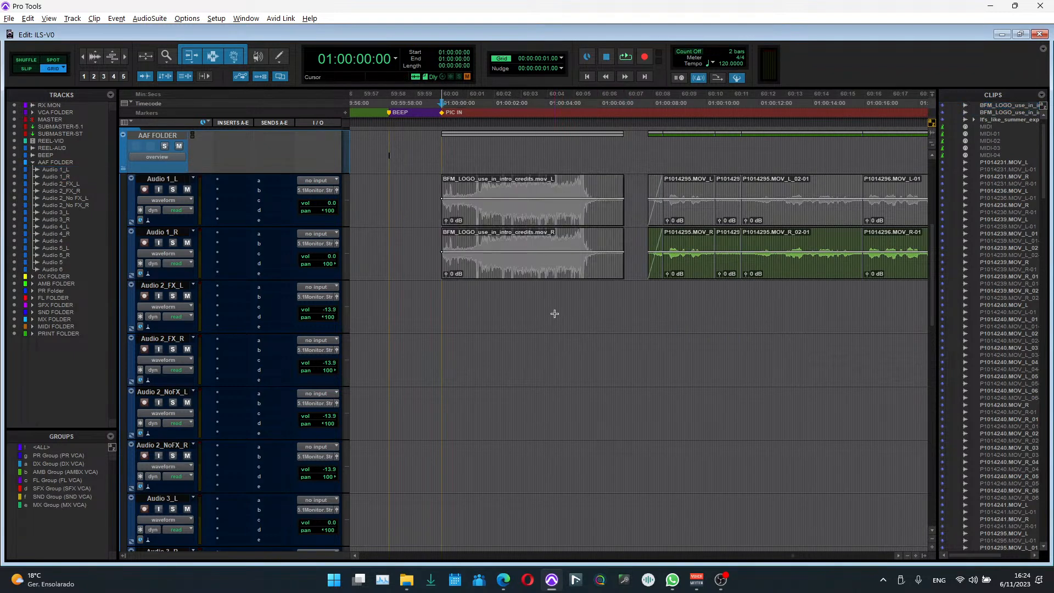
{"action": "left_click", "coordinate": [570, 234]}
{"action": "double_click", "coordinate": [581, 183]}
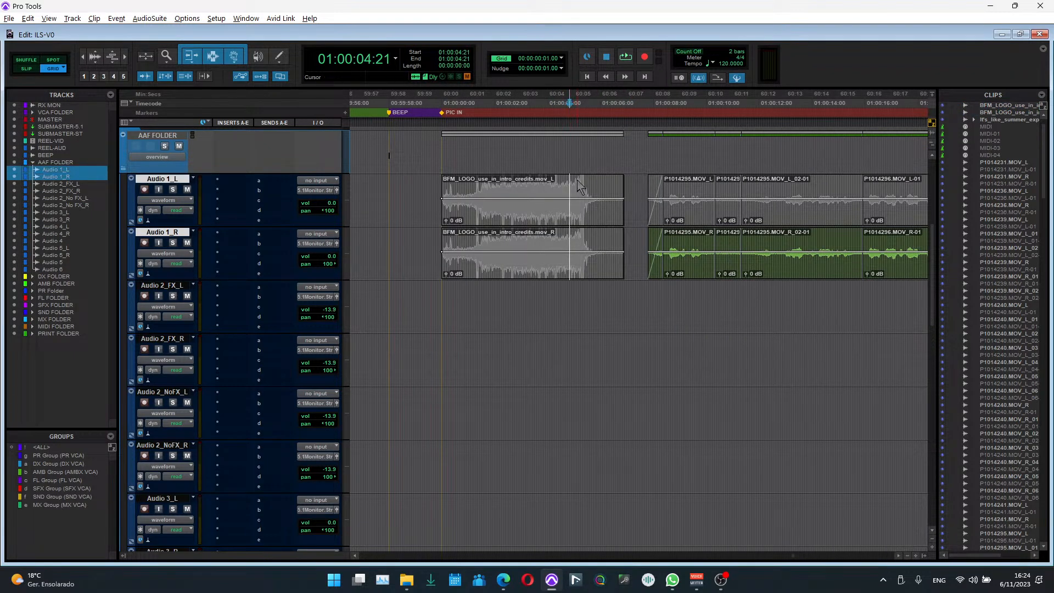
{"action": "left_click", "coordinate": [575, 244], "text": "shift"}
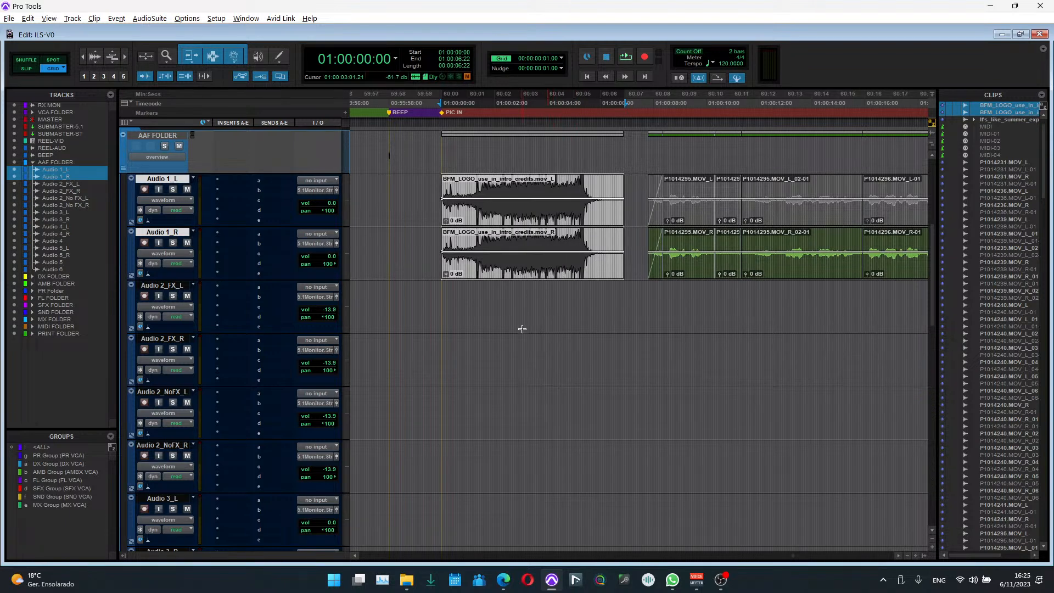
{"action": "scroll", "coordinate": [506, 349], "scroll_direction": "down", "scroll_amount": 10}
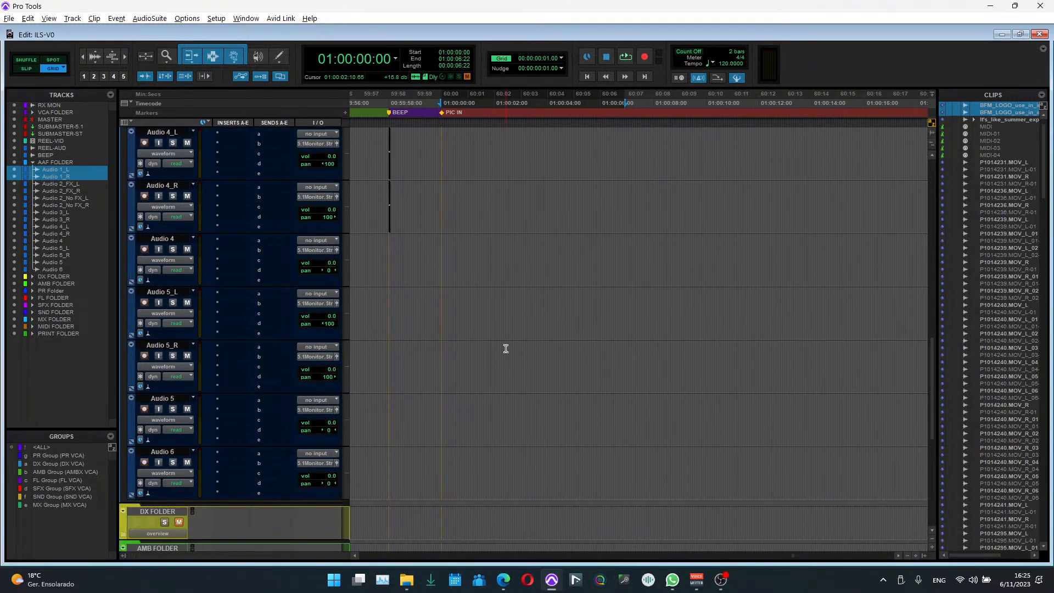
{"action": "left_click", "coordinate": [166, 293]}
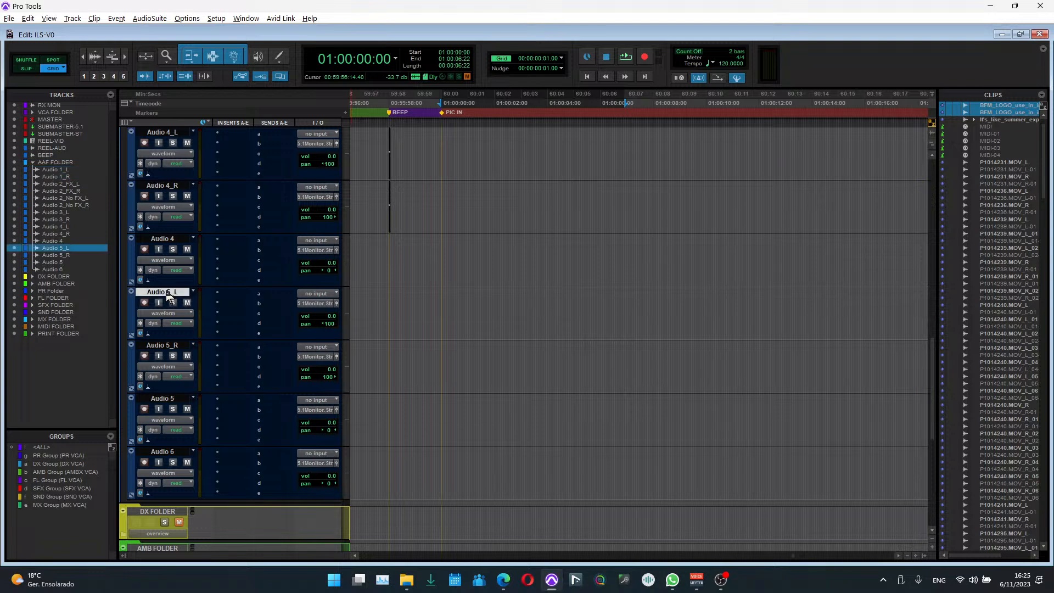
{"action": "left_click", "coordinate": [170, 351], "text": "shift"}
{"action": "key", "text": "ctrl+v"}
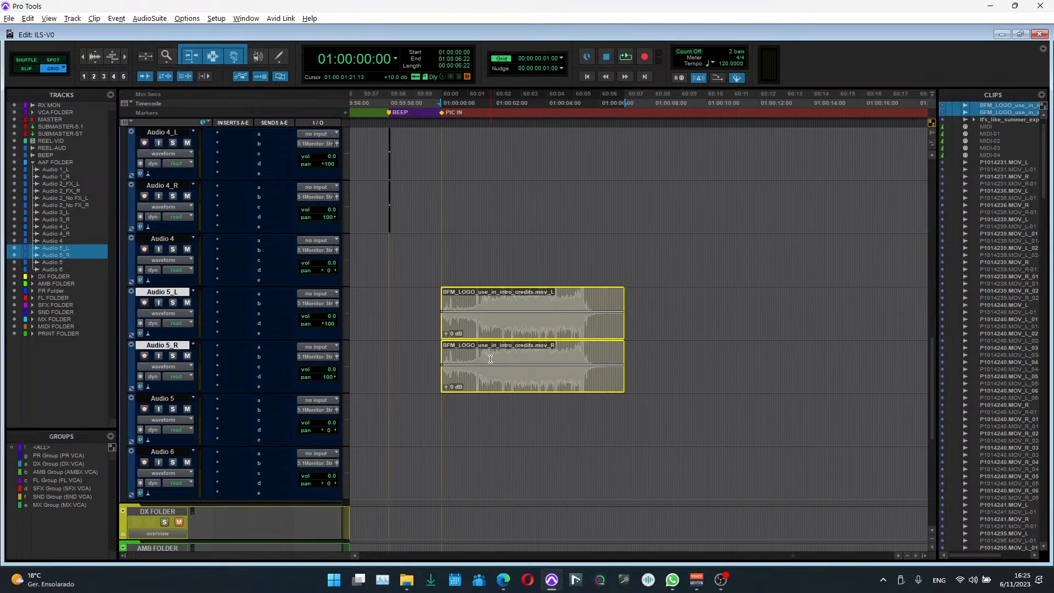
Step: Remove the BFM_LOGO intro clip from the start of the Audio 1_R track
{"action": "scroll", "coordinate": [490, 359], "scroll_direction": "up", "scroll_amount": 12}
{"action": "key", "text": "ctrl+bracketleft"}
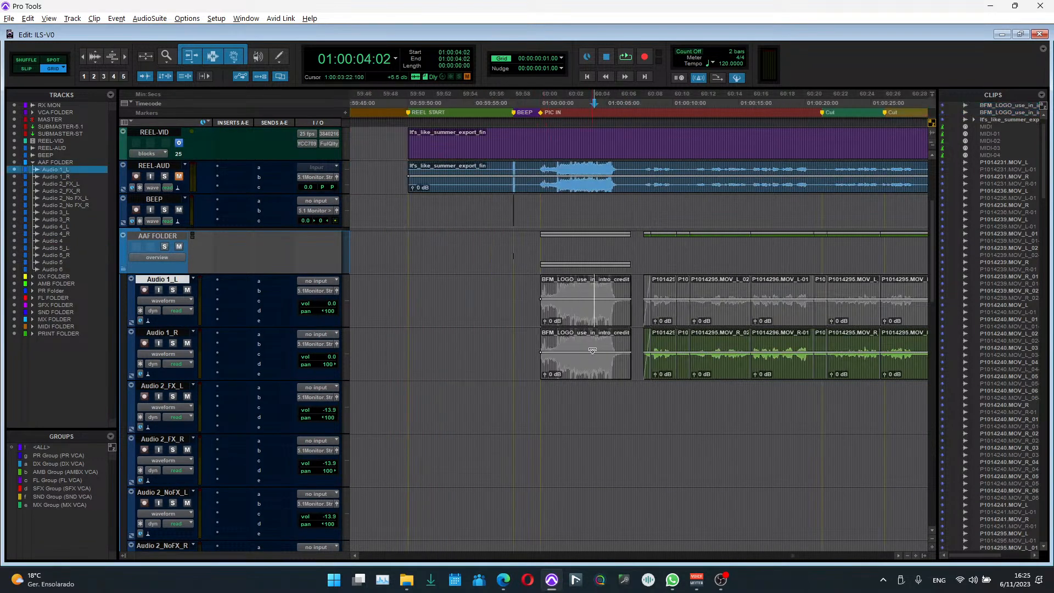
{"action": "left_click", "coordinate": [583, 362]}
{"action": "key", "text": "Delete"}
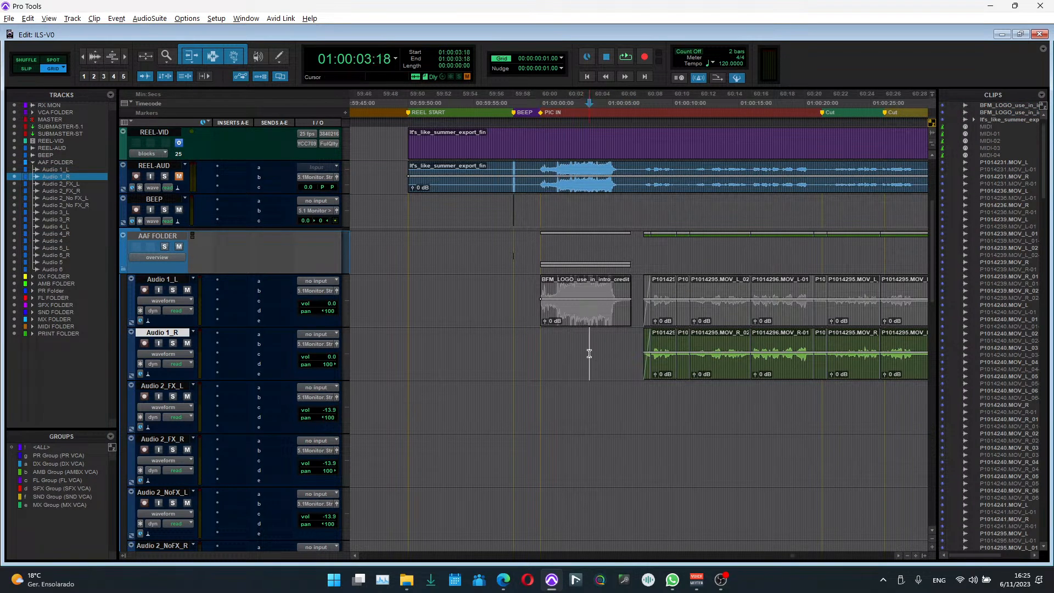
{"action": "left_click", "coordinate": [591, 318]}
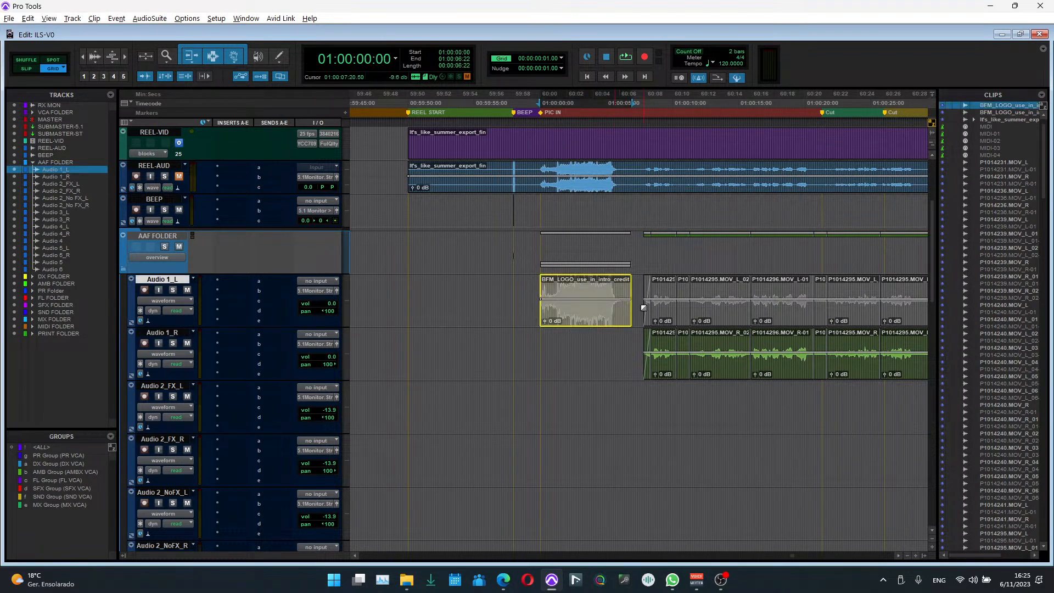
Step: Play Audio 1_R in solo from about 01:00:09 and unsolo it after listening
{"action": "left_click", "coordinate": [662, 346]}
{"action": "key", "text": "shift+s"}
{"action": "key", "text": "space"}
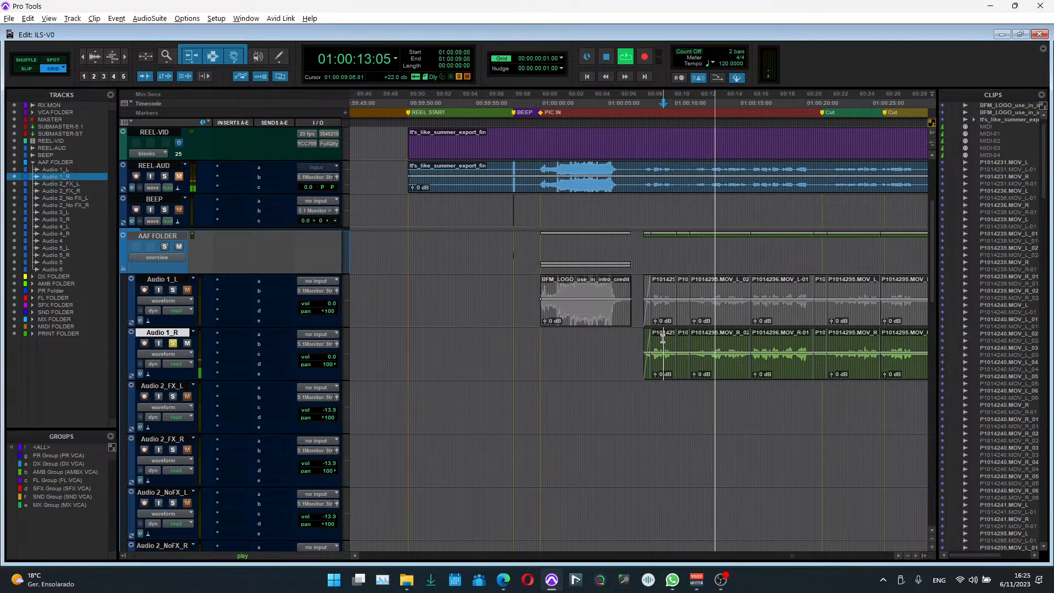
{"action": "key", "text": "space"}
{"action": "left_click", "coordinate": [631, 344]}
{"action": "key", "text": "shift+s"}
Step: Clear all clips along the full length of Audio 1_L and delete the track
{"action": "key", "text": "r"}
{"action": "key", "text": "r"}
{"action": "key", "text": "r"}
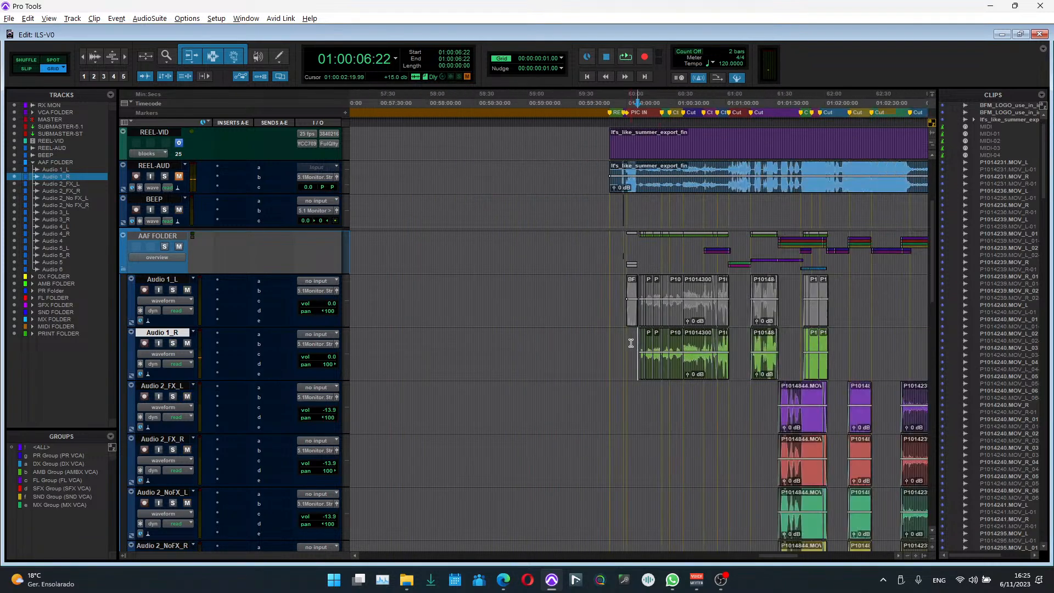
{"action": "scroll", "coordinate": [631, 343], "scroll_direction": "right", "scroll_amount": 5}
{"action": "key", "text": "r"}
{"action": "scroll", "coordinate": [631, 343], "scroll_direction": "right", "scroll_amount": 2}
{"action": "key", "text": "r"}
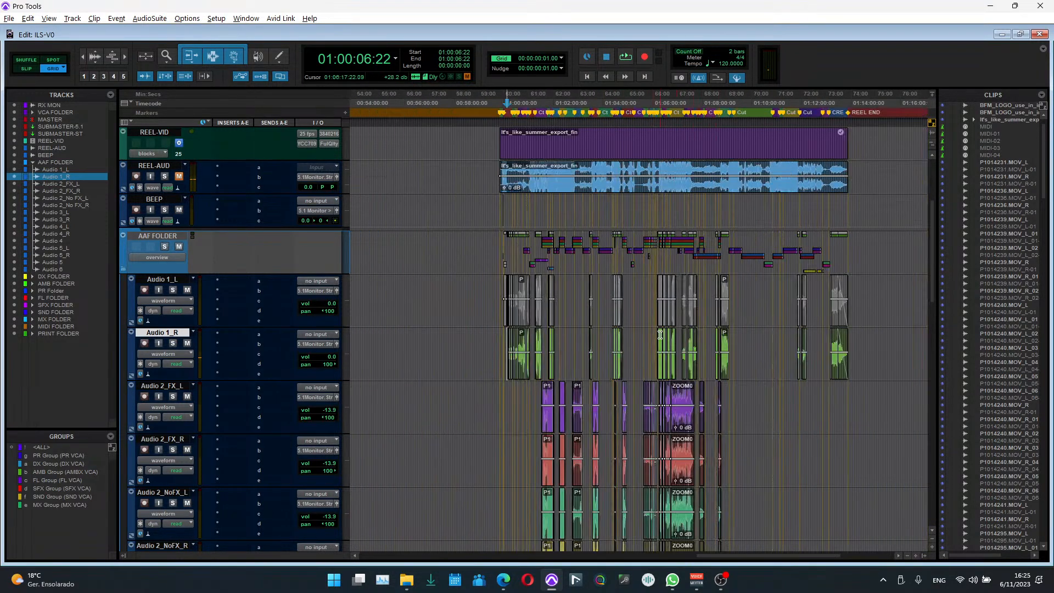
{"action": "scroll", "coordinate": [658, 331], "scroll_direction": "right", "scroll_amount": 2}
{"action": "left_click_drag", "start_coordinate": [743, 301], "coordinate": [352, 289]}
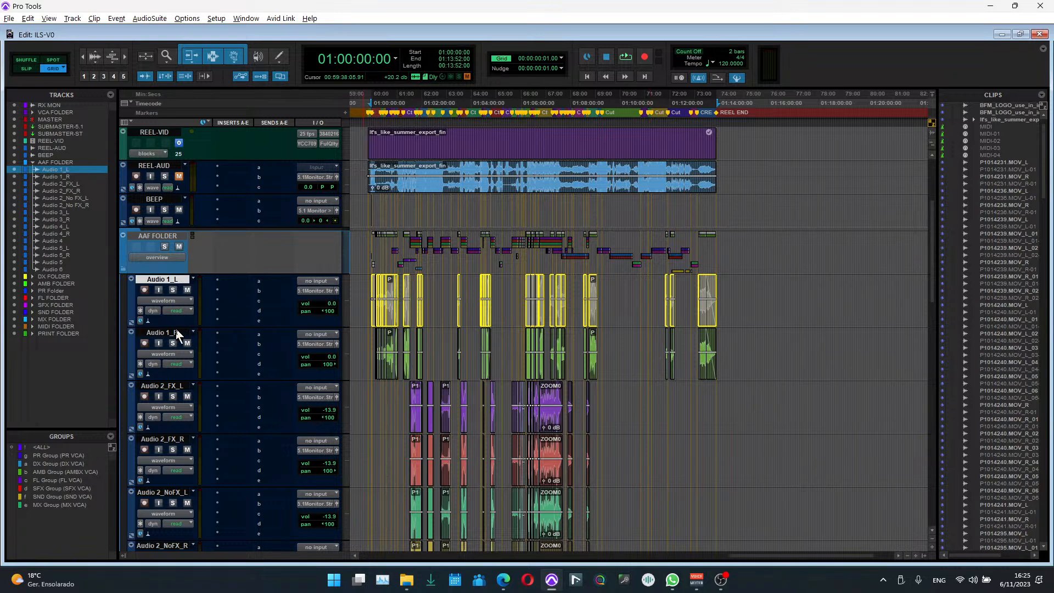
{"action": "left_click_drag", "start_coordinate": [752, 312], "coordinate": [352, 310]}
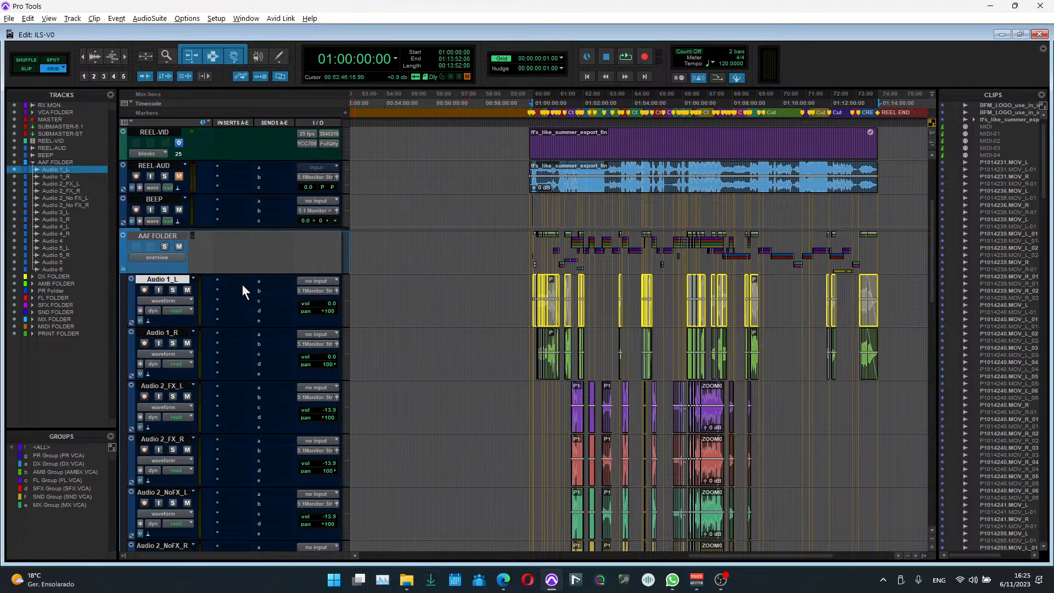
{"action": "right_click", "coordinate": [179, 285]}
{"action": "left_click", "coordinate": [217, 482]}
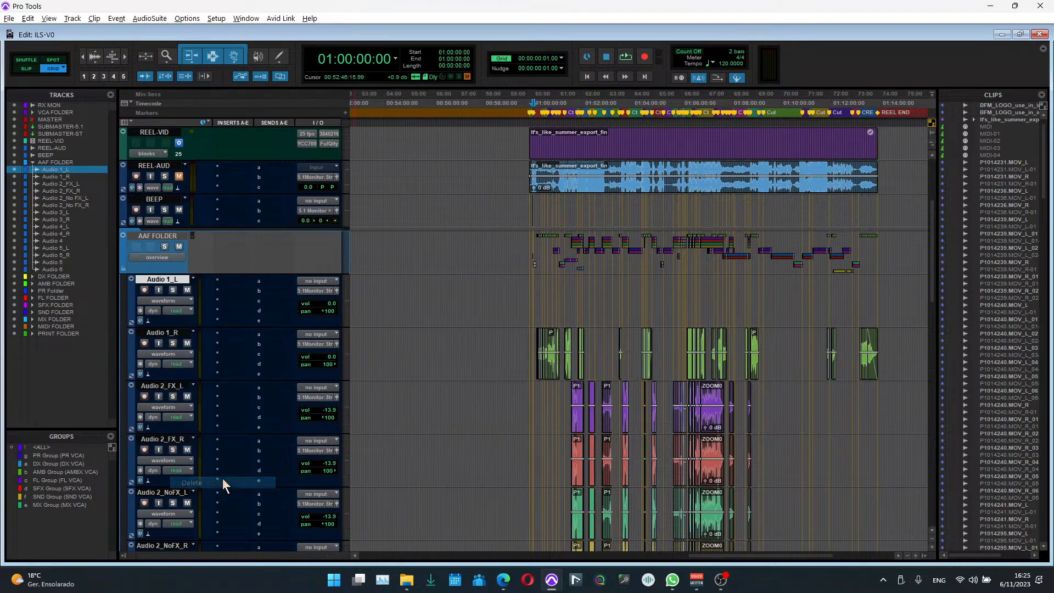
{"action": "scroll", "coordinate": [775, 296], "scroll_direction": "right", "scroll_amount": 3}
{"action": "left_click", "coordinate": [663, 282]}
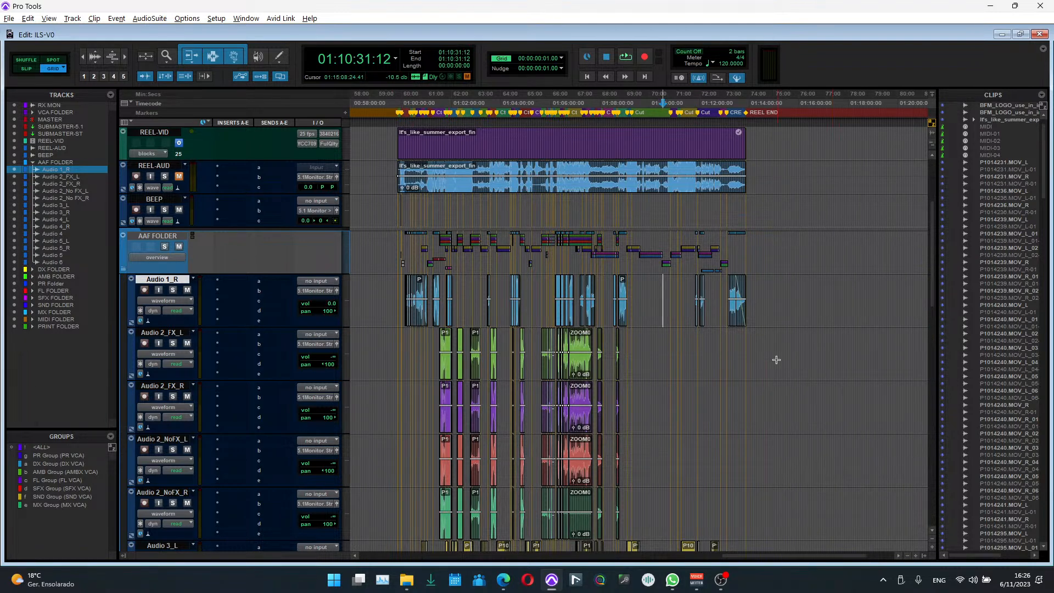
Step: Solo Audio 2_FX_L and Audio 2_FX_R with the playback position inside their first clips at 01:01:34:08
{"action": "left_click_drag", "start_coordinate": [759, 366], "coordinate": [394, 353]}
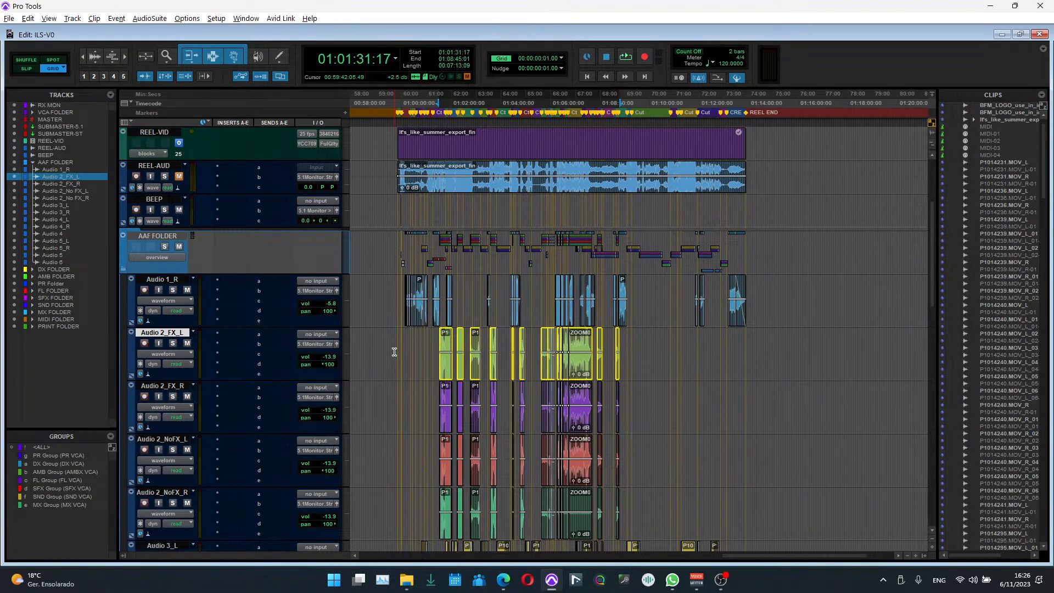
{"action": "scroll", "coordinate": [424, 356], "scroll_direction": "up", "scroll_amount": 6}
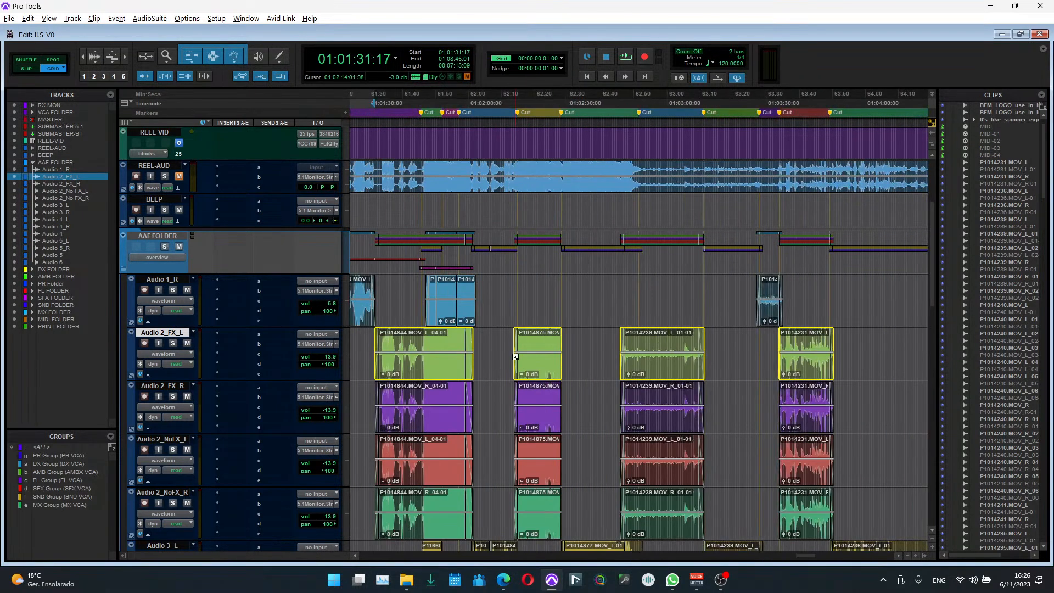
{"action": "scroll", "coordinate": [515, 354], "scroll_direction": "down", "scroll_amount": 3}
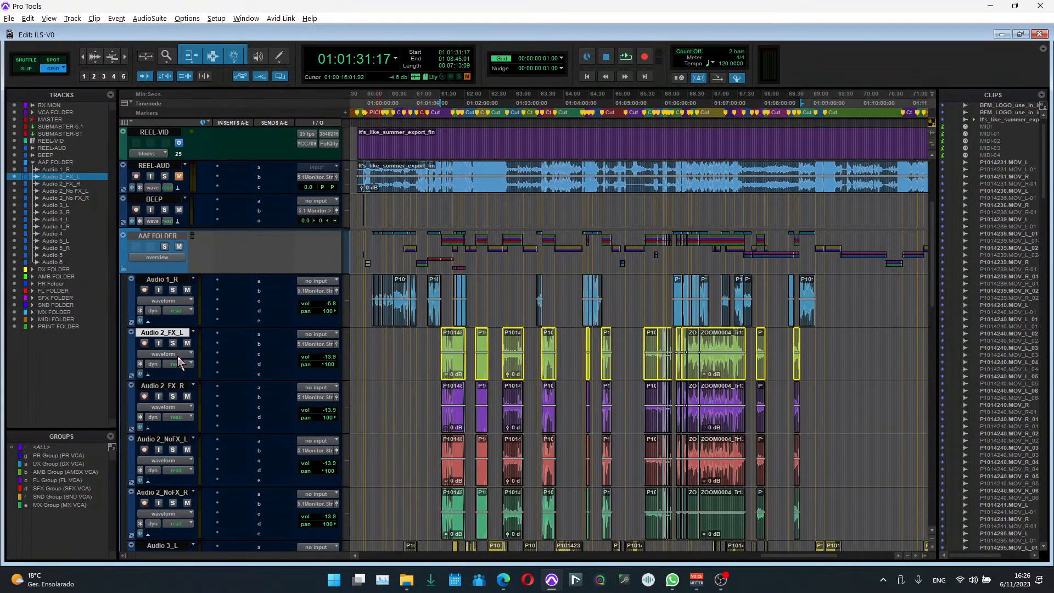
{"action": "scroll", "coordinate": [445, 364], "scroll_direction": "down", "scroll_amount": 2}
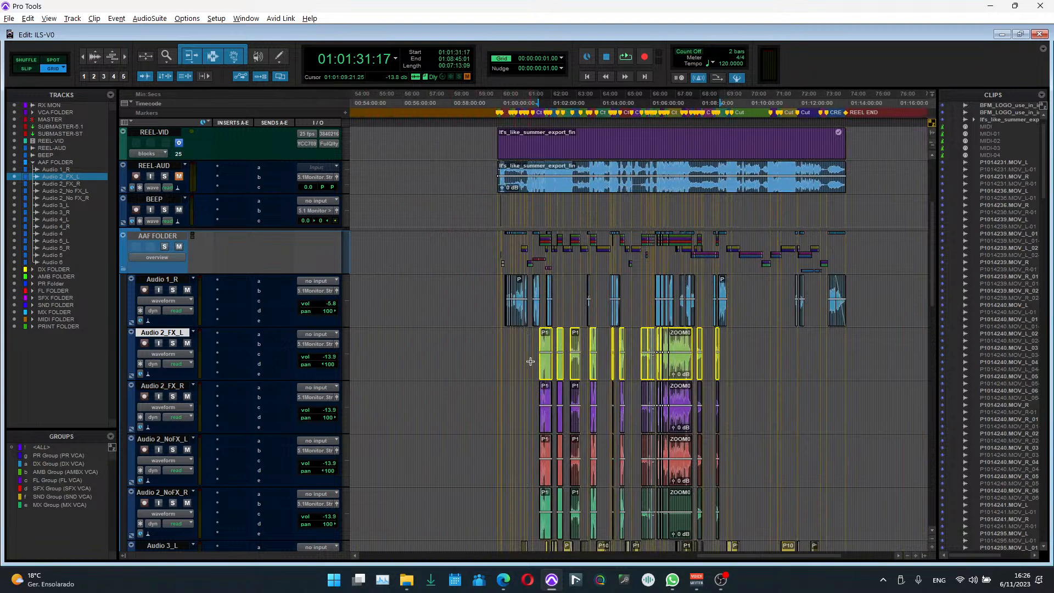
{"action": "key", "text": "t"}
{"action": "key", "text": "t"}
{"action": "key", "text": "t"}
{"action": "key", "text": "t"}
{"action": "left_click", "coordinate": [657, 345]}
{"action": "key", "text": "shift+semicolon"}
{"action": "key", "text": "shift+s"}
Step: Open the Insight 2 meter on the MASTER track and check the soloed pair's sound field during playback at 01:01:34:08 and 01:01:48:01
{"action": "scroll", "coordinate": [416, 371], "scroll_direction": "up", "scroll_amount": 3}
{"action": "left_click", "coordinate": [245, 190]}
{"action": "scroll", "coordinate": [571, 338], "scroll_direction": "down", "scroll_amount": 4}
{"action": "key", "text": "space"}
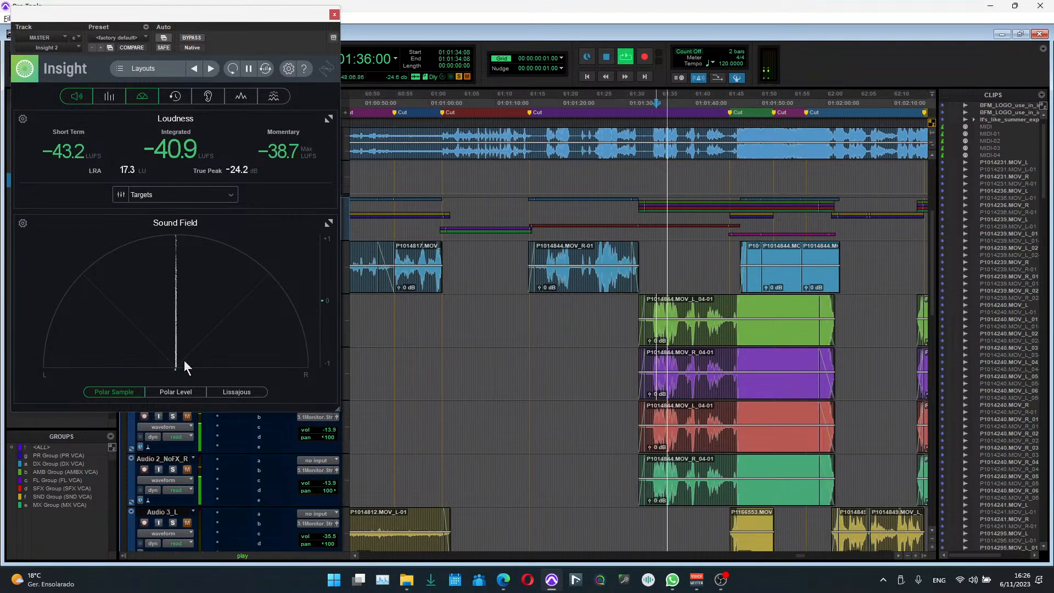
{"action": "key", "text": "space"}
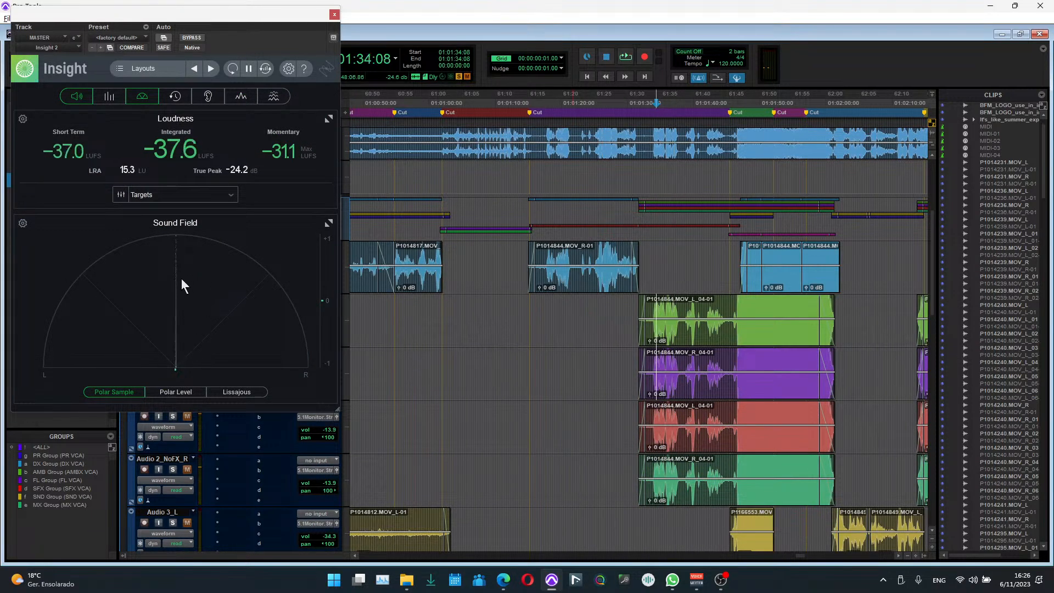
{"action": "left_click", "coordinate": [747, 410]}
{"action": "key", "text": "space"}
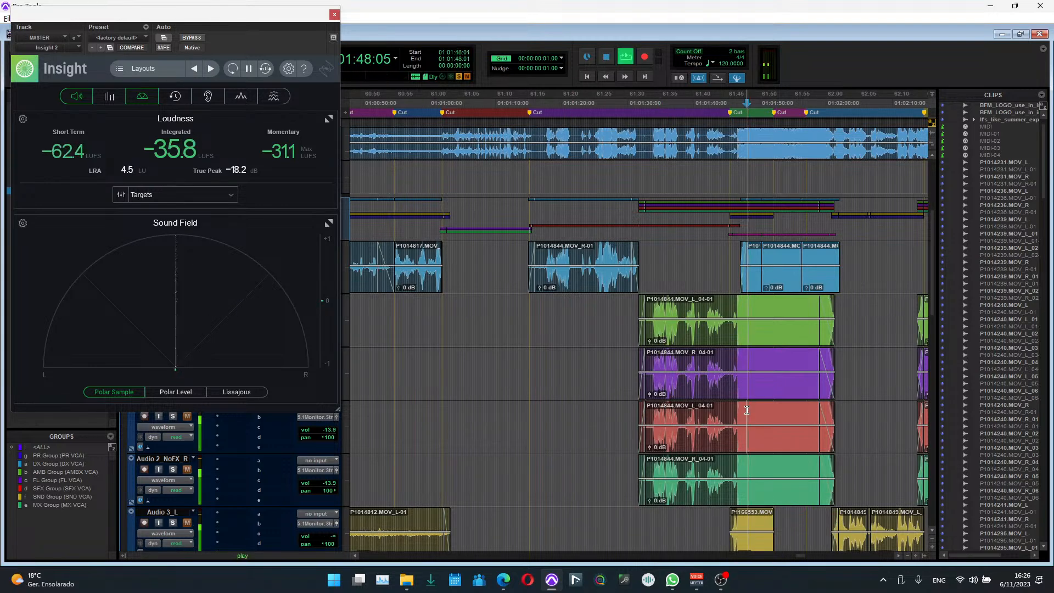
{"action": "key", "text": "space"}
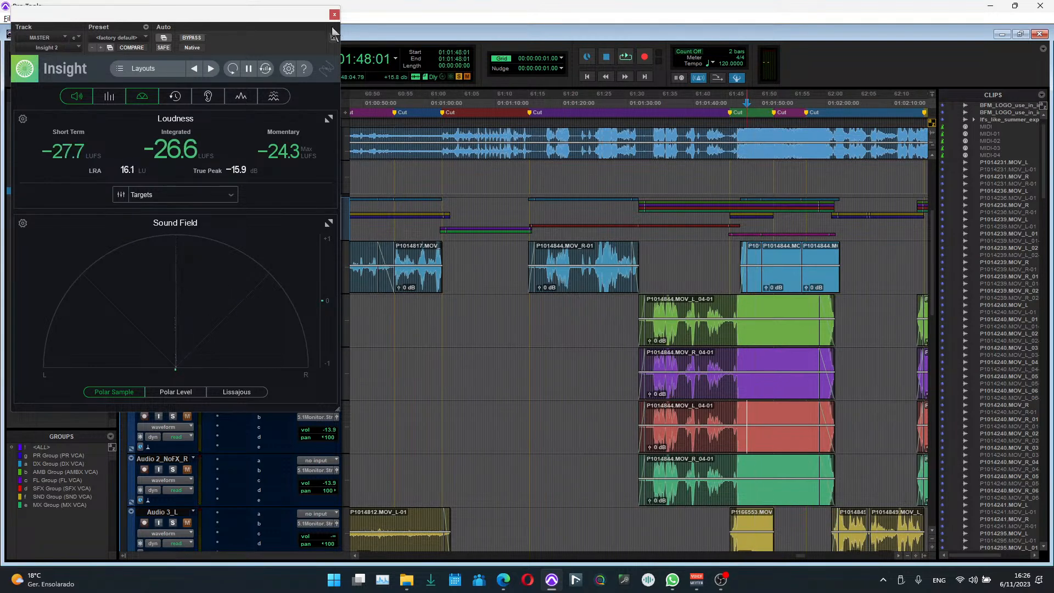
Step: Close the Insight 2 meter and unsolo Audio 2_FX_R
{"action": "left_click", "coordinate": [334, 15]}
{"action": "key", "text": "r"}
{"action": "key", "text": "r"}
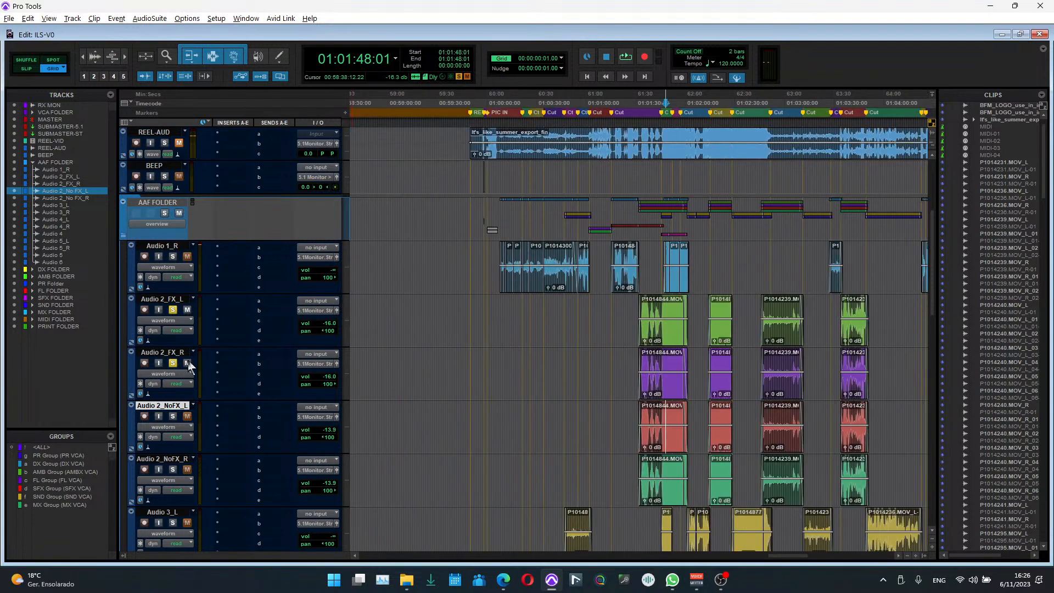
{"action": "left_click", "coordinate": [173, 363]}
Step: Clear all clips from Audio 2_FX_L and delete the track
{"action": "key", "text": "r"}
{"action": "key", "text": "r"}
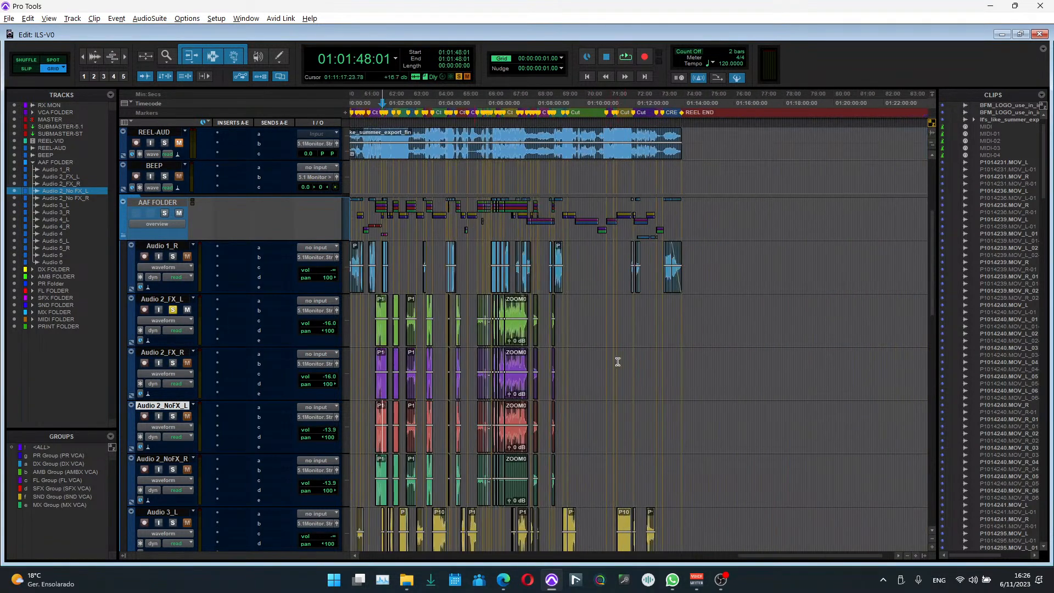
{"action": "scroll", "coordinate": [686, 333], "scroll_direction": "left", "scroll_amount": 3}
{"action": "left_click_drag", "start_coordinate": [847, 336], "coordinate": [428, 323]}
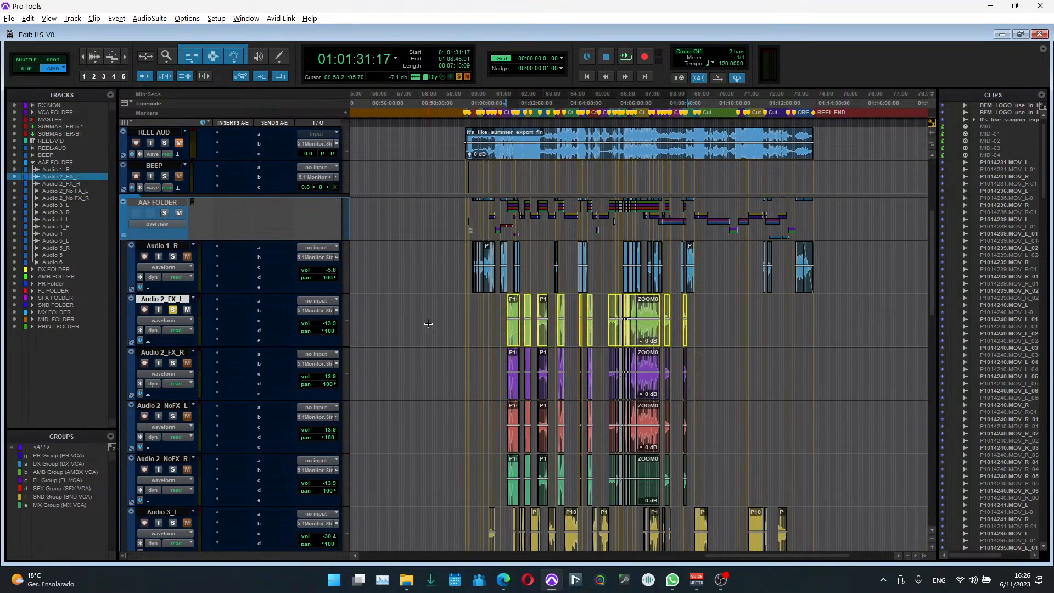
{"action": "key", "text": "Delete"}
{"action": "right_click", "coordinate": [182, 305]}
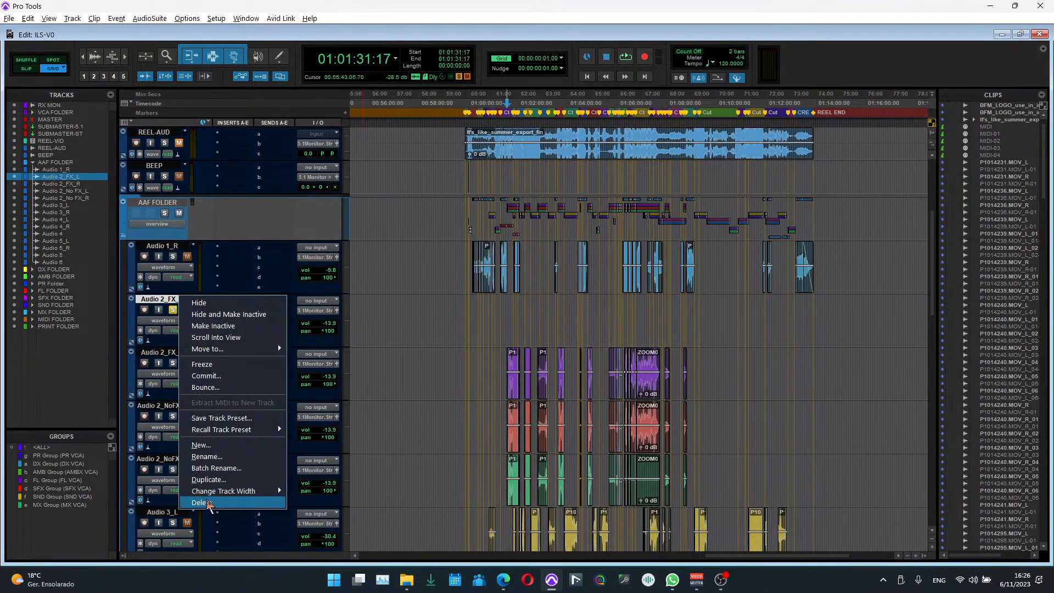
{"action": "left_click", "coordinate": [225, 501]}
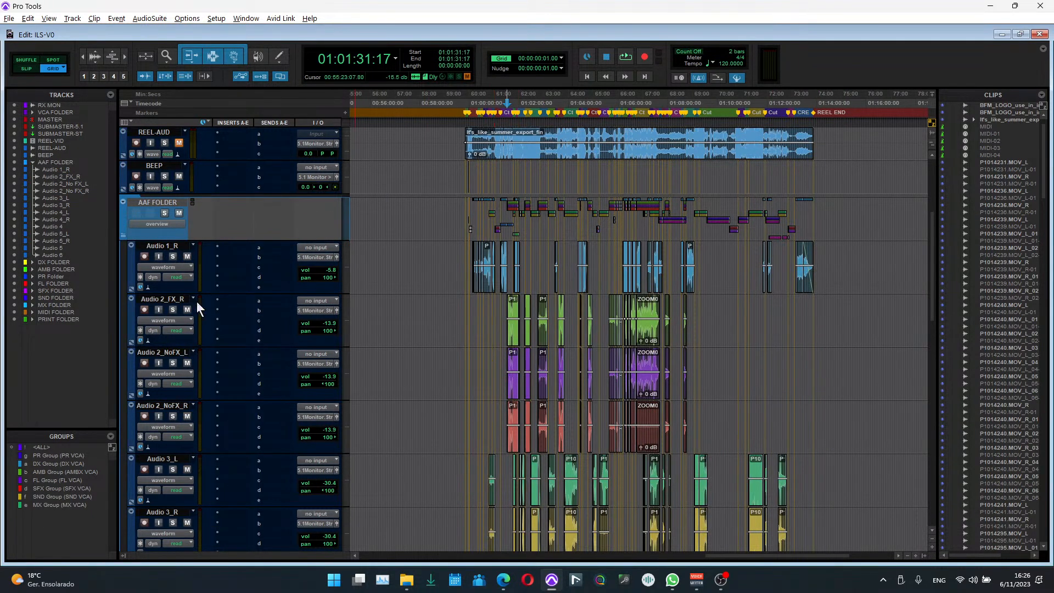
Step: Delete the Audio 2_NoFX_L track together with its clips
{"action": "right_click", "coordinate": [181, 353]}
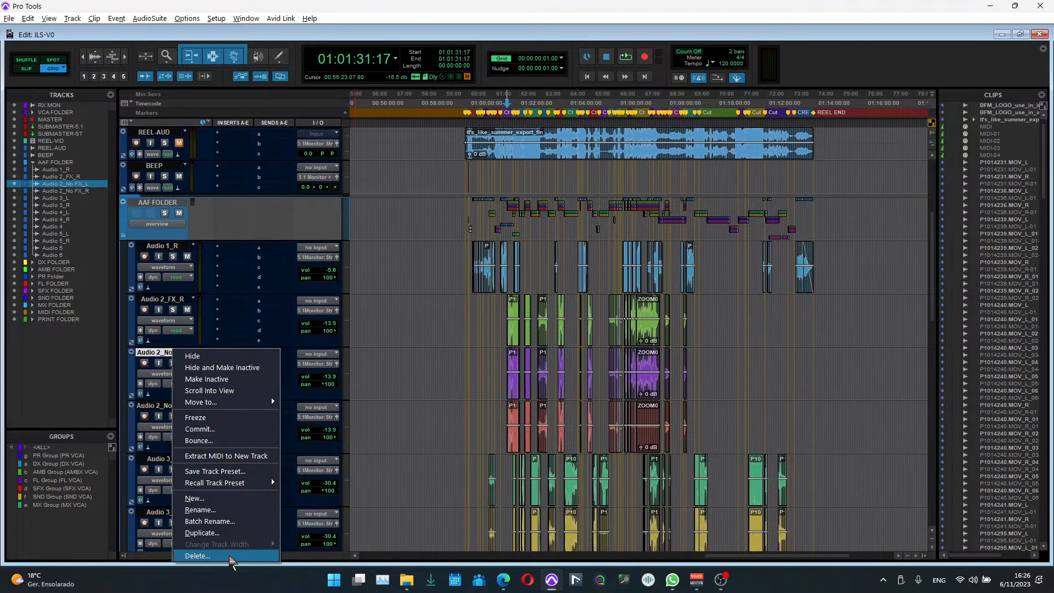
{"action": "left_click", "coordinate": [233, 558]}
{"action": "left_click", "coordinate": [613, 236]}
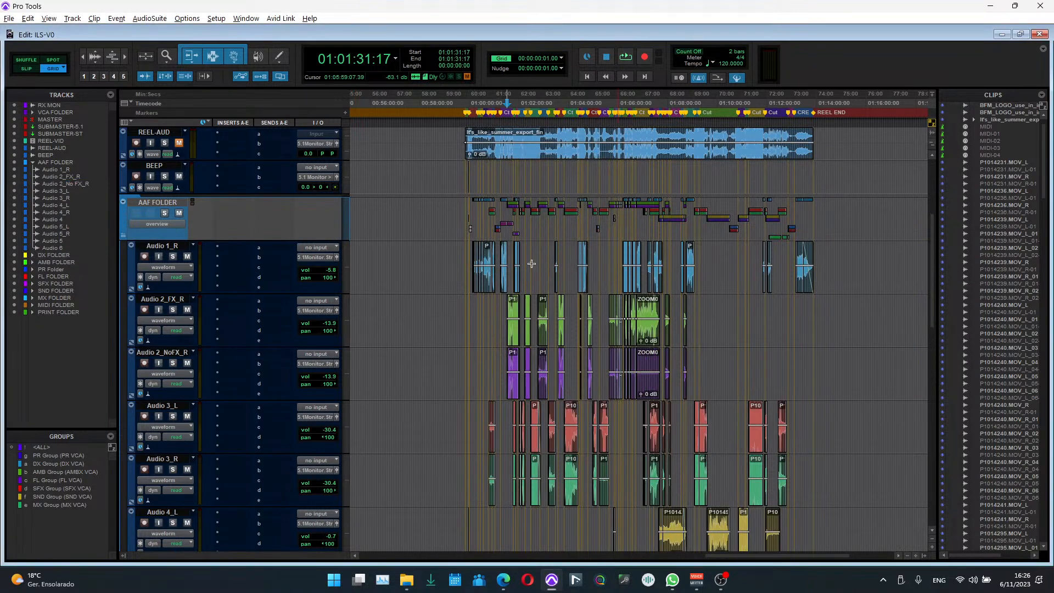
Step: Delete the Audio 3_L track together with its clips
{"action": "left_click", "coordinate": [174, 406]}
{"action": "right_click", "coordinate": [187, 405]}
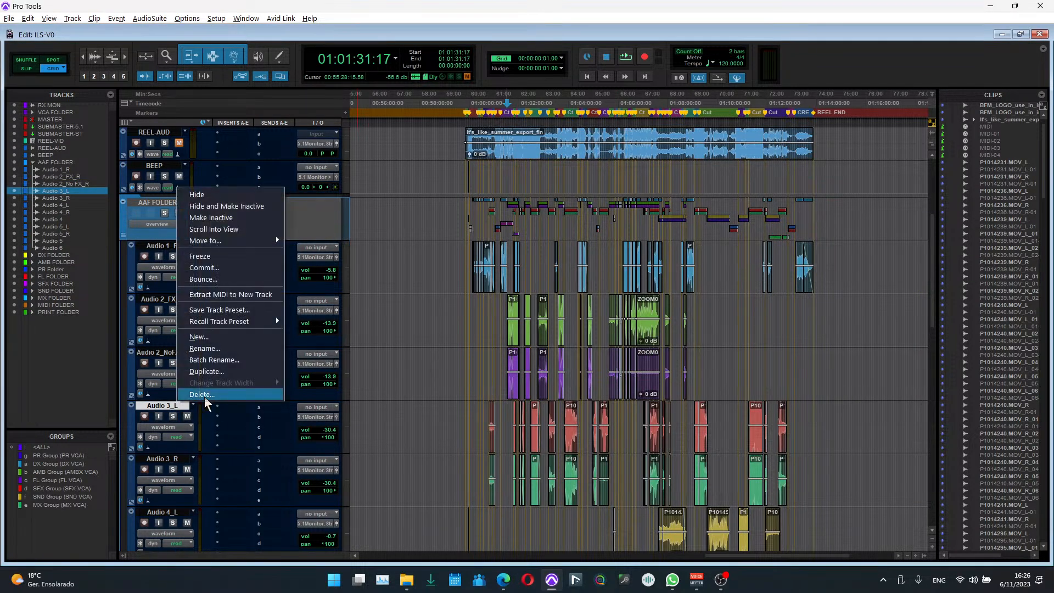
{"action": "left_click", "coordinate": [207, 399]}
{"action": "left_click", "coordinate": [613, 237]}
Step: Solo Audio 4_L and Audio 4_R and play the P1014240 clips from about 01:08:00
{"action": "scroll", "coordinate": [413, 400], "scroll_direction": "down", "scroll_amount": 1}
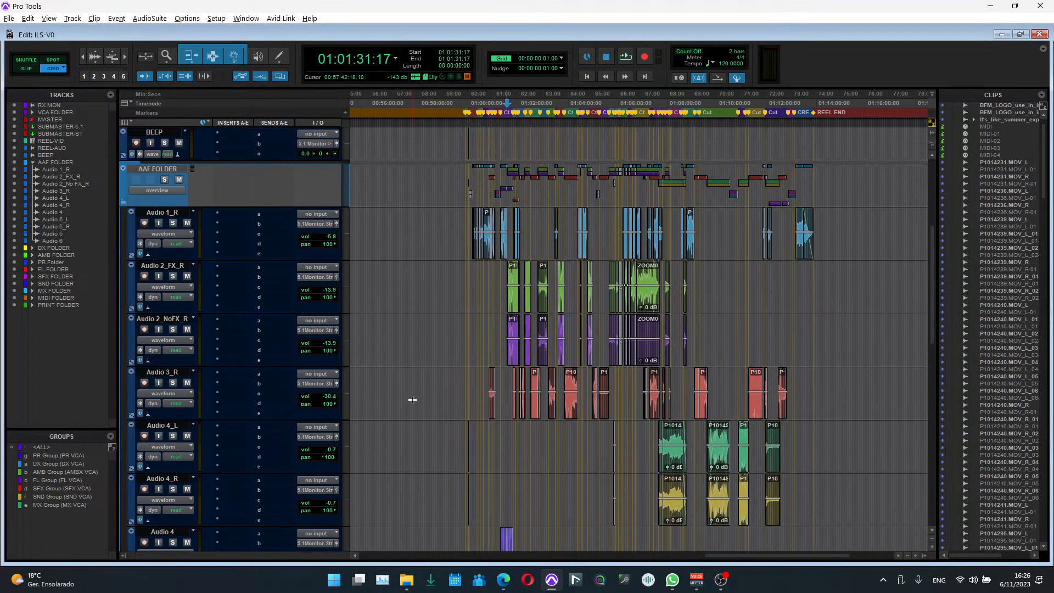
{"action": "left_click", "coordinate": [189, 425]}
{"action": "scroll", "coordinate": [661, 439], "scroll_direction": "up", "scroll_amount": 4}
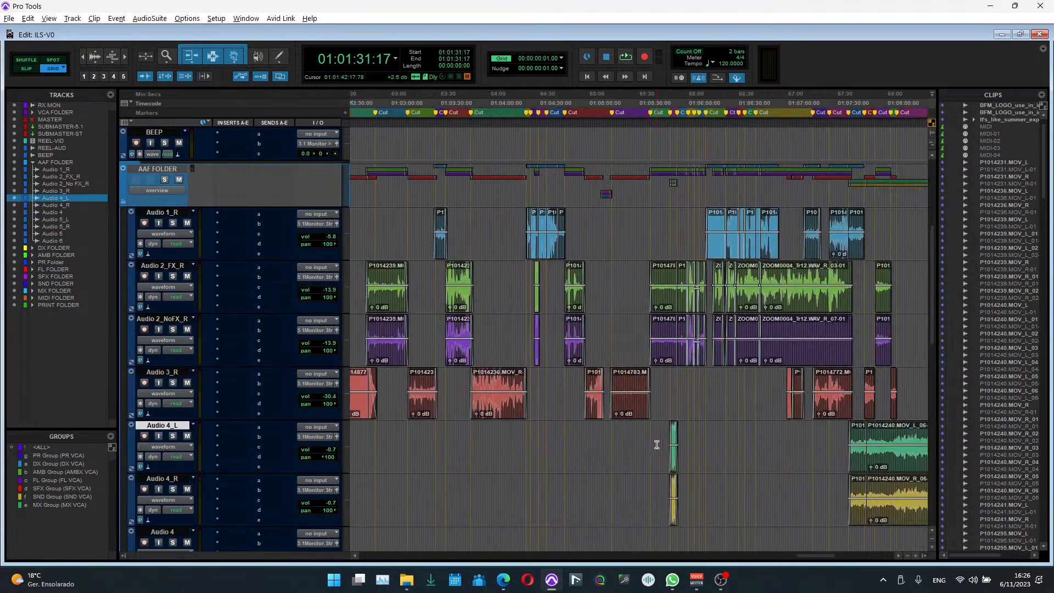
{"action": "left_click", "coordinate": [623, 437]}
{"action": "left_click", "coordinate": [623, 489], "text": "shift"}
{"action": "key", "text": "shift+s"}
{"action": "key", "text": "space"}
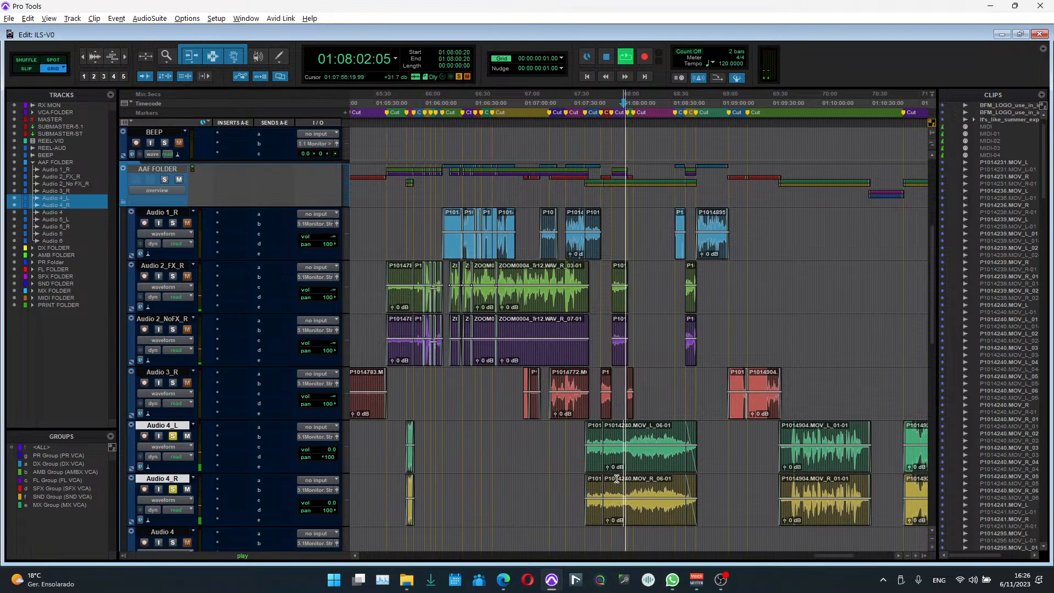
{"action": "key", "text": "space"}
Step: Open the Insight 2 meter on the MASTER track and play the soloed Audio 4 pair to check its sound field
{"action": "scroll", "coordinate": [528, 470], "scroll_direction": "up", "scroll_amount": 6}
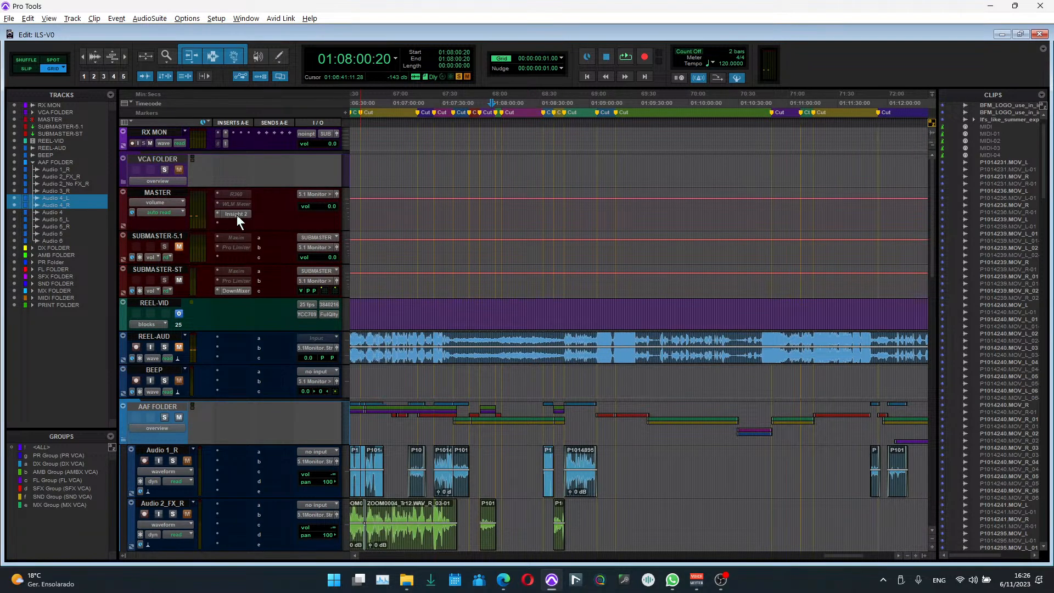
{"action": "left_click", "coordinate": [237, 215]}
{"action": "scroll", "coordinate": [603, 427], "scroll_direction": "down", "scroll_amount": 5}
{"action": "key", "text": "space"}
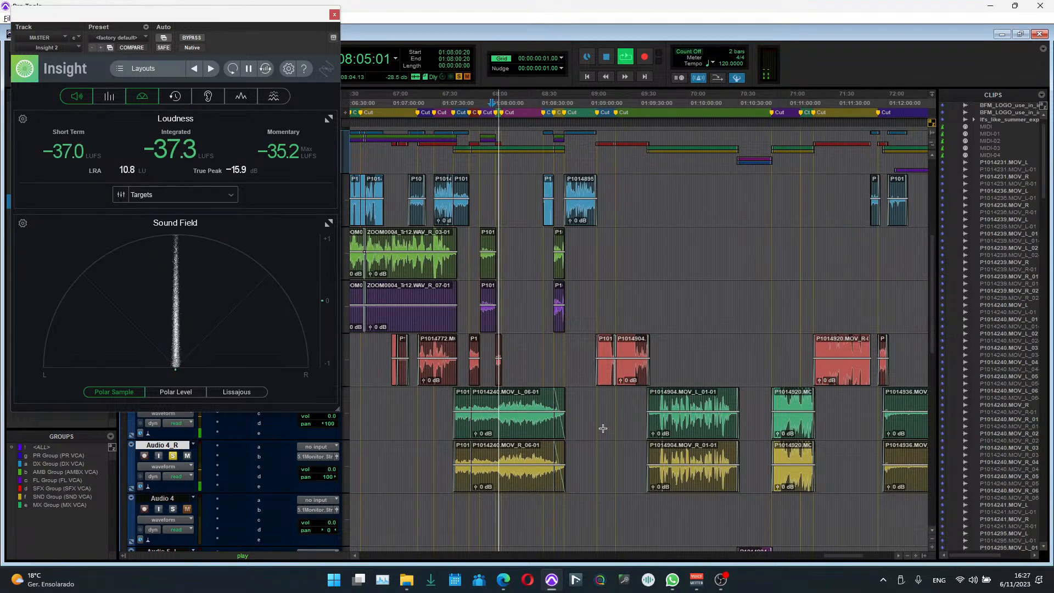
{"action": "key", "text": "space"}
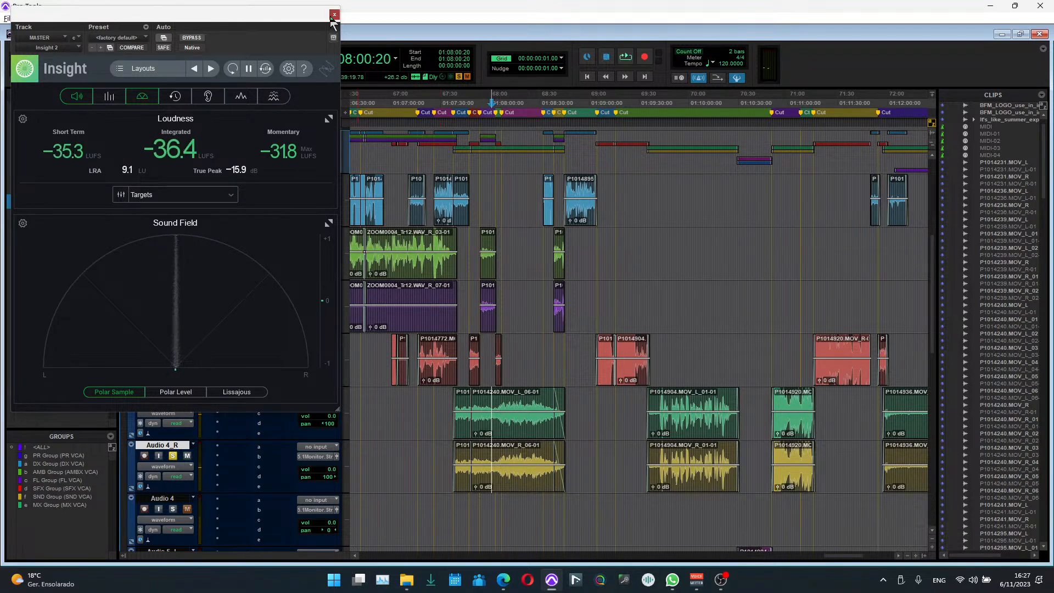
Step: Close the Insight 2 meter and delete the Audio 4_L track together with its clips
{"action": "key", "text": "ctrl+bracketleft"}
{"action": "key", "text": "ctrl+bracketleft"}
{"action": "left_click", "coordinate": [333, 15]}
{"action": "left_click_drag", "start_coordinate": [738, 421], "coordinate": [404, 419]}
{"action": "right_click", "coordinate": [177, 395]}
{"action": "left_click", "coordinate": [269, 380]}
{"action": "left_click", "coordinate": [612, 236]}
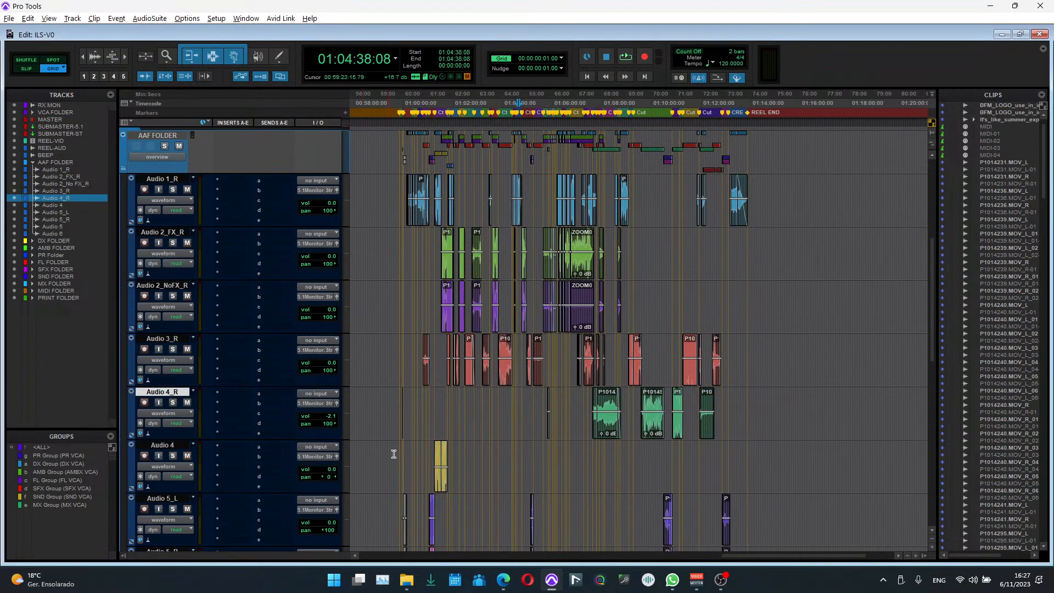
Step: Select the Audio 5_L clips following the BFM logo clip and inspect the first one, P1014815, against its Audio 5_R counterpart
{"action": "scroll", "coordinate": [173, 409], "scroll_direction": "down", "scroll_amount": 3}
{"action": "left_click", "coordinate": [174, 345]}
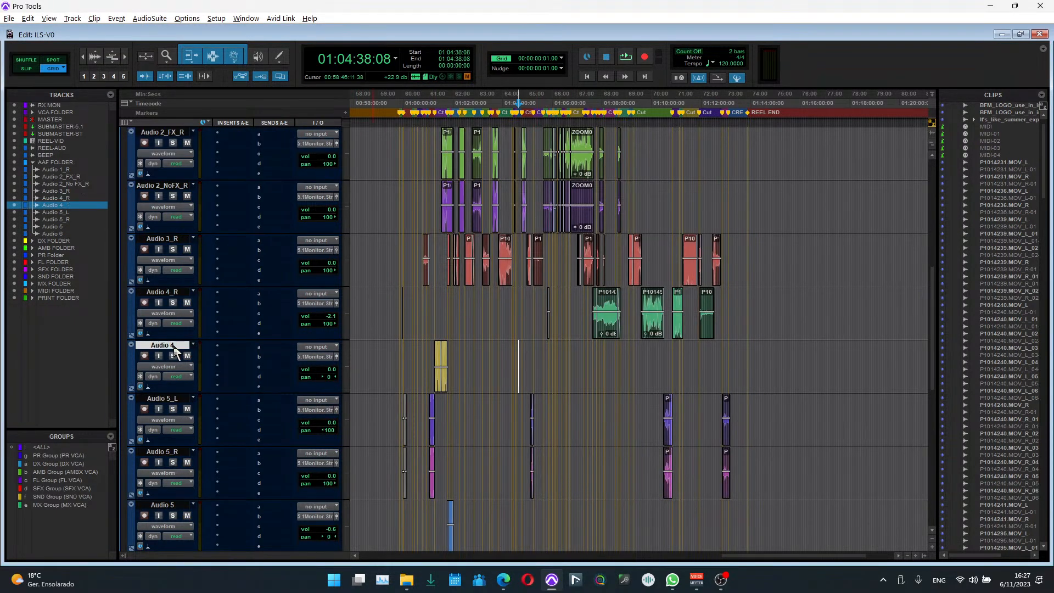
{"action": "left_click", "coordinate": [174, 399]}
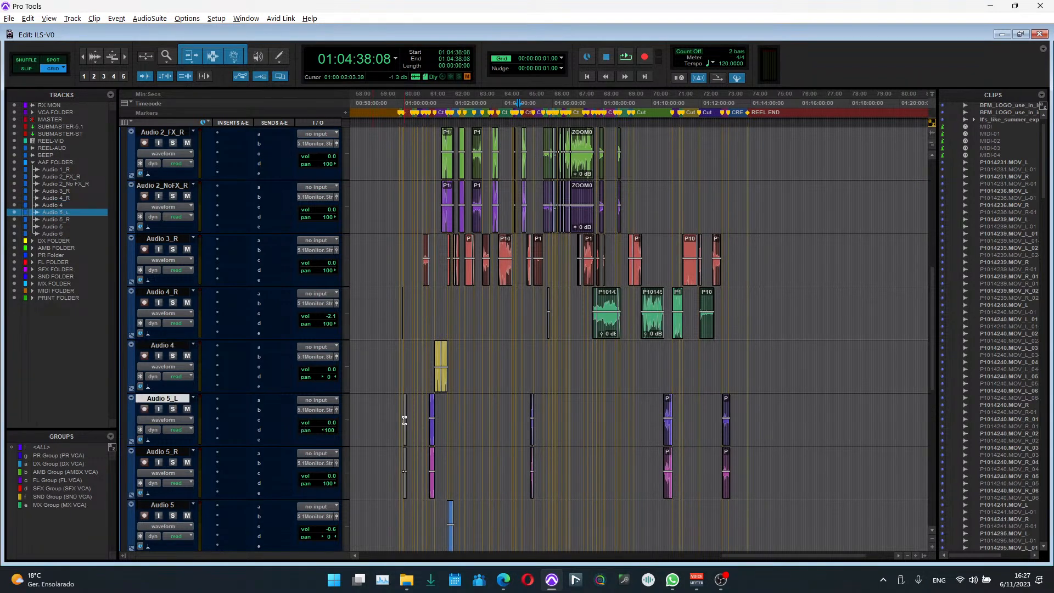
{"action": "left_click_drag", "start_coordinate": [421, 426], "coordinate": [775, 431]}
{"action": "key", "text": "t"}
{"action": "key", "text": "t"}
{"action": "key", "text": "t"}
{"action": "key", "text": "t"}
{"action": "key", "text": "t"}
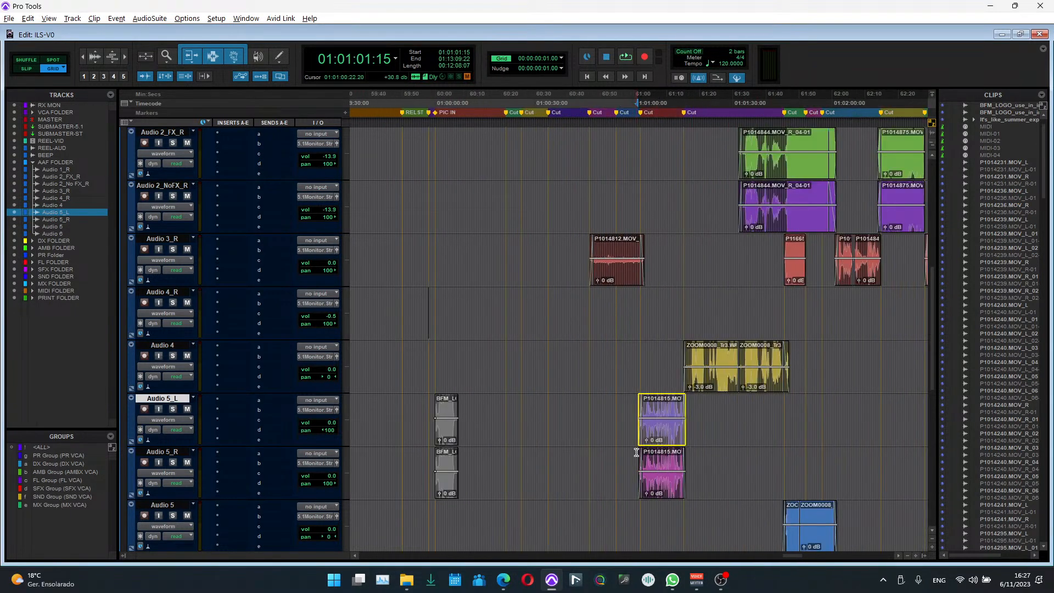
{"action": "key", "text": "t"}
{"action": "key", "text": "r"}
Step: Compare the waveforms of the P1014783 and P1014904 clips on Audio 5_L and Audio 5_R along the timeline
{"action": "scroll", "coordinate": [636, 453], "scroll_direction": "right", "scroll_amount": 15}
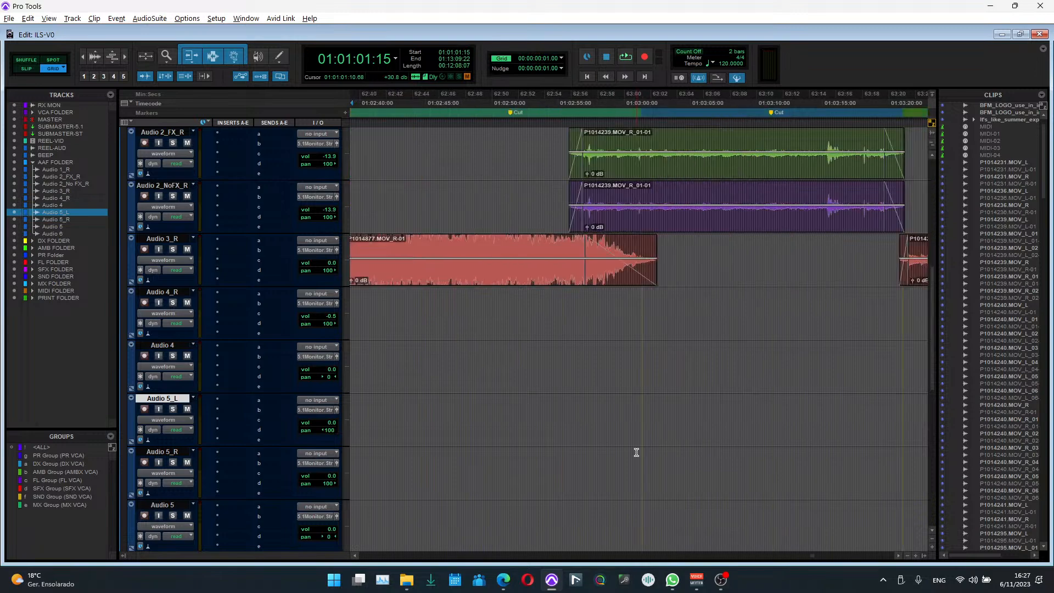
{"action": "scroll", "coordinate": [637, 453], "scroll_direction": "right", "scroll_amount": 5}
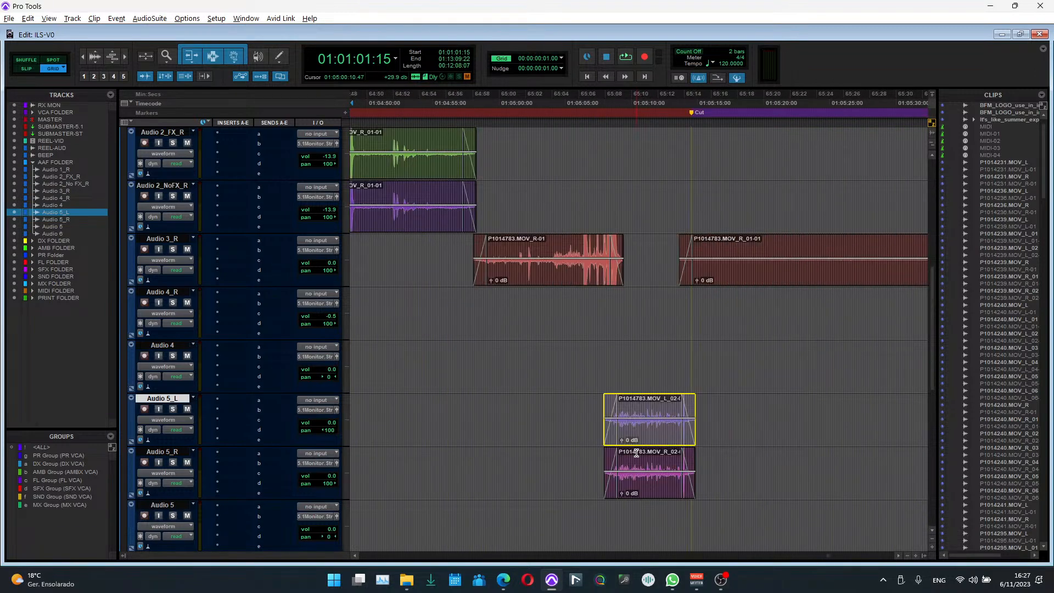
{"action": "scroll", "coordinate": [637, 453], "scroll_direction": "right", "scroll_amount": 20}
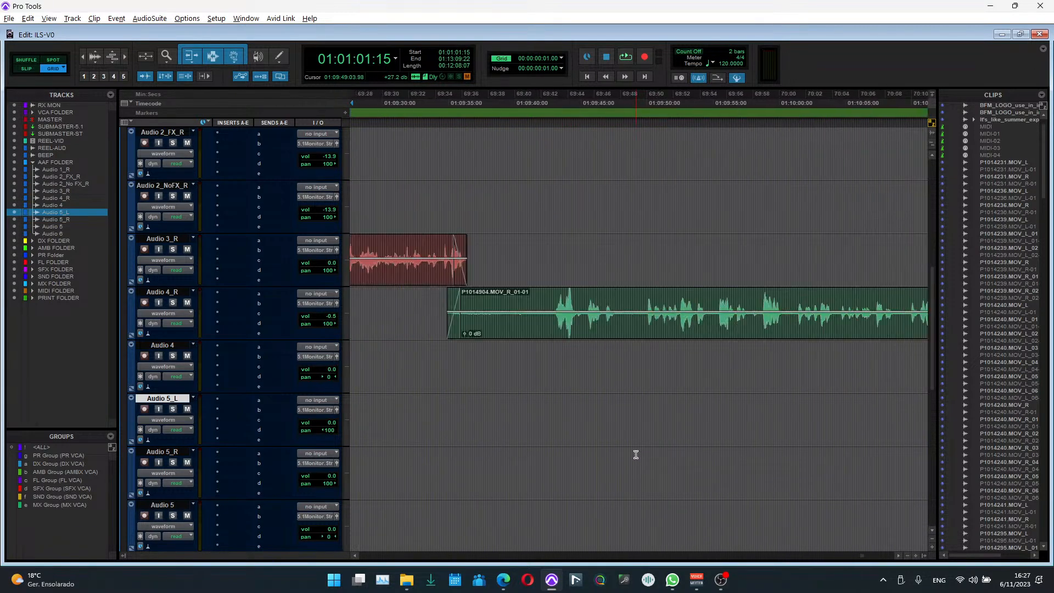
{"action": "key", "text": "r"}
{"action": "key", "text": "r"}
{"action": "key", "text": "r"}
{"action": "key", "text": "t"}
{"action": "key", "text": "t"}
{"action": "scroll", "coordinate": [678, 446], "scroll_direction": "right", "scroll_amount": 3}
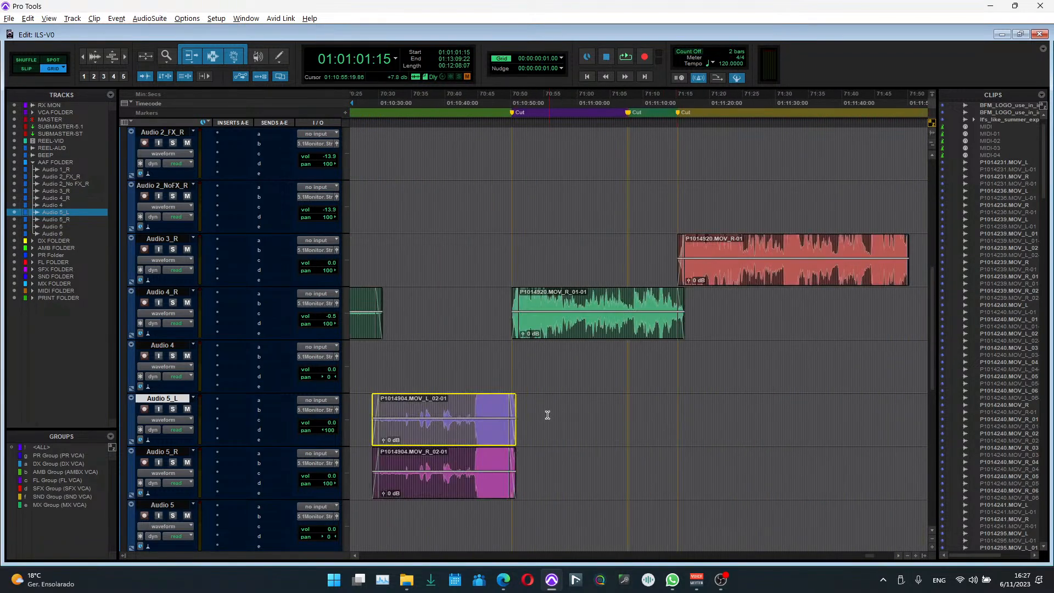
{"action": "key", "text": "t"}
{"action": "scroll", "coordinate": [555, 438], "scroll_direction": "left", "scroll_amount": 5}
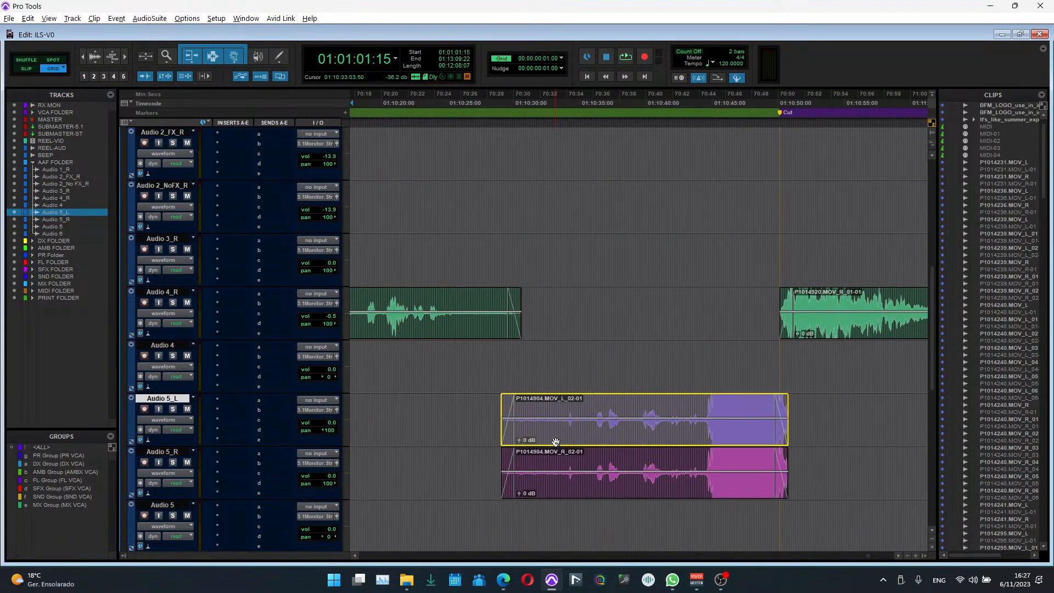
{"action": "key", "text": "r"}
{"action": "key", "text": "r"}
{"action": "key", "text": "r"}
{"action": "key", "text": "r"}
{"action": "key", "text": "r"}
{"action": "key", "text": "r"}
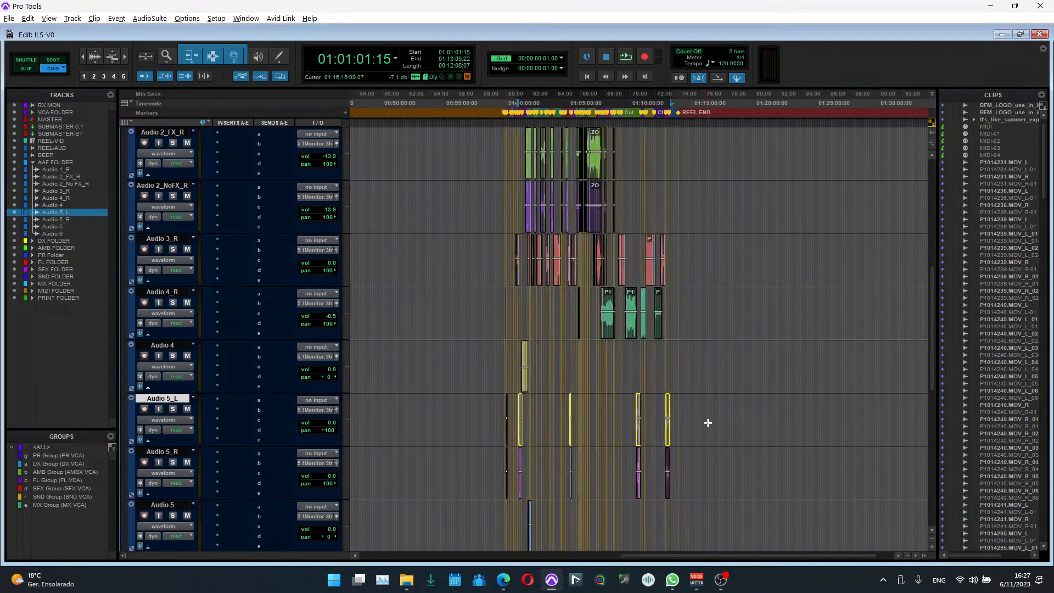
Step: Delete all Audio 5_L clips after the BFM logo clip, keeping the logo clip on the track
{"action": "left_click_drag", "start_coordinate": [706, 433], "coordinate": [513, 411]}
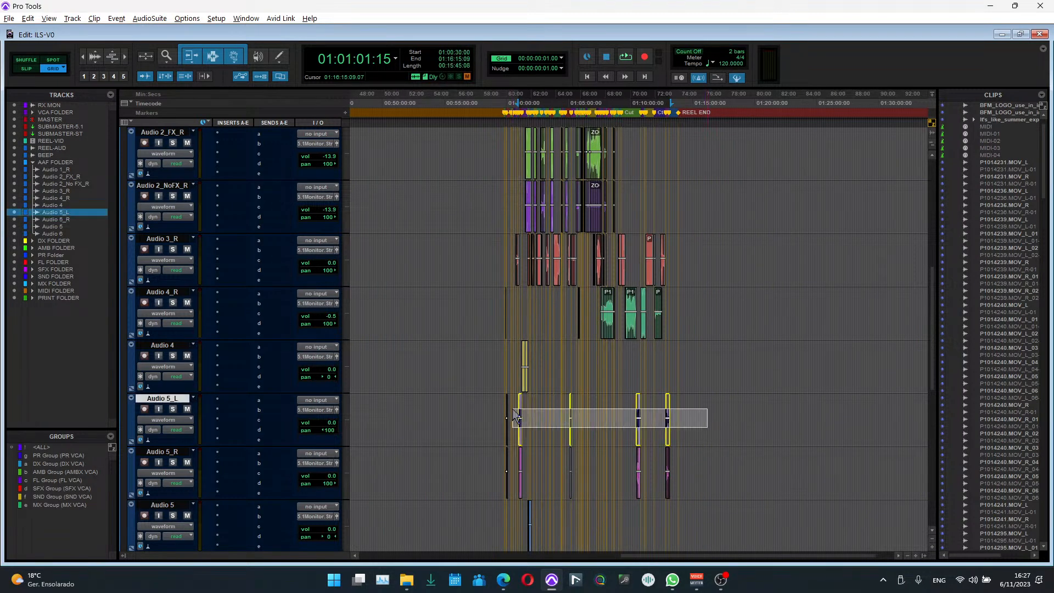
{"action": "key", "text": "Delete"}
{"action": "left_click", "coordinate": [520, 413]}
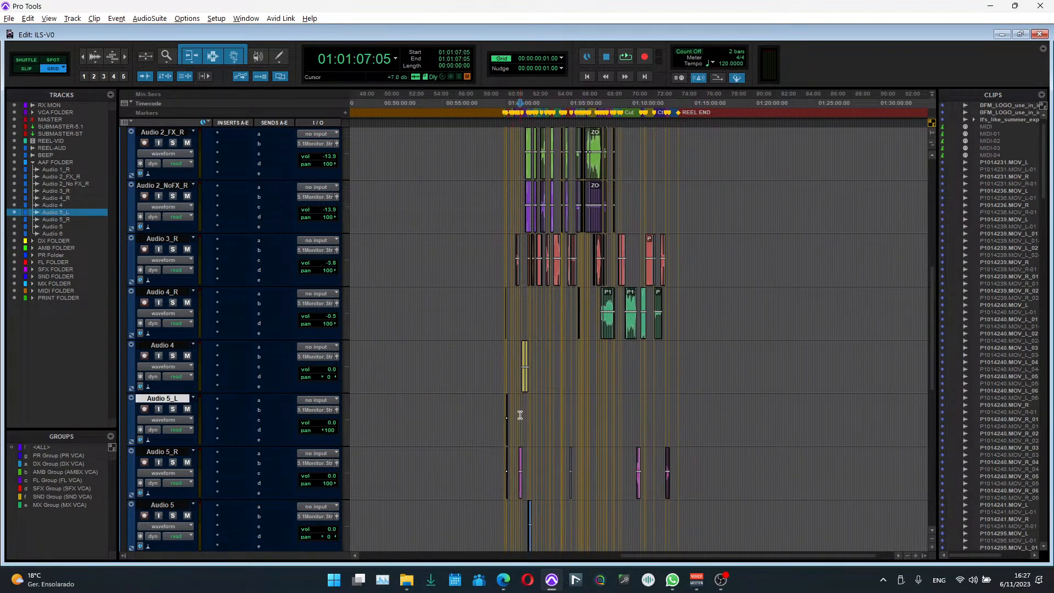
{"action": "key", "text": "t"}
{"action": "key", "text": "t"}
{"action": "key", "text": "t"}
{"action": "key", "text": "t"}
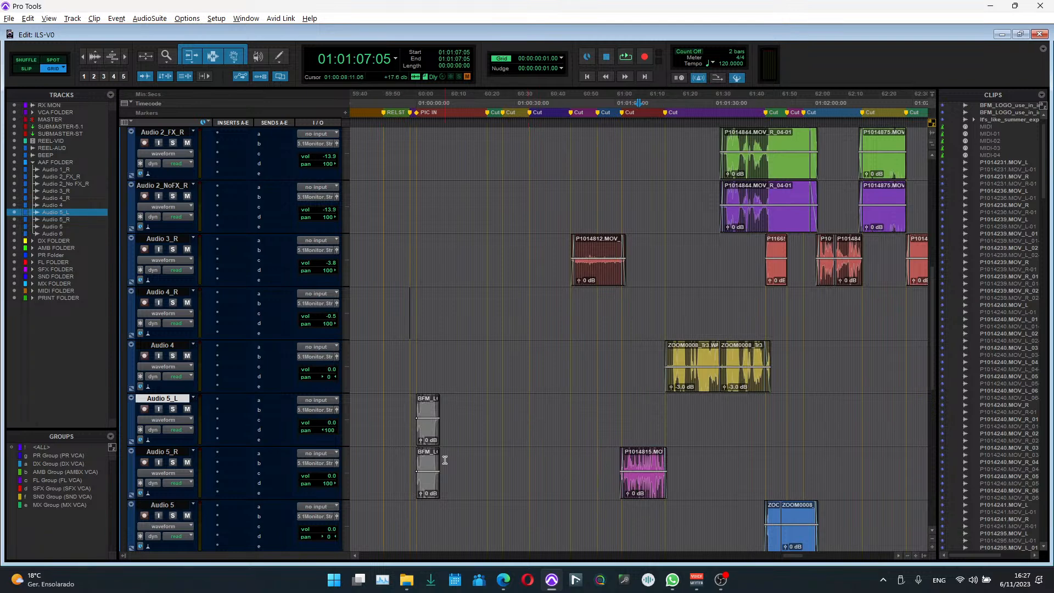
Step: Look over the remaining clips on the AAF tracks from Audio 1_R through Audio 6
{"action": "scroll", "coordinate": [454, 440], "scroll_direction": "down", "scroll_amount": 2}
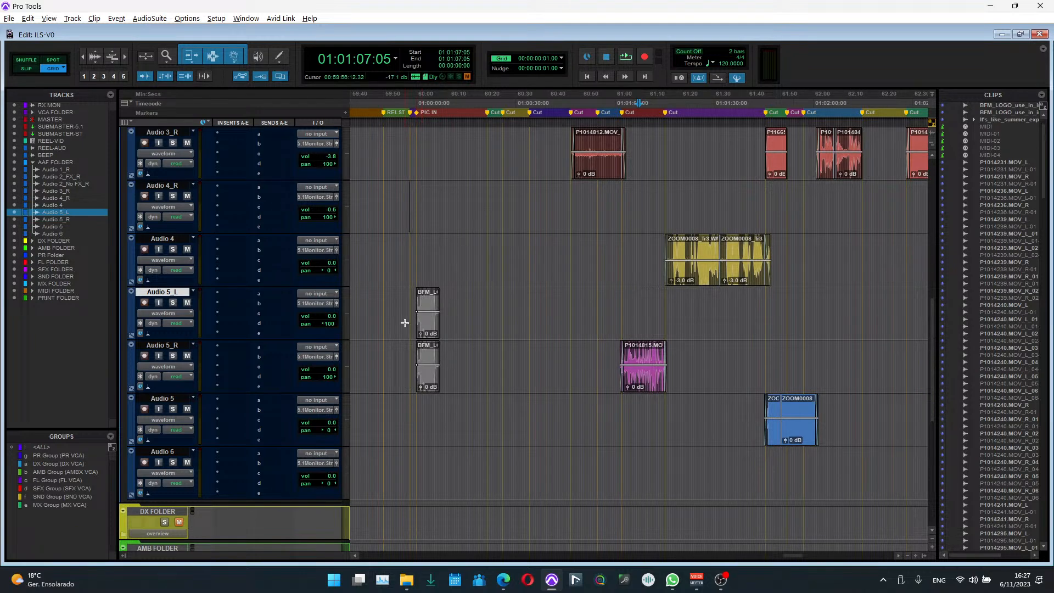
{"action": "scroll", "coordinate": [581, 395], "scroll_direction": "right", "scroll_amount": 5}
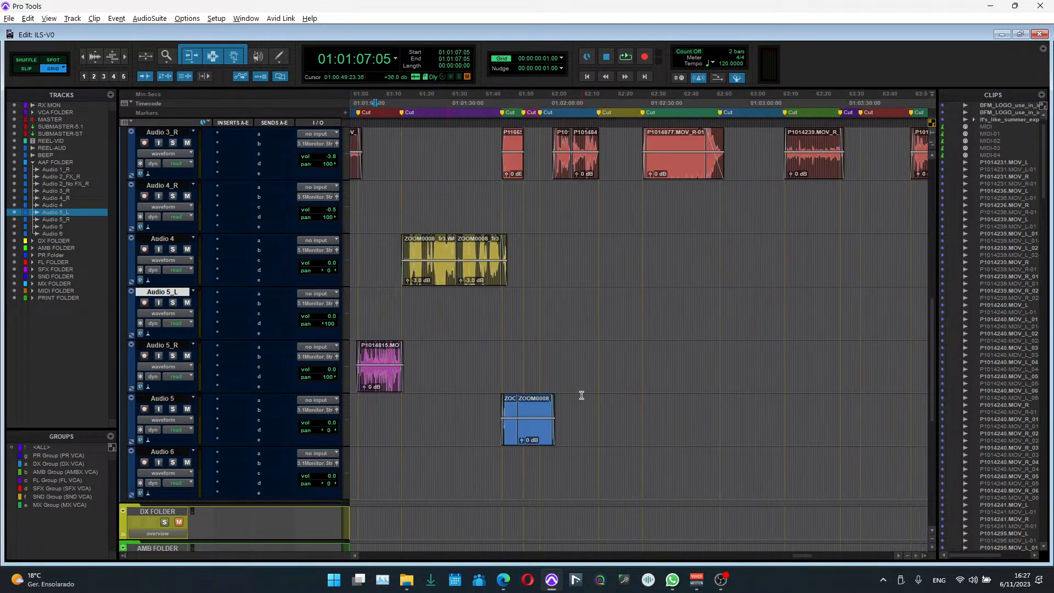
{"action": "scroll", "coordinate": [582, 396], "scroll_direction": "down", "scroll_amount": 8}
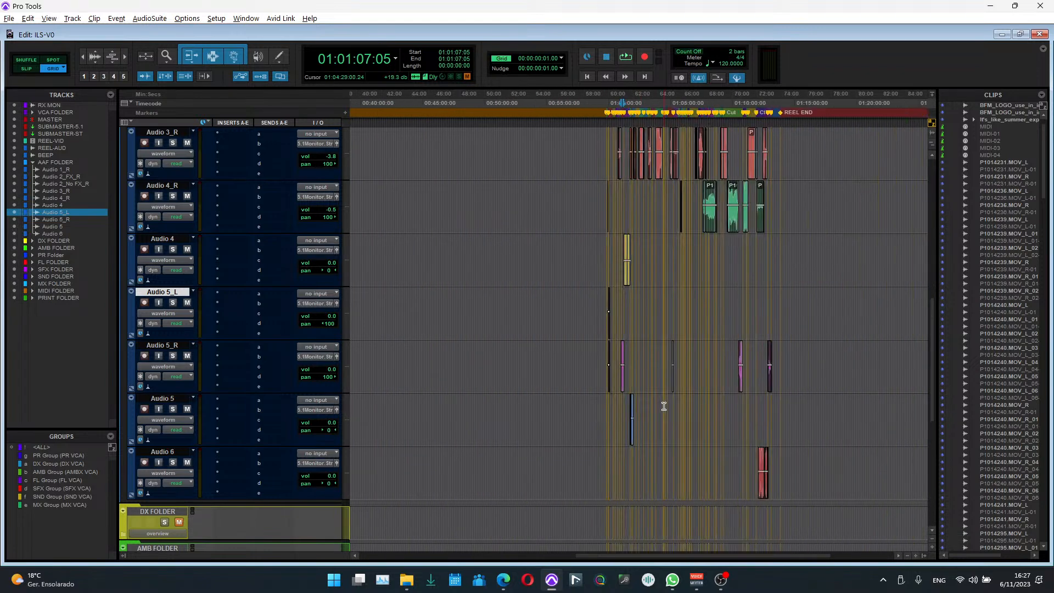
{"action": "left_click", "coordinate": [543, 407]}
{"action": "scroll", "coordinate": [564, 338], "scroll_direction": "up", "scroll_amount": 3}
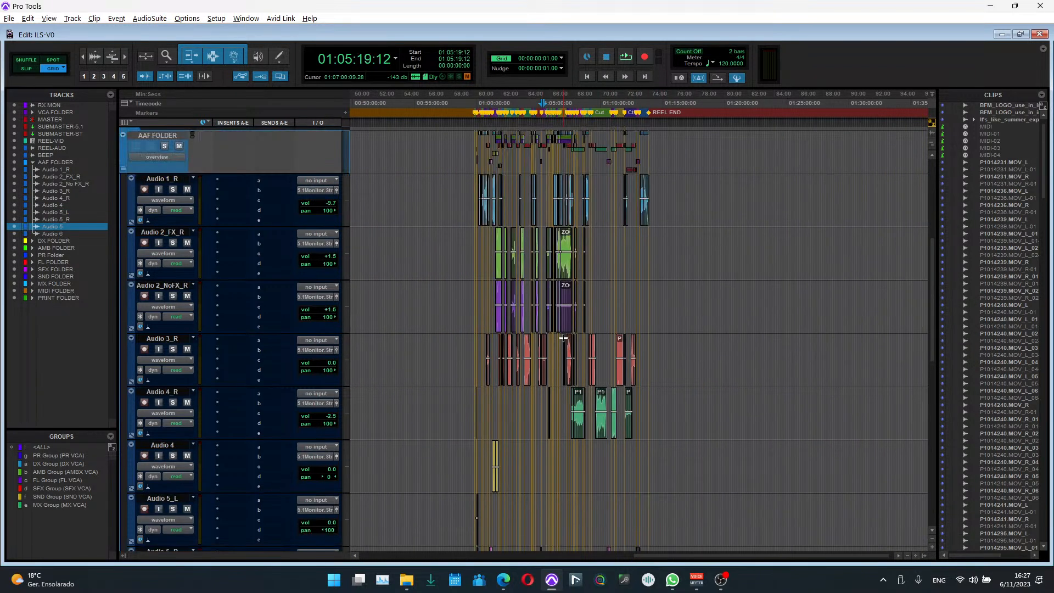
{"action": "left_click", "coordinate": [624, 245]}
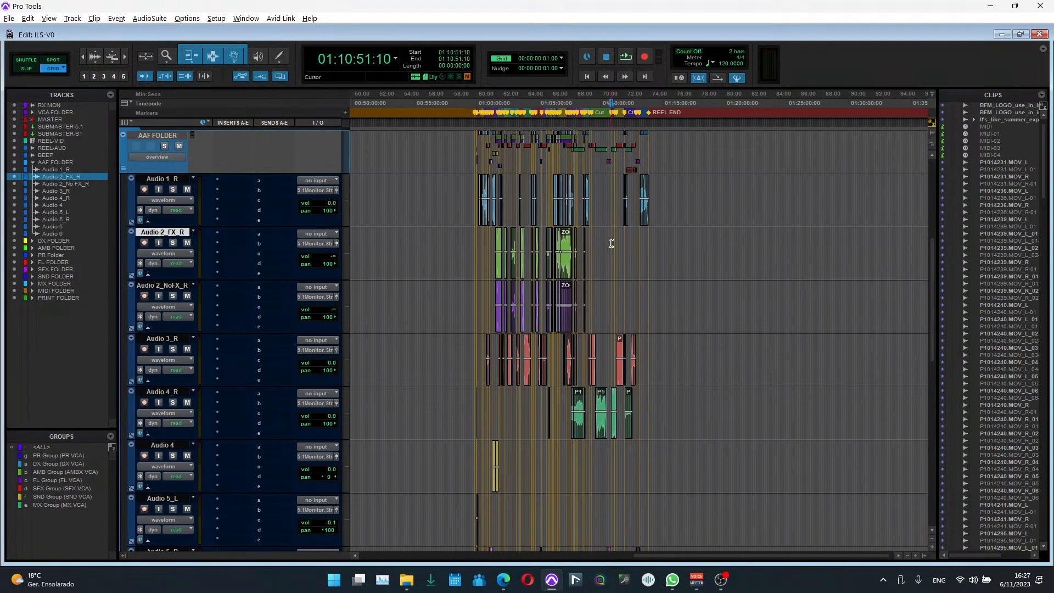
{"action": "key", "text": "ctrl+]"}
{"action": "key", "text": "ctrl+]"}
{"action": "key", "text": "ctrl+["}
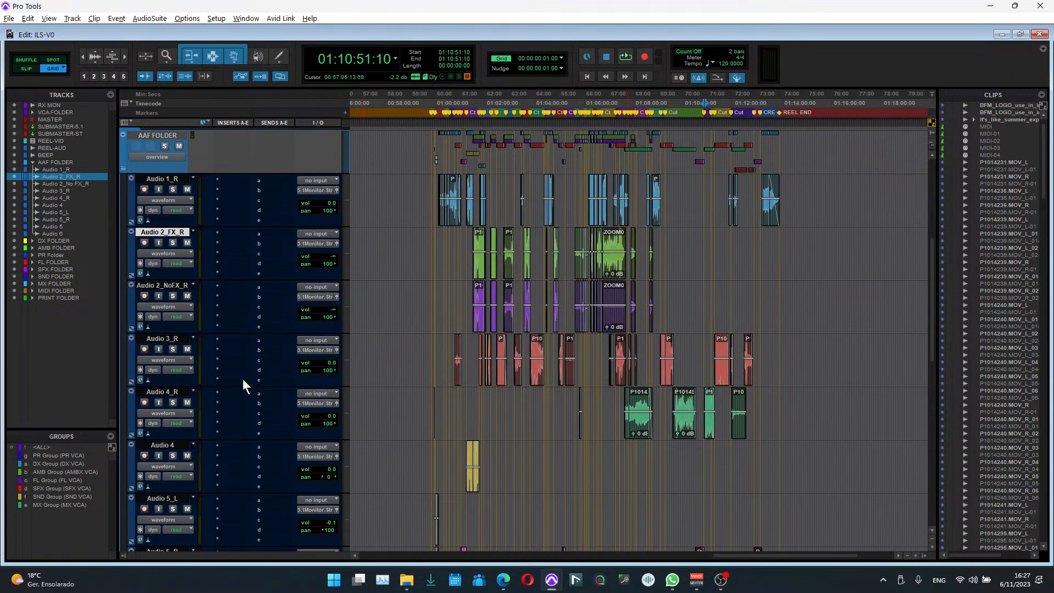
Step: Open the Audio 3_R output window and switch its track, followed by all AAF tracks, to the pan automation view
{"action": "left_click", "coordinate": [337, 351]}
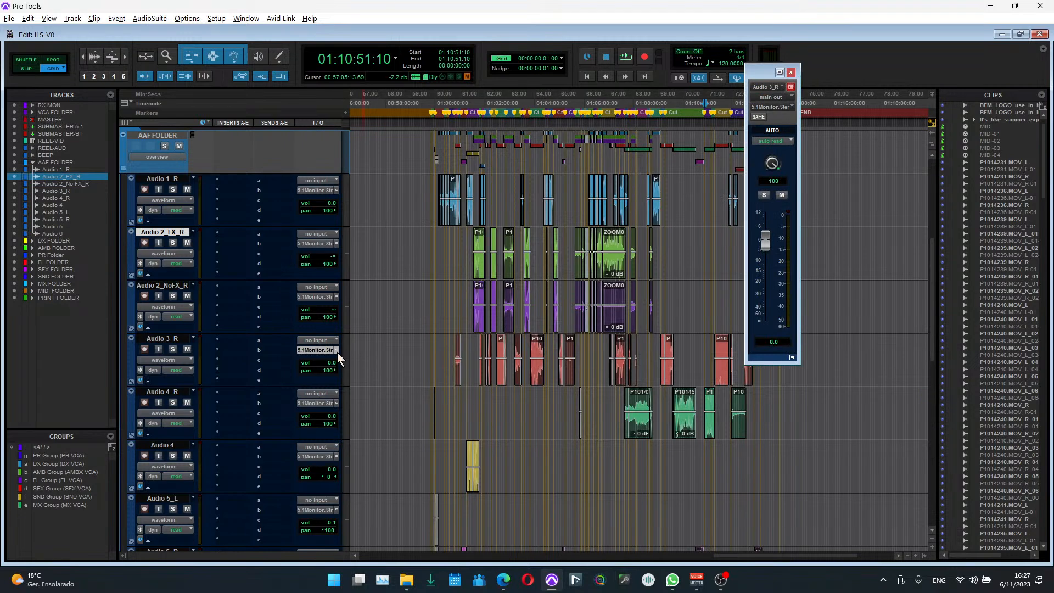
{"action": "left_click", "coordinate": [774, 163], "text": "ctrl+super"}
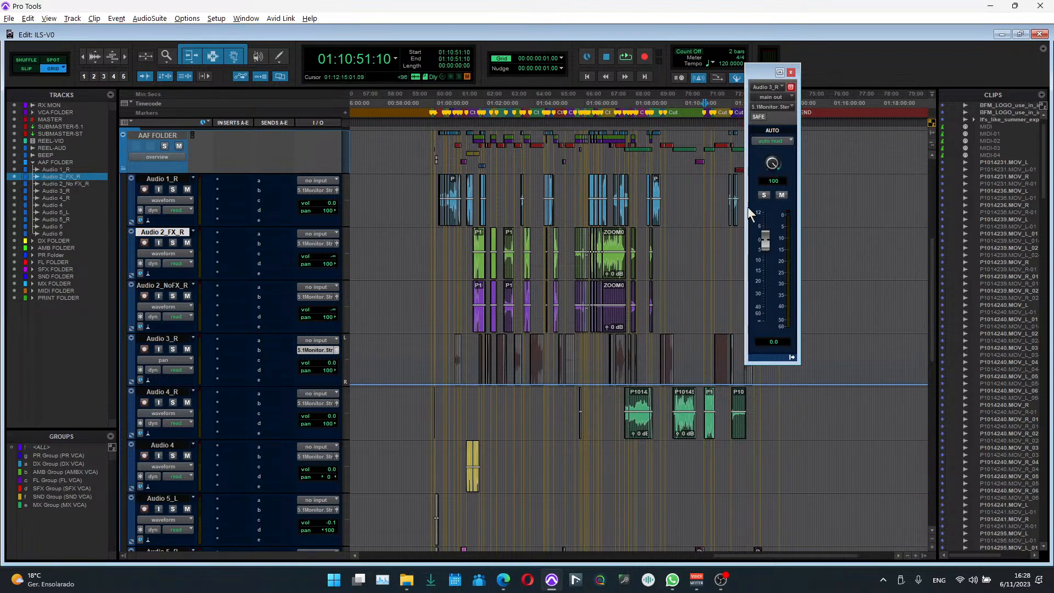
{"action": "scroll", "coordinate": [552, 371], "scroll_direction": "right", "scroll_amount": 3}
{"action": "scroll", "coordinate": [513, 375], "scroll_direction": "left", "scroll_amount": 3}
{"action": "left_click", "coordinate": [773, 166], "text": "ctrl+alt+super"}
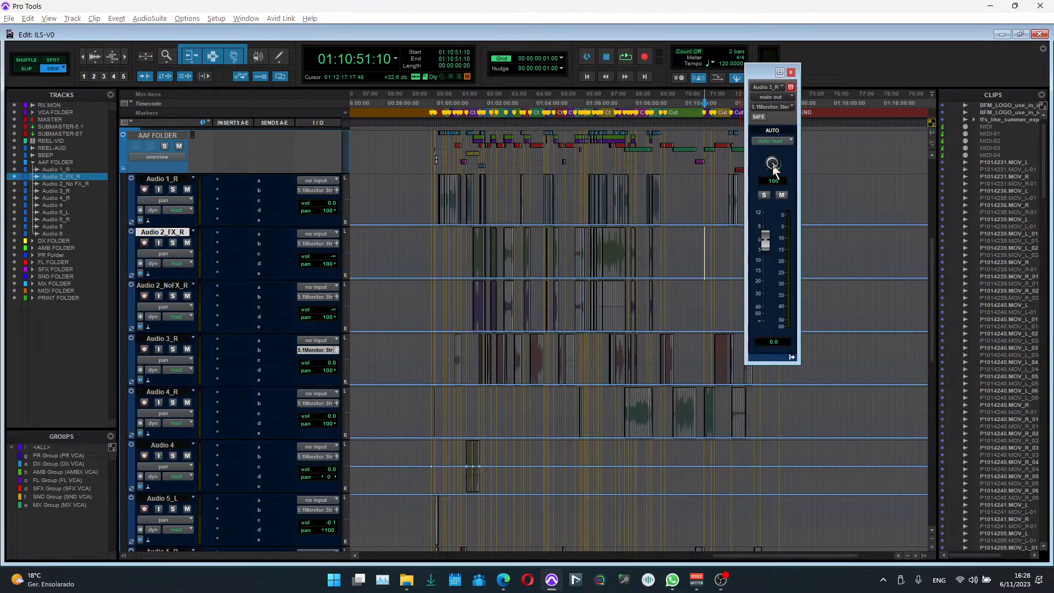
Step: Check the track view choices of Audio 6 and Audio 5, close the Audio 3_R output window, and review the tracks' pan automation
{"action": "scroll", "coordinate": [516, 367], "scroll_direction": "down", "scroll_amount": 5}
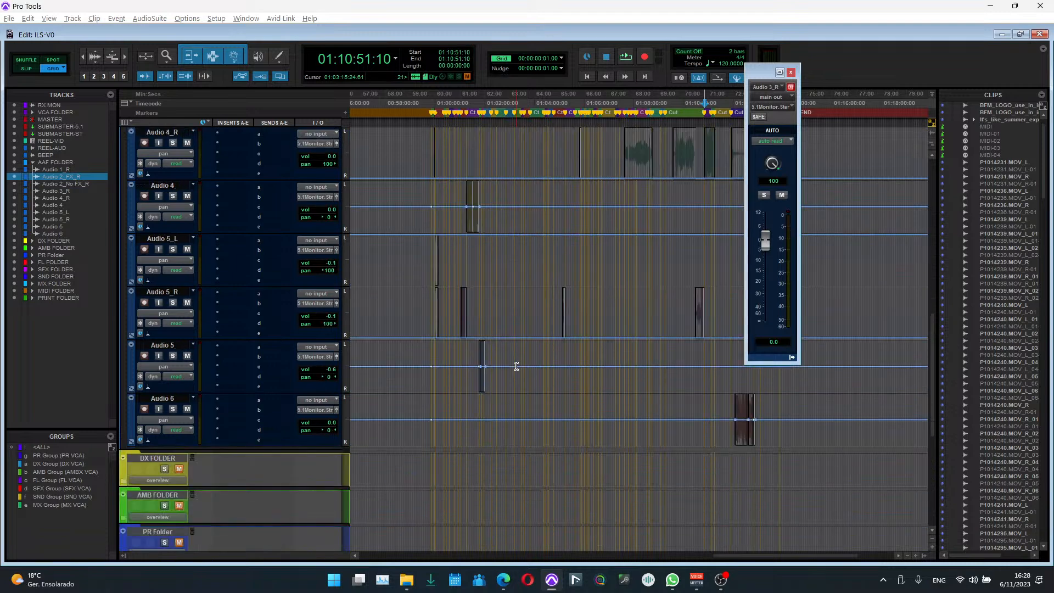
{"action": "left_click", "coordinate": [168, 420]}
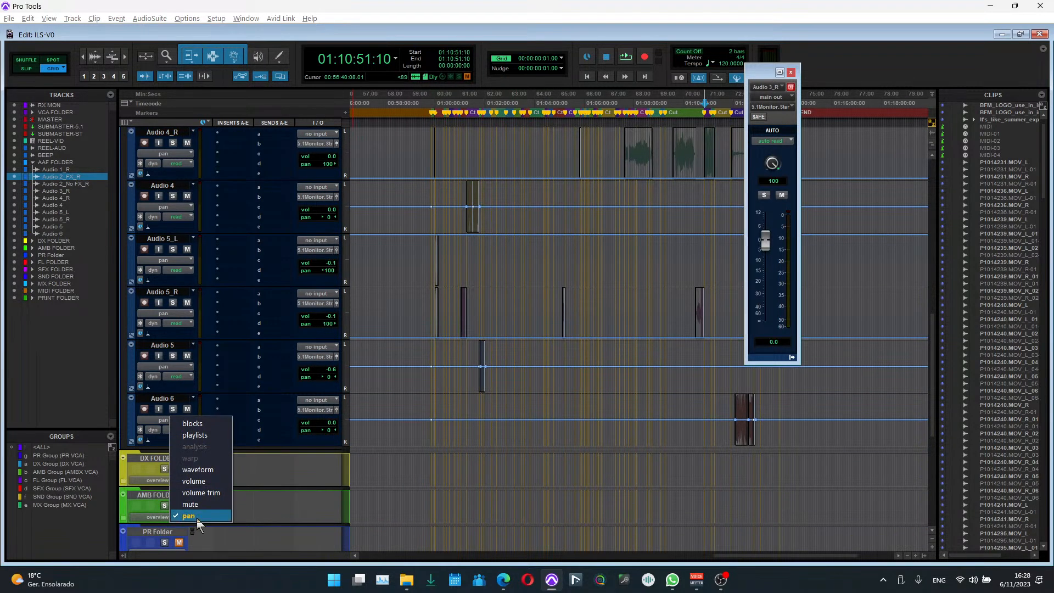
{"action": "left_click", "coordinate": [183, 366]}
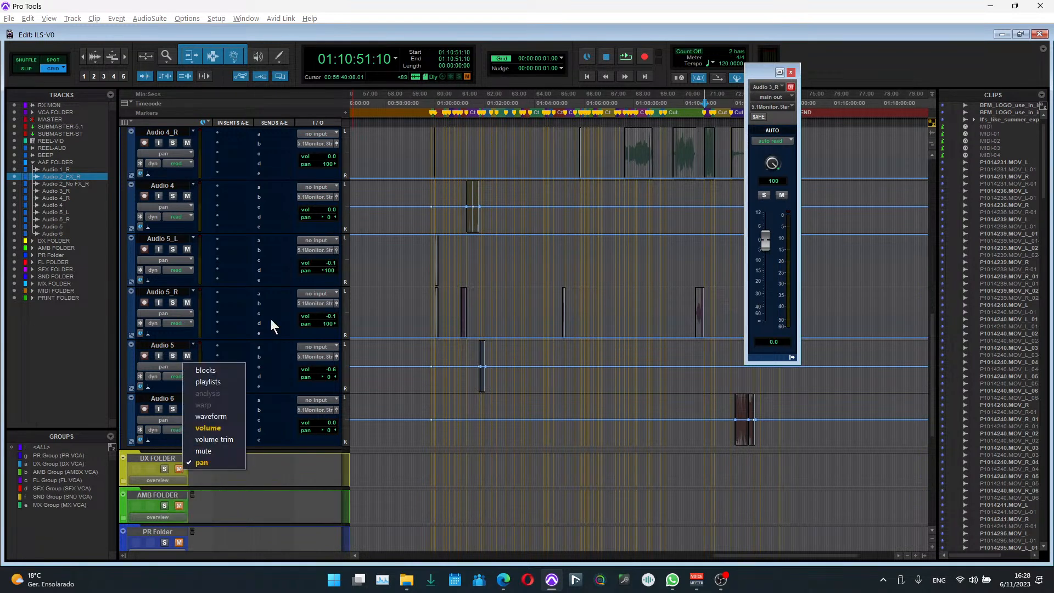
{"action": "left_click", "coordinate": [613, 259]}
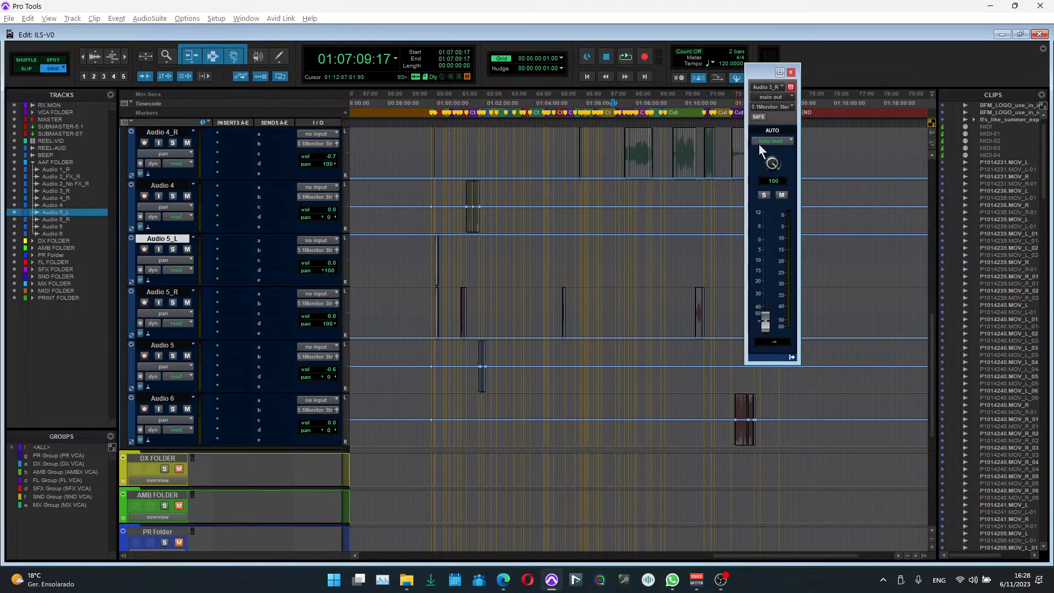
{"action": "left_click", "coordinate": [791, 72]}
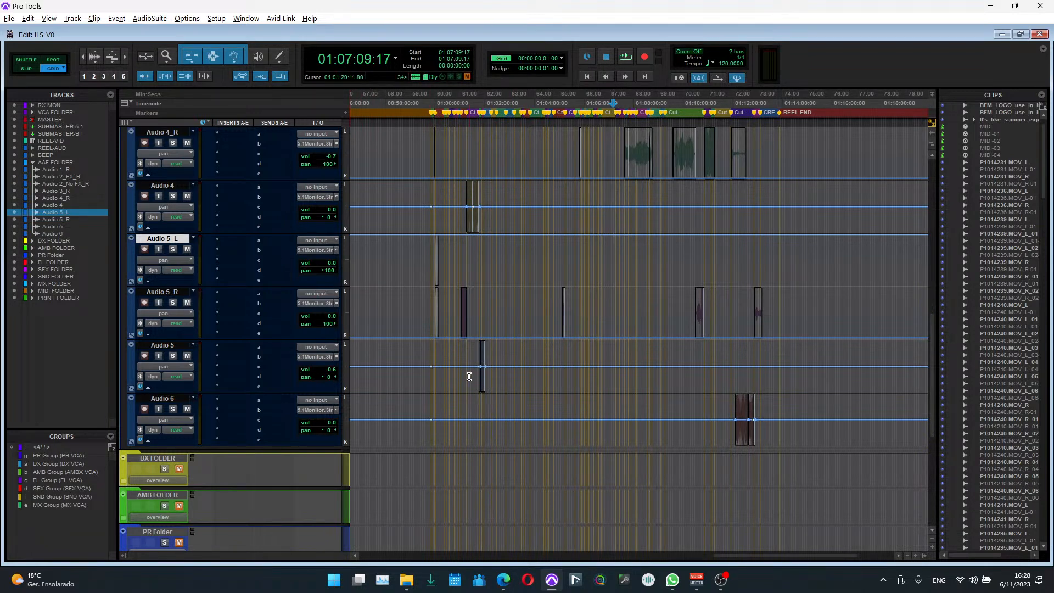
{"action": "scroll", "coordinate": [484, 384], "scroll_direction": "up", "scroll_amount": 2}
{"action": "scroll", "coordinate": [489, 381], "scroll_direction": "up", "scroll_amount": 2}
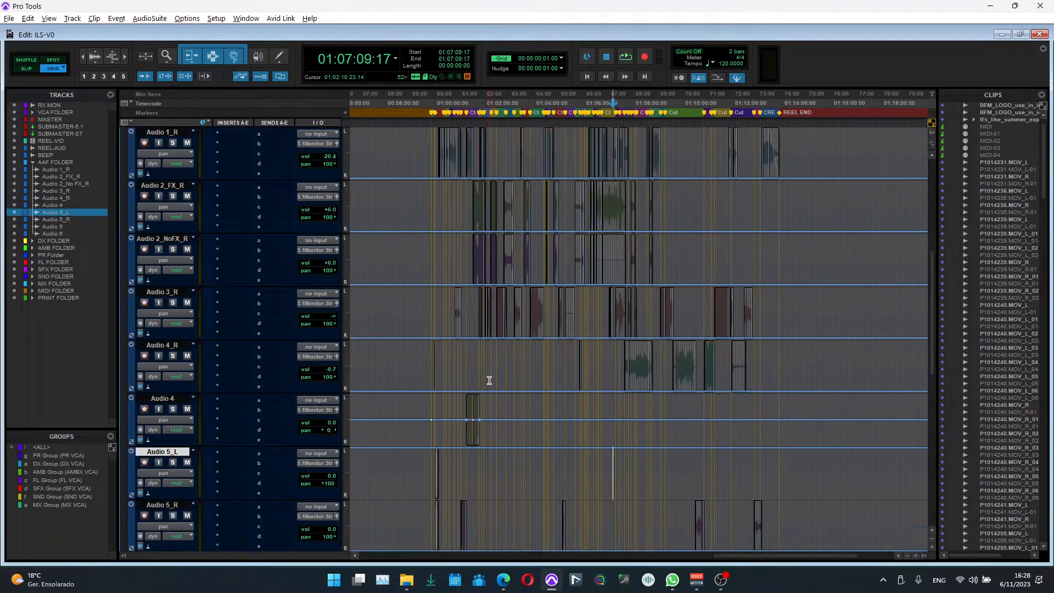
{"action": "scroll", "coordinate": [489, 381], "scroll_direction": "down", "scroll_amount": 4}
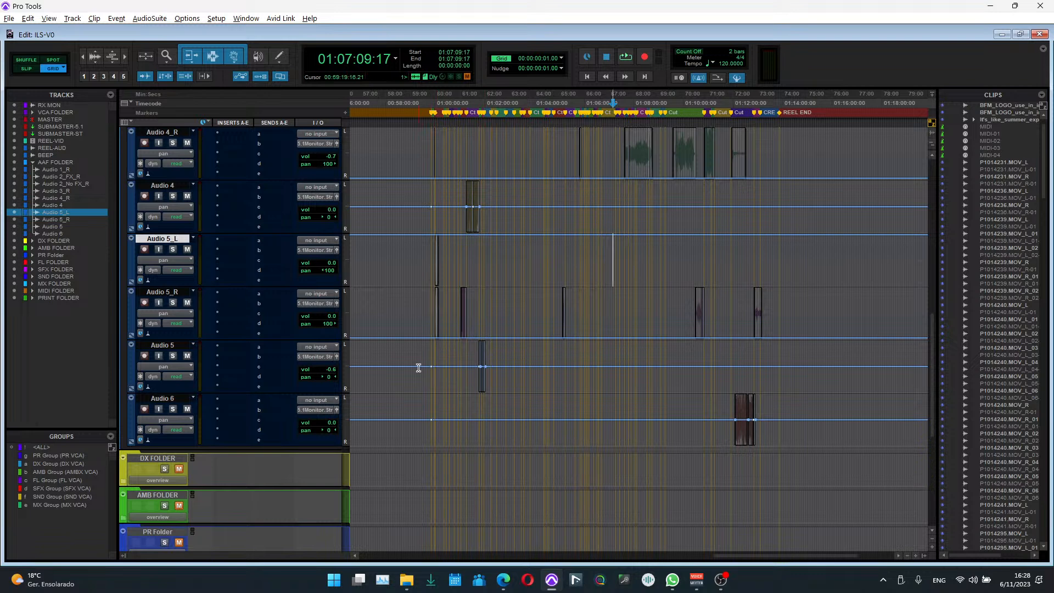
Step: Examine the pan automation of the Audio 5 clip up close and against the neighbouring tracks
{"action": "left_click", "coordinate": [480, 378]}
{"action": "key", "text": "t"}
{"action": "key", "text": "t"}
{"action": "key", "text": "t"}
{"action": "key", "text": "t"}
{"action": "key", "text": "t"}
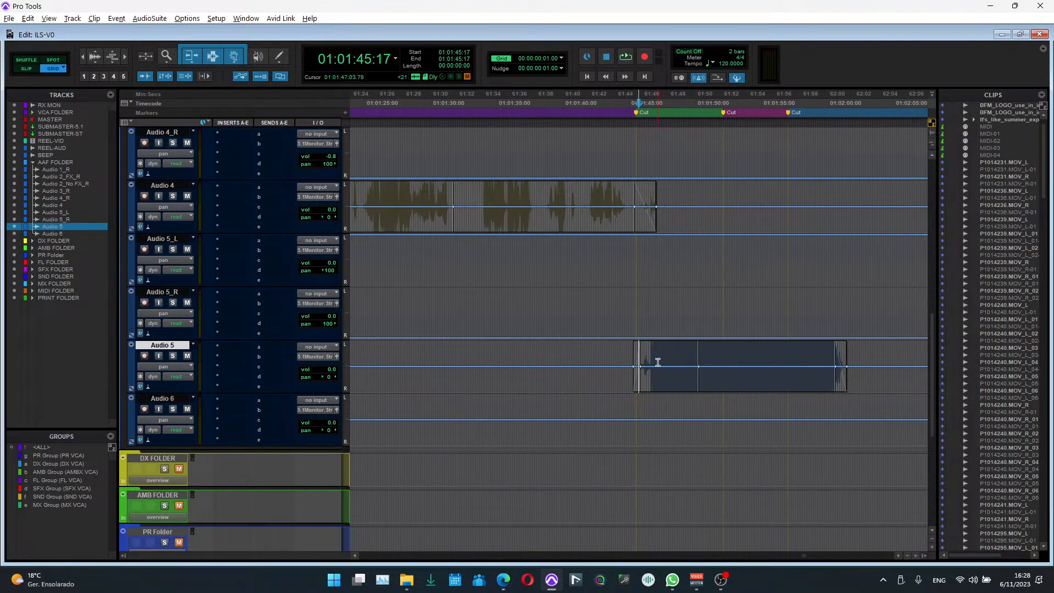
{"action": "key", "text": "r"}
{"action": "key", "text": "r"}
{"action": "key", "text": "r"}
{"action": "key", "text": "r"}
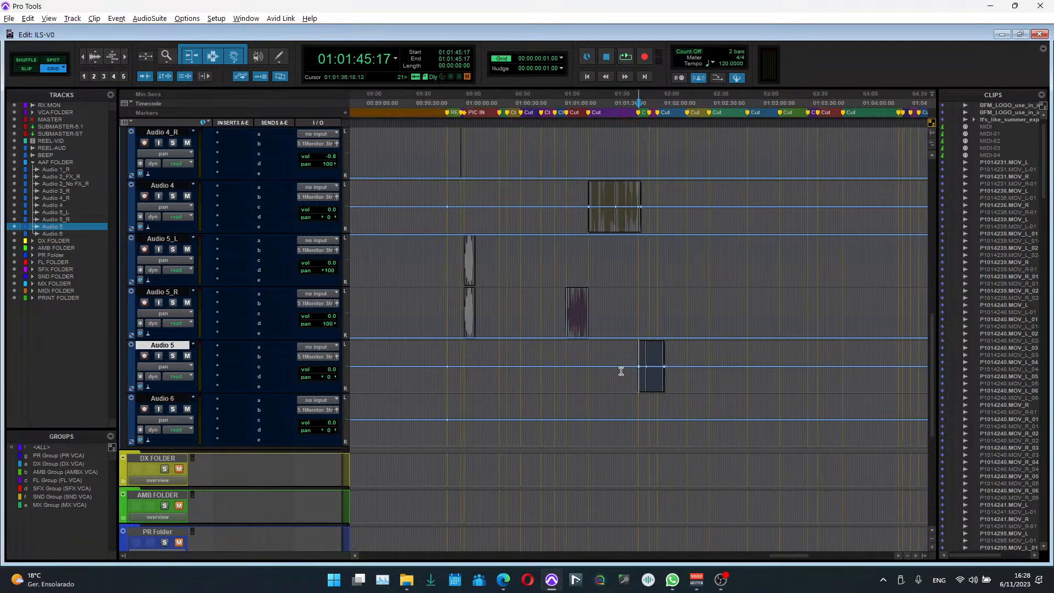
Step: Check Audio 5_R's pan in its output window at the clip near 01:01:05:22, play it briefly, and close the window
{"action": "left_click", "coordinate": [586, 312]}
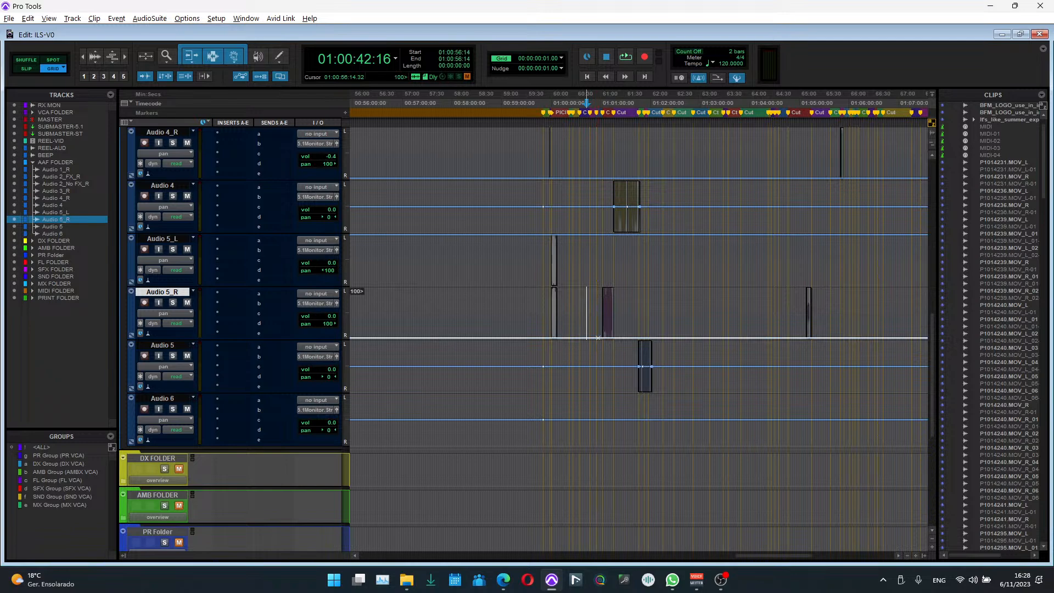
{"action": "left_click", "coordinate": [337, 303]}
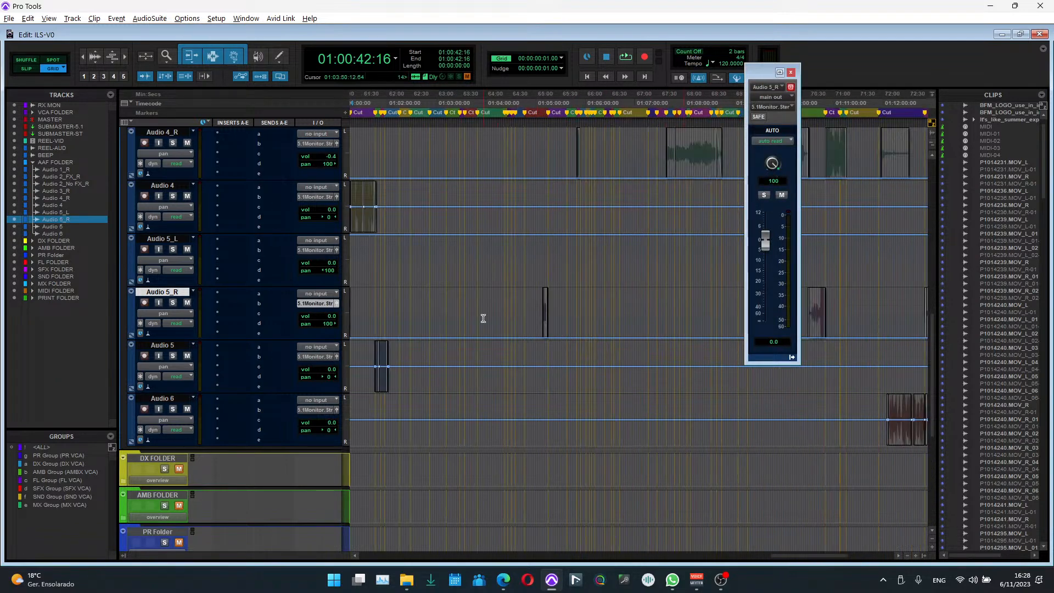
{"action": "left_click", "coordinate": [606, 314]}
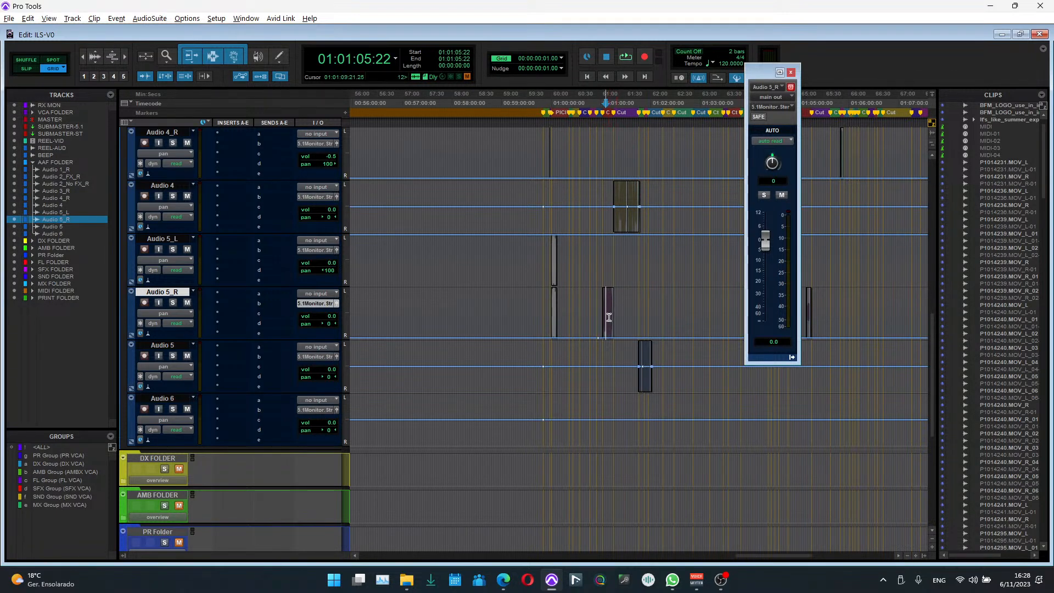
{"action": "key", "text": "space"}
{"action": "key", "text": "space"}
{"action": "left_click", "coordinate": [791, 72]}
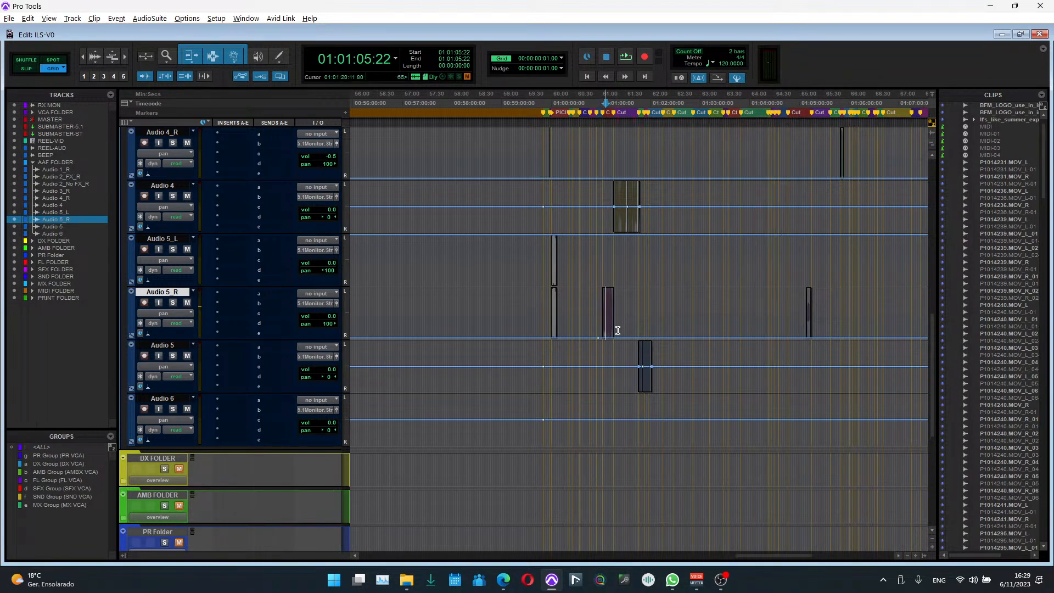
Step: Delete the pan automation over the whole reel on all AAF tracks from Audio 1_R through Audio 6
{"action": "key", "text": "r"}
{"action": "key", "text": "r"}
{"action": "key", "text": "r"}
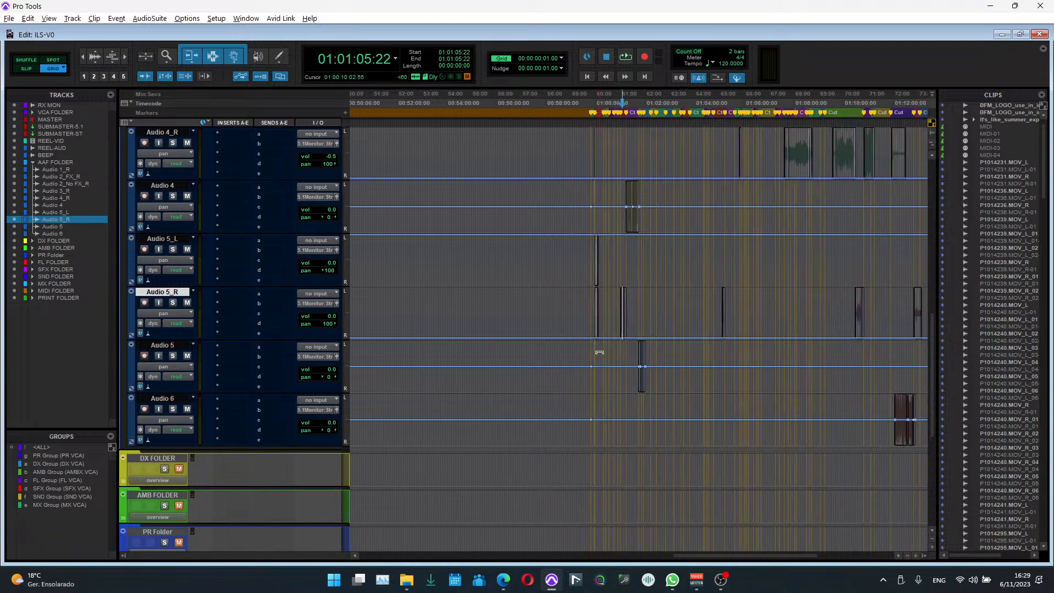
{"action": "scroll", "coordinate": [624, 376], "scroll_direction": "up", "scroll_amount": 3}
{"action": "scroll", "coordinate": [625, 376], "scroll_direction": "up", "scroll_amount": 3}
{"action": "left_click_drag", "start_coordinate": [487, 299], "coordinate": [603, 365]}
{"action": "scroll", "coordinate": [603, 308], "scroll_direction": "down", "scroll_amount": 8}
{"action": "key", "text": "Delete"}
{"action": "scroll", "coordinate": [602, 366], "scroll_direction": "up", "scroll_amount": 3}
{"action": "key", "text": "t"}
{"action": "scroll", "coordinate": [601, 365], "scroll_direction": "right", "scroll_amount": 2}
{"action": "scroll", "coordinate": [600, 366], "scroll_direction": "up", "scroll_amount": 4}
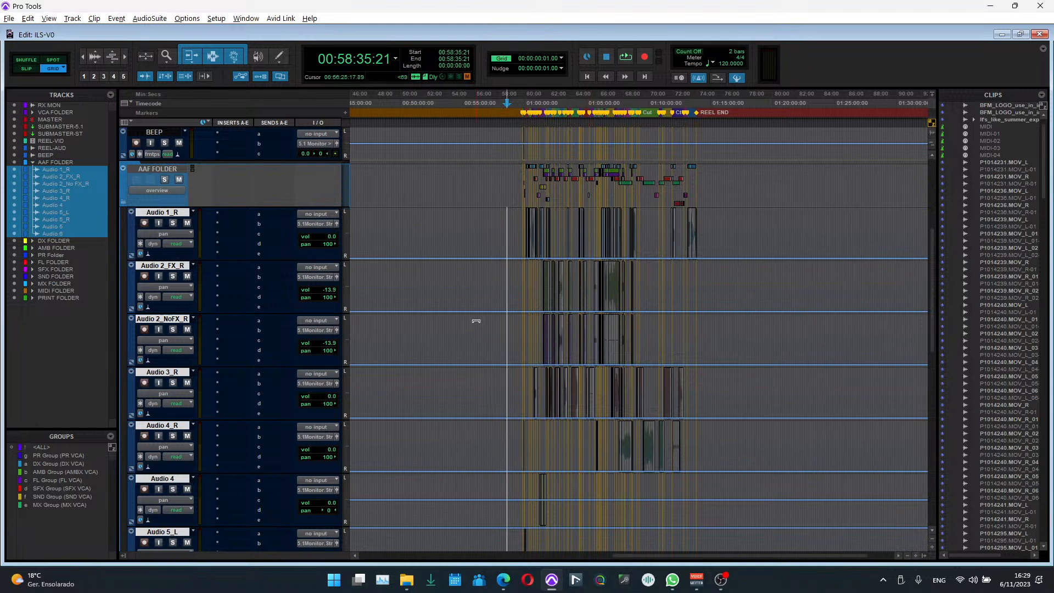
Step: Reset the pan to centre (0) on Audio 1_R, 2_FX_R, 2_NoFX_R, 3_R, 4_R, 5_L and 5_R
{"action": "left_click", "coordinate": [173, 213]}
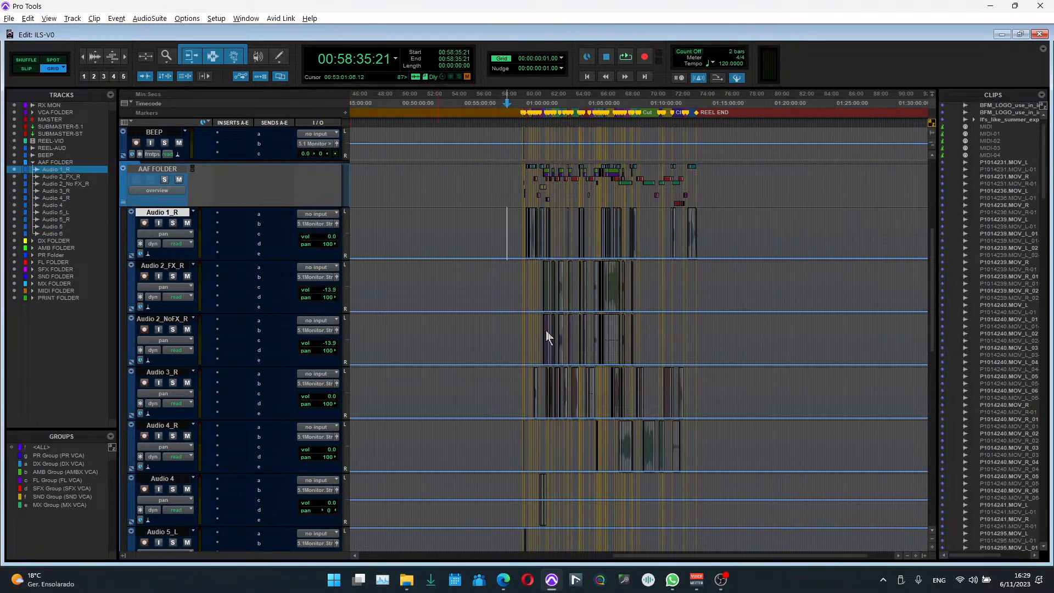
{"action": "left_click", "coordinate": [329, 351], "text": "alt"}
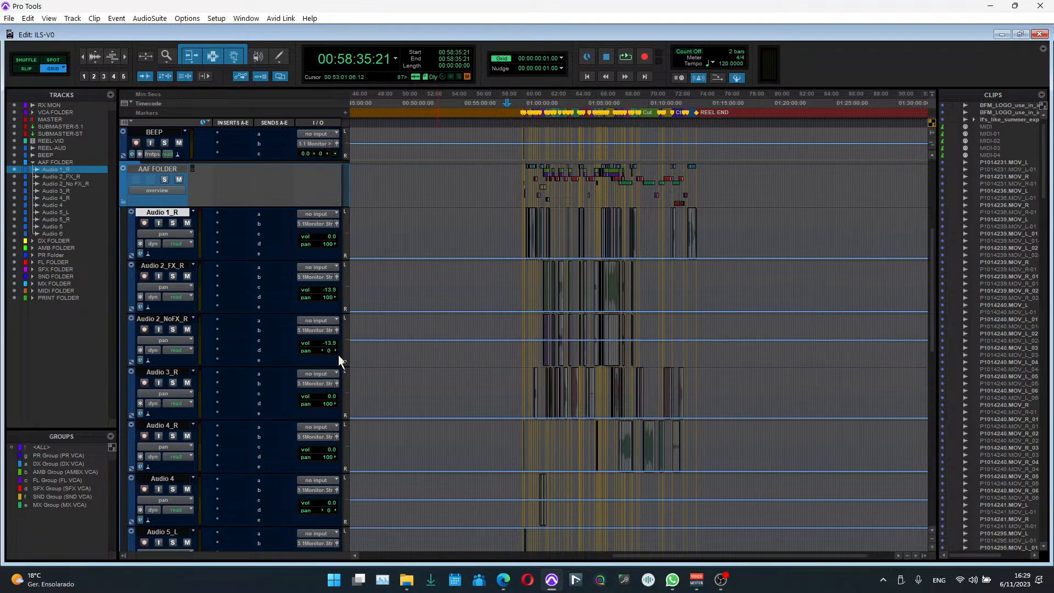
{"action": "left_click", "coordinate": [329, 297], "text": "alt"}
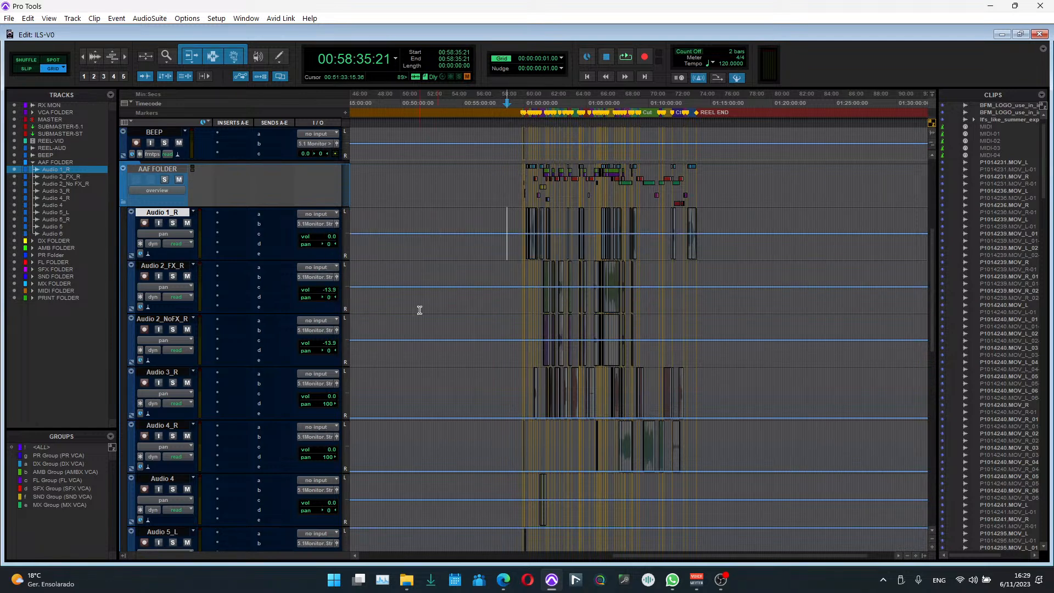
{"action": "scroll", "coordinate": [406, 302], "scroll_direction": "down", "scroll_amount": 3}
{"action": "left_click", "coordinate": [331, 270], "text": "alt"}
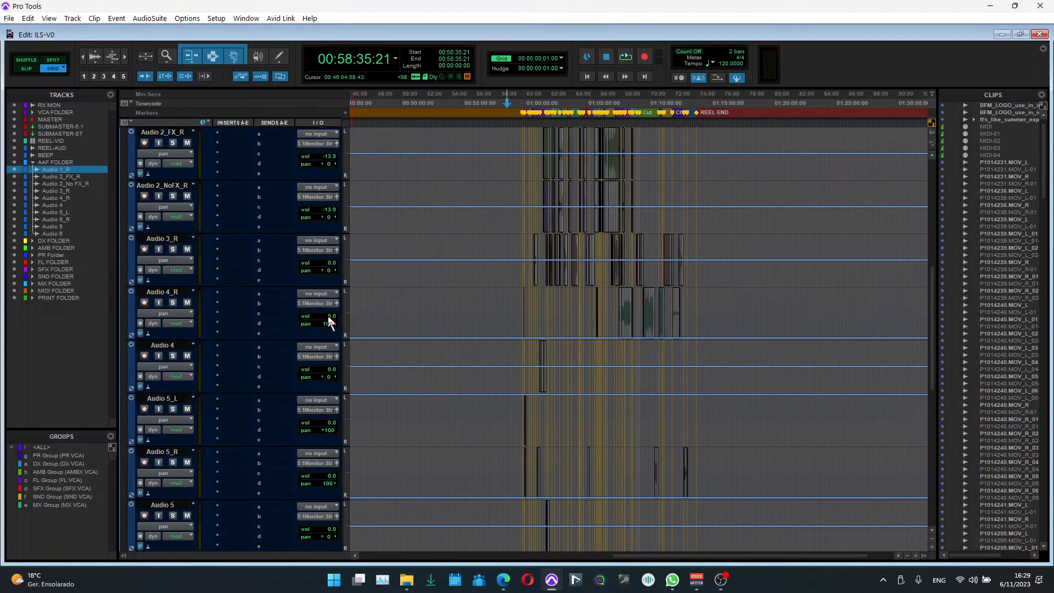
{"action": "left_click", "coordinate": [330, 324], "text": "alt"}
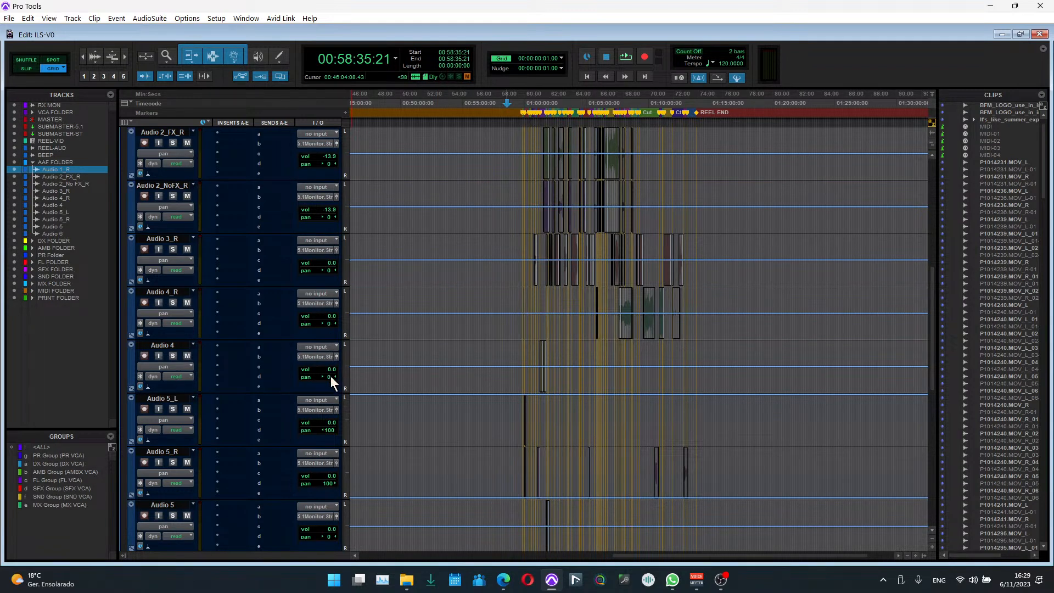
{"action": "left_click", "coordinate": [328, 431], "text": "alt"}
{"action": "left_click", "coordinate": [328, 484], "text": "alt"}
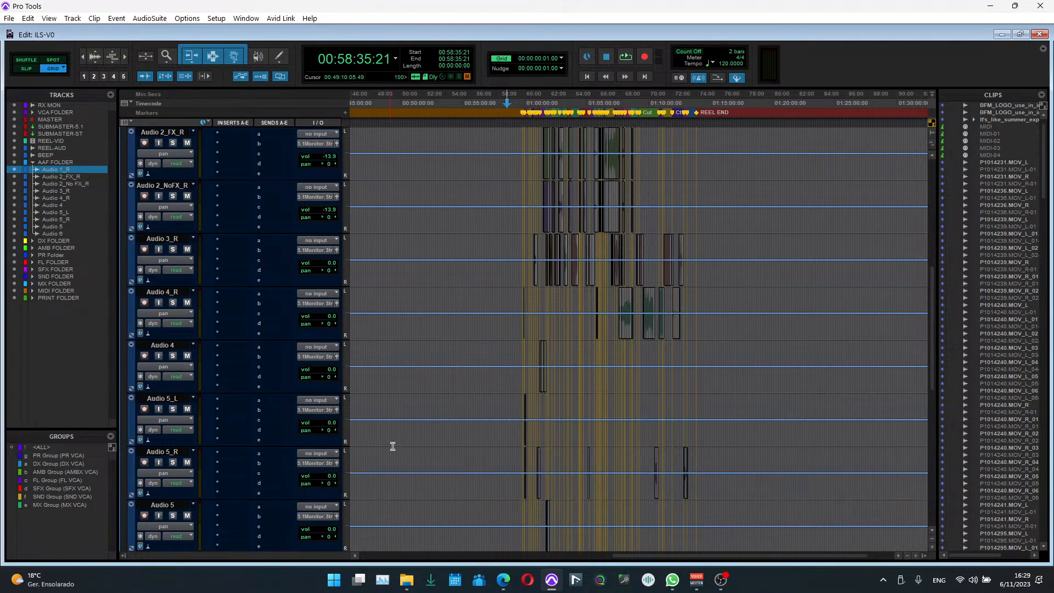
Step: Check the pan lines of all AAF tracks from Audio 1_R to Audio 6 across the reel
{"action": "scroll", "coordinate": [385, 445], "scroll_direction": "down", "scroll_amount": 3}
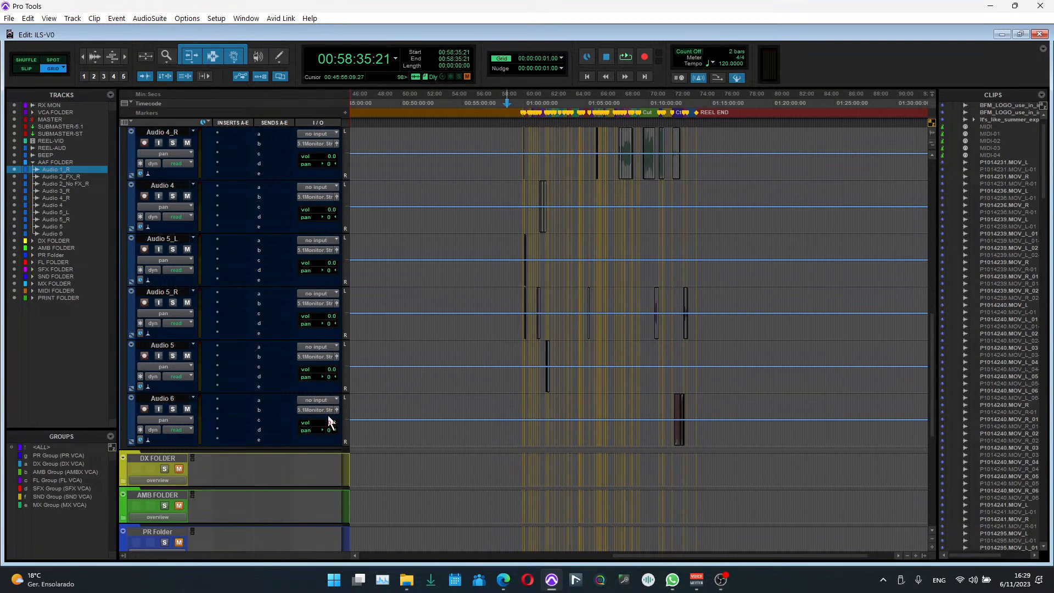
{"action": "left_click", "coordinate": [528, 366]}
{"action": "key", "text": "t"}
{"action": "key", "text": "t"}
{"action": "key", "text": "t"}
{"action": "key", "text": "t"}
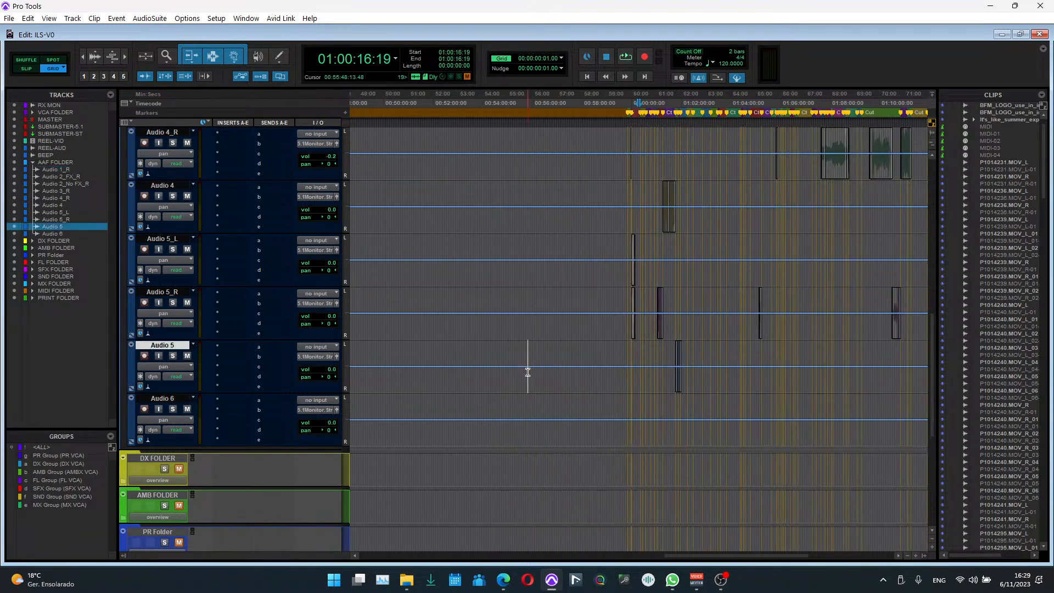
{"action": "key", "text": "r"}
{"action": "key", "text": "r"}
{"action": "key", "text": "r"}
{"action": "scroll", "coordinate": [606, 324], "scroll_direction": "right", "scroll_amount": 3}
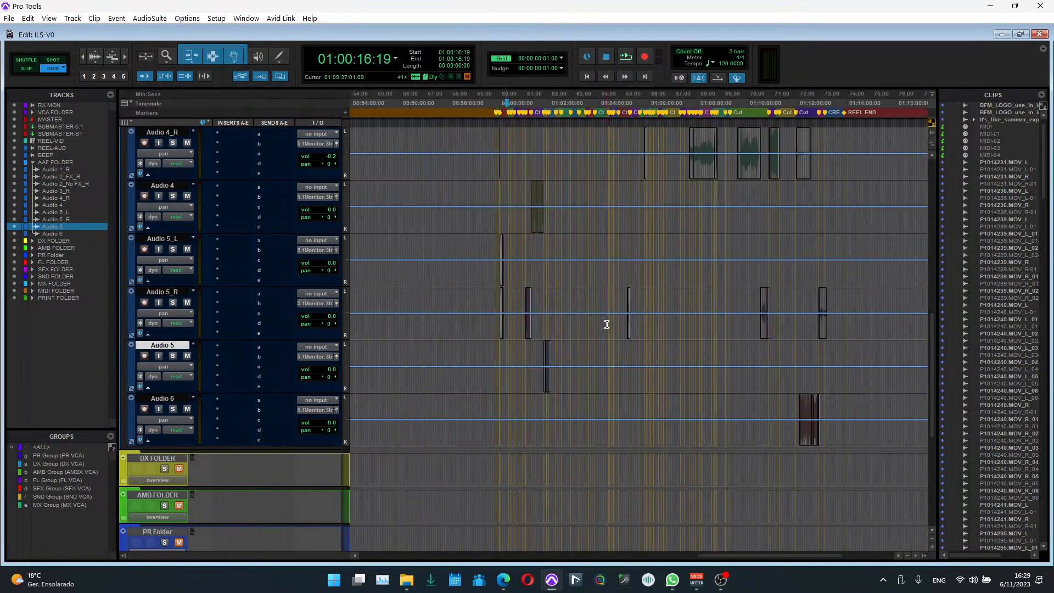
{"action": "scroll", "coordinate": [606, 324], "scroll_direction": "up", "scroll_amount": 10}
{"action": "scroll", "coordinate": [607, 323], "scroll_direction": "down", "scroll_amount": 2}
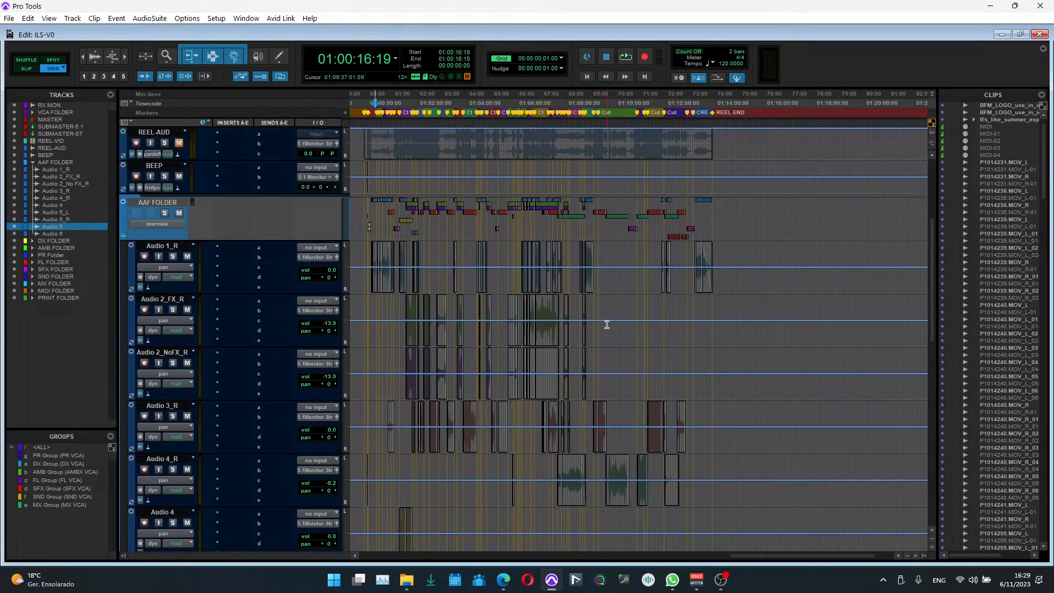
Step: Switch all tracks to the volume automation view and examine the volume curves of the AAF tracks across the reel
{"action": "key", "text": "ctrl+alt+super+Left"}
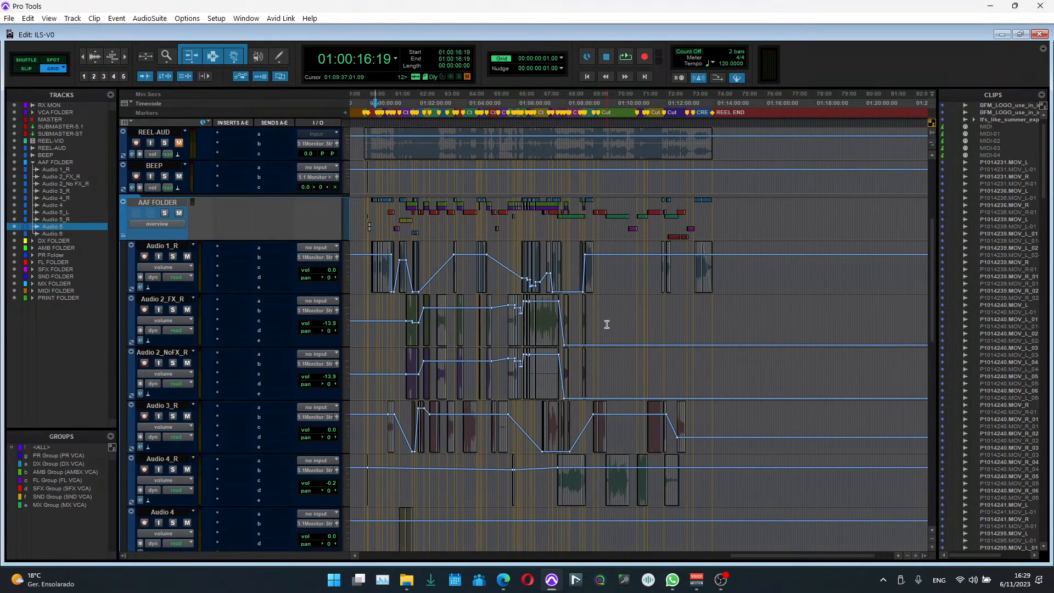
{"action": "scroll", "coordinate": [606, 325], "scroll_direction": "left", "scroll_amount": 3}
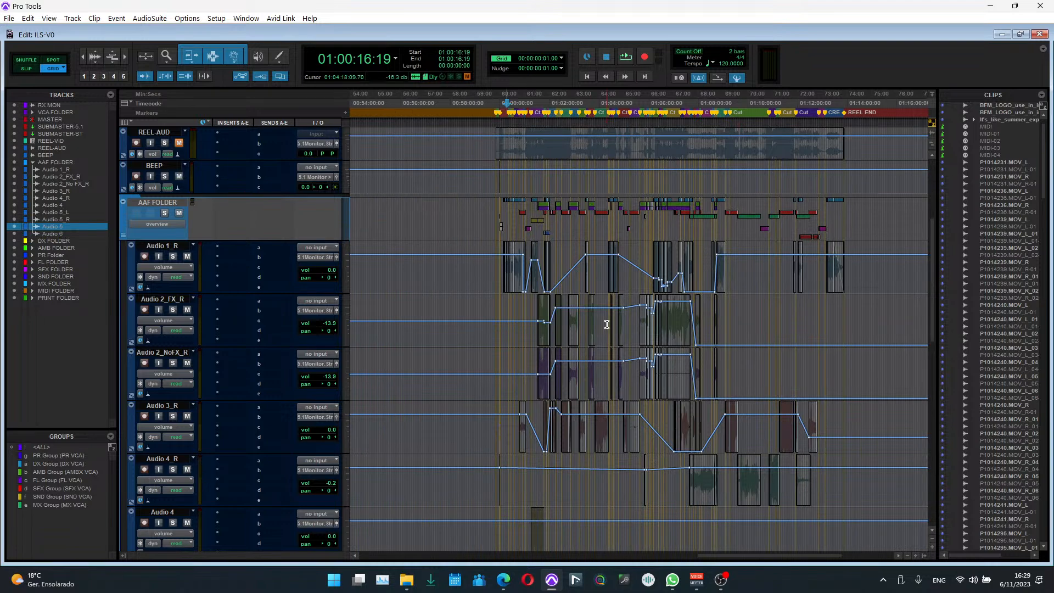
{"action": "scroll", "coordinate": [607, 324], "scroll_direction": "down", "scroll_amount": 3}
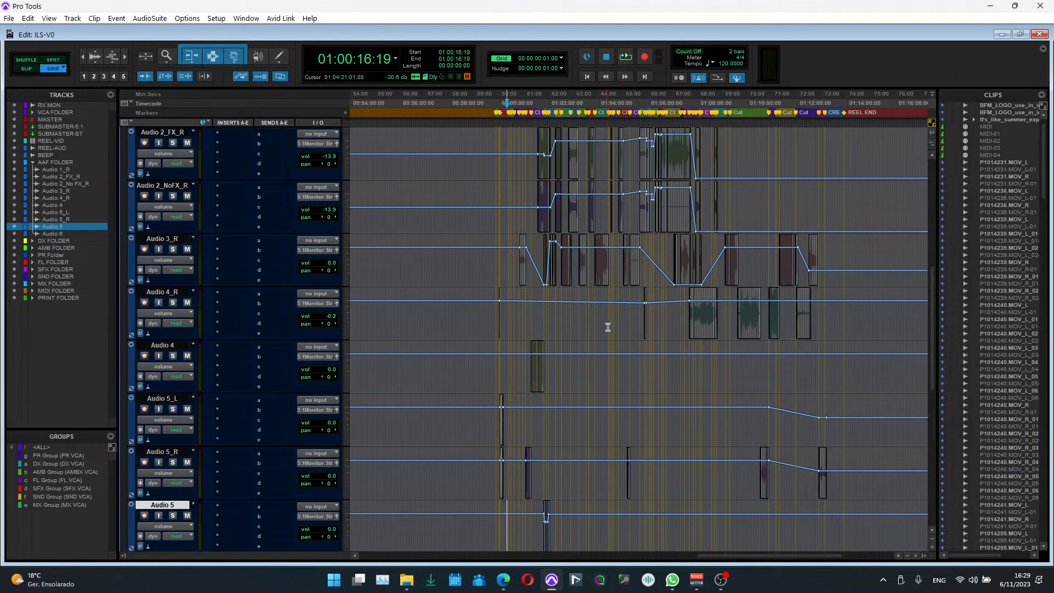
{"action": "scroll", "coordinate": [498, 422], "scroll_direction": "right", "scroll_amount": 3}
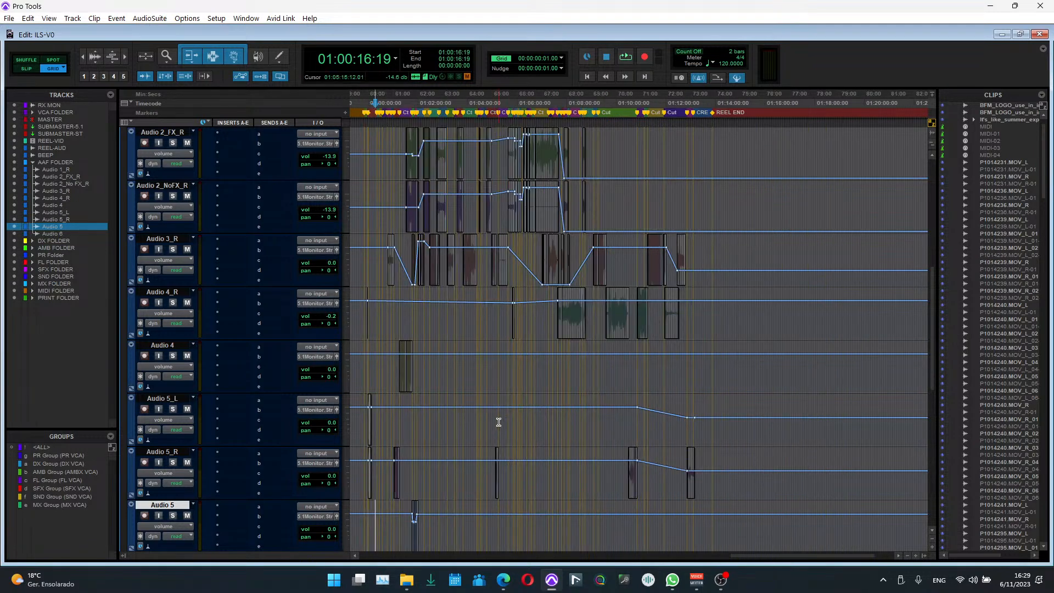
{"action": "scroll", "coordinate": [499, 422], "scroll_direction": "down", "scroll_amount": 3}
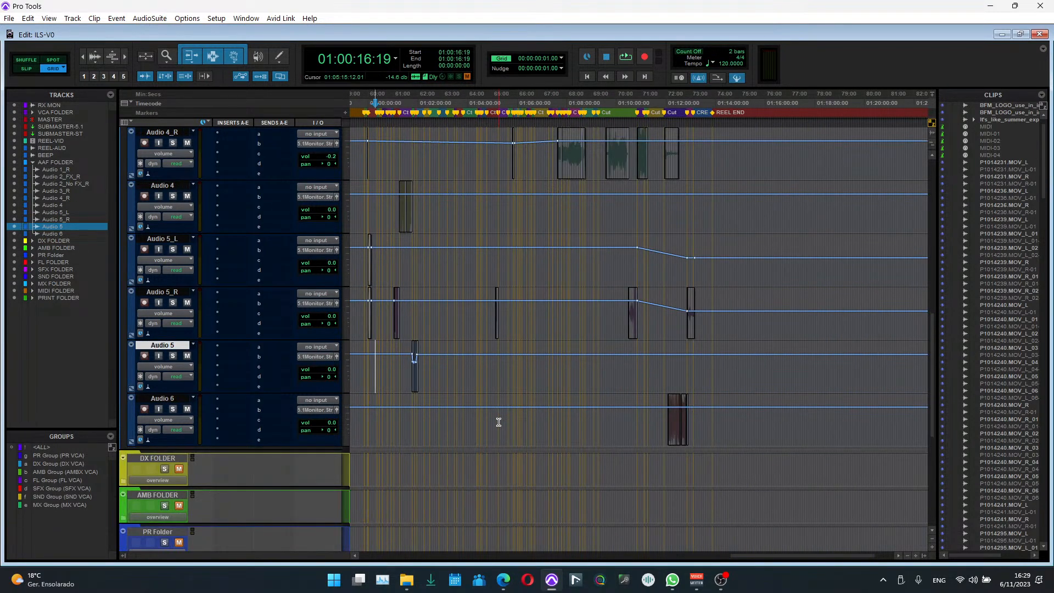
{"action": "scroll", "coordinate": [498, 422], "scroll_direction": "up", "scroll_amount": 5}
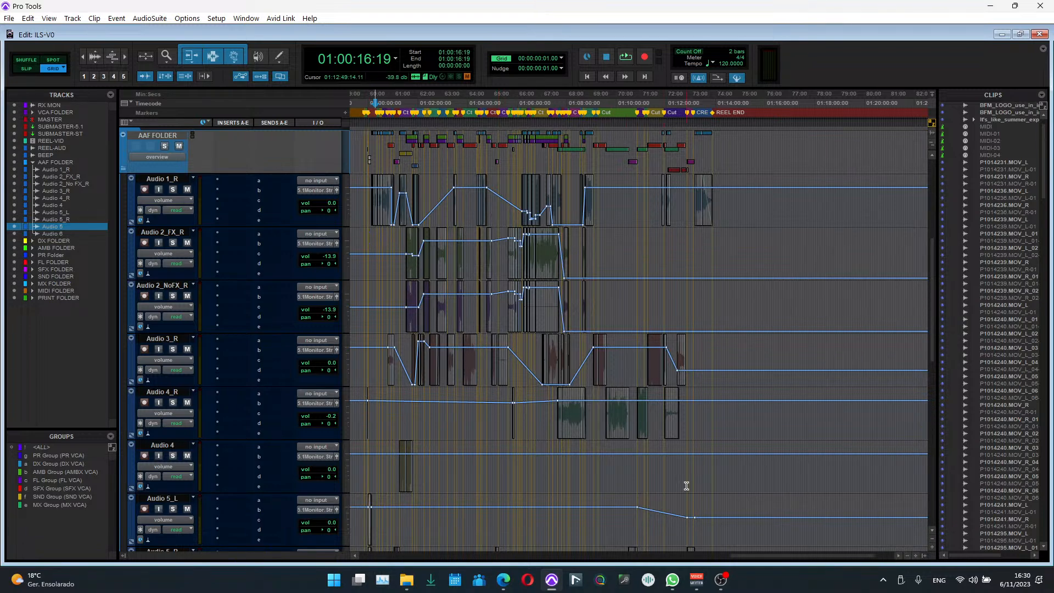
{"action": "scroll", "coordinate": [686, 485], "scroll_direction": "down", "scroll_amount": 5}
{"action": "scroll", "coordinate": [625, 463], "scroll_direction": "up", "scroll_amount": 1}
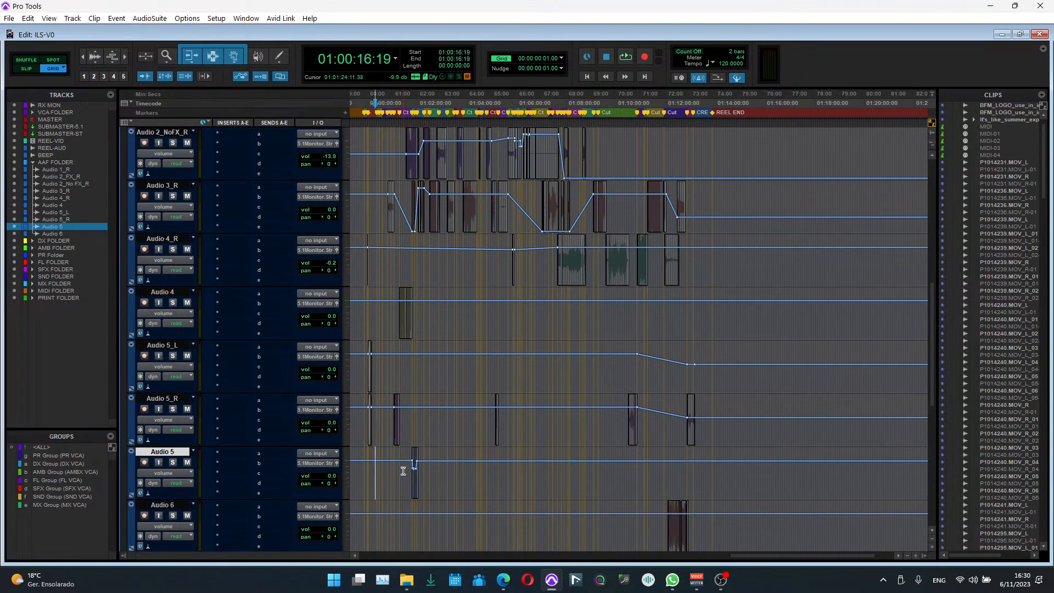
{"action": "scroll", "coordinate": [483, 447], "scroll_direction": "up", "scroll_amount": 3}
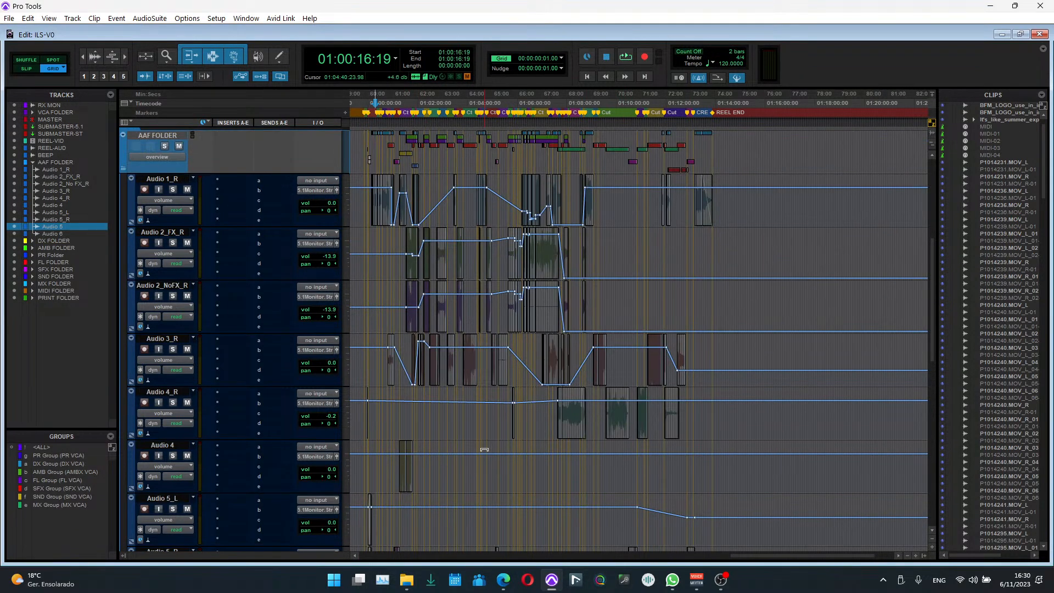
{"action": "scroll", "coordinate": [484, 449], "scroll_direction": "left", "scroll_amount": 3}
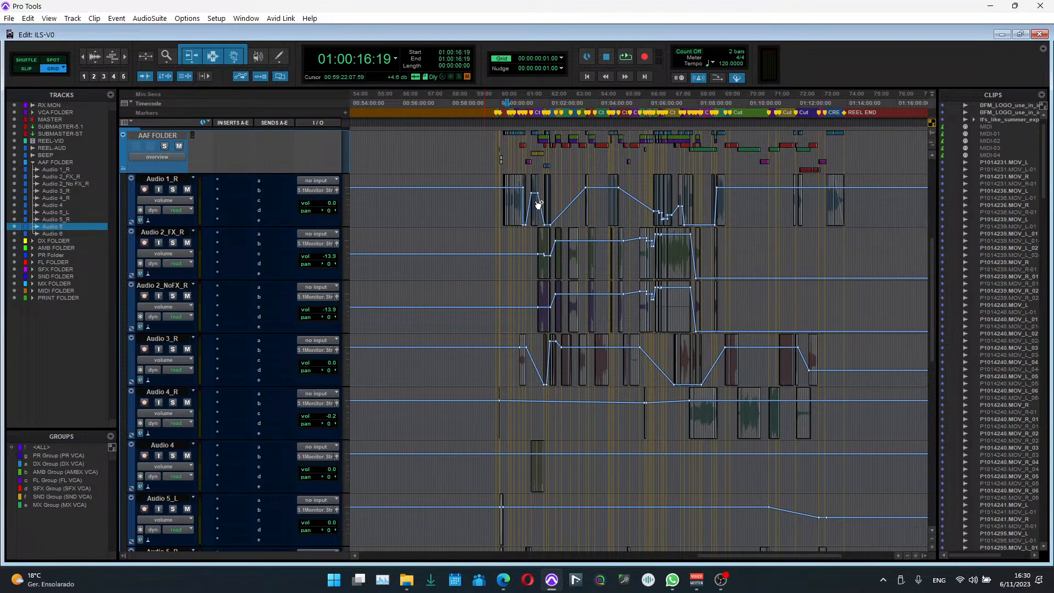
{"action": "scroll", "coordinate": [549, 229], "scroll_direction": "right", "scroll_amount": 3}
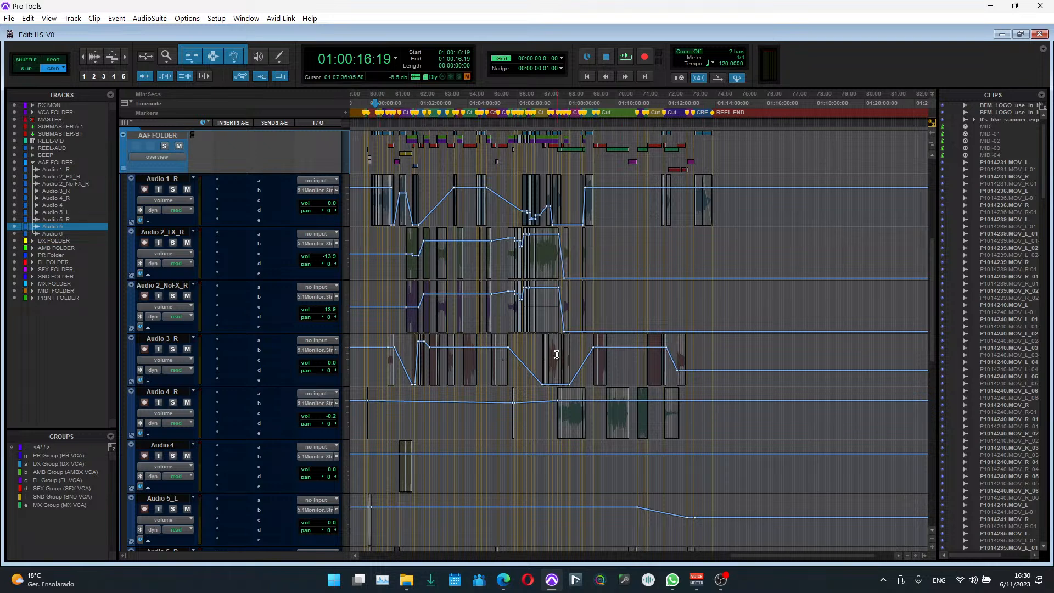
{"action": "scroll", "coordinate": [558, 350], "scroll_direction": "left", "scroll_amount": 3}
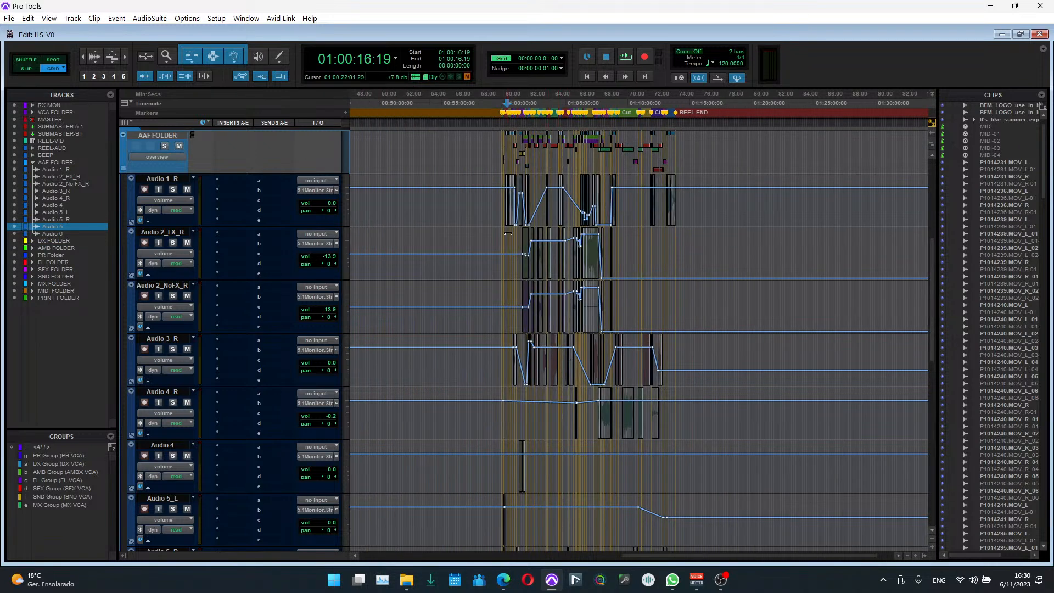
Step: Select Audio 1_R's volume automation from 00:59:07:17 to 01:15:03:17, covering all its clips
{"action": "left_click_drag", "start_coordinate": [498, 196], "coordinate": [689, 212]}
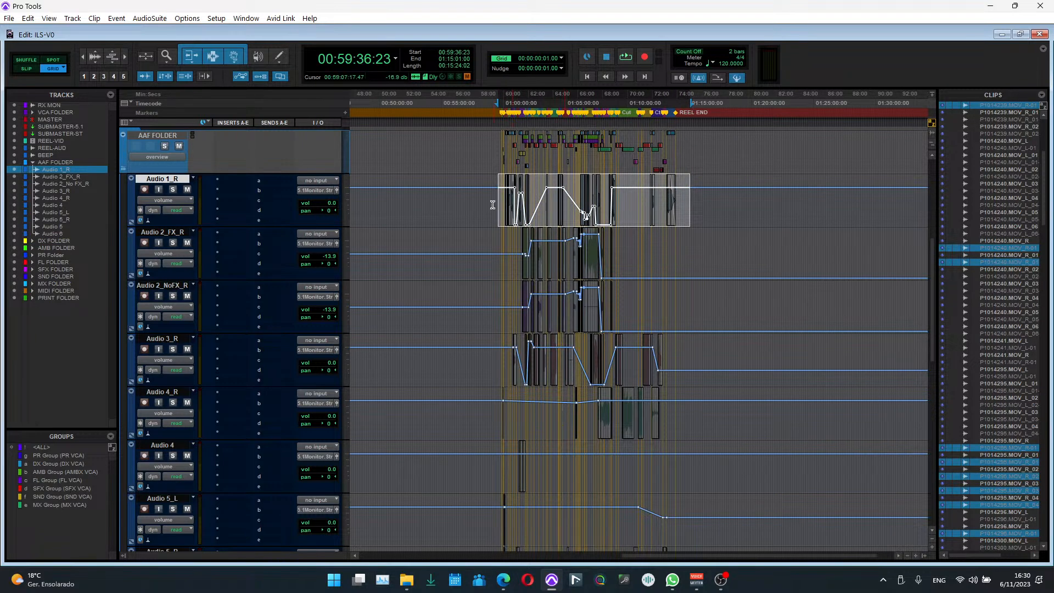
{"action": "left_click_drag", "start_coordinate": [492, 202], "coordinate": [680, 222]}
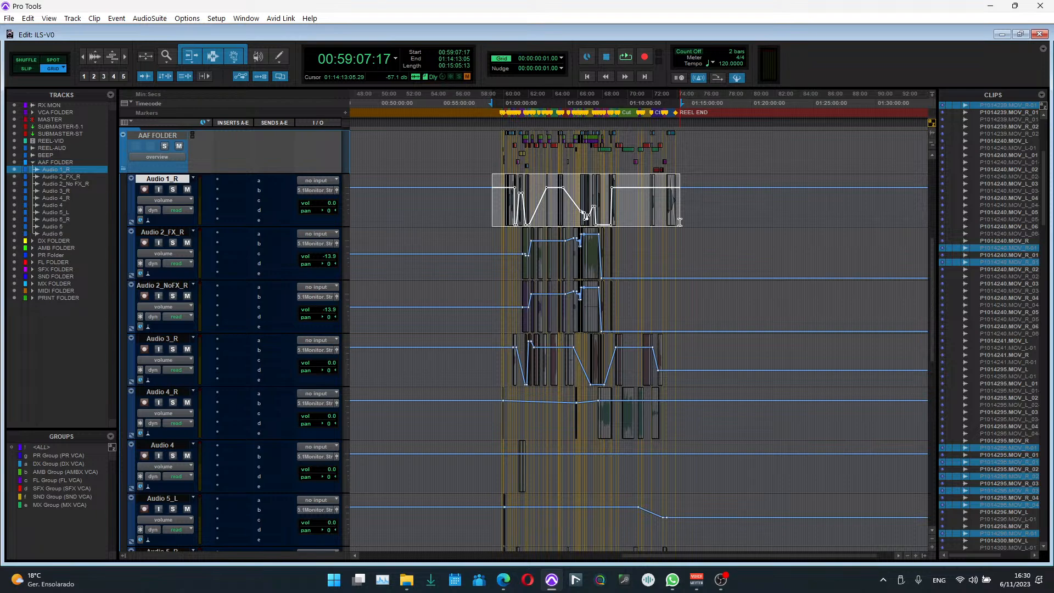
{"action": "left_click_drag", "start_coordinate": [679, 222], "coordinate": [691, 196]}
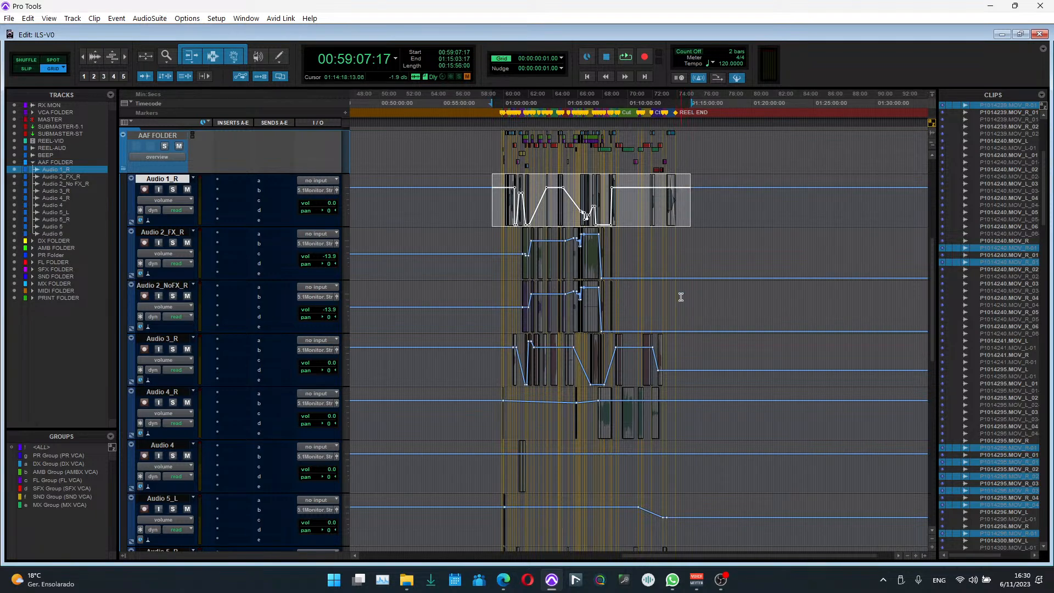
Step: Look over the other AAF tracks' volume automation and place the edit cursor on REEL-AUD at 01:01:15:04
{"action": "scroll", "coordinate": [681, 297], "scroll_direction": "down", "scroll_amount": 5}
{"action": "scroll", "coordinate": [681, 298], "scroll_direction": "up", "scroll_amount": 1}
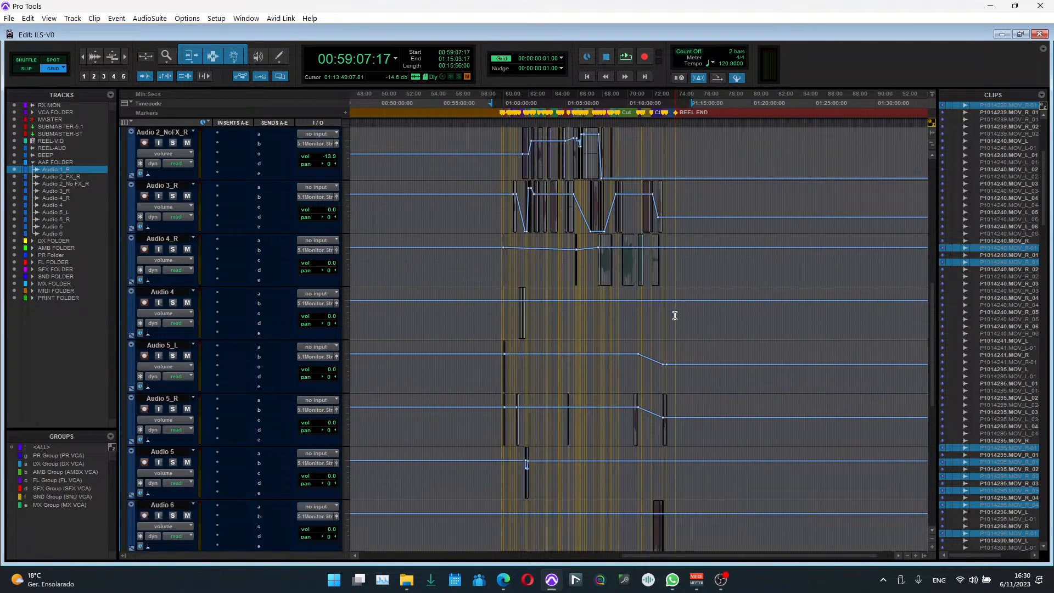
{"action": "scroll", "coordinate": [631, 406], "scroll_direction": "up", "scroll_amount": 6}
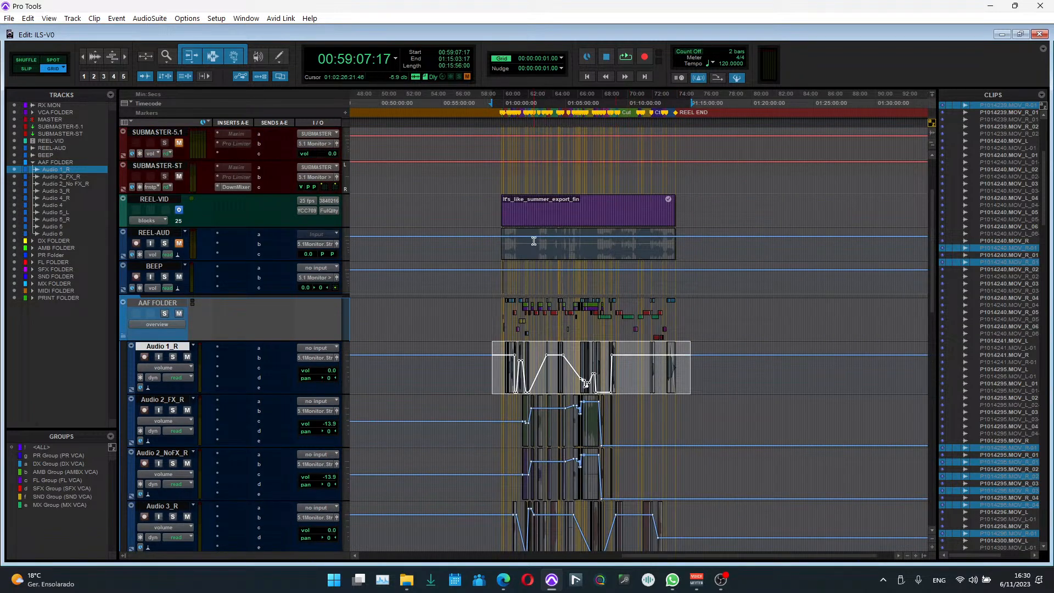
{"action": "left_click", "coordinate": [519, 248]}
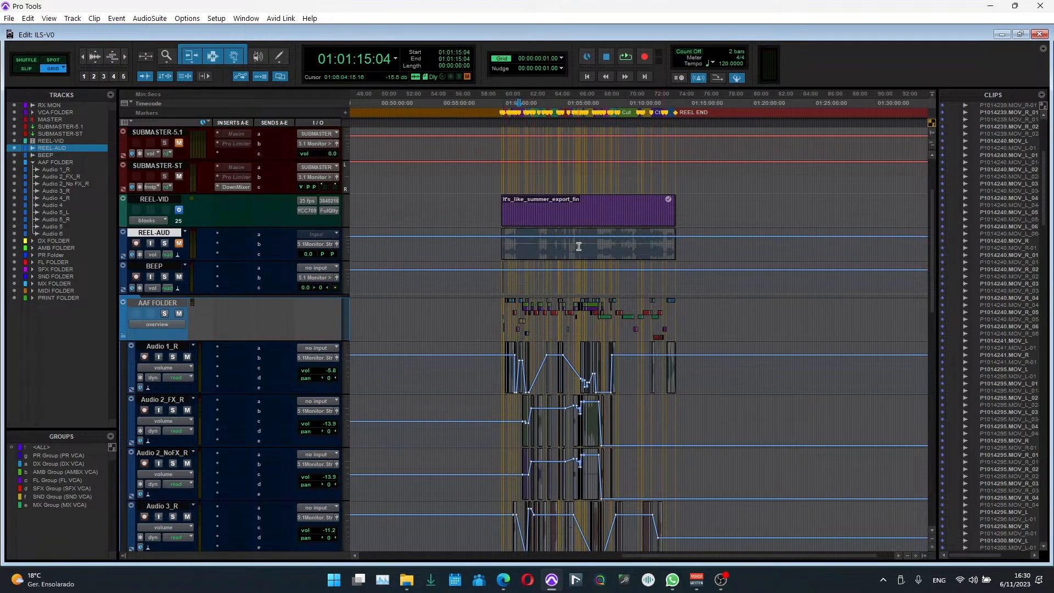
Step: Delete the volume automation of all AAF tracks, Audio 1_R through Audio 6, from 00:59:28:24 to 01:15:16:24
{"action": "scroll", "coordinate": [576, 245], "scroll_direction": "down", "scroll_amount": 3}
{"action": "left_click_drag", "start_coordinate": [497, 268], "coordinate": [687, 284]}
{"action": "scroll", "coordinate": [682, 287], "scroll_direction": "down", "scroll_amount": 5}
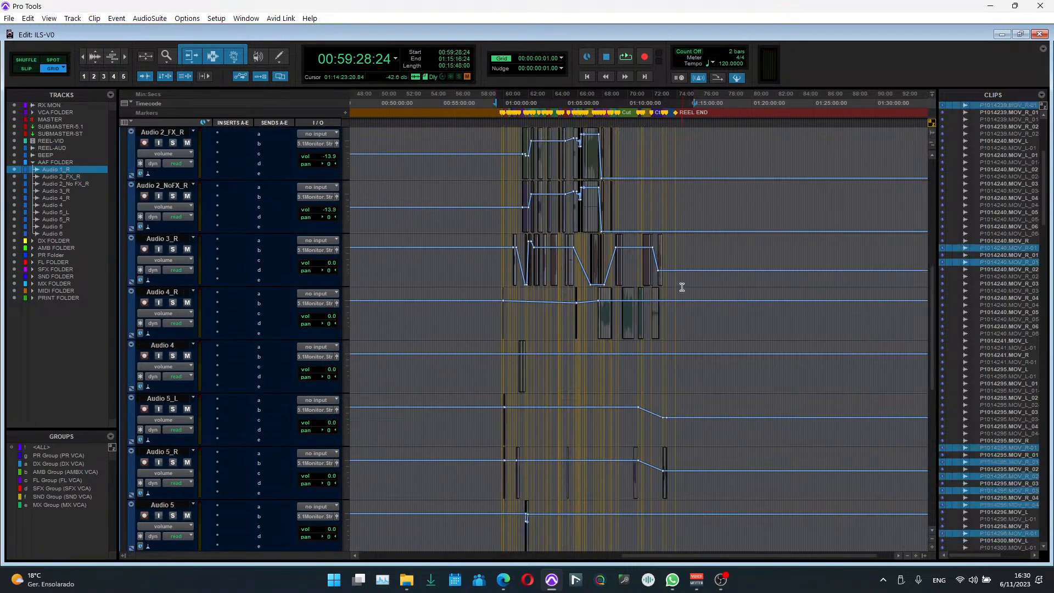
{"action": "left_click", "coordinate": [172, 346], "text": "shift"}
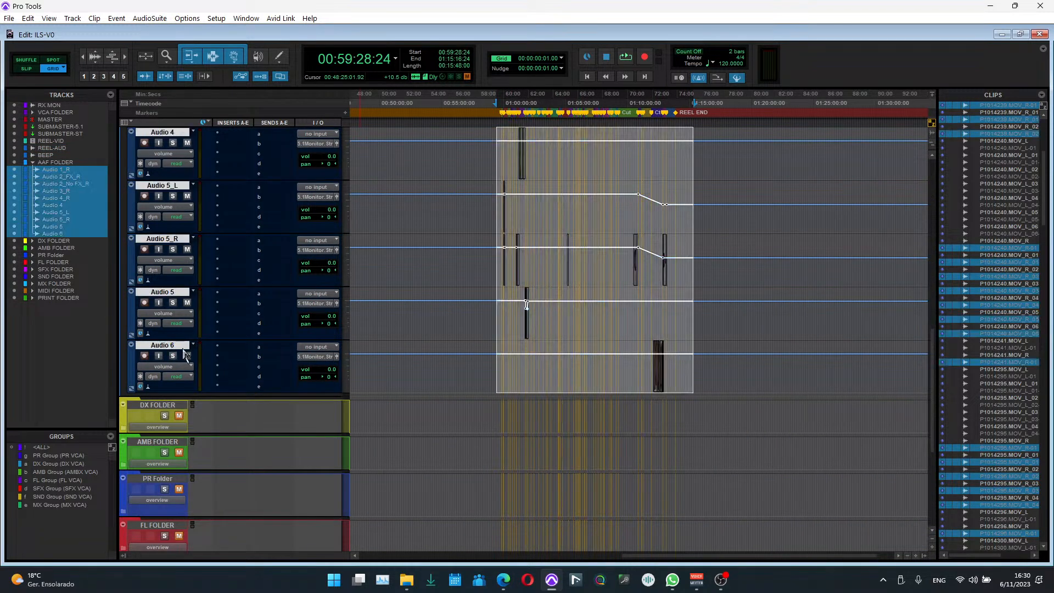
{"action": "scroll", "coordinate": [582, 330], "scroll_direction": "up", "scroll_amount": 7}
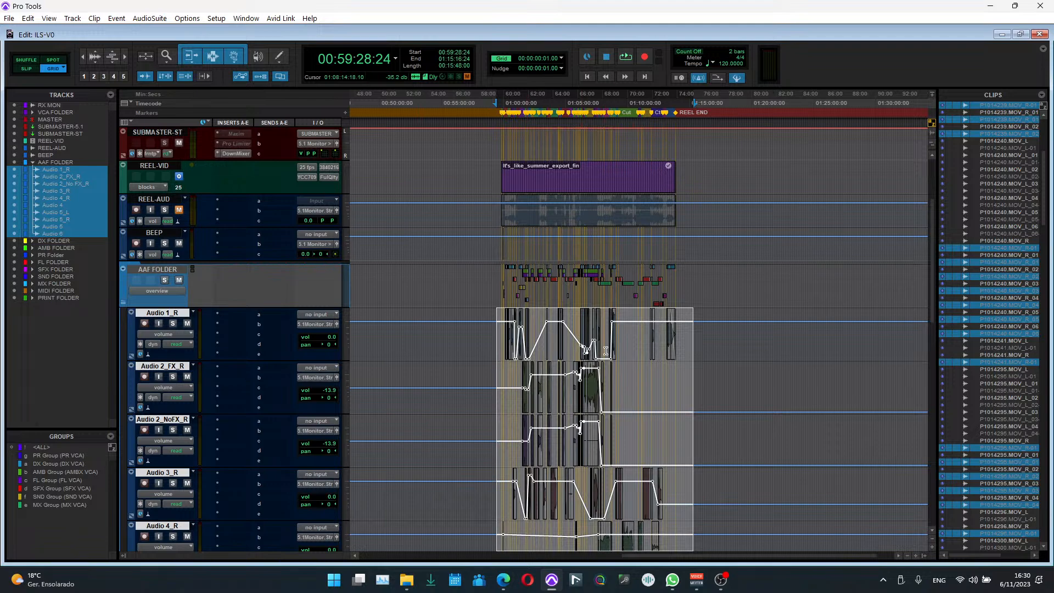
{"action": "key", "text": "Delete"}
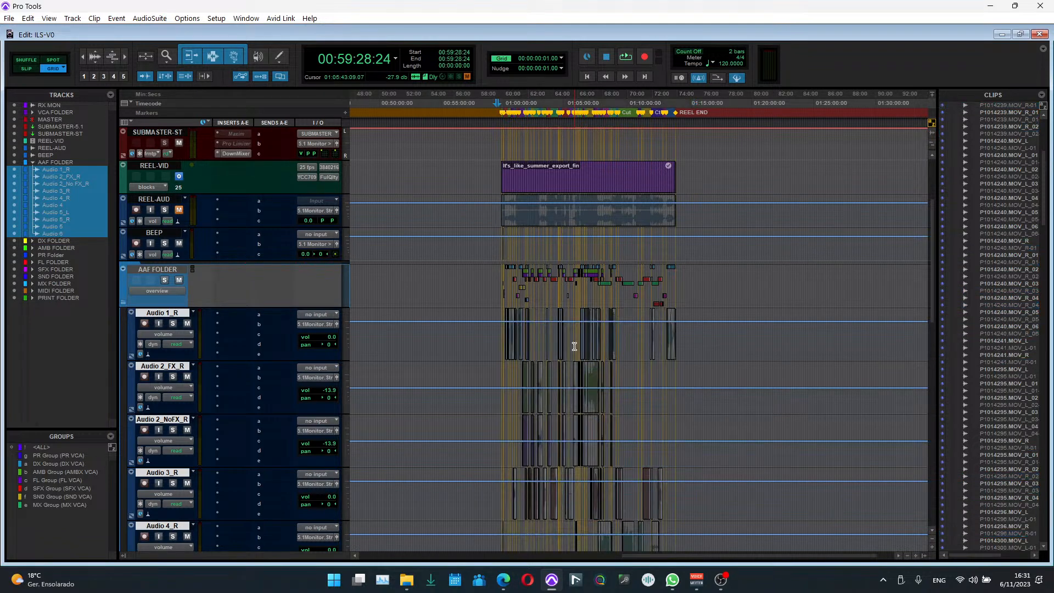
Step: Check the cleared volume lines of the AAF tracks and switch all tracks back to waveform view
{"action": "scroll", "coordinate": [575, 347], "scroll_direction": "down", "scroll_amount": 7}
{"action": "scroll", "coordinate": [574, 346], "scroll_direction": "down", "scroll_amount": 3}
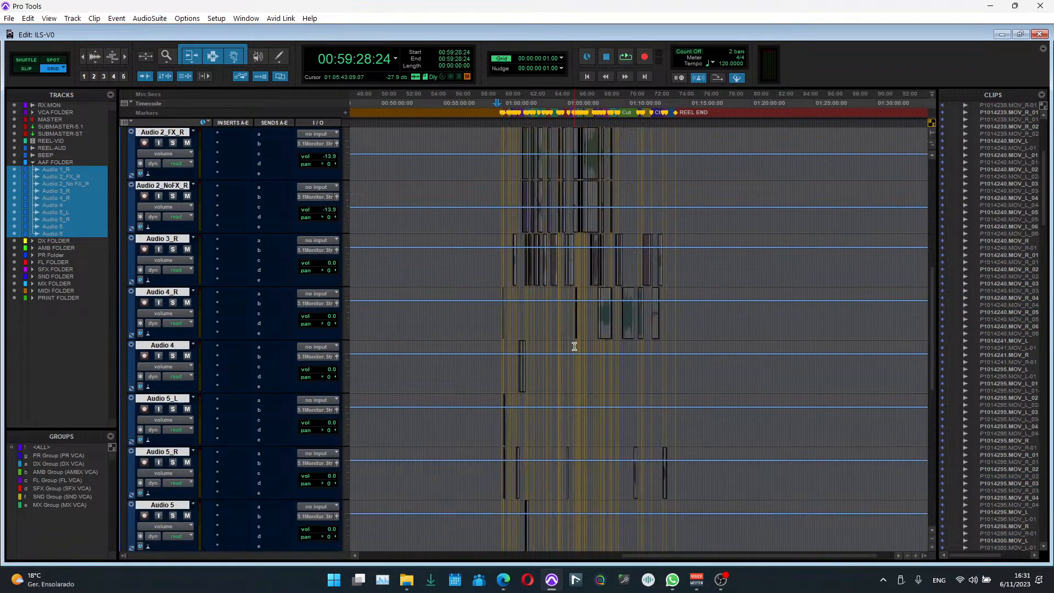
{"action": "scroll", "coordinate": [571, 346], "scroll_direction": "up", "scroll_amount": 10}
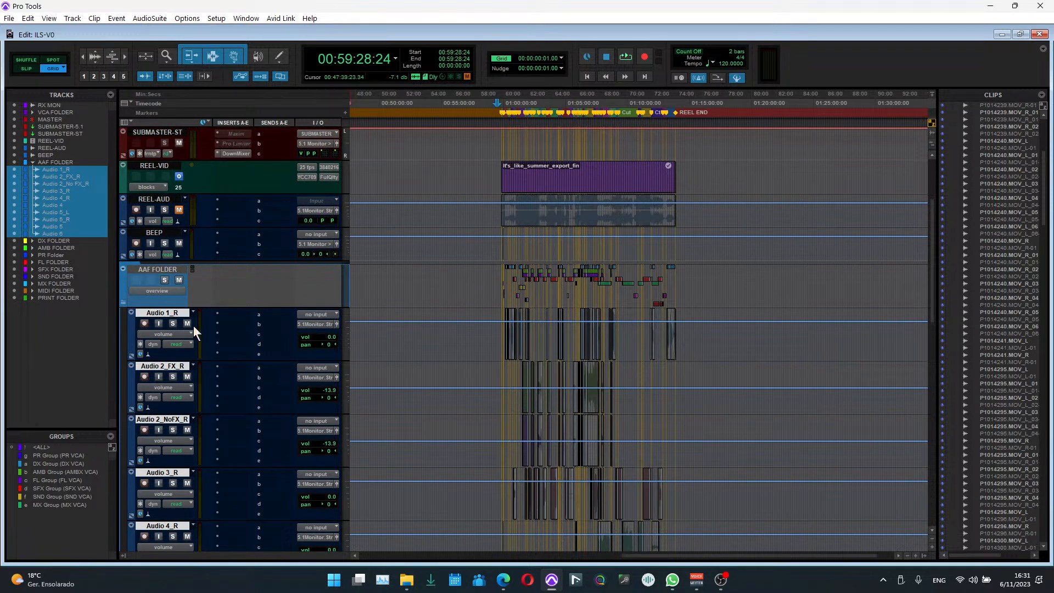
{"action": "key", "text": "minus"}
{"action": "scroll", "coordinate": [540, 413], "scroll_direction": "down", "scroll_amount": 6}
{"action": "scroll", "coordinate": [539, 410], "scroll_direction": "up", "scroll_amount": 5}
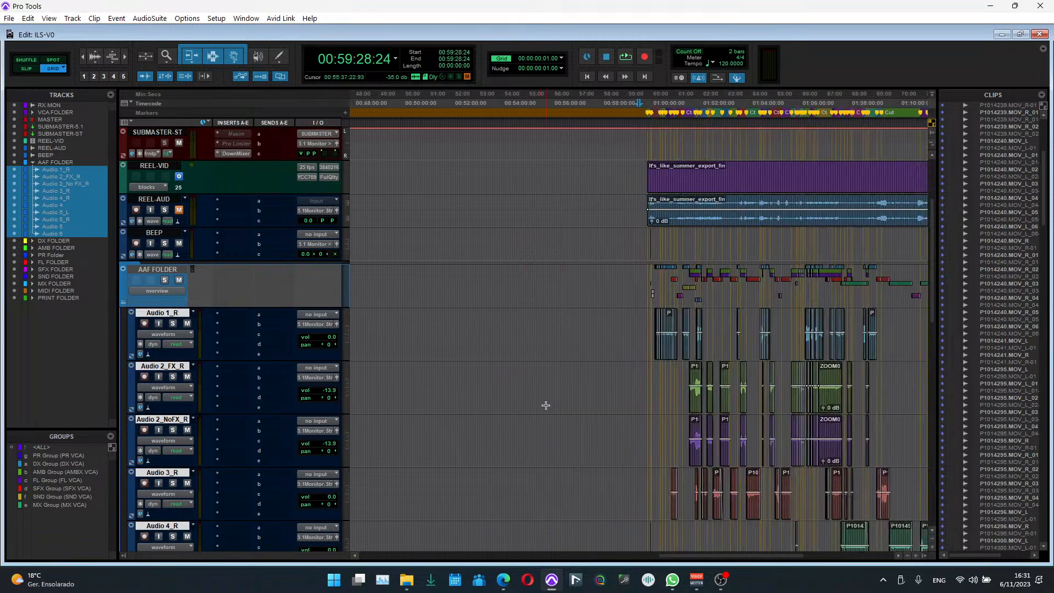
Step: Move all clips of Audio 5_L and Audio 5_R up one track, onto Audio 4 and Audio 5_L, keeping their timing
{"action": "scroll", "coordinate": [603, 390], "scroll_direction": "down", "scroll_amount": 4}
{"action": "scroll", "coordinate": [599, 396], "scroll_direction": "down", "scroll_amount": 4}
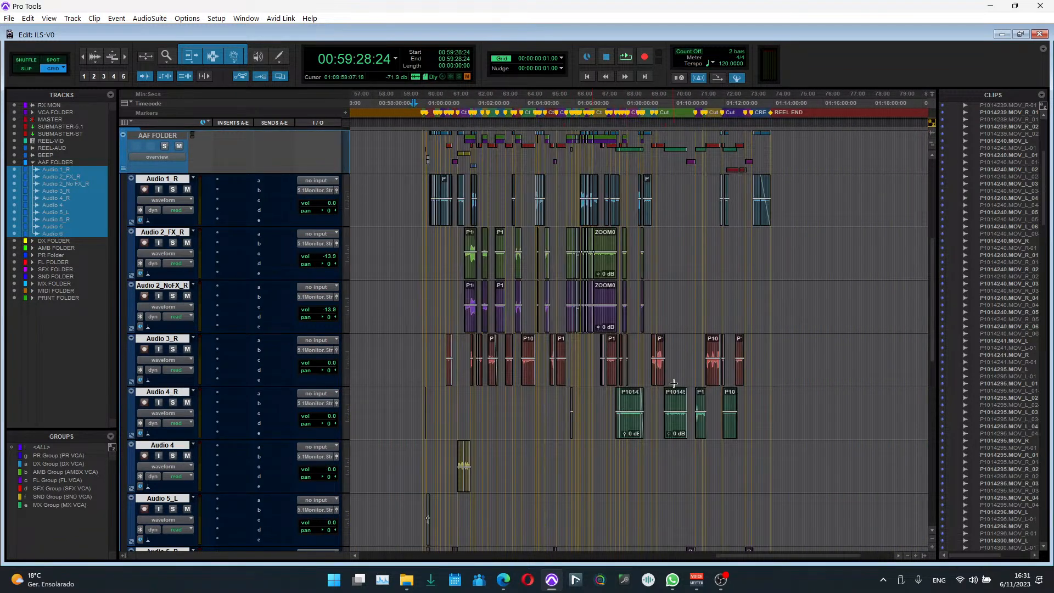
{"action": "scroll", "coordinate": [631, 400], "scroll_direction": "down", "scroll_amount": 3}
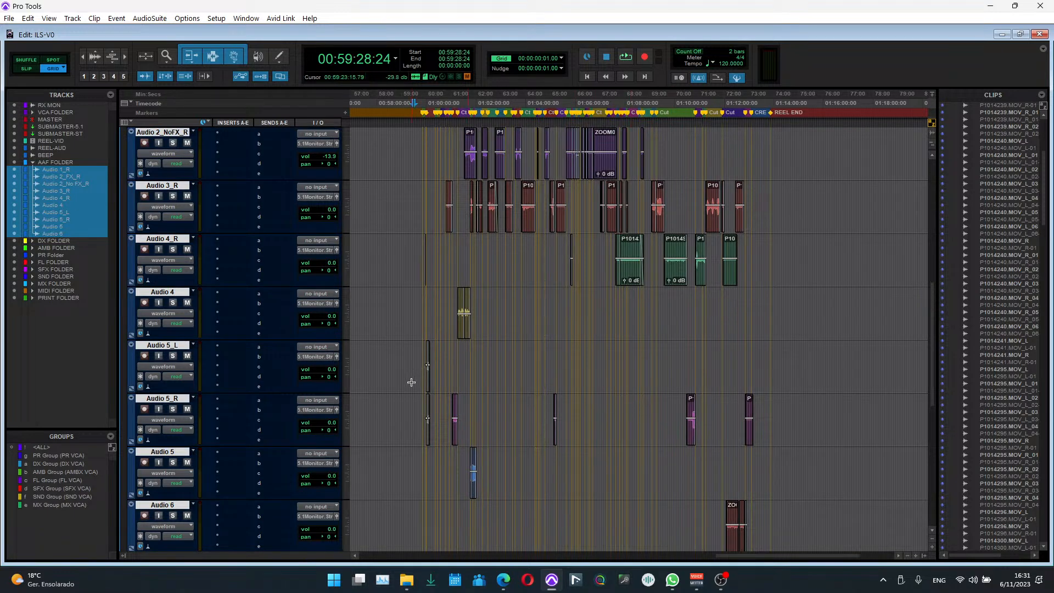
{"action": "left_click_drag", "start_coordinate": [409, 383], "coordinate": [832, 432]}
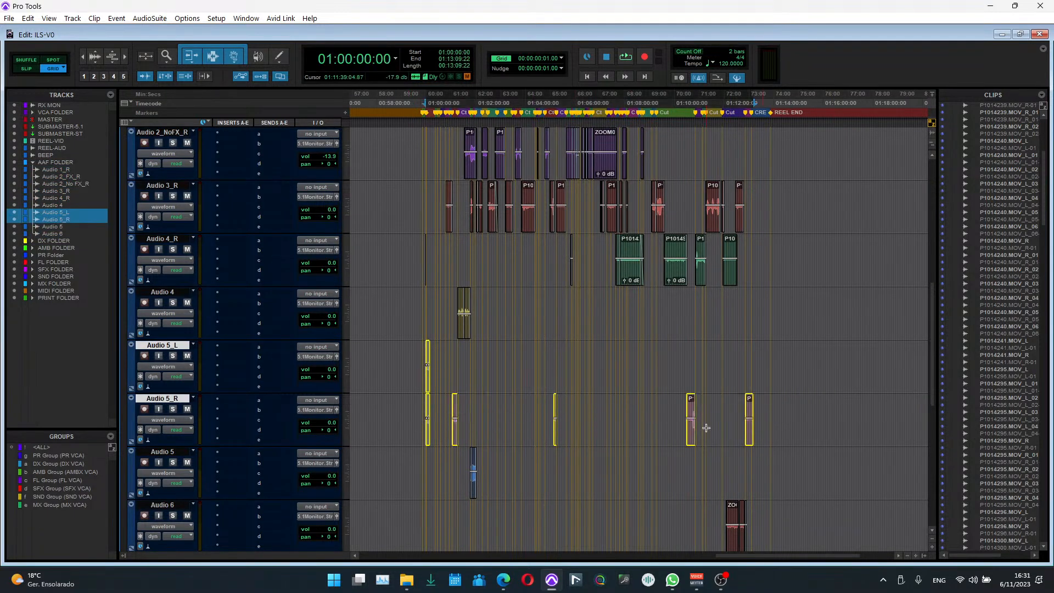
{"action": "key", "text": "alt+f"}
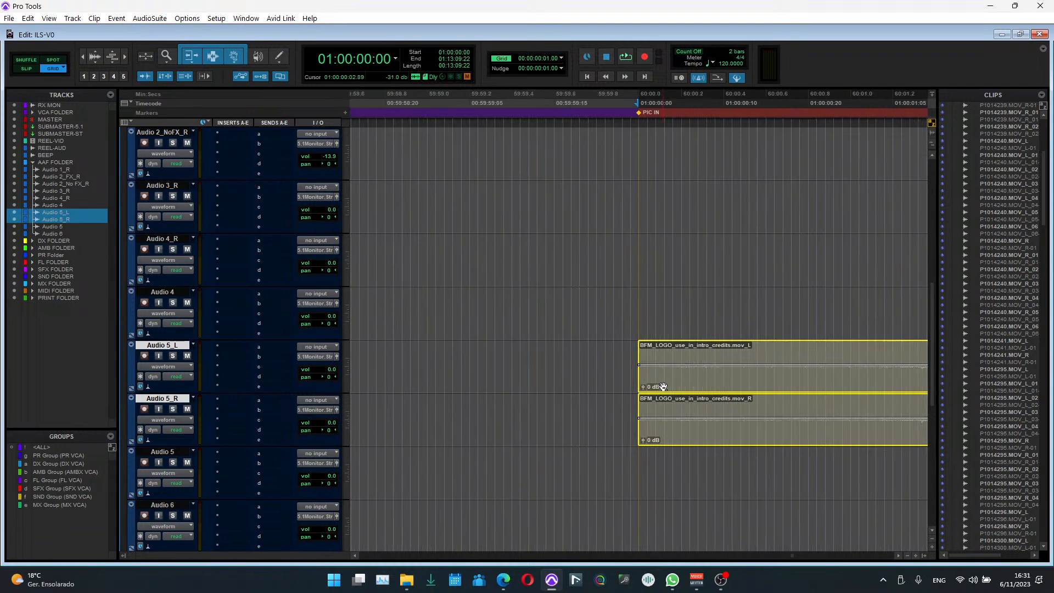
{"action": "left_click_drag", "start_coordinate": [662, 384], "coordinate": [670, 328]}
{"action": "scroll", "coordinate": [632, 365], "scroll_direction": "down", "scroll_amount": 10}
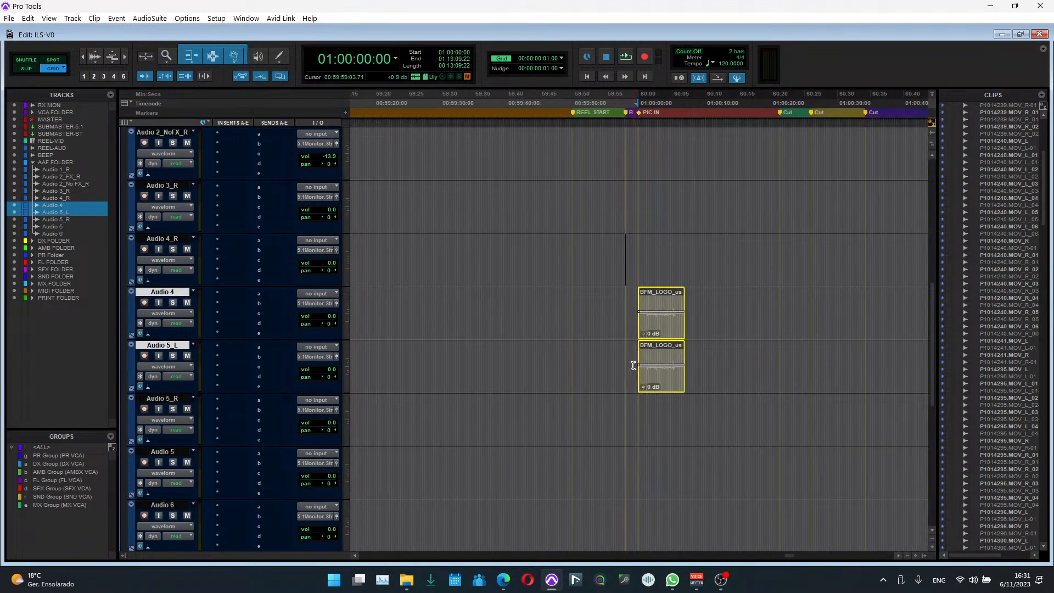
{"action": "scroll", "coordinate": [633, 366], "scroll_direction": "right", "scroll_amount": 5}
{"action": "scroll", "coordinate": [633, 366], "scroll_direction": "down", "scroll_amount": 3}
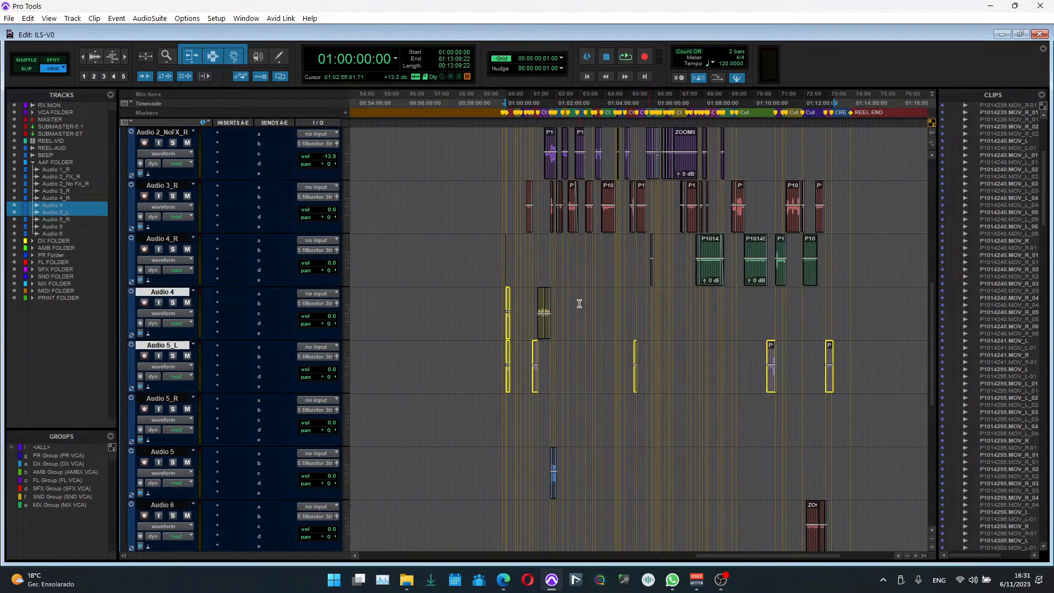
Step: Move the two ZOOM0008_Tr3 clips at 01:01:15:05 from Audio 4 up to Audio 4_R, keeping their timing
{"action": "left_click", "coordinate": [547, 255]}
{"action": "key", "text": "t"}
{"action": "key", "text": "t"}
{"action": "key", "text": "t"}
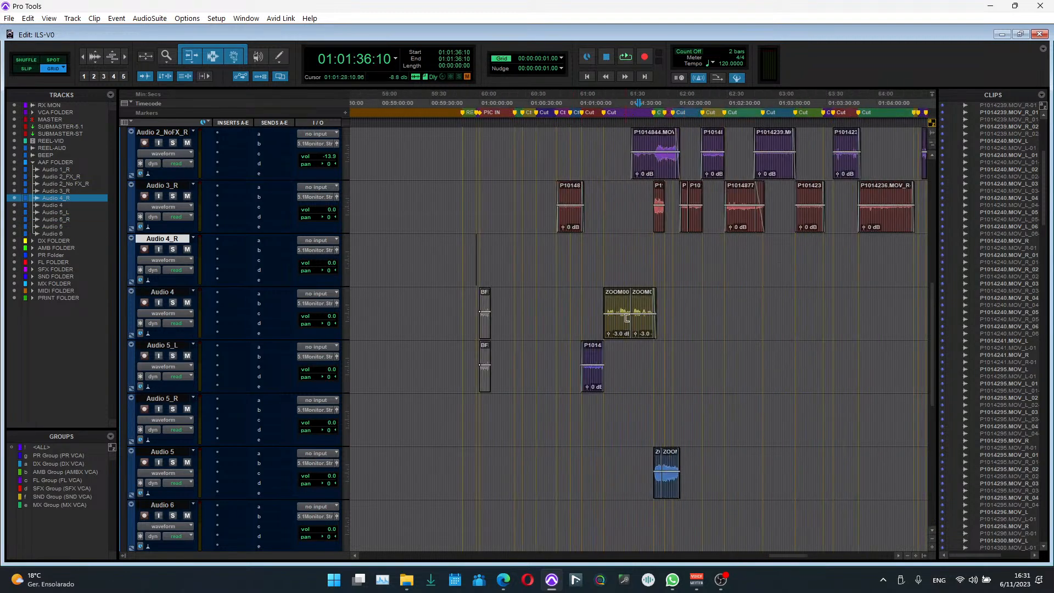
{"action": "left_click_drag", "start_coordinate": [691, 330], "coordinate": [521, 317]}
{"action": "key", "text": "t"}
{"action": "key", "text": "t"}
{"action": "key", "text": "t"}
{"action": "key", "text": "t"}
{"action": "key", "text": "t"}
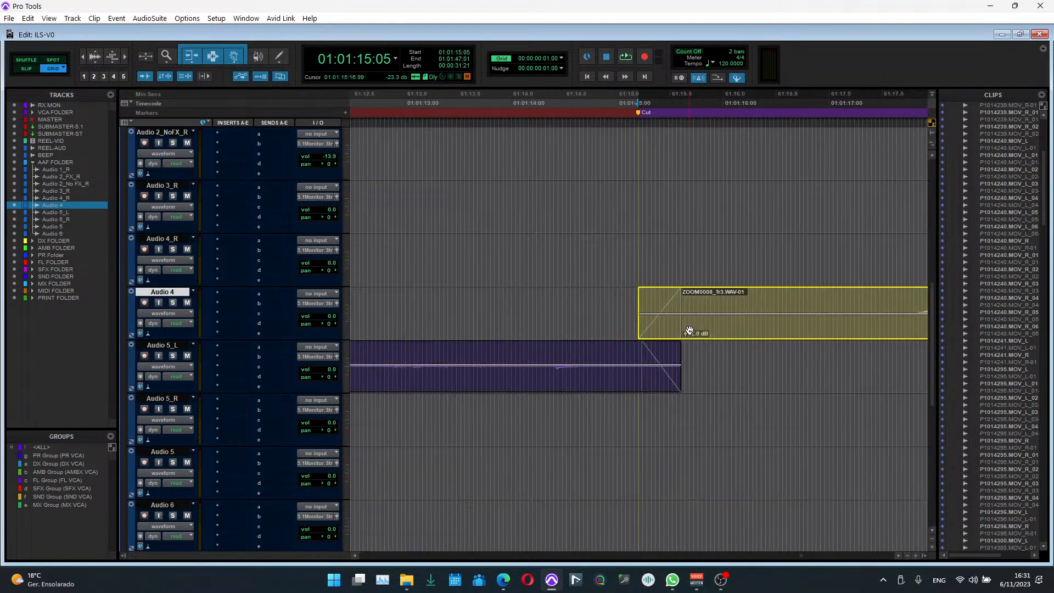
{"action": "left_click_drag", "start_coordinate": [699, 333], "coordinate": [699, 284]}
{"action": "key", "text": "r"}
{"action": "key", "text": "r"}
{"action": "key", "text": "r"}
{"action": "key", "text": "r"}
{"action": "key", "text": "r"}
{"action": "key", "text": "r"}
{"action": "key", "text": "r"}
{"action": "key", "text": "r"}
{"action": "key", "text": "r"}
{"action": "key", "text": "r"}
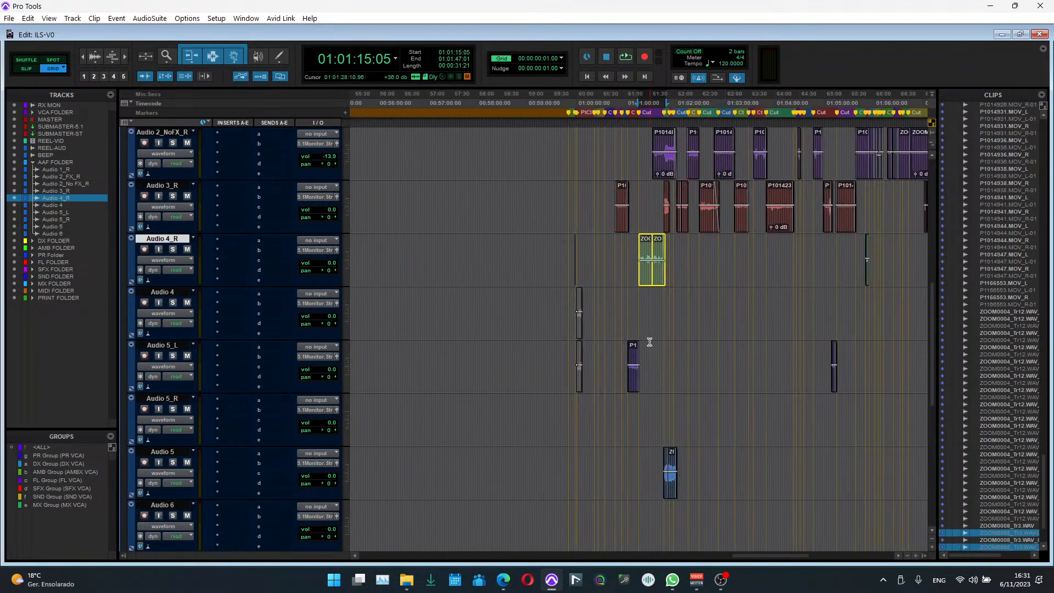
Step: Select the Audio 5_L clips from 01:01:01:15 to 01:13:09:22 and examine the start of the first one
{"action": "key", "text": "t"}
{"action": "key", "text": "t"}
{"action": "key", "text": "t"}
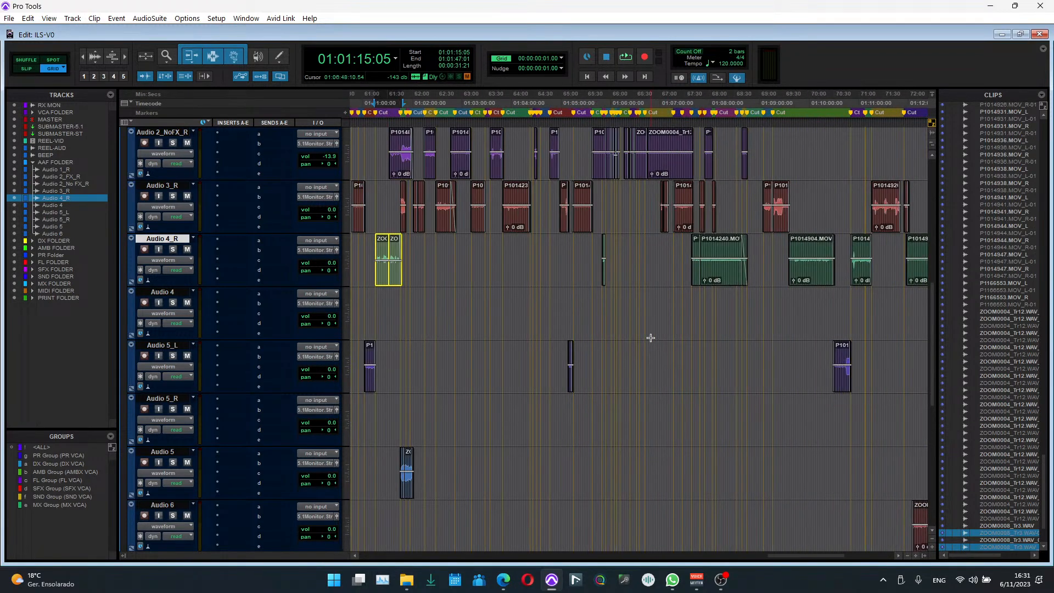
{"action": "key", "text": "r"}
{"action": "left_click_drag", "start_coordinate": [833, 369], "coordinate": [496, 378]}
{"action": "key", "text": "t"}
{"action": "key", "text": "t"}
{"action": "key", "text": "t"}
{"action": "key", "text": "t"}
{"action": "key", "text": "t"}
{"action": "key", "text": "t"}
{"action": "key", "text": "t"}
{"action": "key", "text": "t"}
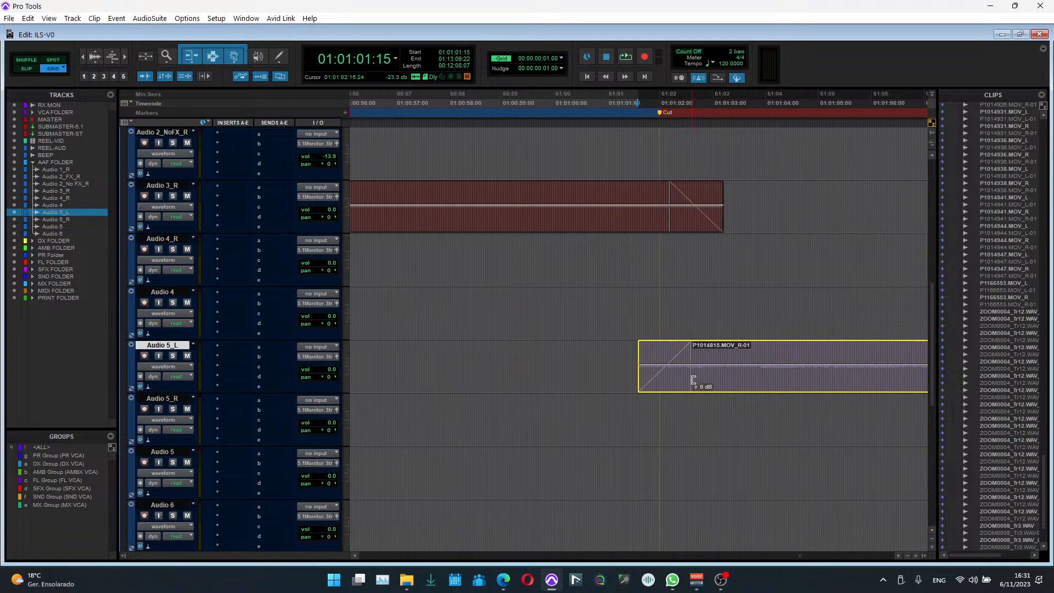
Step: Move the P1014815.MOV_R-01 clip at 01:01:01:15 from Audio 5_L up to Audio 4, keeping its timing
{"action": "left_click_drag", "start_coordinate": [784, 377], "coordinate": [789, 354]}
{"action": "key", "text": "t"}
{"action": "key", "text": "t"}
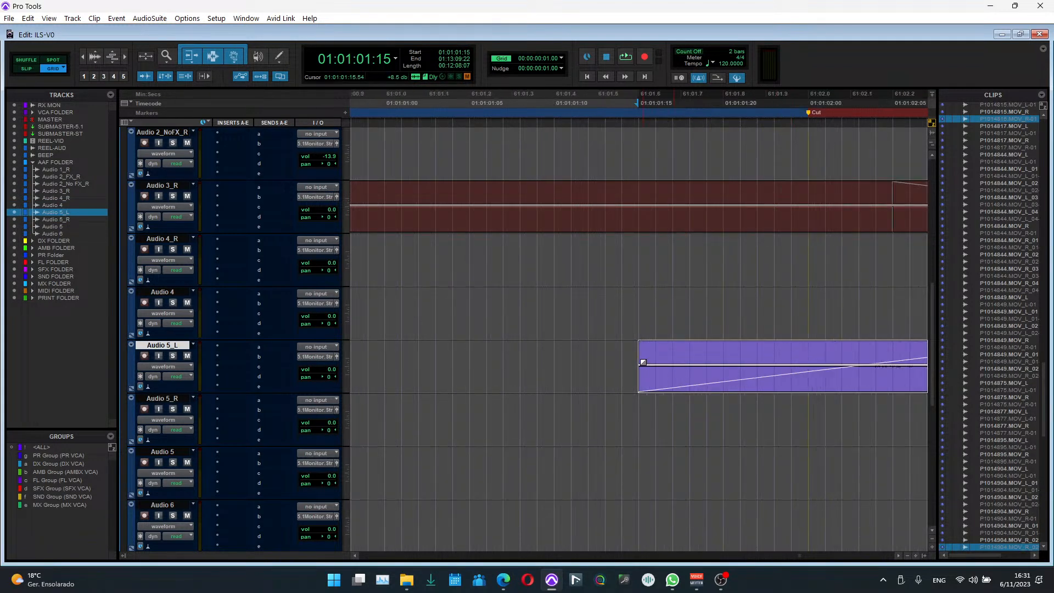
{"action": "key", "text": "r"}
{"action": "key", "text": "r"}
{"action": "key", "text": "t"}
{"action": "scroll", "coordinate": [644, 365], "scroll_direction": "right", "scroll_amount": 2}
{"action": "scroll", "coordinate": [644, 364], "scroll_direction": "left", "scroll_amount": 1}
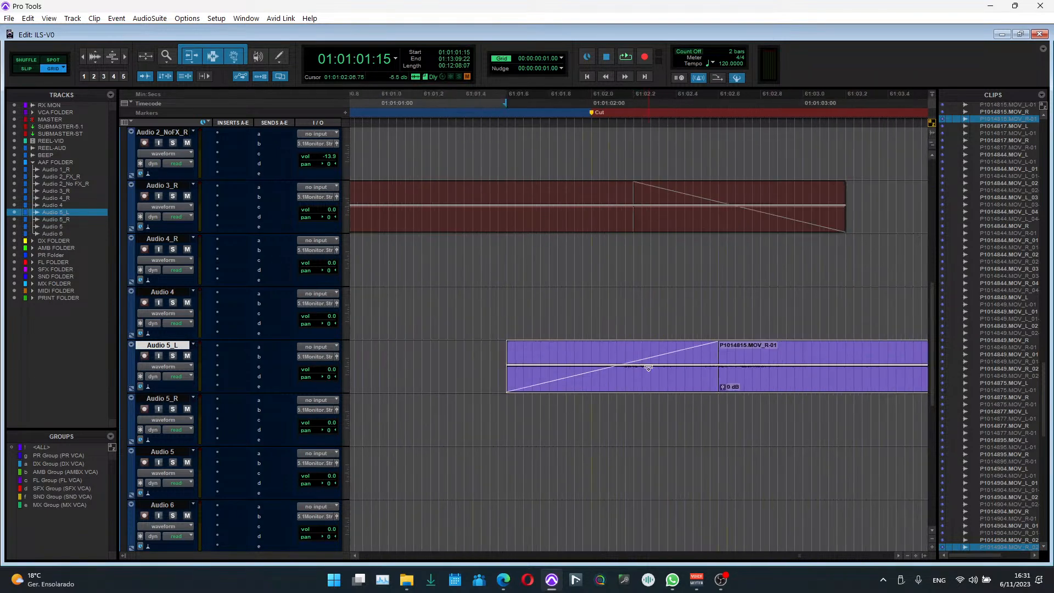
{"action": "left_click_drag", "start_coordinate": [753, 388], "coordinate": [750, 321]}
{"action": "key", "text": "r"}
{"action": "key", "text": "r"}
{"action": "key", "text": "r"}
{"action": "key", "text": "r"}
{"action": "key", "text": "r"}
{"action": "key", "text": "r"}
{"action": "key", "text": "r"}
{"action": "key", "text": "r"}
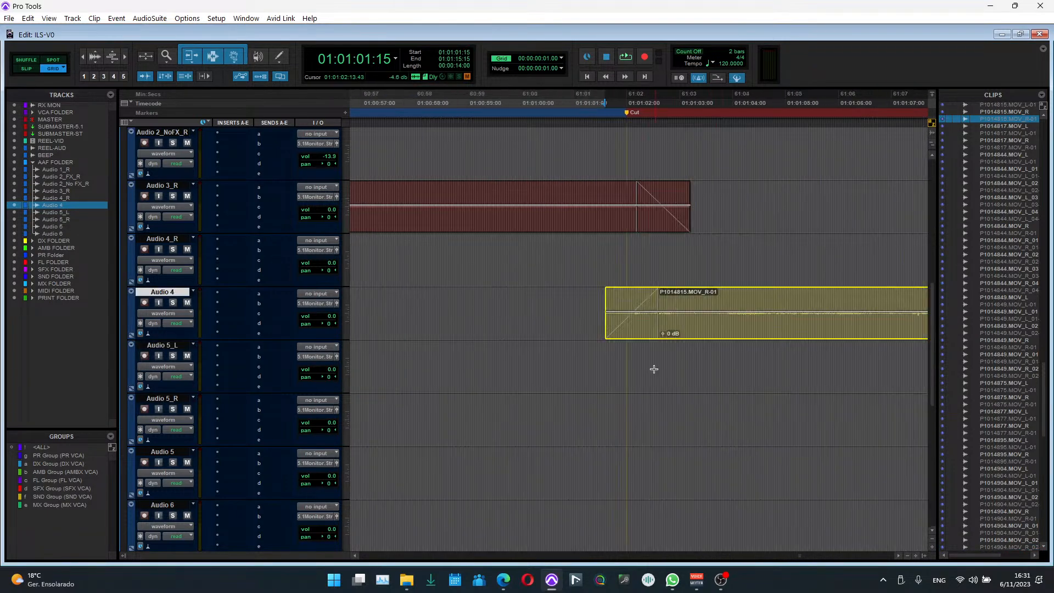
{"action": "key", "text": "r"}
{"action": "key", "text": "r"}
{"action": "key", "text": "r"}
{"action": "key", "text": "r"}
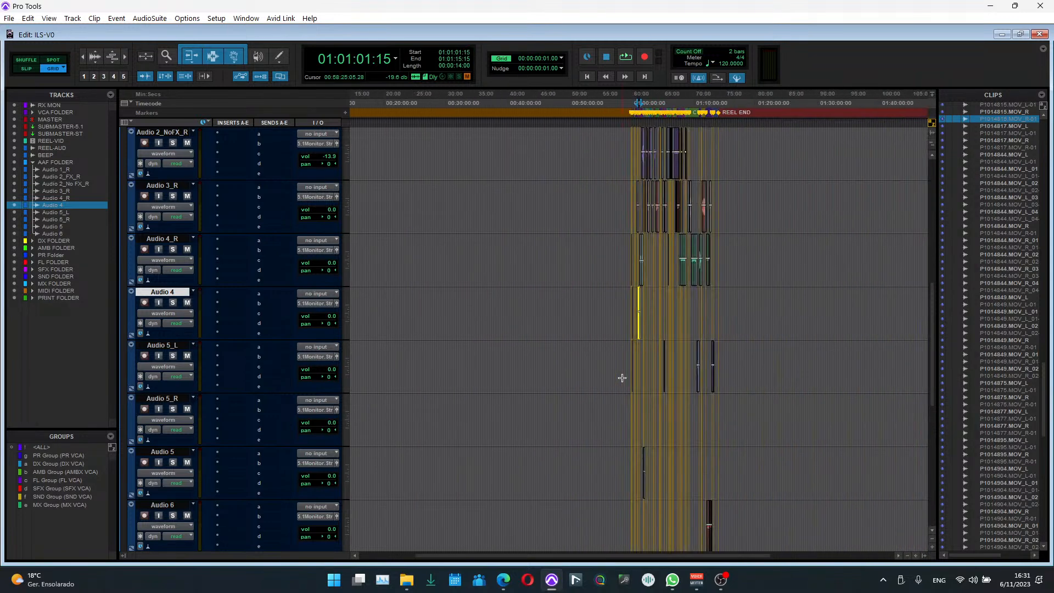
Step: Move the Audio 5_L clips between 01:05:07:23 and 01:13:09:22 to the same position on Audio 4
{"action": "key", "text": "t"}
{"action": "scroll", "coordinate": [626, 371], "scroll_direction": "right", "scroll_amount": 2}
{"action": "left_click_drag", "start_coordinate": [704, 371], "coordinate": [553, 375]}
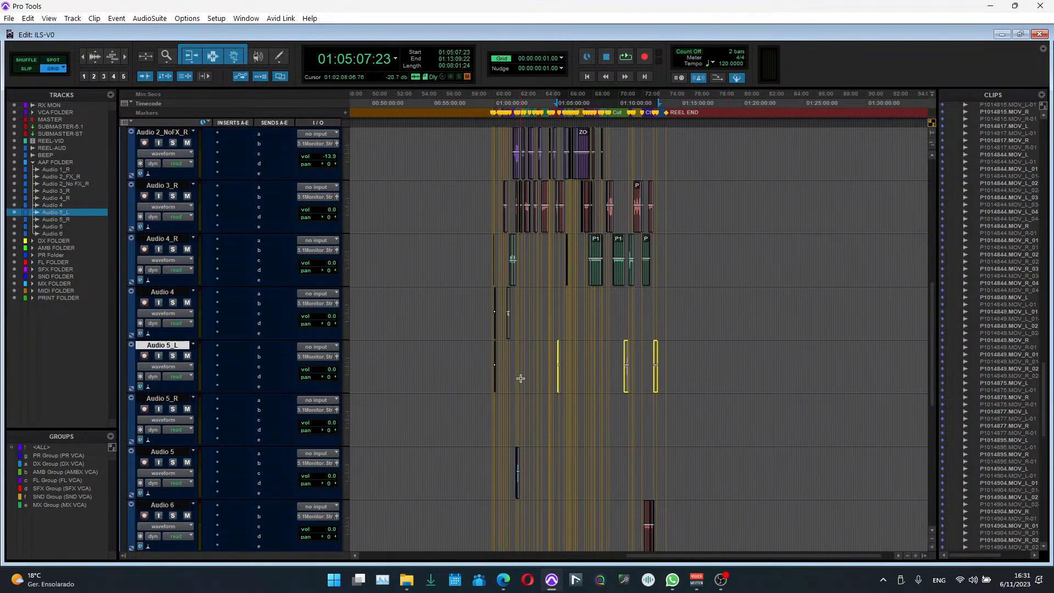
{"action": "left_click", "coordinate": [163, 292]}
{"action": "key", "text": "ctrl+v"}
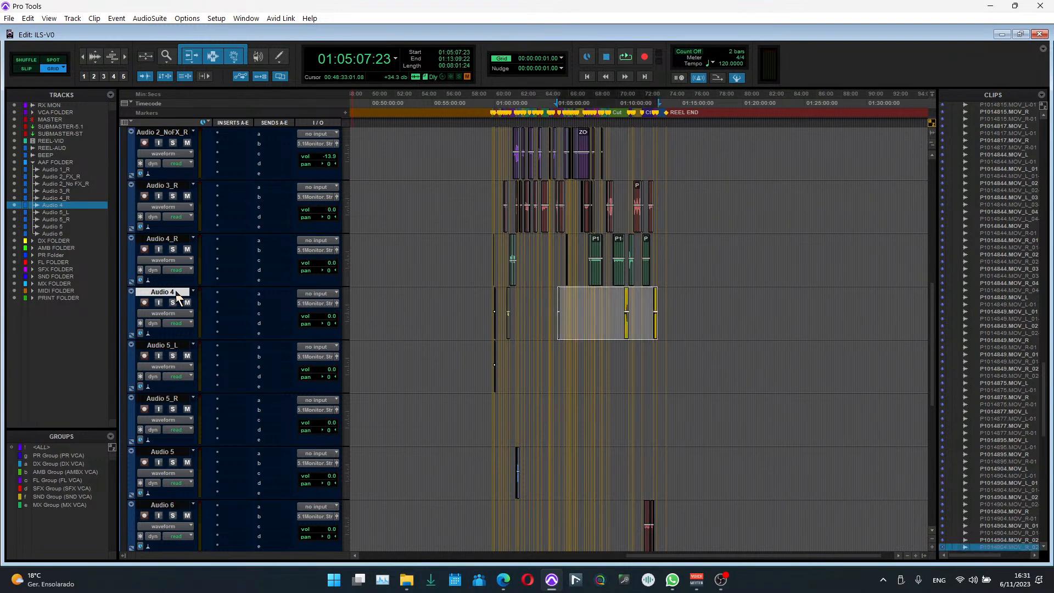
Step: Move the two ZOOM0008_Tr3 clips at 01:01:45:07 from Audio 5 to the same position on Audio 4
{"action": "scroll", "coordinate": [643, 433], "scroll_direction": "down", "scroll_amount": 1}
{"action": "left_click_drag", "start_coordinate": [681, 428], "coordinate": [435, 407]}
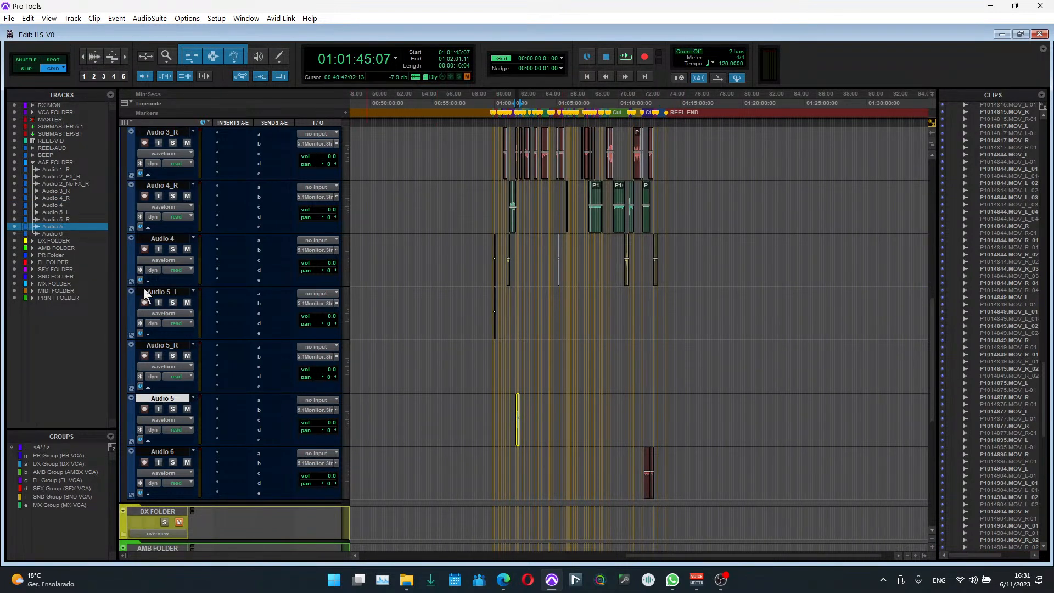
{"action": "key", "text": "t"}
{"action": "key", "text": "t"}
{"action": "key", "text": "t"}
{"action": "key", "text": "t"}
{"action": "key", "text": "t"}
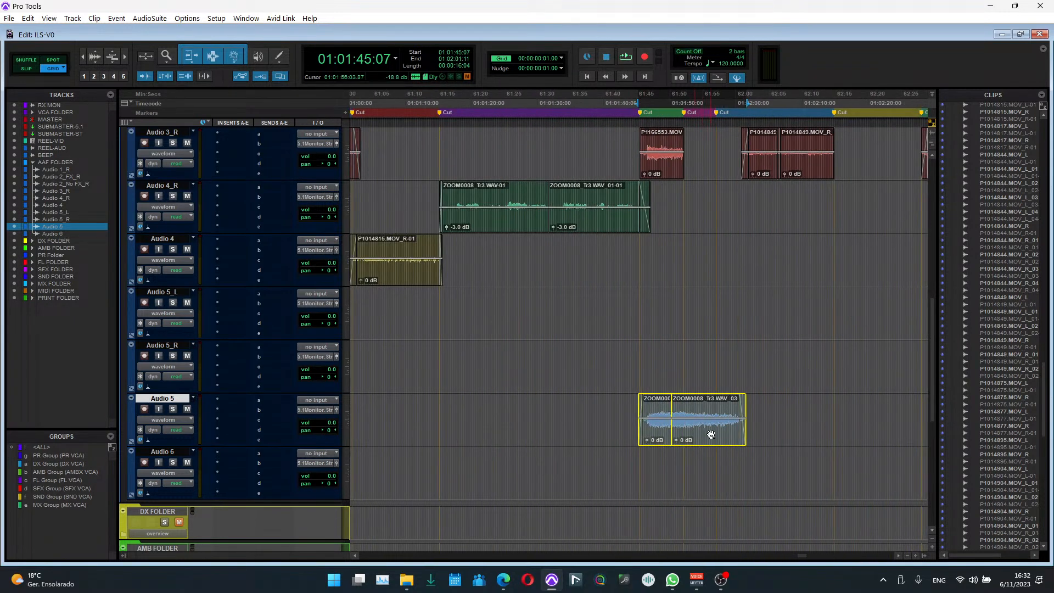
{"action": "key", "text": "ctrl+x"}
{"action": "left_click", "coordinate": [171, 241]}
{"action": "key", "text": "ctrl+v"}
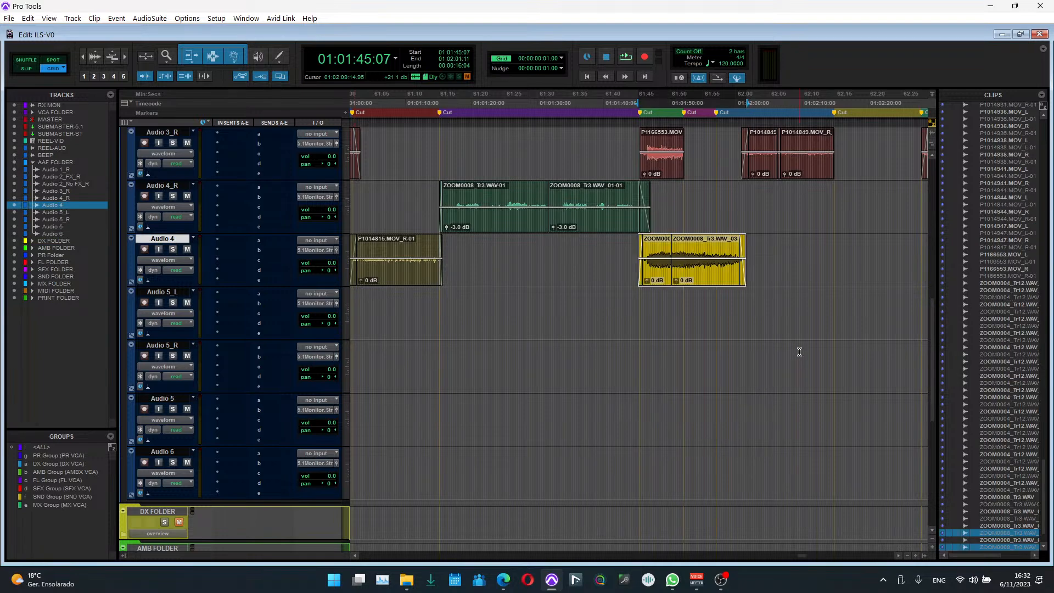
Step: Move the three ZOOM0033_Tr1 clips at 01:12:04:12 from Audio 6 to the same position on Audio 5_L
{"action": "key", "text": "r"}
{"action": "key", "text": "r"}
{"action": "key", "text": "r"}
{"action": "key", "text": "r"}
{"action": "key", "text": "r"}
{"action": "scroll", "coordinate": [727, 381], "scroll_direction": "right", "scroll_amount": 3}
{"action": "left_click_drag", "start_coordinate": [695, 483], "coordinate": [535, 476]}
{"action": "key", "text": "t"}
{"action": "key", "text": "t"}
{"action": "key", "text": "t"}
{"action": "key", "text": "t"}
{"action": "key", "text": "t"}
{"action": "scroll", "coordinate": [617, 471], "scroll_direction": "right", "scroll_amount": 3}
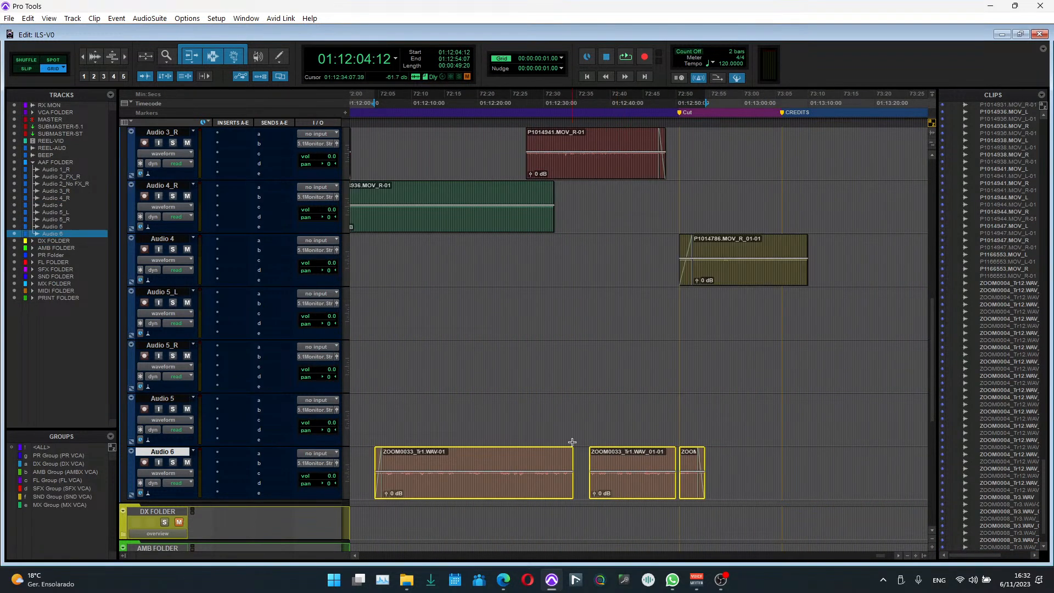
{"action": "scroll", "coordinate": [572, 442], "scroll_direction": "left", "scroll_amount": 2}
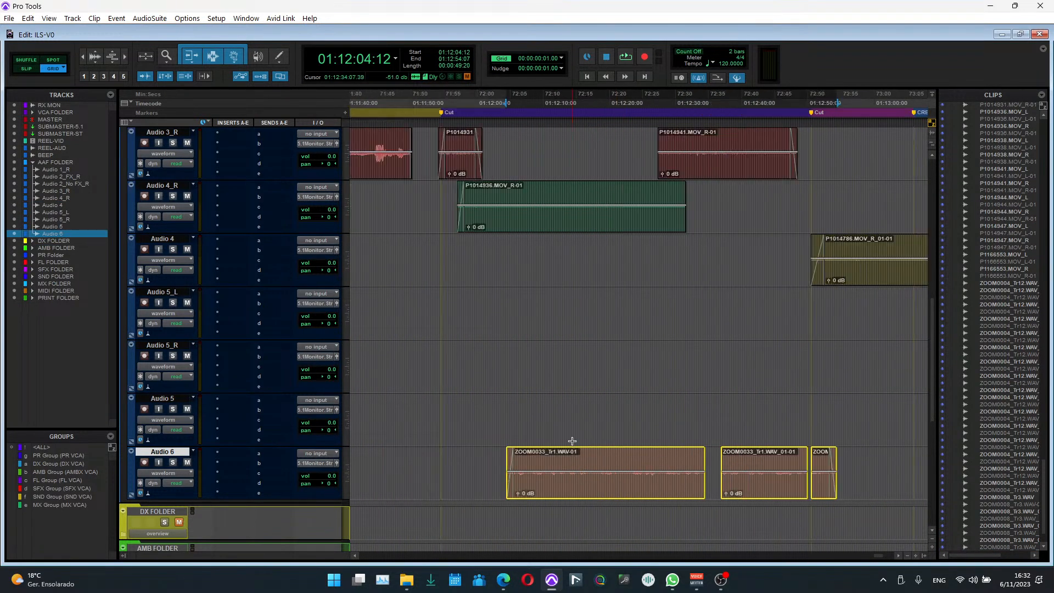
{"action": "key", "text": "ctrl+x"}
{"action": "left_click", "coordinate": [163, 292]}
{"action": "key", "text": "ctrl+v"}
{"action": "key", "text": "ctrl+bracketleft"}
{"action": "key", "text": "ctrl+bracketleft"}
{"action": "key", "text": "ctrl+bracketleft"}
{"action": "key", "text": "ctrl+bracketleft"}
{"action": "scroll", "coordinate": [852, 426], "scroll_direction": "up", "scroll_amount": 5}
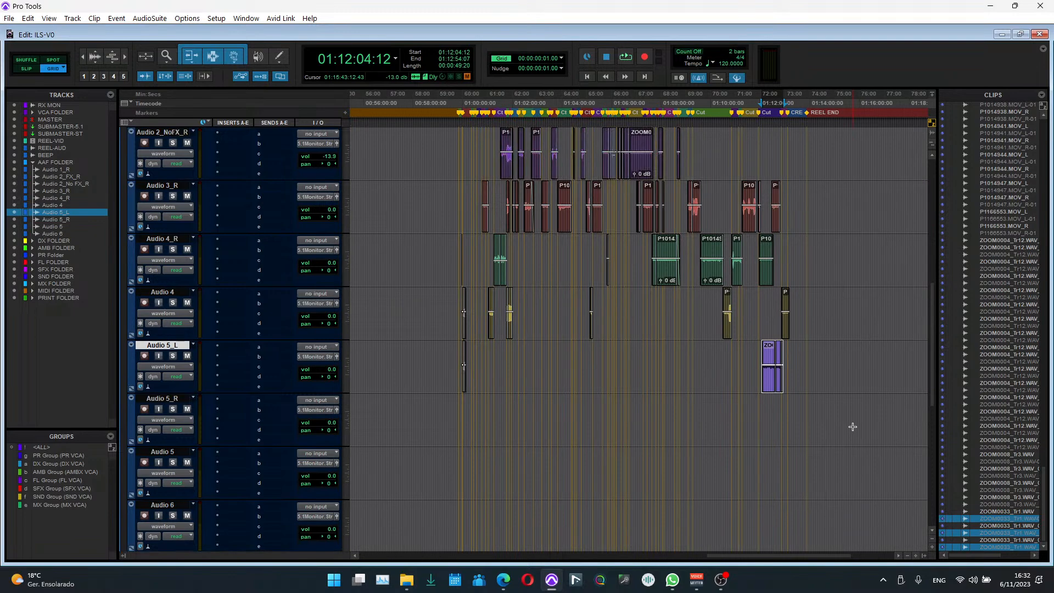
Step: Place the edit cursor on Audio 5_R at 01:00:08:19 and examine the logo clips on the tracks above it
{"action": "left_click", "coordinate": [466, 462]}
{"action": "key", "text": "ctrl+bracketright"}
{"action": "key", "text": "ctrl+bracketright"}
{"action": "key", "text": "ctrl+bracketright"}
{"action": "key", "text": "ctrl+bracketright"}
{"action": "key", "text": "ctrl+bracketleft"}
{"action": "key", "text": "ctrl+bracketleft"}
{"action": "key", "text": "ctrl+bracketleft"}
{"action": "key", "text": "ctrl+bracketleft"}
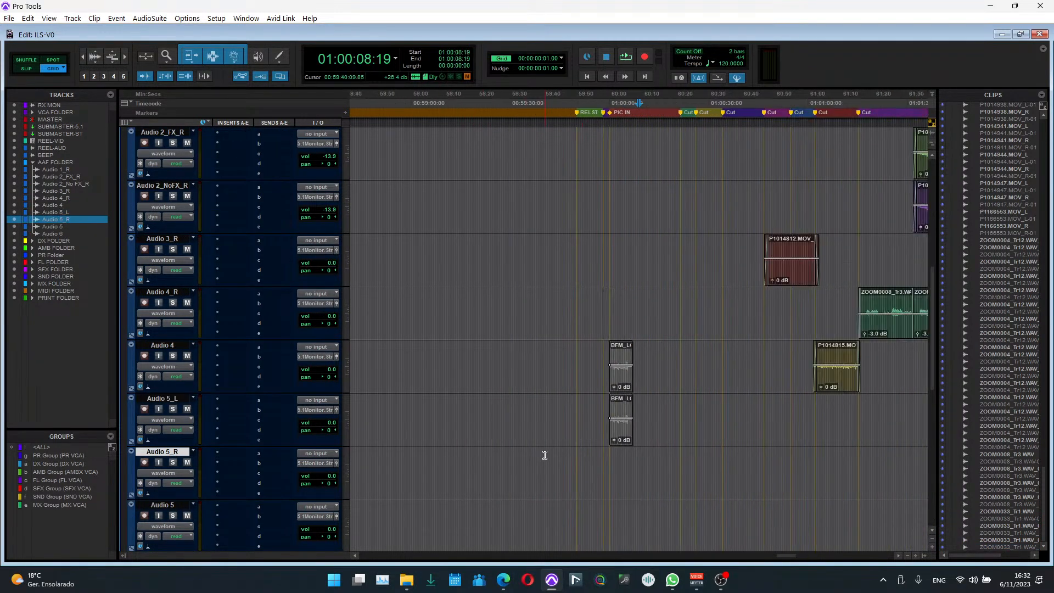
Step: Delete the emptied tracks Audio 5_R, Audio 5 and Audio 6
{"action": "scroll", "coordinate": [539, 428], "scroll_direction": "down", "scroll_amount": 3}
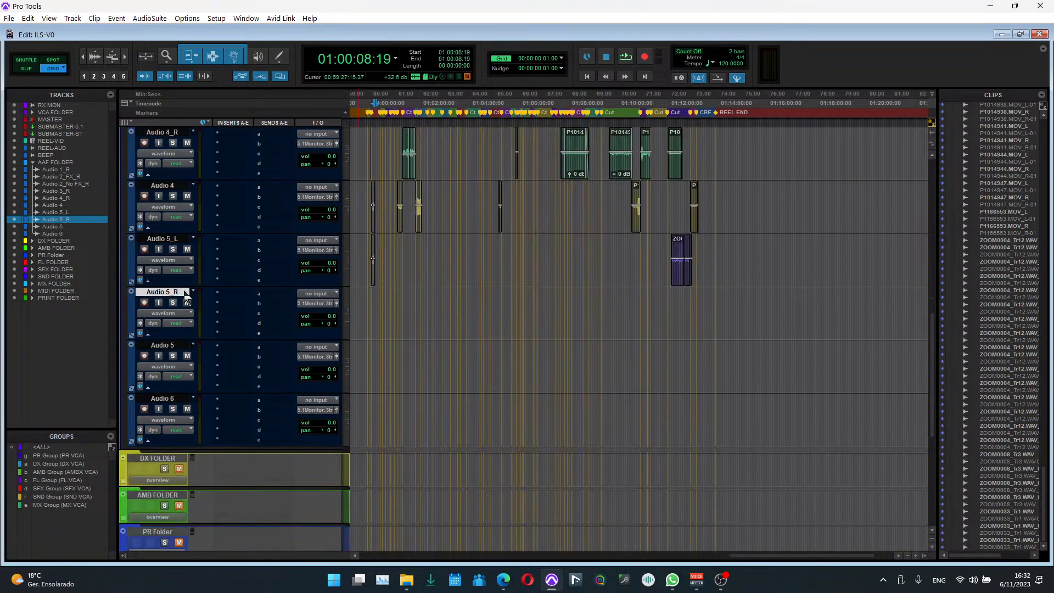
{"action": "left_click", "coordinate": [165, 399], "text": "shift"}
{"action": "right_click", "coordinate": [166, 394]}
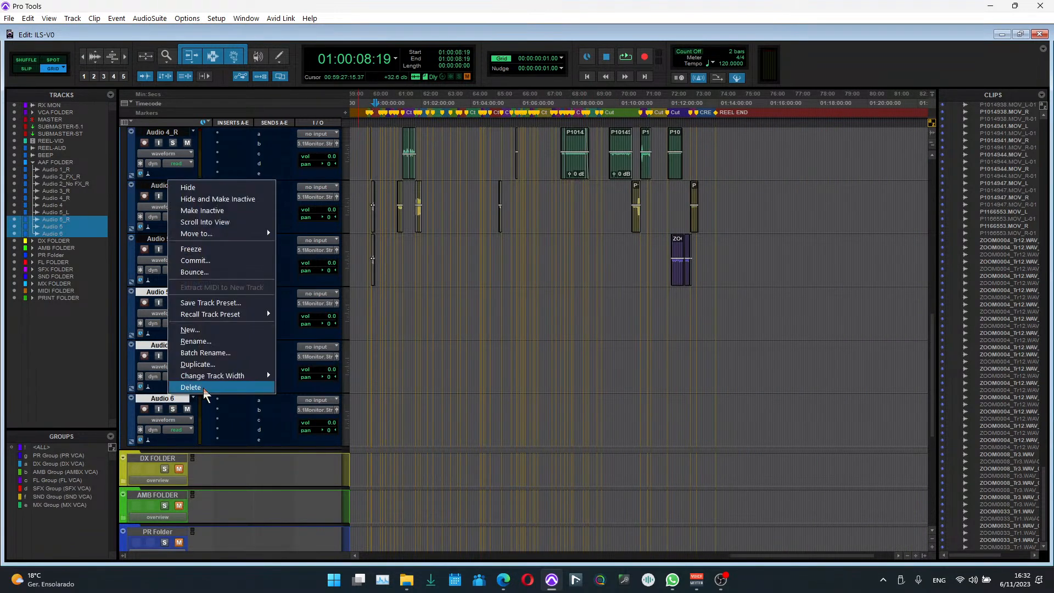
{"action": "left_click", "coordinate": [205, 388]}
Step: Rename the track Audio 1_R in the AAF folder as Audio1
{"action": "scroll", "coordinate": [520, 403], "scroll_direction": "up", "scroll_amount": 6}
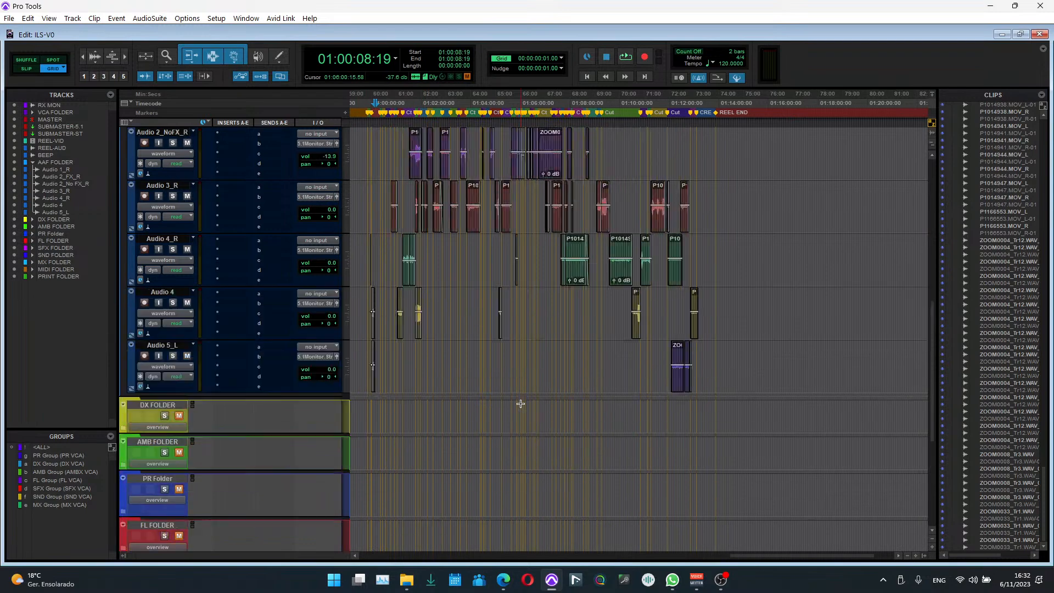
{"action": "double_click", "coordinate": [174, 249]}
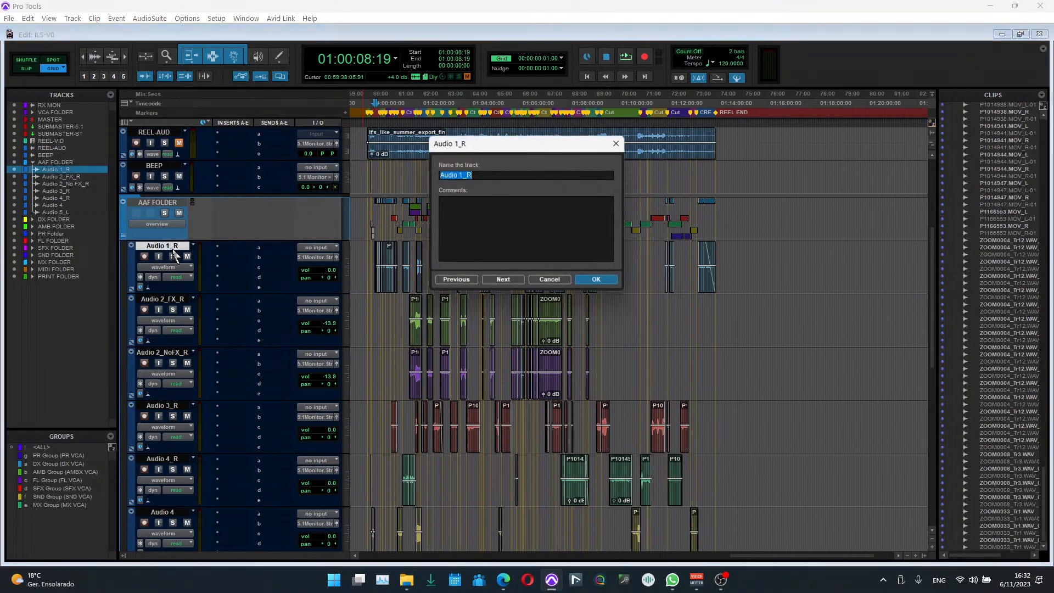
{"action": "type", "text": "Aud"}
{"action": "key", "text": "ctrl+a"}
{"action": "key", "text": "Right"}
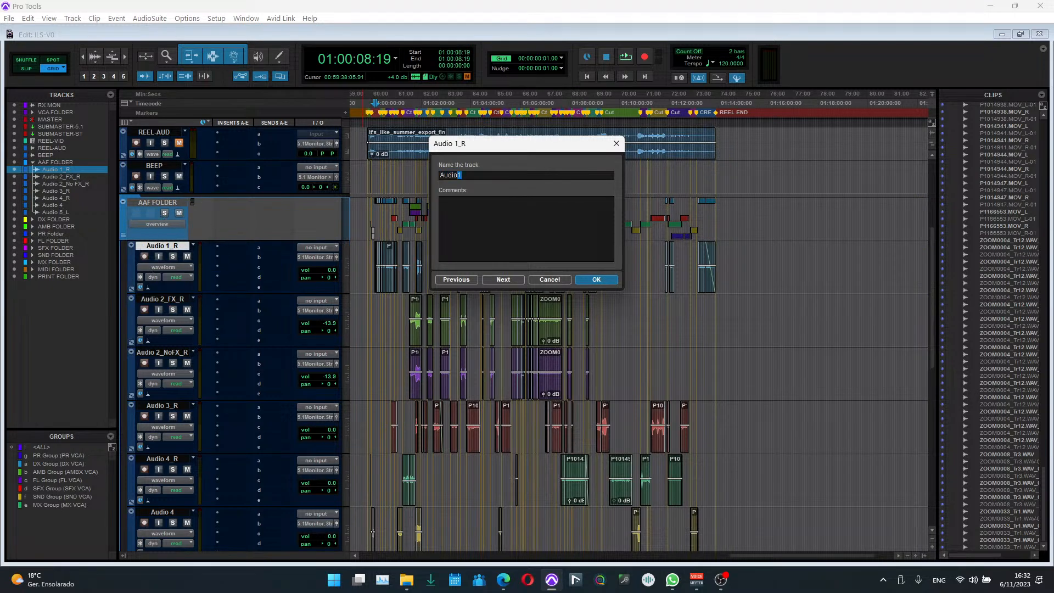
{"action": "key", "text": "shift+Right"}
{"action": "key", "text": "ctrl+Right"}
{"action": "key", "text": "ctrl+Right"}
{"action": "key", "text": "ctrl+Left"}
{"action": "key", "text": "ctrl+Left"}
{"action": "key", "text": "shift+Left"}
{"action": "key", "text": "Right"}
{"action": "key", "text": "ctrl+Right"}
{"action": "key", "text": "ctrl+Left"}
{"action": "key", "text": "ctrl+Right"}
Step: Rename Audio 2_FX_R, Audio 2_NoFX_R, Audio 3_R and Audio 4_R as Audio2, Audio3, Audio4 and Audio5
{"action": "type", "text": "Audio"}
{"action": "type", "text": "2"}
{"action": "key", "text": "ctrl+Right"}
{"action": "type", "text": "Audio3"}
{"action": "key", "text": "ctrl+Right"}
{"action": "type", "text": "Audio4"}
{"action": "key", "text": "ctrl+Right"}
{"action": "type", "text": "Audio5"}
Step: Rename Audio 4 and Audio 5_L as Audio6 and Audio7, and accept the new names
{"action": "key", "text": "ctrl+Right"}
{"action": "type", "text": "Audio"}
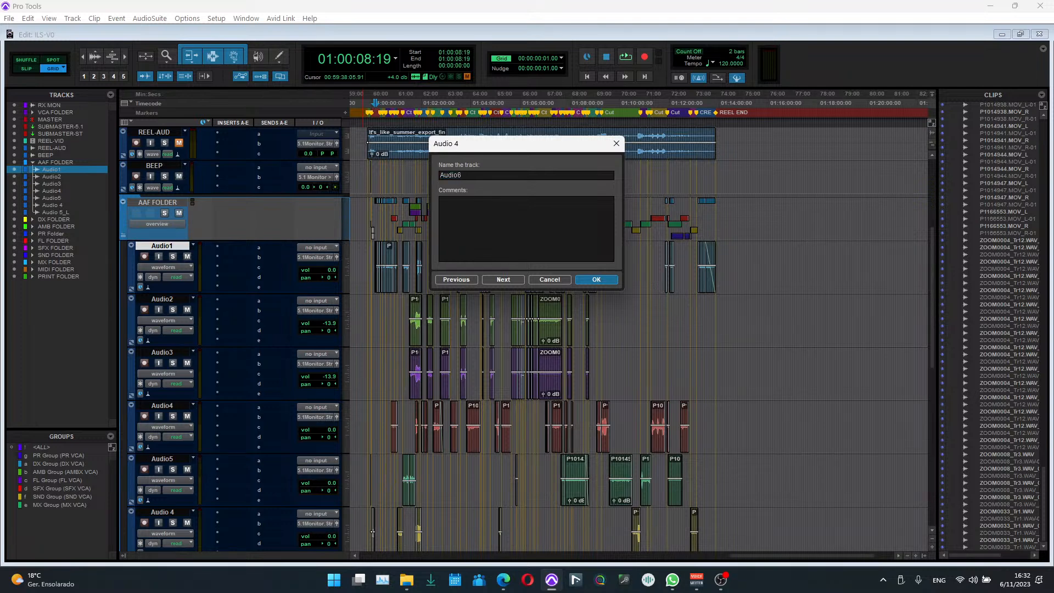
{"action": "key", "text": "ctrl+Right"}
{"action": "type", "text": "Audio"}
{"action": "key", "text": "ctrl+Right"}
{"action": "key", "text": "ctrl+Left"}
{"action": "left_click", "coordinate": [596, 280]}
{"action": "left_click", "coordinate": [619, 305]}
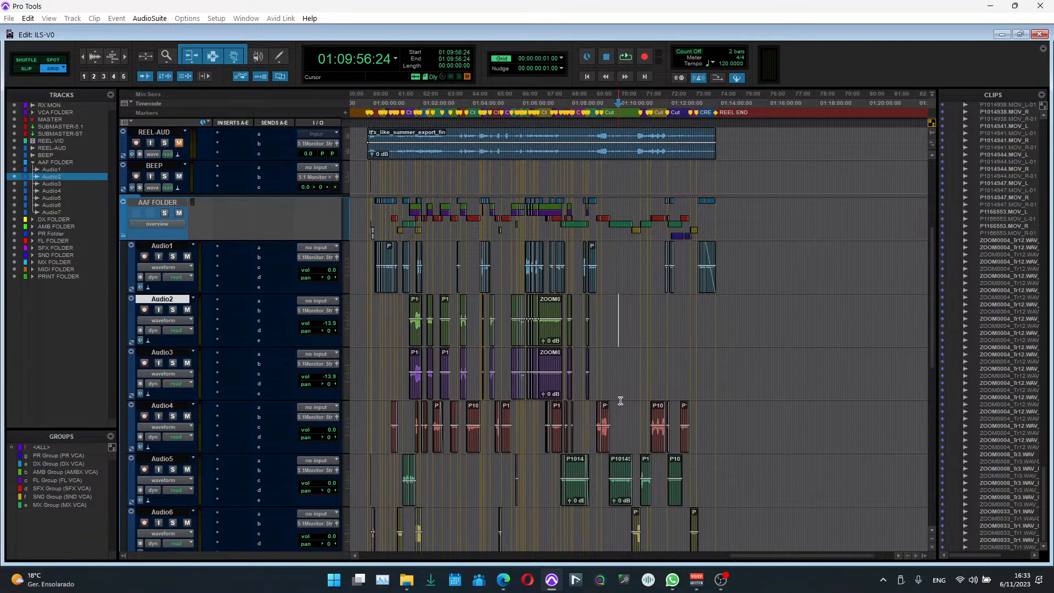
Step: Move the ZOOM0033_Tr1 clips at 01:12:04:12 from Audio7 to the same position on Audio2
{"action": "scroll", "coordinate": [631, 341], "scroll_direction": "down", "scroll_amount": 1}
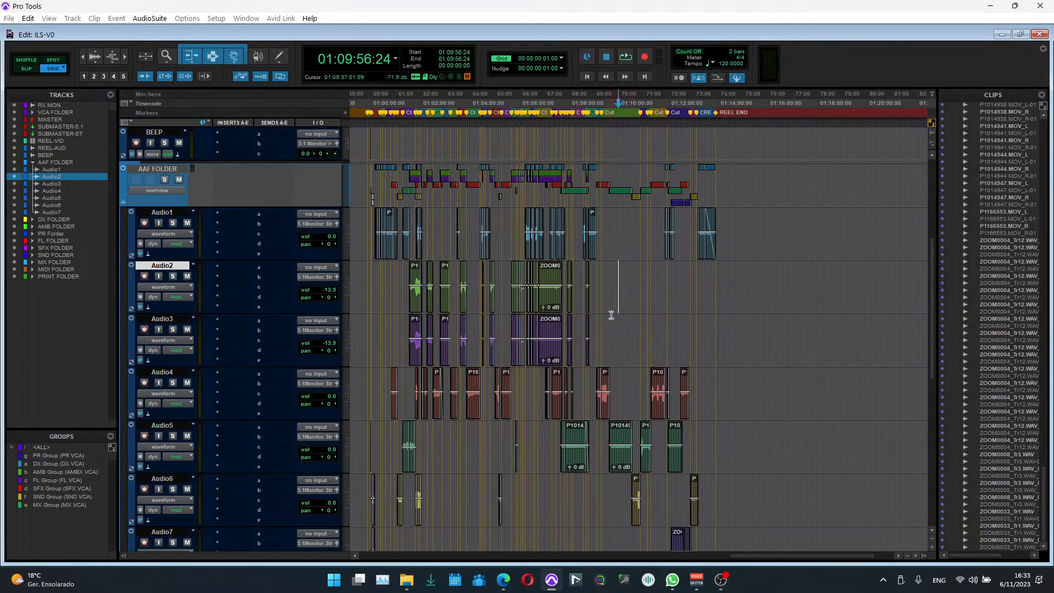
{"action": "scroll", "coordinate": [662, 409], "scroll_direction": "down", "scroll_amount": 1}
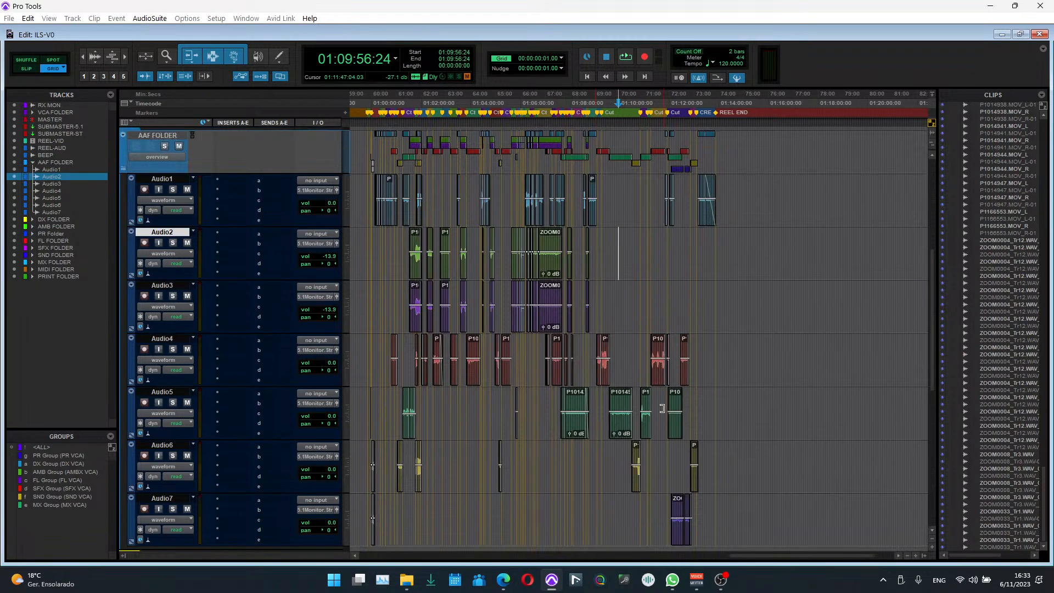
{"action": "scroll", "coordinate": [664, 407], "scroll_direction": "down", "scroll_amount": 4}
{"action": "scroll", "coordinate": [754, 285], "scroll_direction": "up", "scroll_amount": 3}
{"action": "left_click_drag", "start_coordinate": [715, 487], "coordinate": [486, 485]}
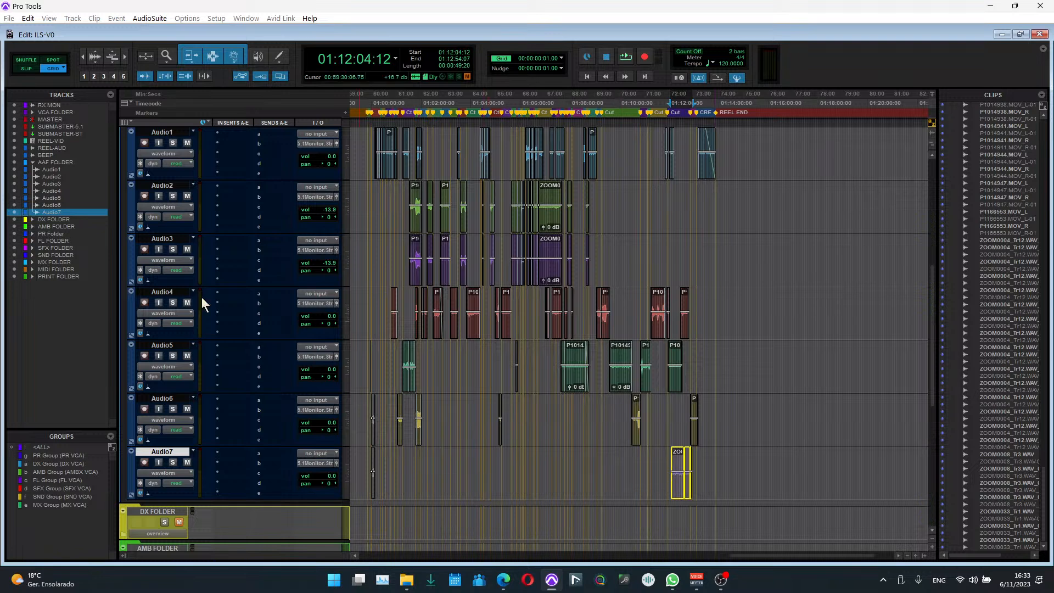
{"action": "key", "text": "ctrl+x"}
{"action": "left_click", "coordinate": [178, 184]}
{"action": "key", "text": "ctrl+v"}
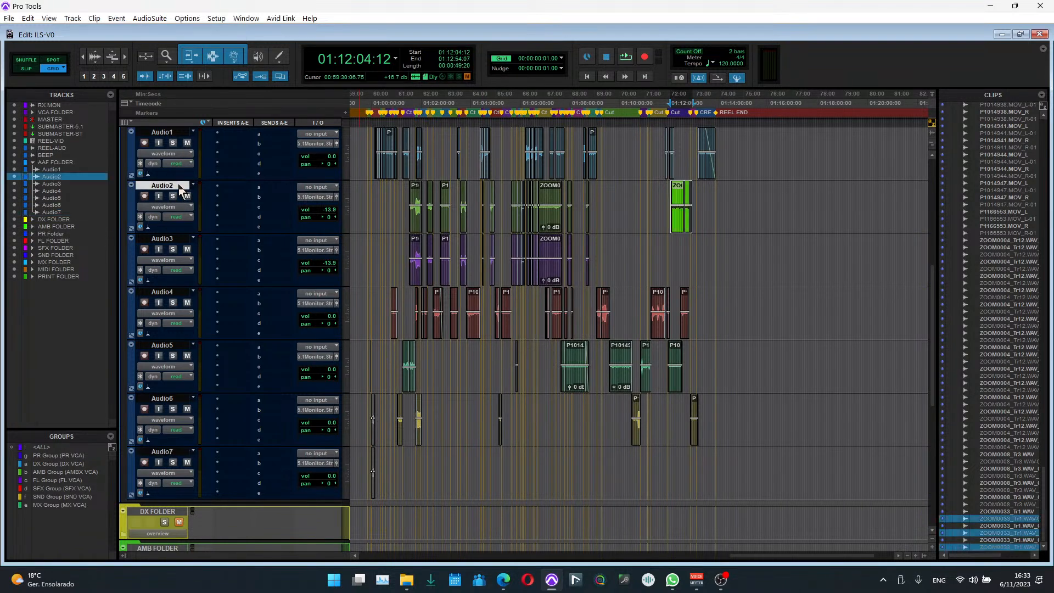
Step: Move the two BFM_LOGO clips at 01:00:00:00 from Audio6 and Audio7 to the same position on Audio2 and Audio3
{"action": "left_click_drag", "start_coordinate": [390, 487], "coordinate": [439, 430]}
{"action": "key", "text": "t"}
{"action": "key", "text": "t"}
{"action": "key", "text": "t"}
{"action": "key", "text": "t"}
{"action": "key", "text": "t"}
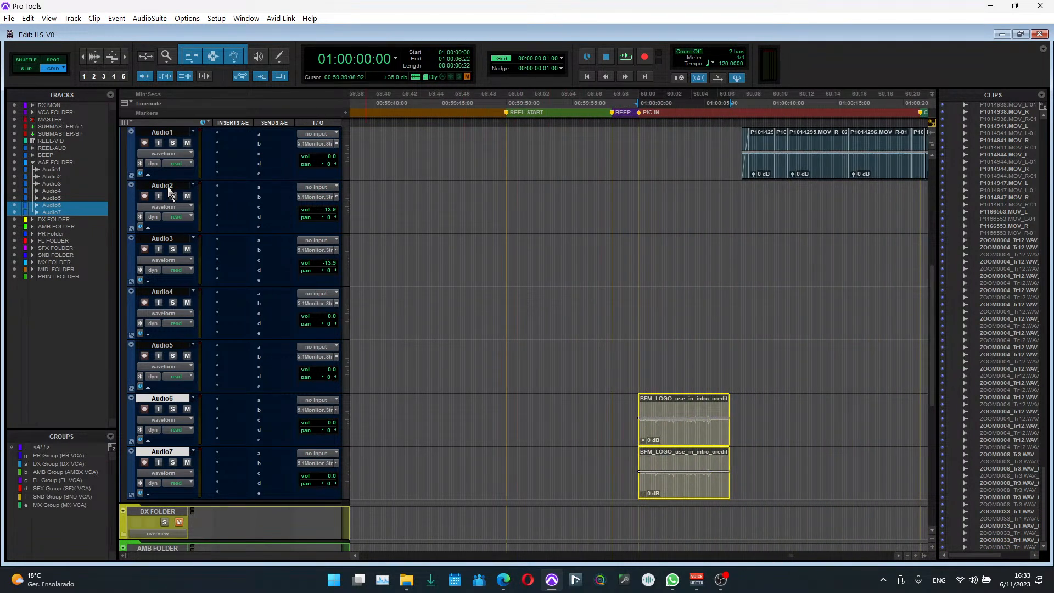
{"action": "key", "text": "ctrl+x"}
{"action": "left_click", "coordinate": [174, 239], "text": "shift"}
{"action": "key", "text": "ctrl+v"}
{"action": "key", "text": "r"}
{"action": "key", "text": "r"}
{"action": "key", "text": "r"}
{"action": "key", "text": "r"}
{"action": "key", "text": "r"}
{"action": "scroll", "coordinate": [678, 406], "scroll_direction": "right", "scroll_amount": 3}
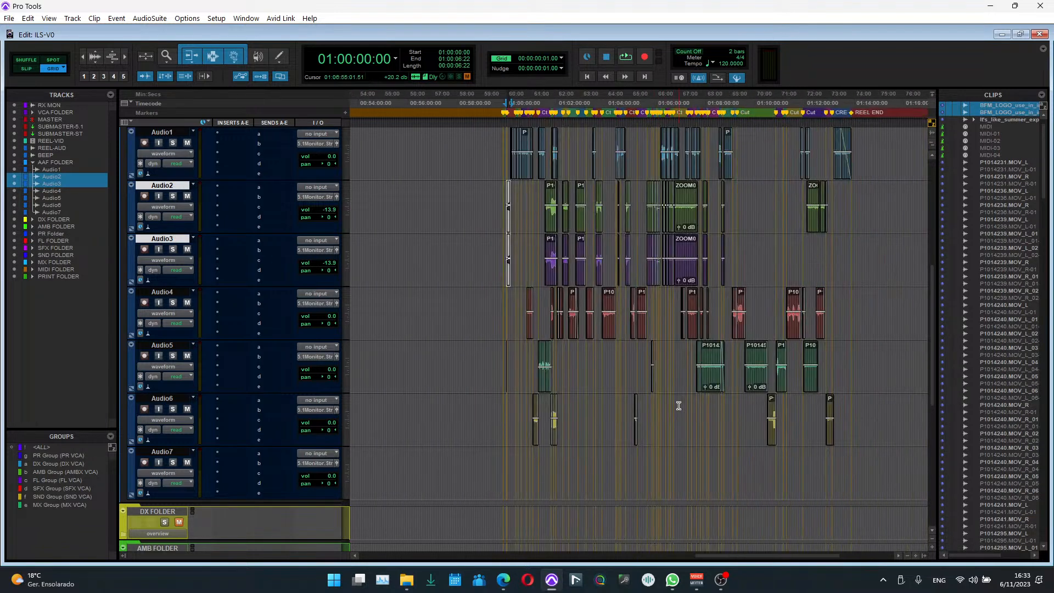
Step: Delete the emptied track Audio7
{"action": "right_click", "coordinate": [173, 451]}
{"action": "left_click", "coordinate": [207, 441]}
{"action": "scroll", "coordinate": [651, 409], "scroll_direction": "right", "scroll_amount": 3}
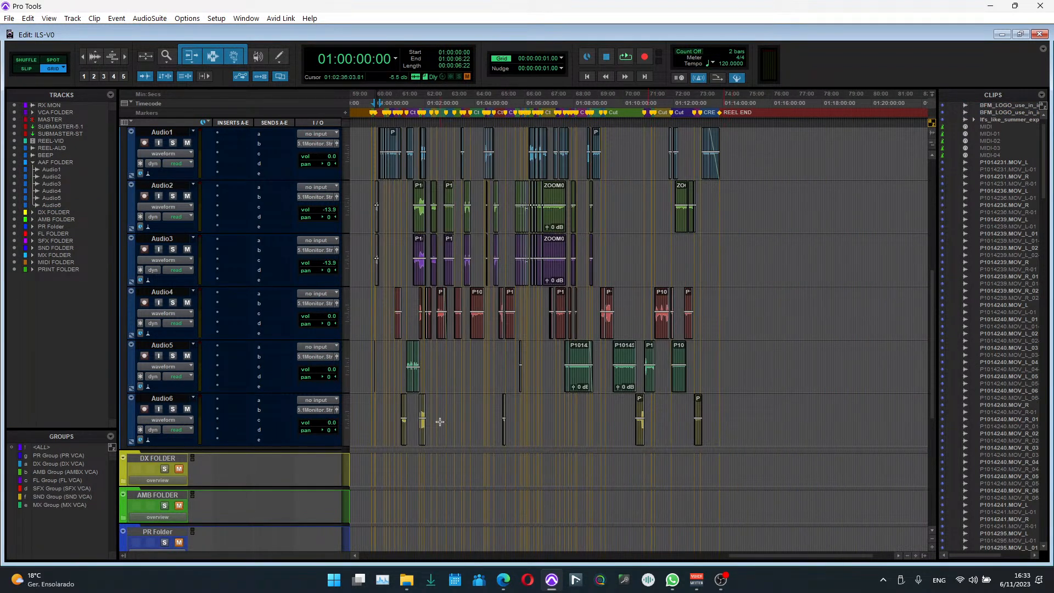
{"action": "scroll", "coordinate": [462, 397], "scroll_direction": "up", "scroll_amount": 1}
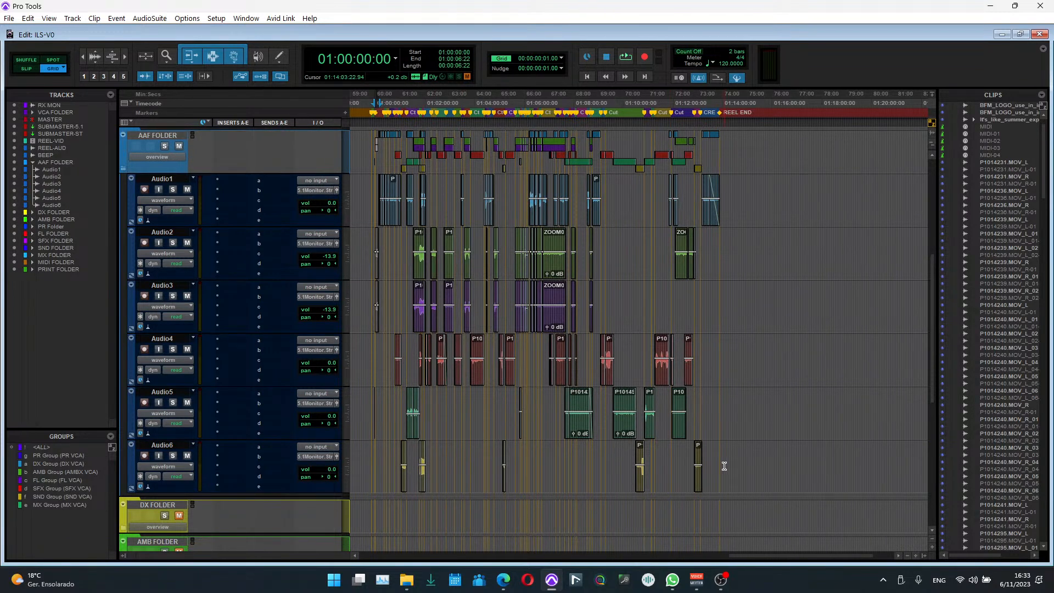
Step: Place the edit cursor on Audio3 at 01:12:09:18 and examine the surrounding clips on the AAF tracks
{"action": "left_click", "coordinate": [677, 299]}
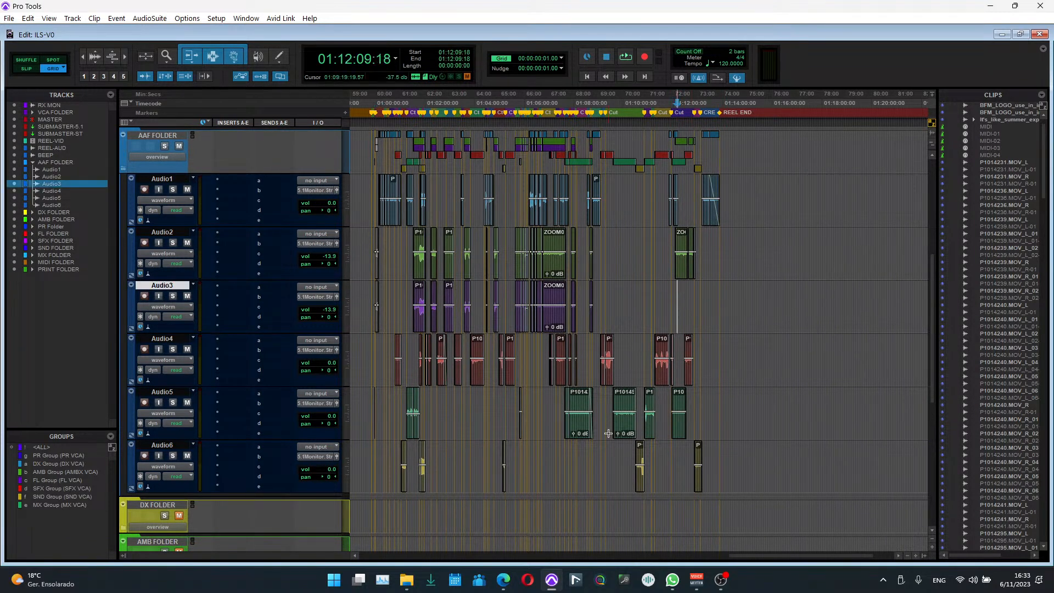
{"action": "key", "text": "t"}
{"action": "key", "text": "t"}
{"action": "key", "text": "t"}
{"action": "key", "text": "r"}
{"action": "key", "text": "r"}
{"action": "key", "text": "r"}
{"action": "key", "text": "r"}
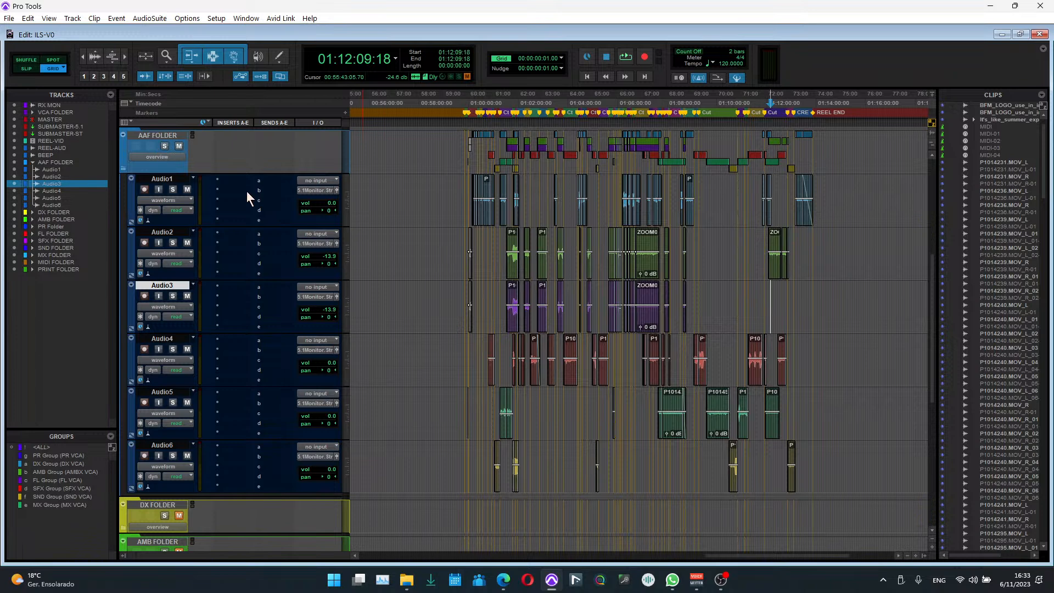
Step: Open the output window of Audio2 and show the volume automation lanes on the AAF tracks
{"action": "left_click", "coordinate": [337, 244]}
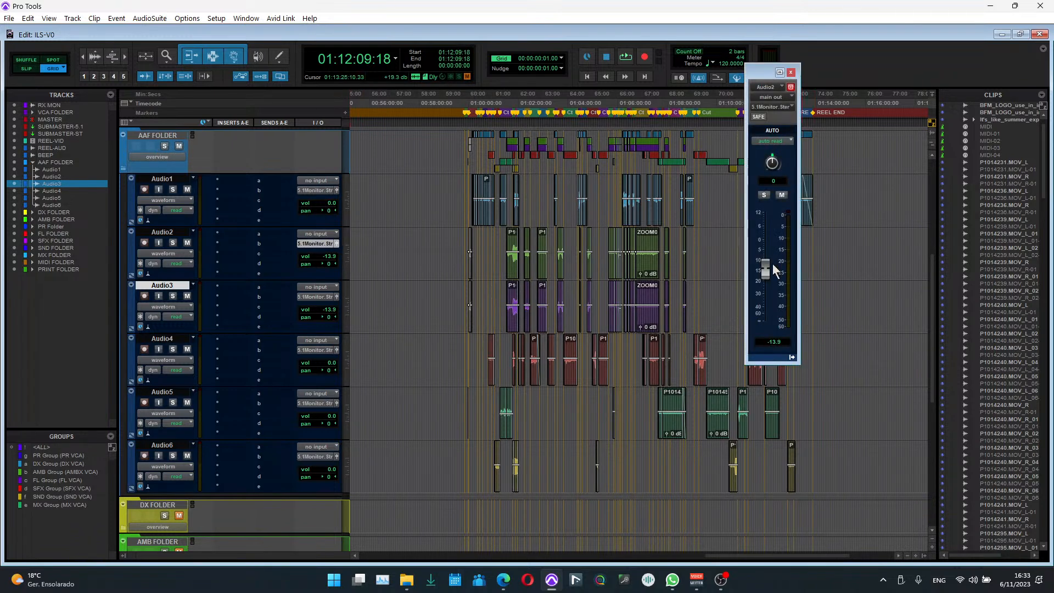
{"action": "left_click_drag", "start_coordinate": [776, 75], "coordinate": [862, 90]}
{"action": "key", "text": "alt+minus"}
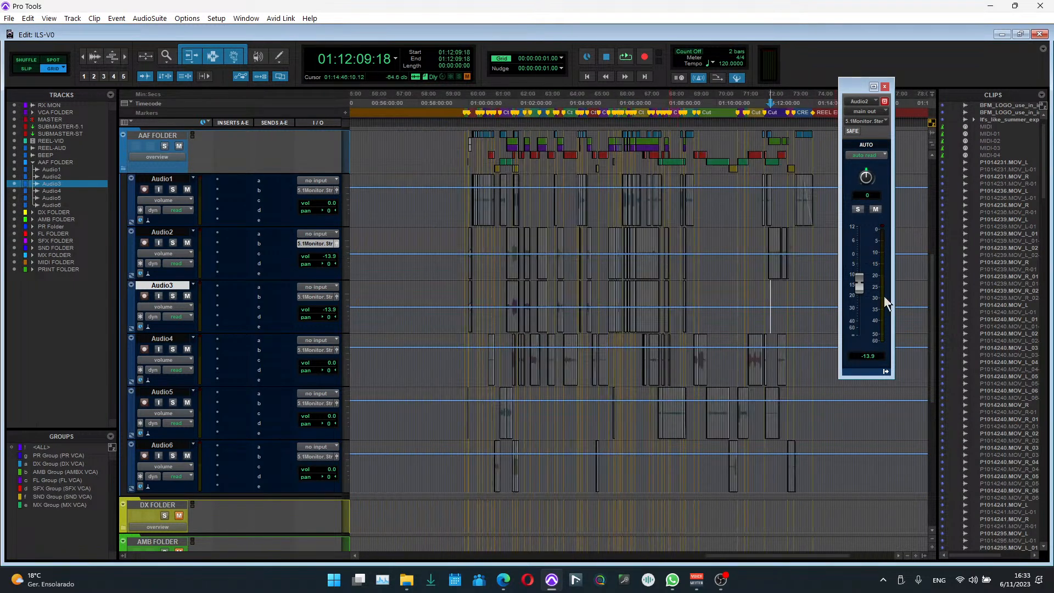
{"action": "key", "text": "r"}
{"action": "key", "text": "r"}
{"action": "key", "text": "r"}
{"action": "key", "text": "r"}
{"action": "key", "text": "t"}
{"action": "key", "text": "t"}
{"action": "key", "text": "t"}
{"action": "key", "text": "t"}
Step: Reset the volume of Audio2 and Audio3 to 0.0 dB and return the AAF tracks to waveform view
{"action": "left_click", "coordinate": [331, 257], "text": "alt"}
{"action": "left_click", "coordinate": [331, 310], "text": "alt"}
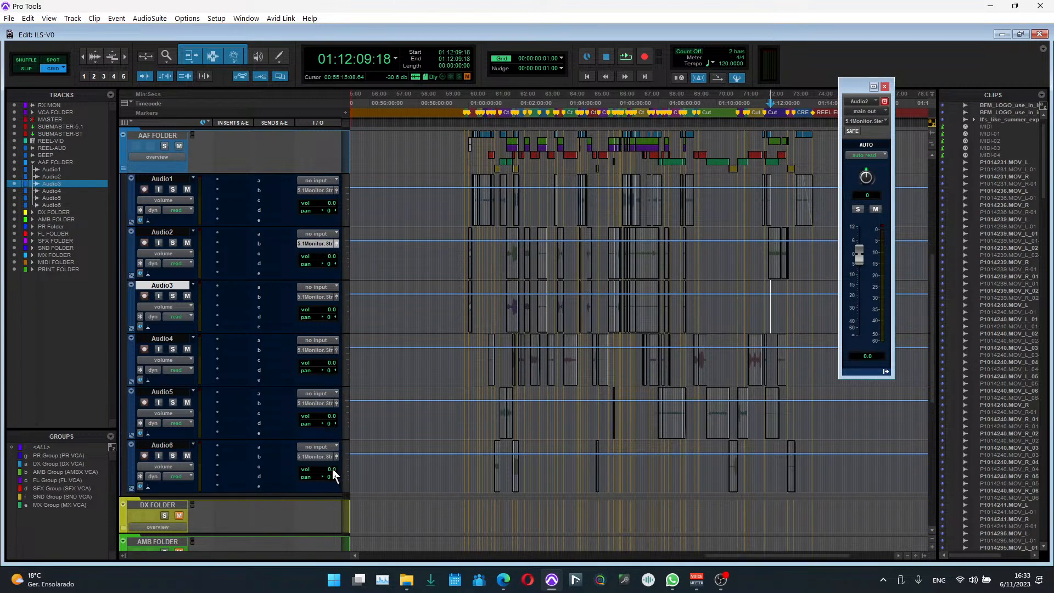
{"action": "left_click", "coordinate": [884, 87]}
{"action": "left_click", "coordinate": [543, 206]}
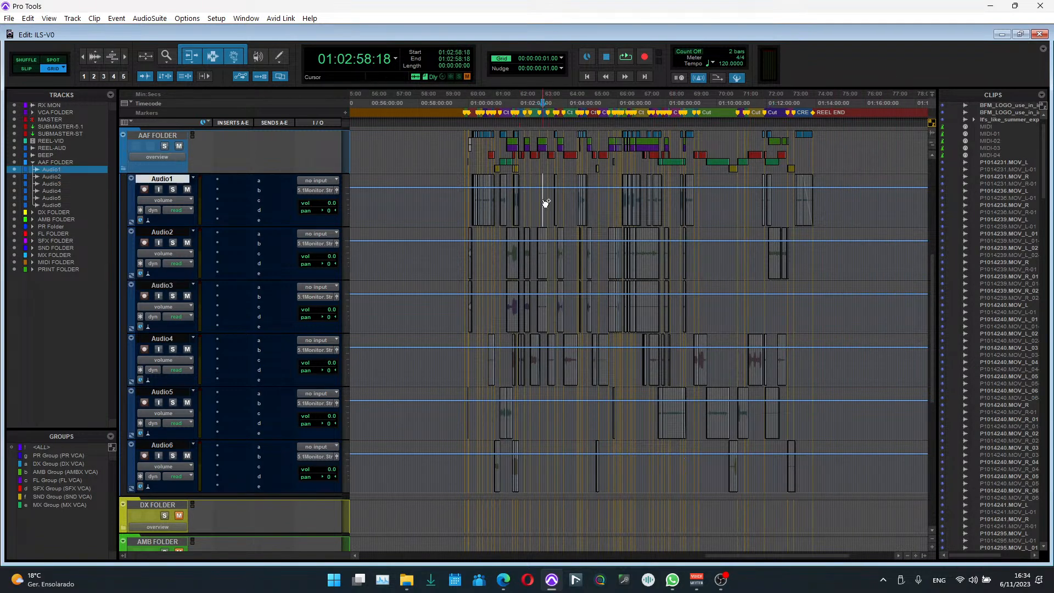
{"action": "key", "text": "alt+0"}
{"action": "key", "text": "Escape"}
{"action": "key", "text": "alt+minus"}
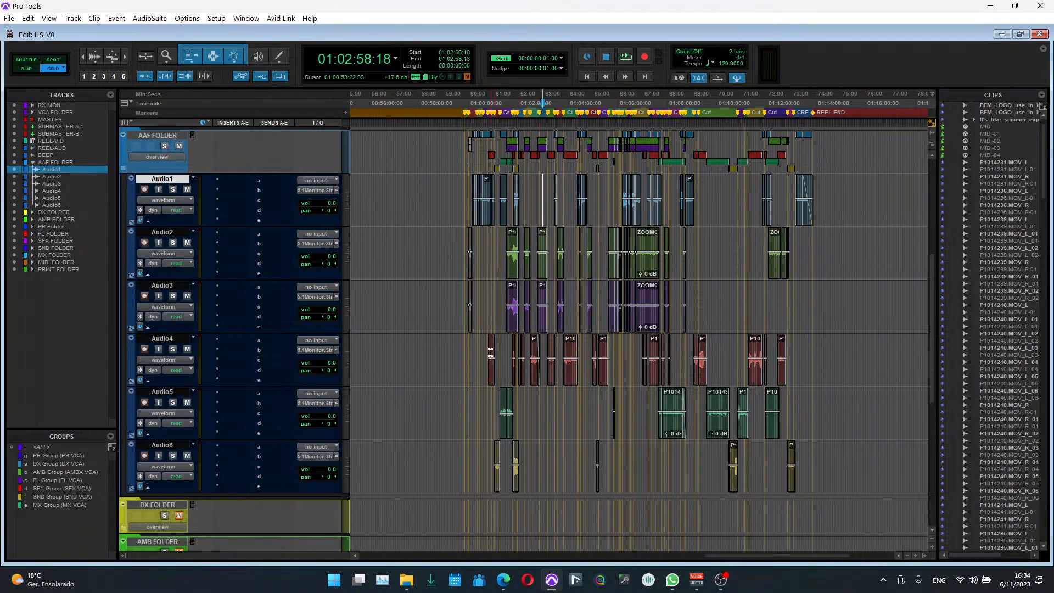
Step: Review the session's track layout, from RX MON and the master tracks down to PRINT FOLDER
{"action": "scroll", "coordinate": [482, 400], "scroll_direction": "down", "scroll_amount": 5}
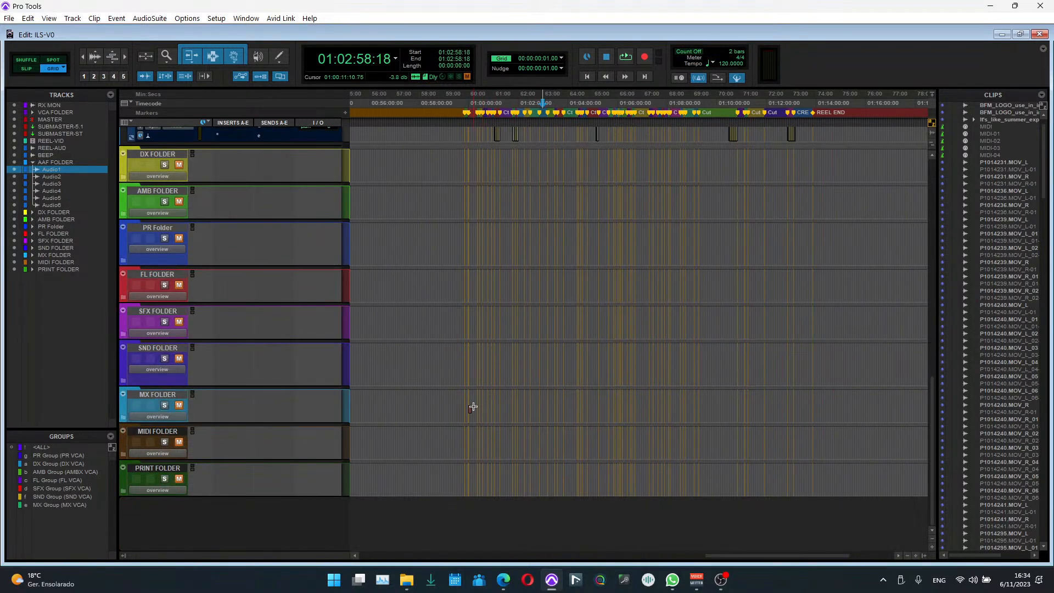
{"action": "scroll", "coordinate": [483, 401], "scroll_direction": "up", "scroll_amount": 5}
{"action": "scroll", "coordinate": [485, 397], "scroll_direction": "up", "scroll_amount": 3}
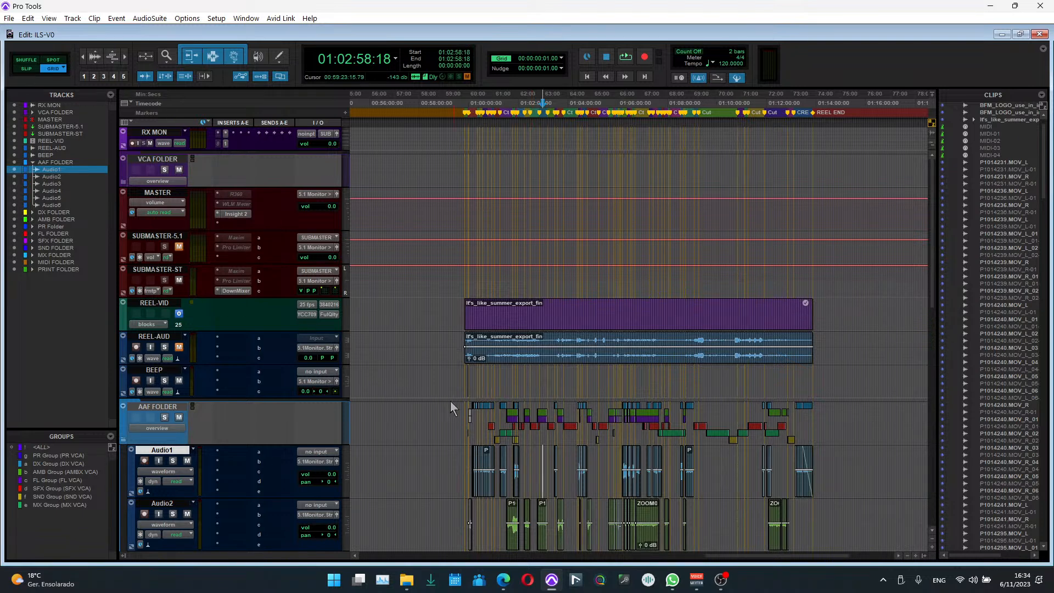
{"action": "scroll", "coordinate": [449, 393], "scroll_direction": "down", "scroll_amount": 3}
{"action": "left_click", "coordinate": [483, 360]}
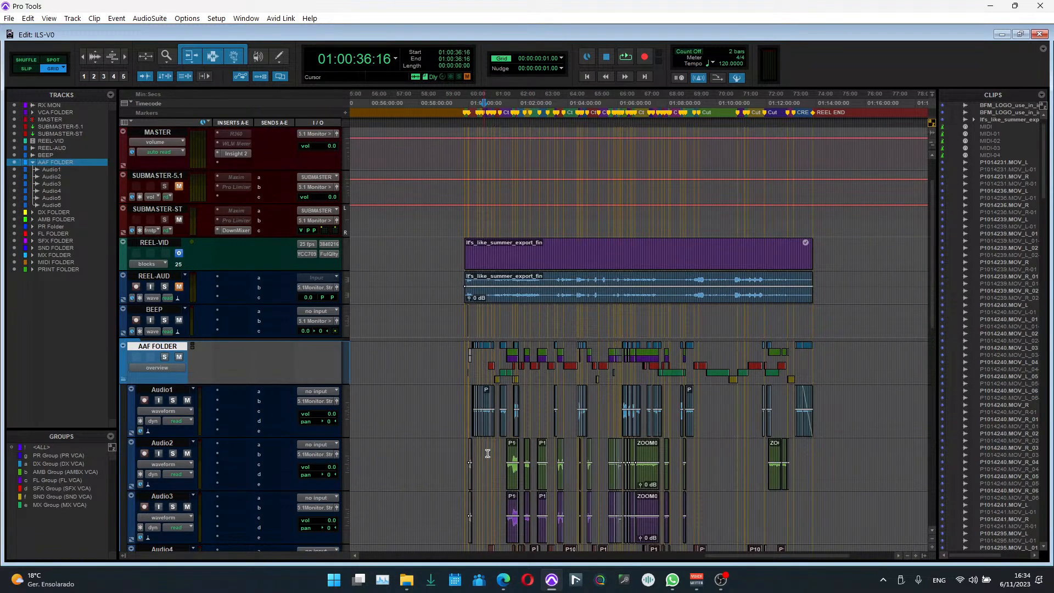
{"action": "left_click", "coordinate": [488, 453]}
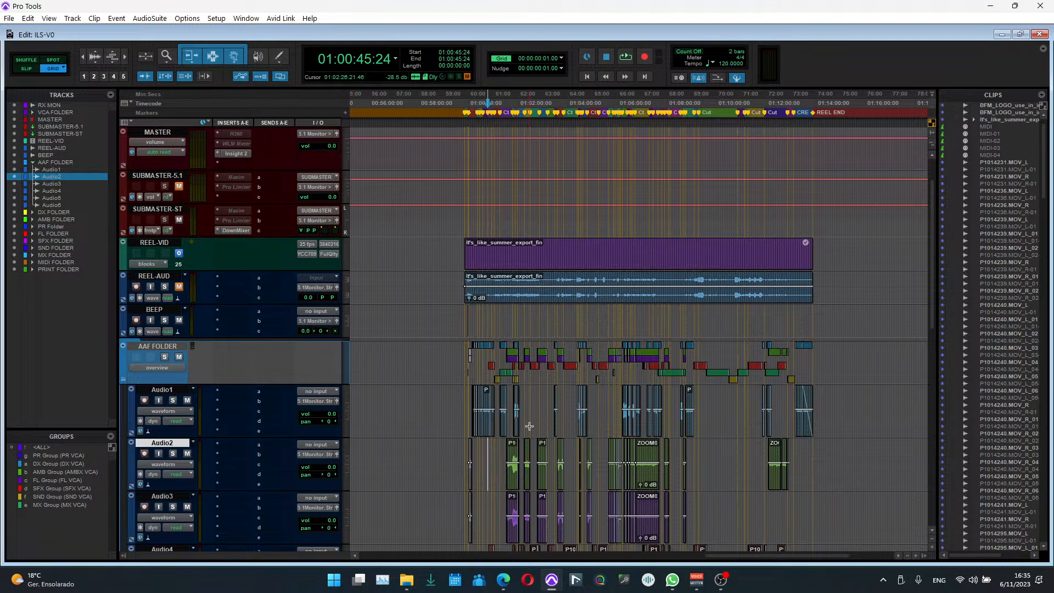
{"action": "left_click", "coordinate": [721, 581]}
{"action": "left_click", "coordinate": [721, 580]}
{"action": "left_click", "coordinate": [179, 187]}
{"action": "left_click", "coordinate": [172, 213]}
{"action": "scroll", "coordinate": [428, 266], "scroll_direction": "up", "scroll_amount": 3}
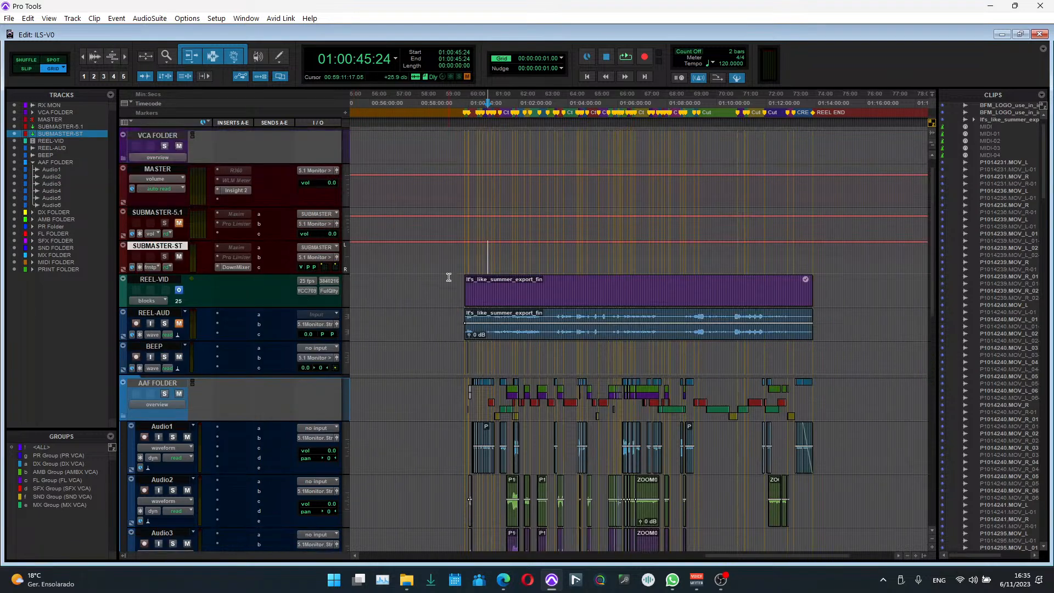
{"action": "scroll", "coordinate": [449, 278], "scroll_direction": "down", "scroll_amount": 4}
{"action": "scroll", "coordinate": [449, 277], "scroll_direction": "up", "scroll_amount": 4}
{"action": "scroll", "coordinate": [449, 277], "scroll_direction": "down", "scroll_amount": 3}
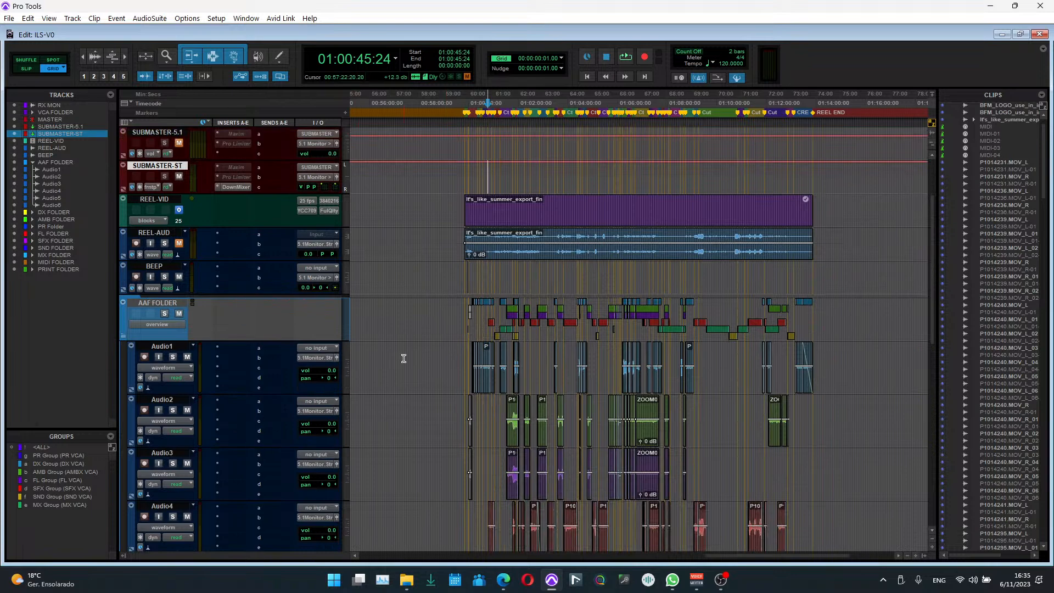
{"action": "scroll", "coordinate": [405, 357], "scroll_direction": "down", "scroll_amount": 10}
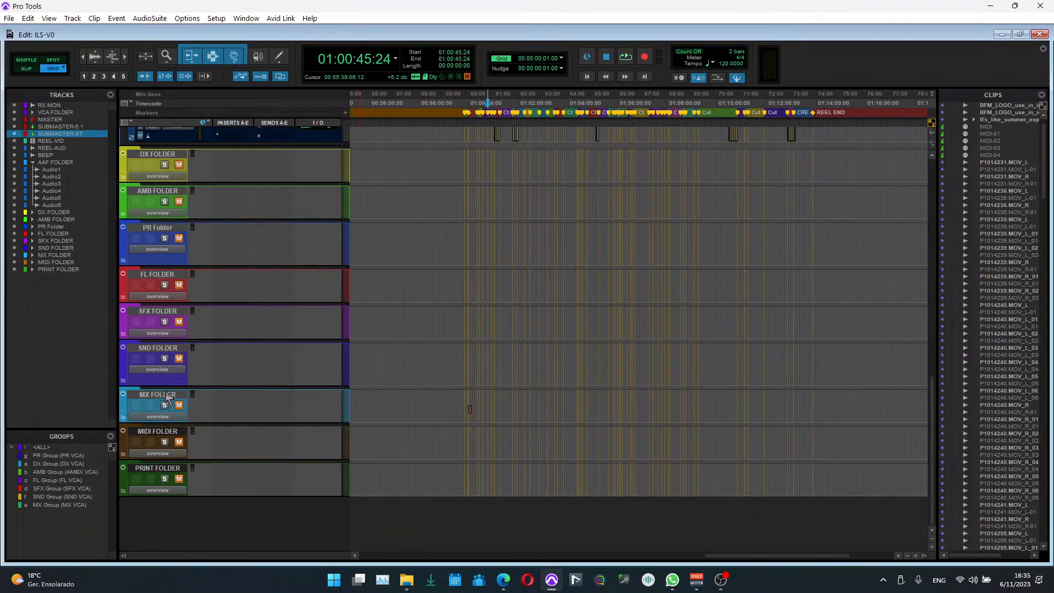
Step: Delete PR Folder and PRINT FOLDER together with their member tracks
{"action": "left_click", "coordinate": [170, 230]}
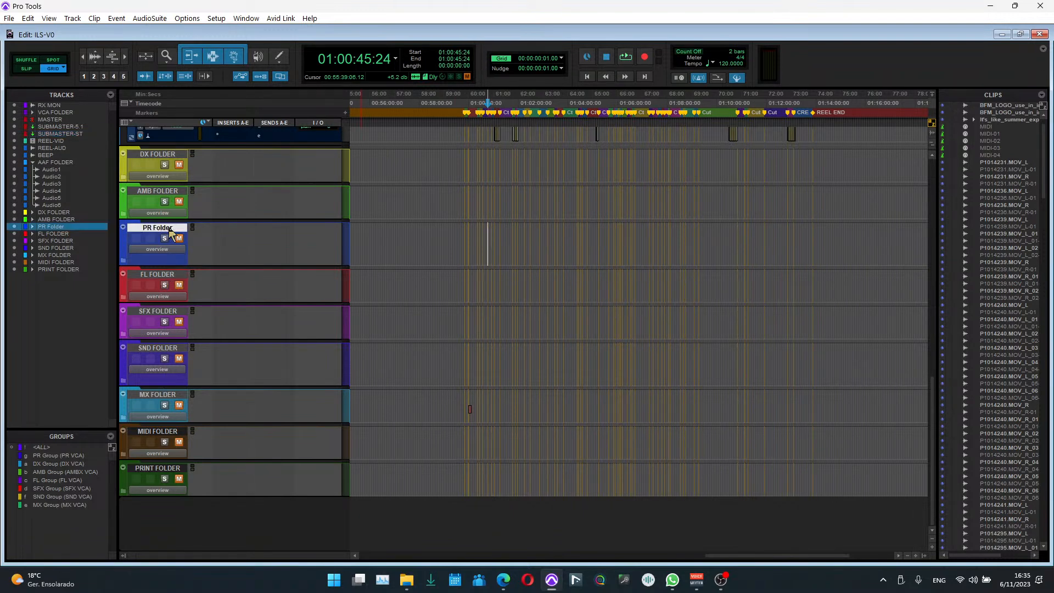
{"action": "right_click", "coordinate": [170, 232]}
{"action": "left_click", "coordinate": [236, 377]}
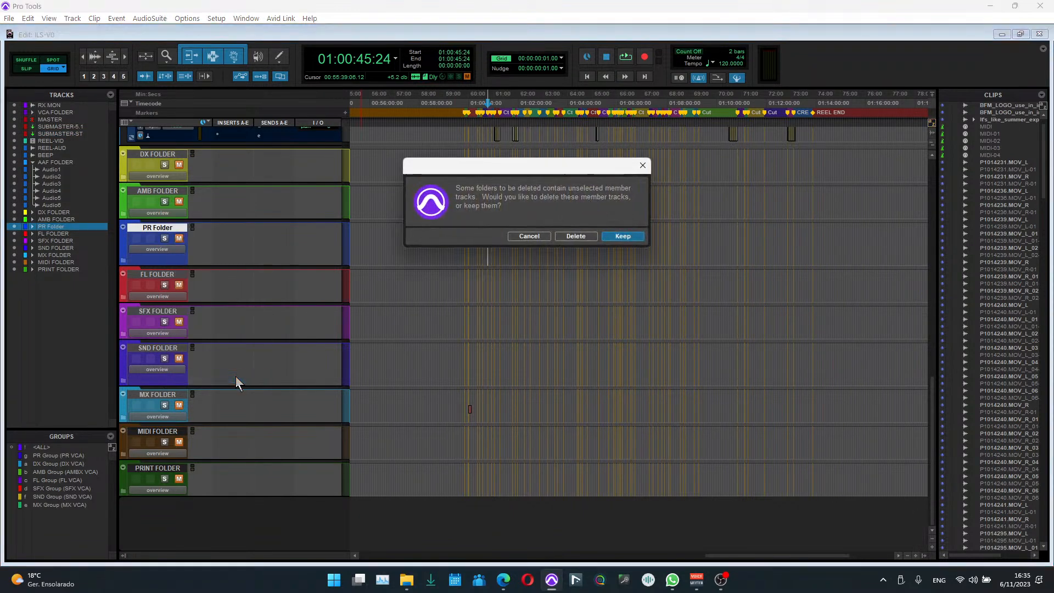
{"action": "left_click", "coordinate": [577, 238]}
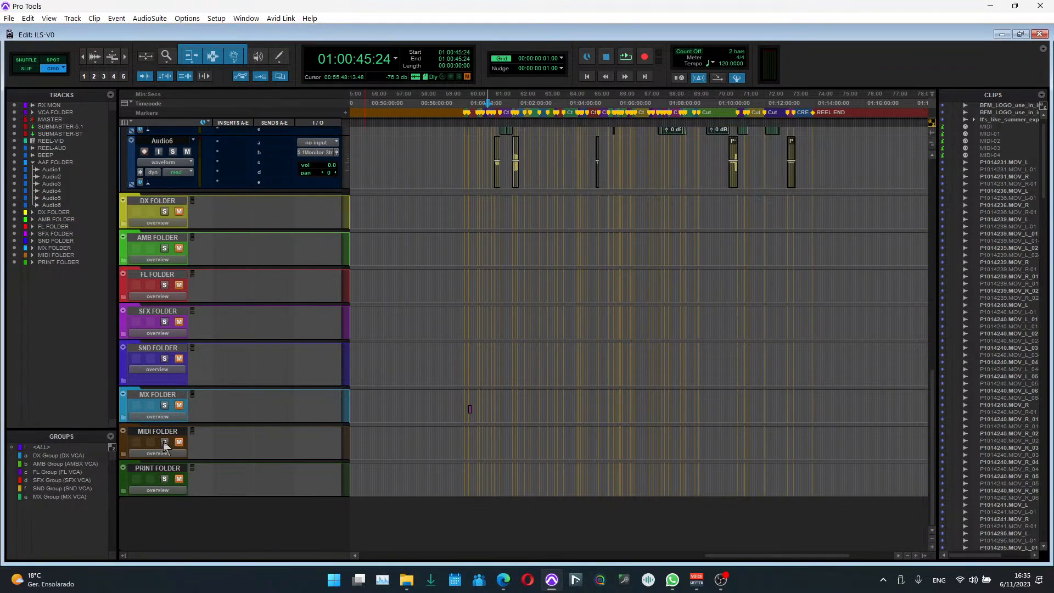
{"action": "right_click", "coordinate": [164, 468]}
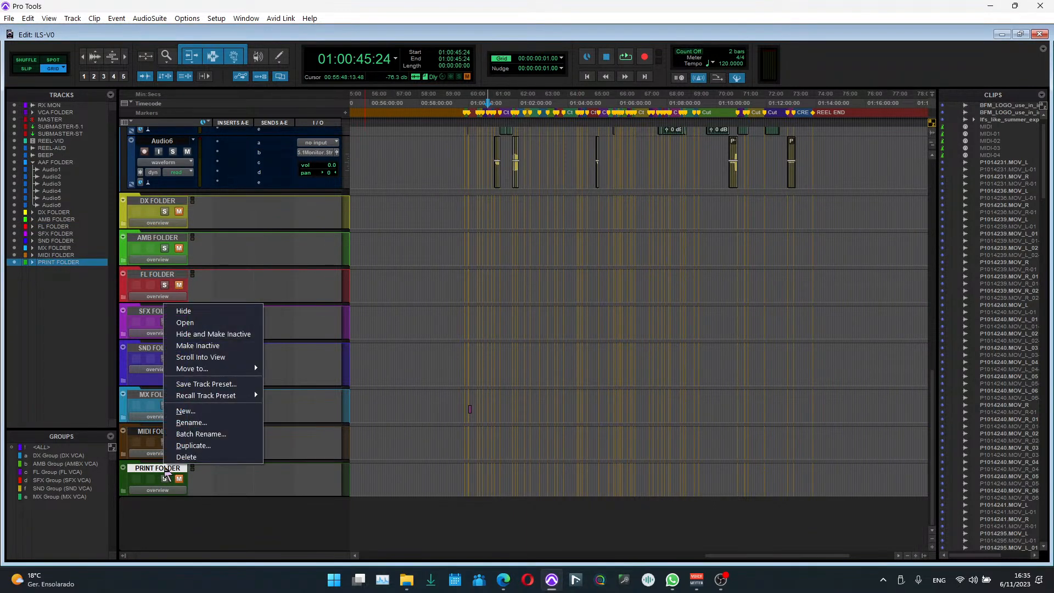
{"action": "left_click", "coordinate": [201, 457]}
{"action": "left_click", "coordinate": [576, 236]}
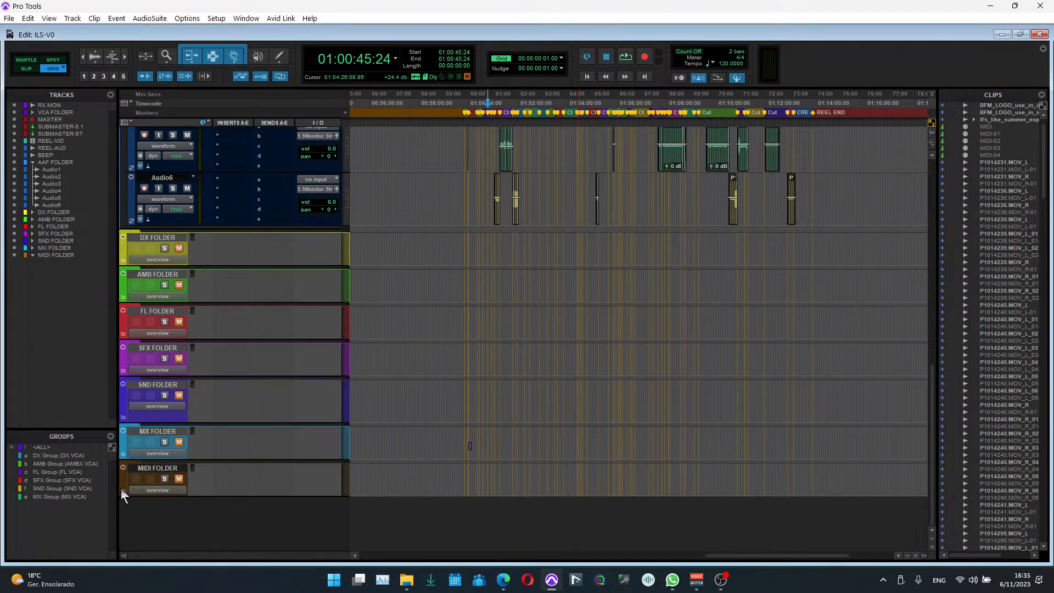
Step: Delete the PRRVBM, PRRVBST, PRRVB5.1 and PR BUS paths from the bus list of the I/O Setup
{"action": "left_click", "coordinate": [156, 434]}
{"action": "left_click", "coordinate": [172, 385]}
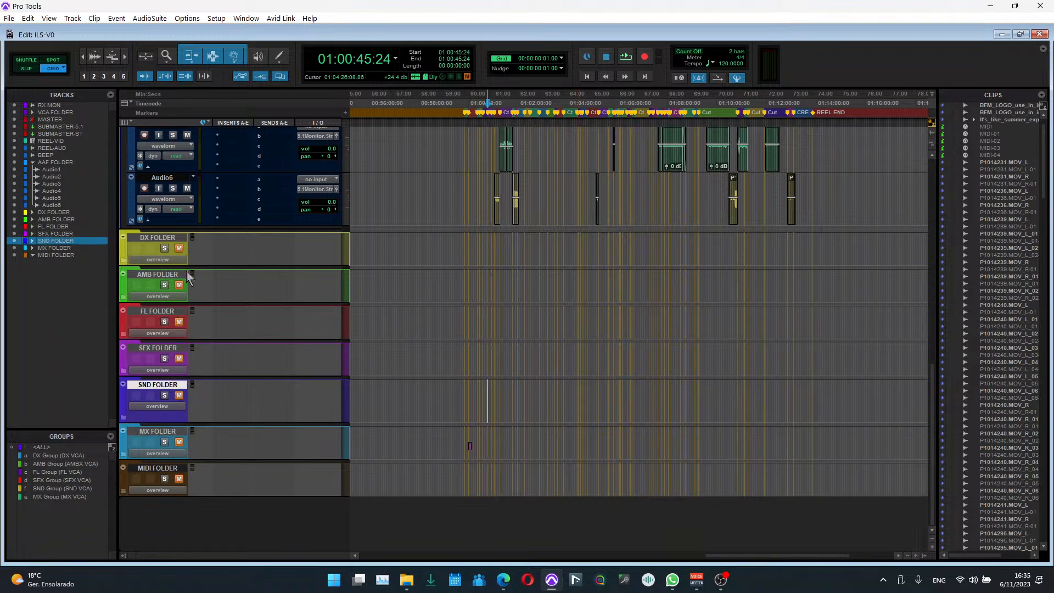
{"action": "left_click", "coordinate": [216, 18]}
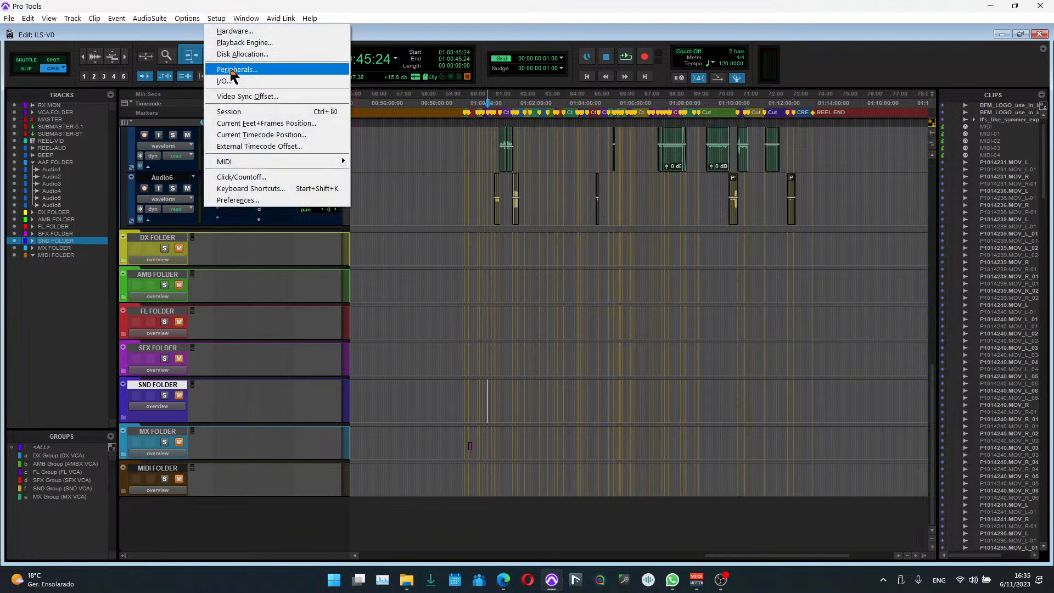
{"action": "left_click", "coordinate": [231, 75]}
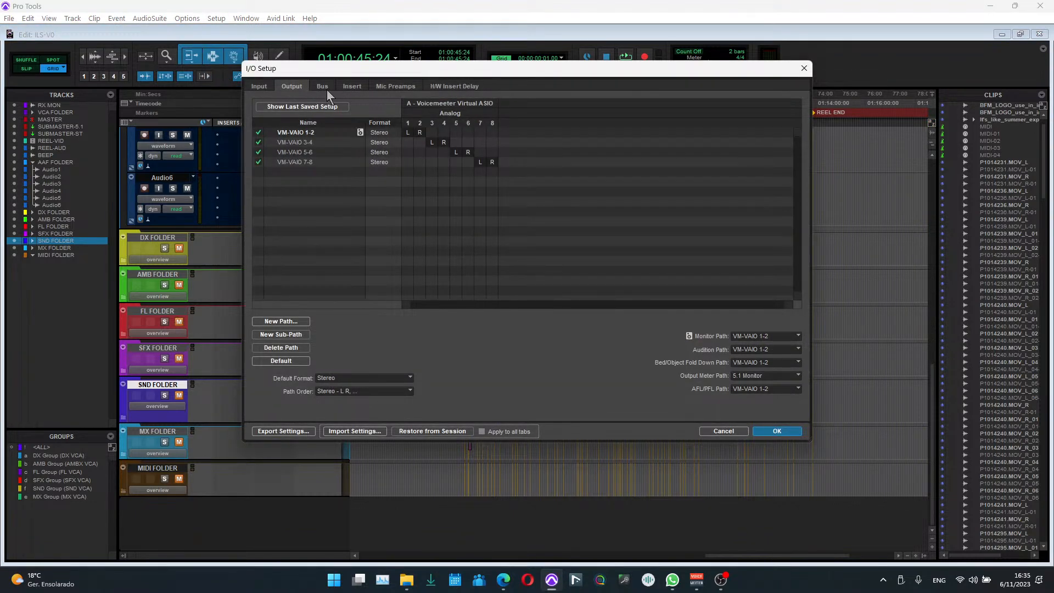
{"action": "left_click", "coordinate": [322, 86]}
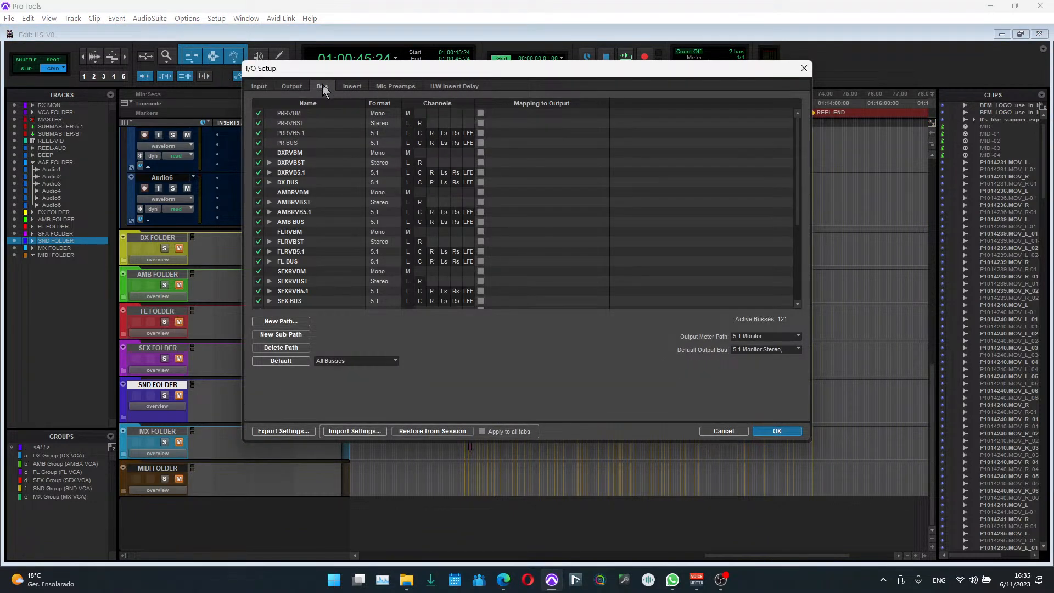
{"action": "left_click", "coordinate": [293, 143]}
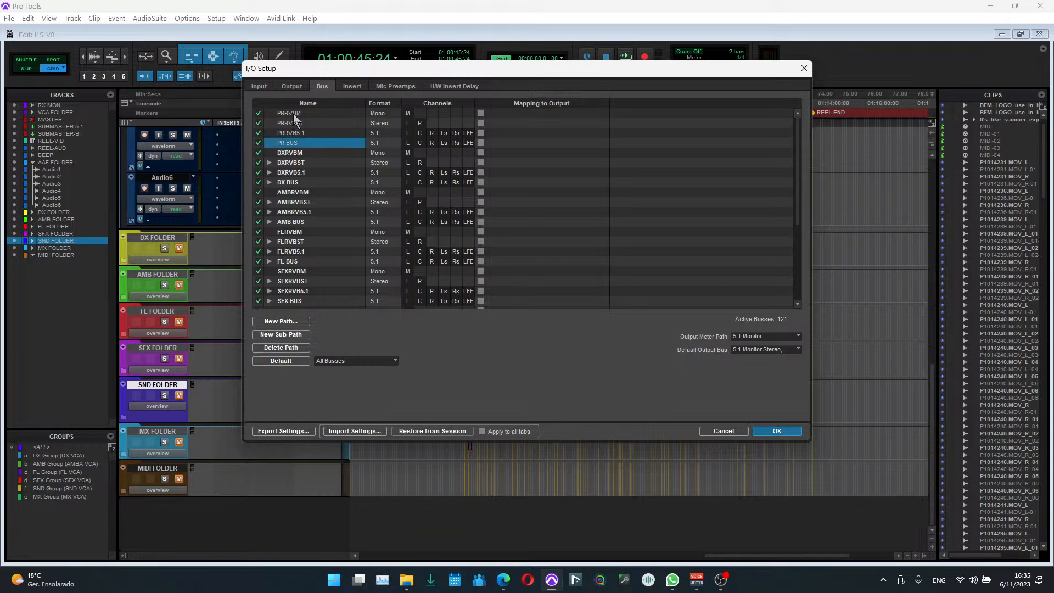
{"action": "left_click", "coordinate": [294, 116], "text": "shift"}
{"action": "key", "text": "Delete"}
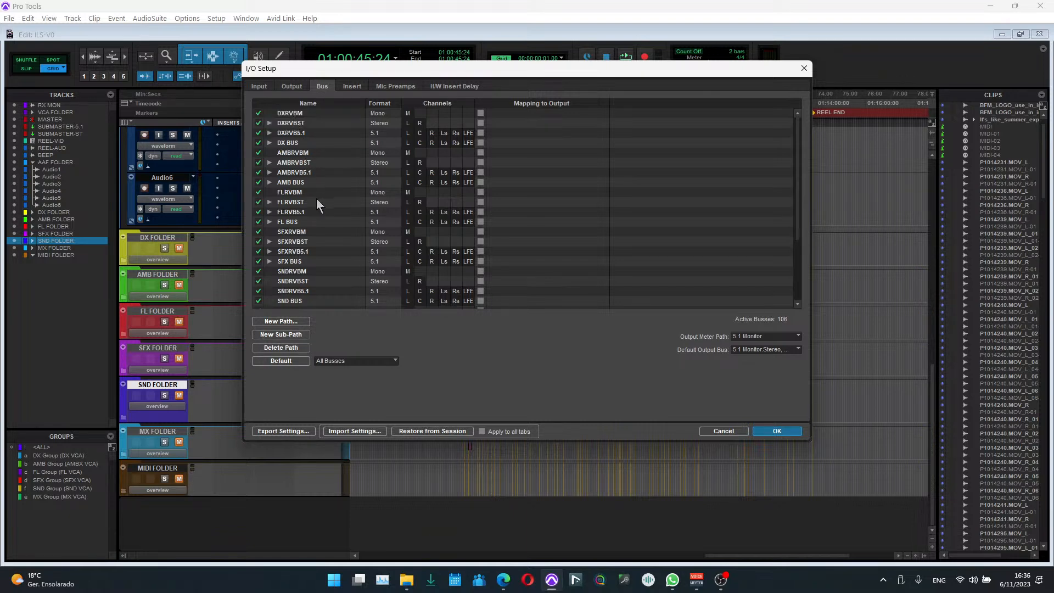
Step: Review the remaining busses and the input, output and insert paths, and accept the I/O Setup
{"action": "scroll", "coordinate": [326, 287], "scroll_direction": "down", "scroll_amount": 1}
{"action": "scroll", "coordinate": [325, 287], "scroll_direction": "down", "scroll_amount": 3}
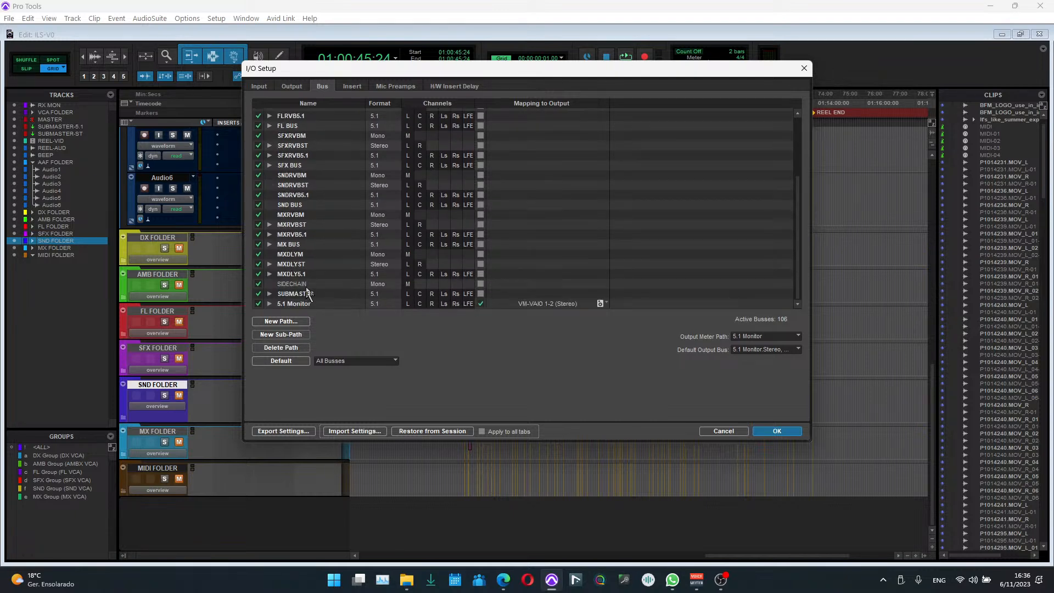
{"action": "scroll", "coordinate": [327, 287], "scroll_direction": "up", "scroll_amount": 3}
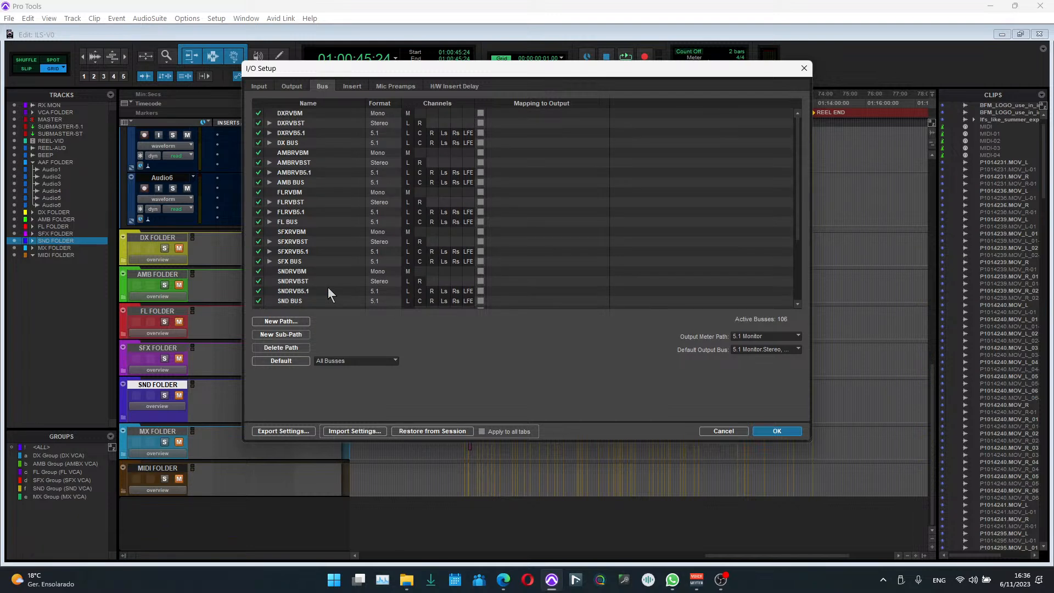
{"action": "scroll", "coordinate": [328, 294], "scroll_direction": "down", "scroll_amount": 3}
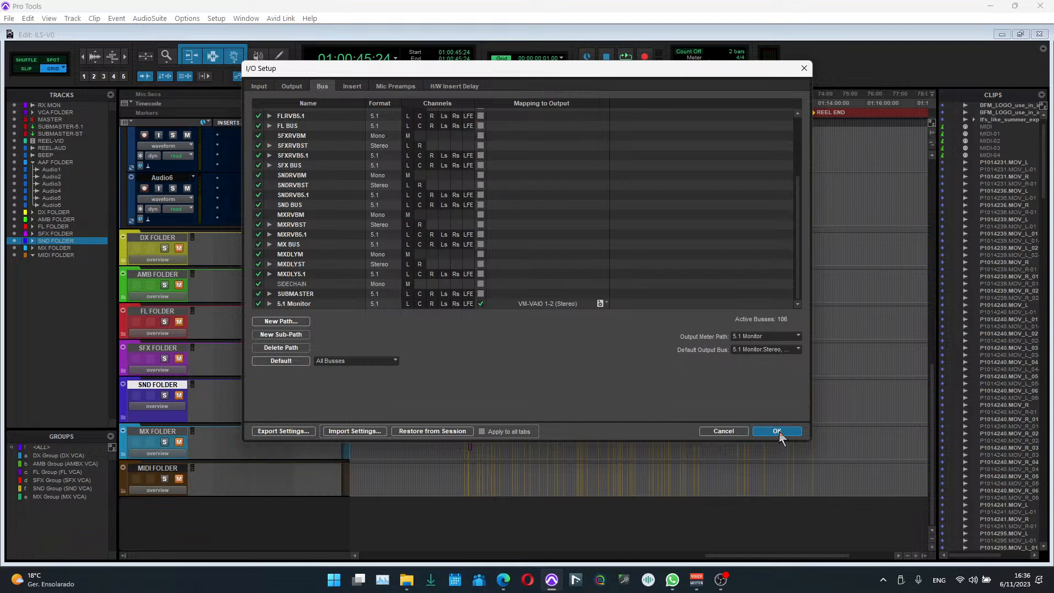
{"action": "left_click", "coordinate": [261, 88]}
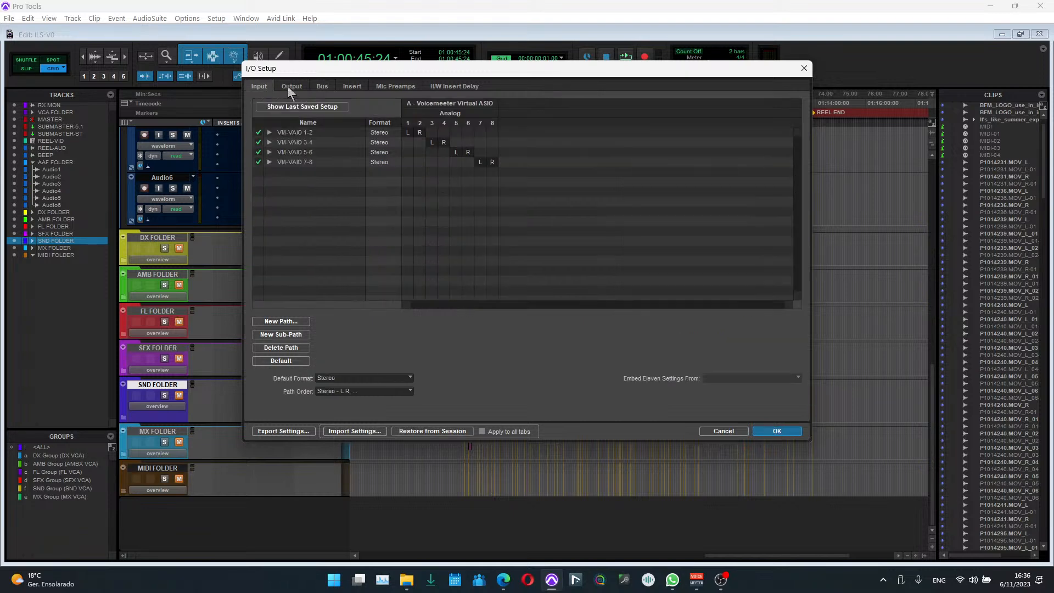
{"action": "left_click", "coordinate": [288, 87]}
{"action": "left_click", "coordinate": [324, 89]}
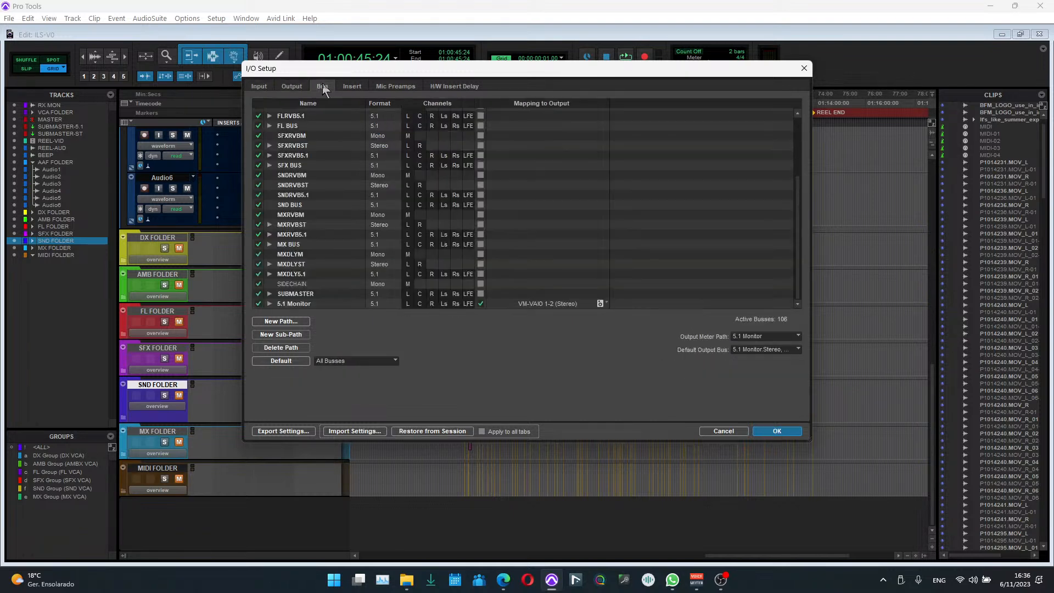
{"action": "left_click", "coordinate": [350, 88]}
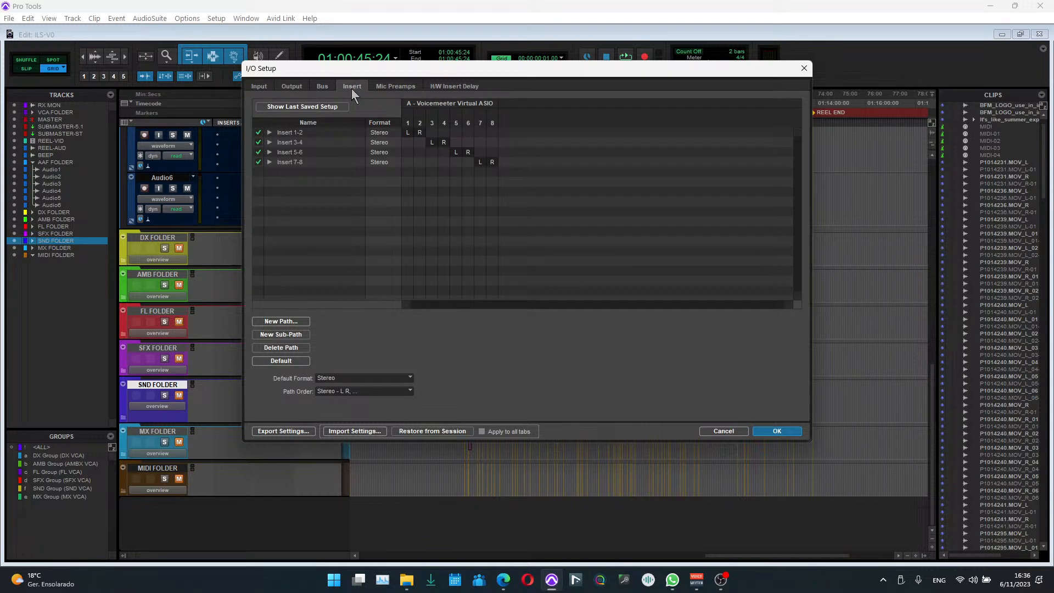
{"action": "left_click", "coordinate": [297, 86]}
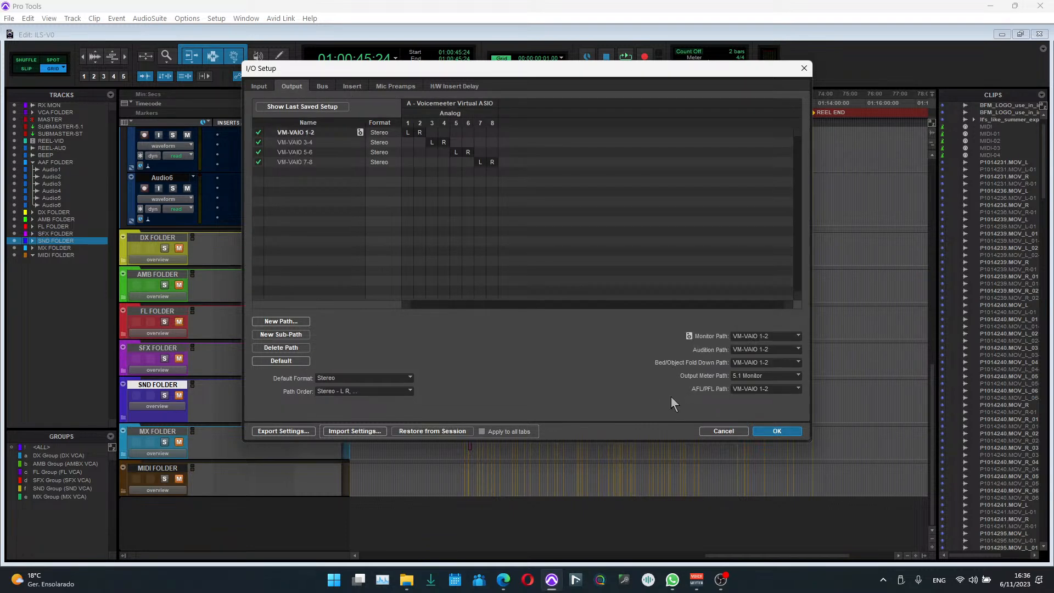
{"action": "left_click", "coordinate": [777, 432]}
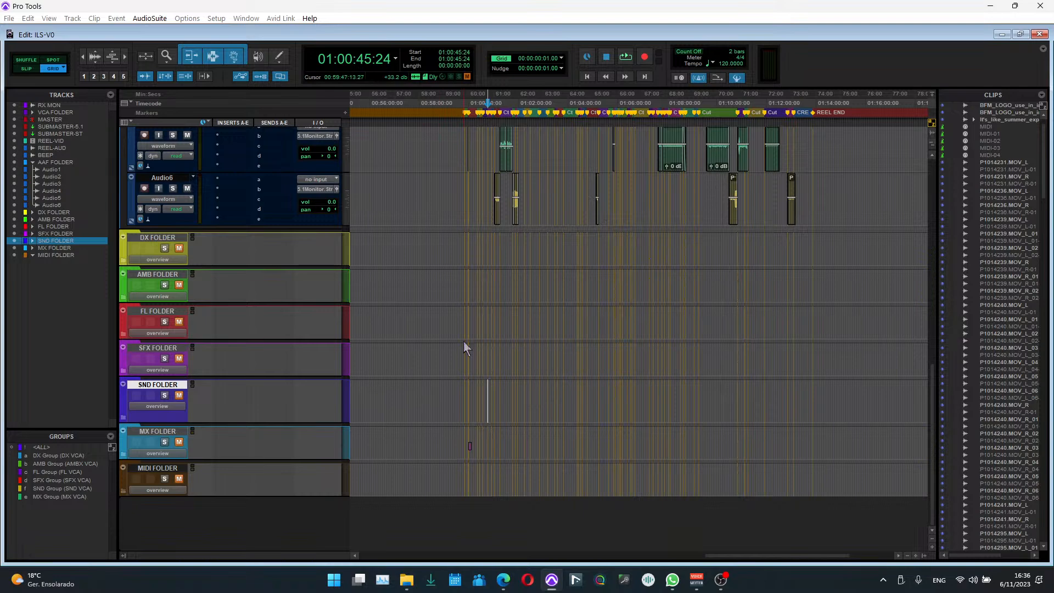
Step: Expand DX FOLDER below the AAF tracks and look over its member tracks, starting with DX-Boom
{"action": "left_click", "coordinate": [471, 236]}
{"action": "scroll", "coordinate": [472, 245], "scroll_direction": "up", "scroll_amount": 4}
{"action": "scroll", "coordinate": [485, 313], "scroll_direction": "up", "scroll_amount": 3}
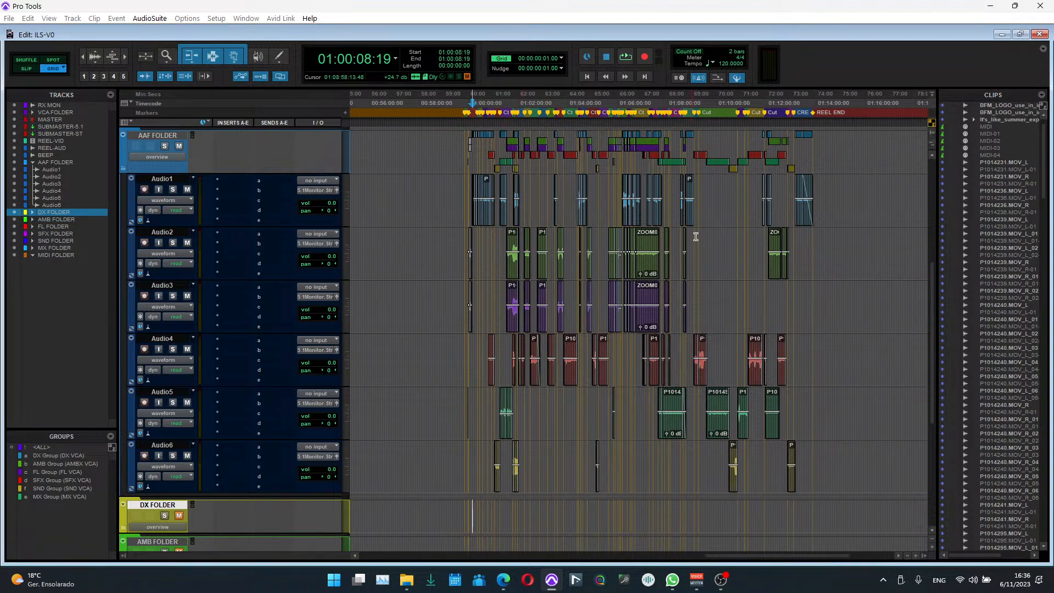
{"action": "scroll", "coordinate": [580, 434], "scroll_direction": "down", "scroll_amount": 3}
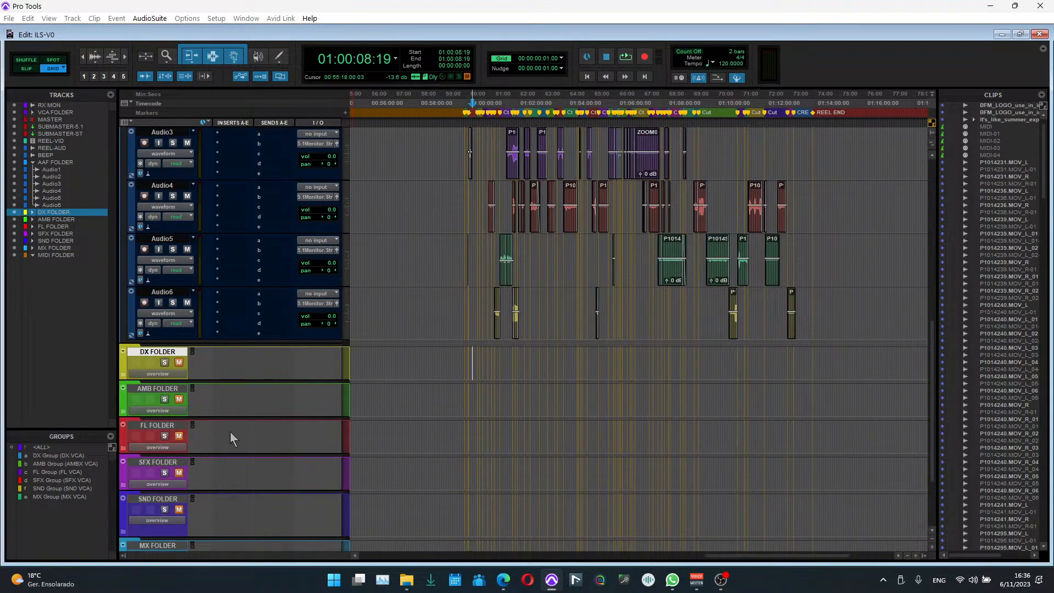
{"action": "scroll", "coordinate": [593, 506], "scroll_direction": "up", "scroll_amount": 1}
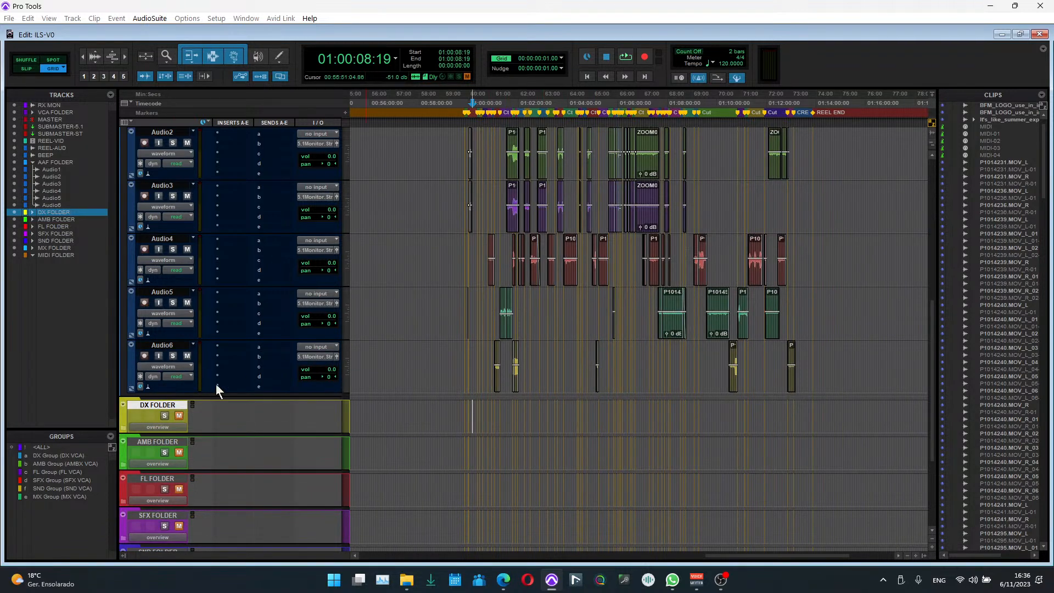
{"action": "left_click", "coordinate": [123, 430]}
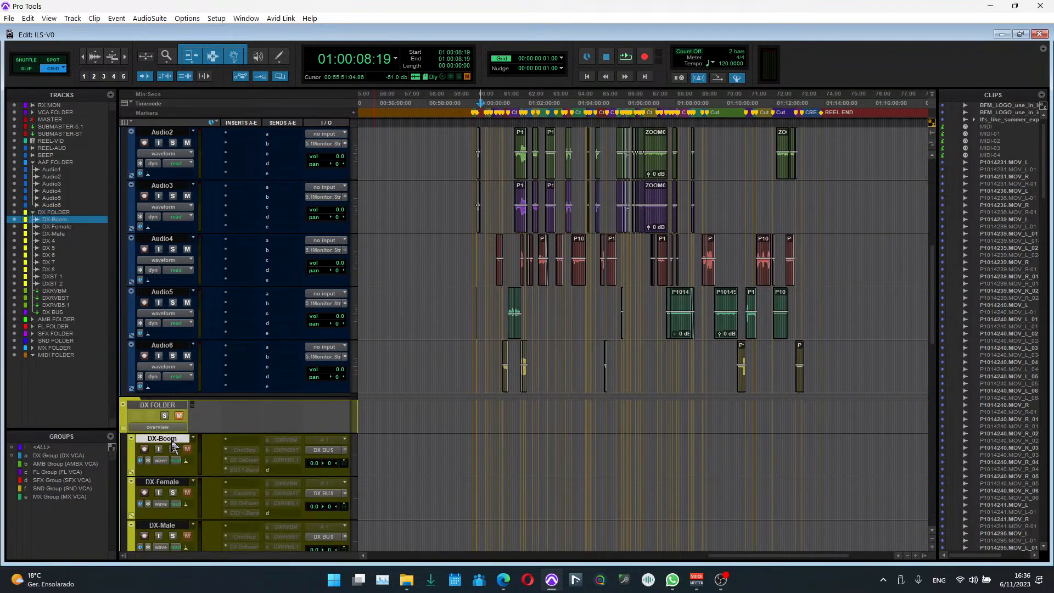
{"action": "scroll", "coordinate": [291, 443], "scroll_direction": "down", "scroll_amount": 2}
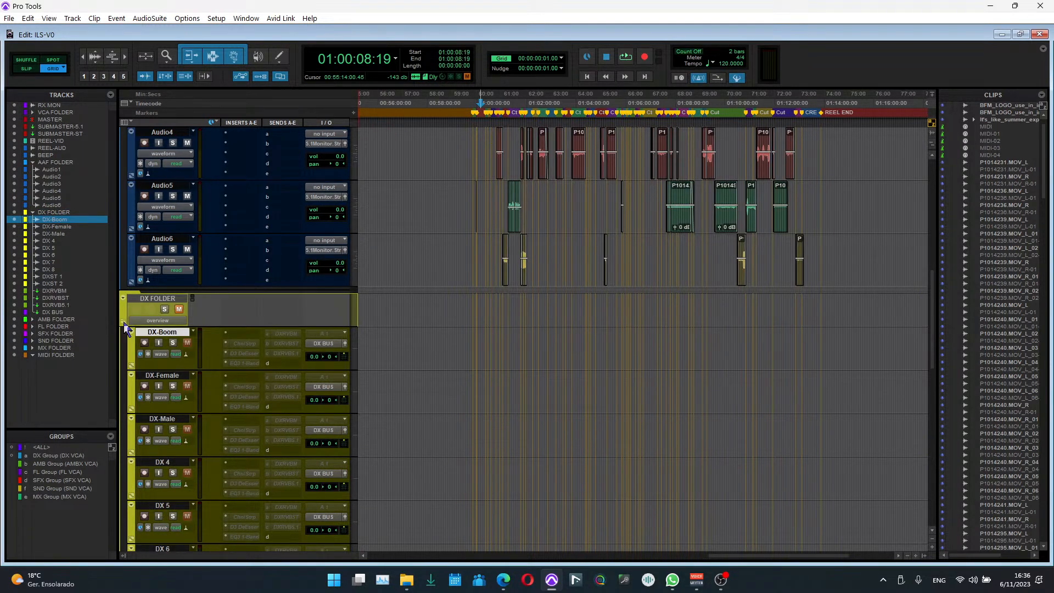
{"action": "double_click", "coordinate": [164, 332]}
{"action": "left_click", "coordinate": [492, 174]}
{"action": "left_click", "coordinate": [559, 282]}
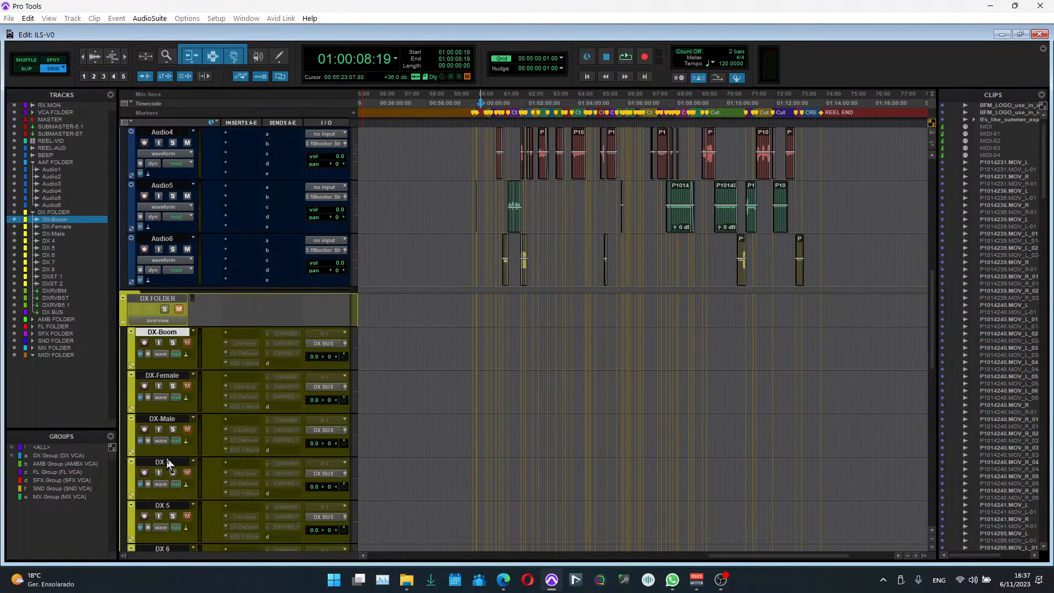
Step: Place the edit cursor on Audio1 at 01:03:13:08 and examine the clips on the AAF tracks
{"action": "scroll", "coordinate": [631, 377], "scroll_direction": "up", "scroll_amount": 10}
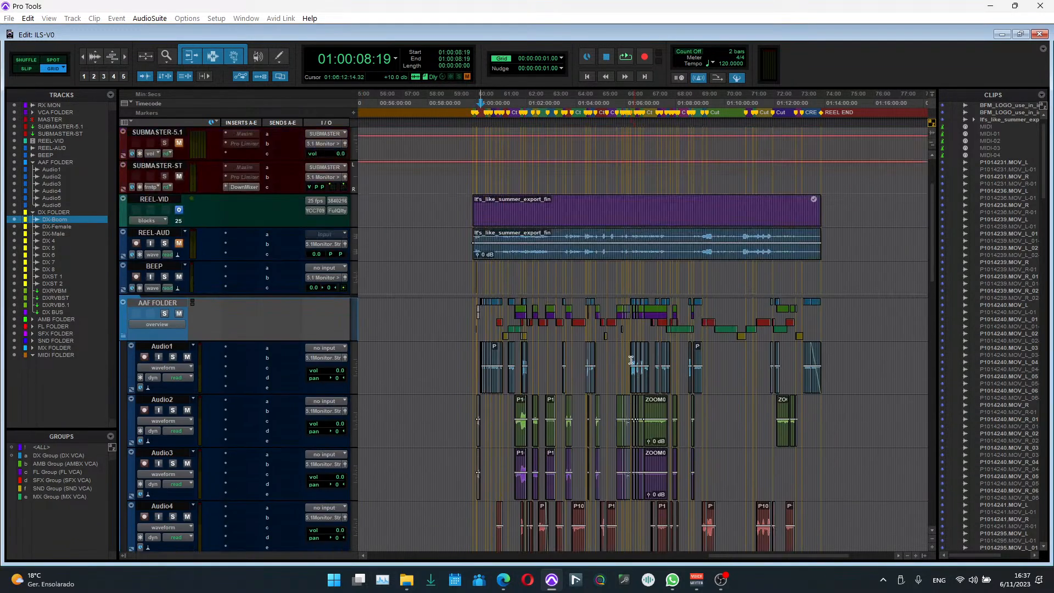
{"action": "left_click", "coordinate": [557, 355]}
{"action": "scroll", "coordinate": [557, 355], "scroll_direction": "down", "scroll_amount": 3}
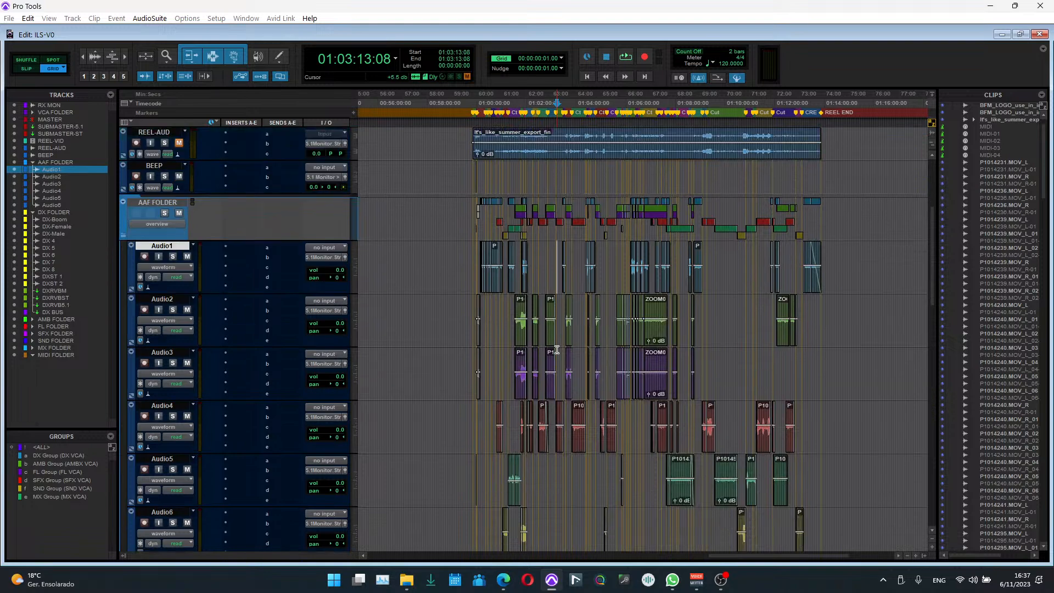
{"action": "key", "text": "ctrl+]"}
{"action": "key", "text": "ctrl+["}
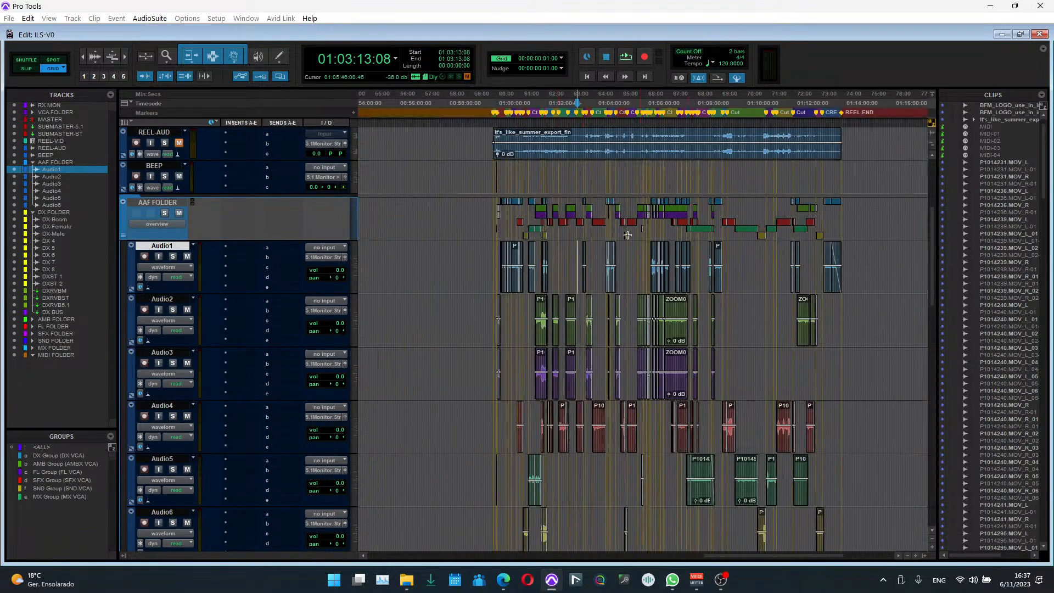
{"action": "scroll", "coordinate": [738, 393], "scroll_direction": "down", "scroll_amount": 1}
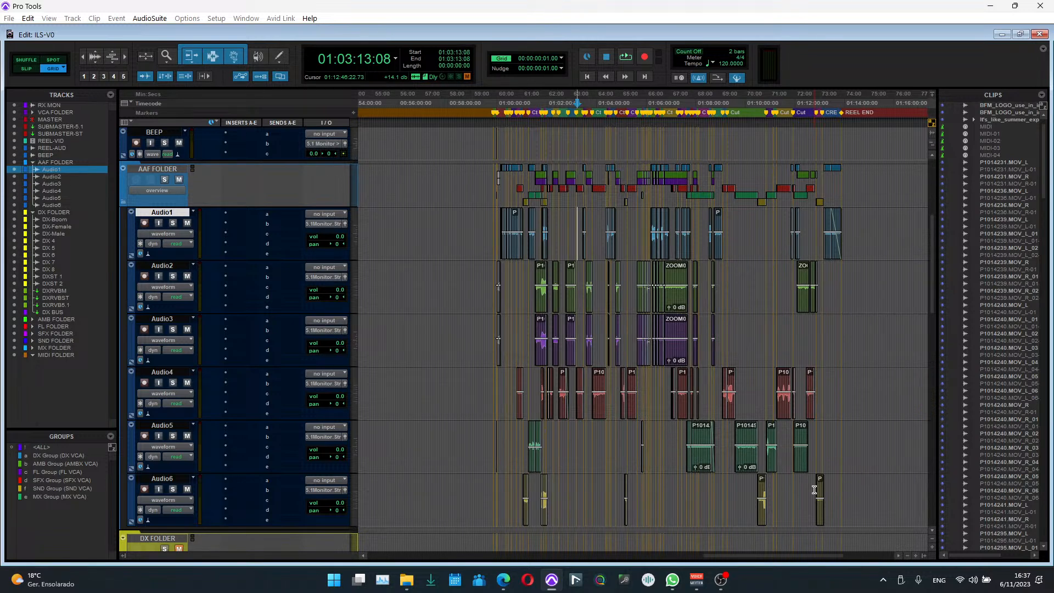
Step: Select all unused clips in the clip list and clear them, permanently deleting their source files from disk
{"action": "key", "text": "ctrl+shift+u"}
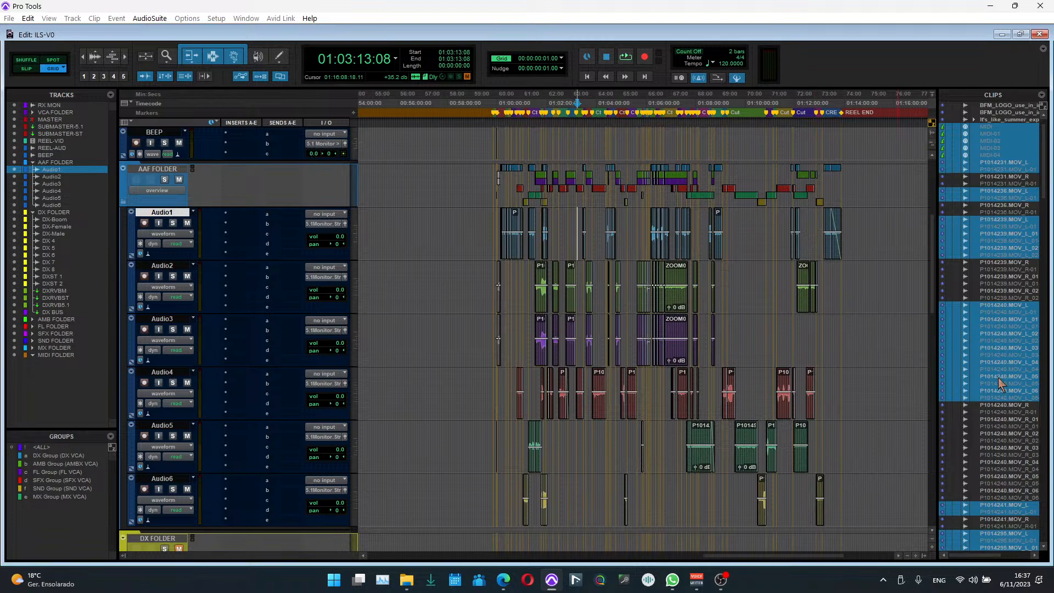
{"action": "left_click", "coordinate": [1042, 96]}
{"action": "left_click", "coordinate": [1035, 84]}
{"action": "left_click", "coordinate": [1043, 97]}
{"action": "mouse_move", "coordinate": [970, 149]}
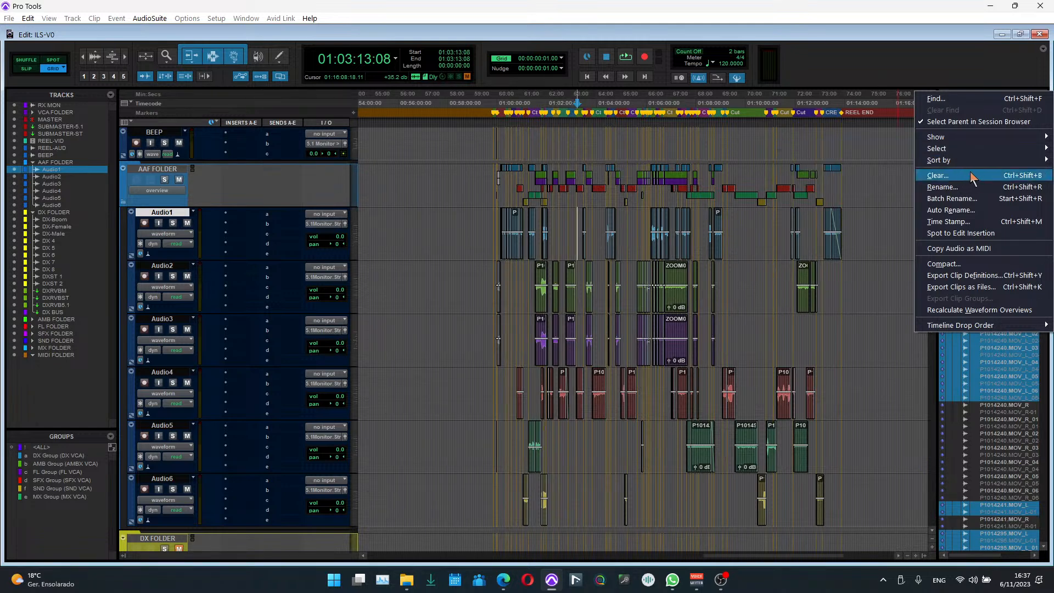
{"action": "left_click", "coordinate": [965, 46]}
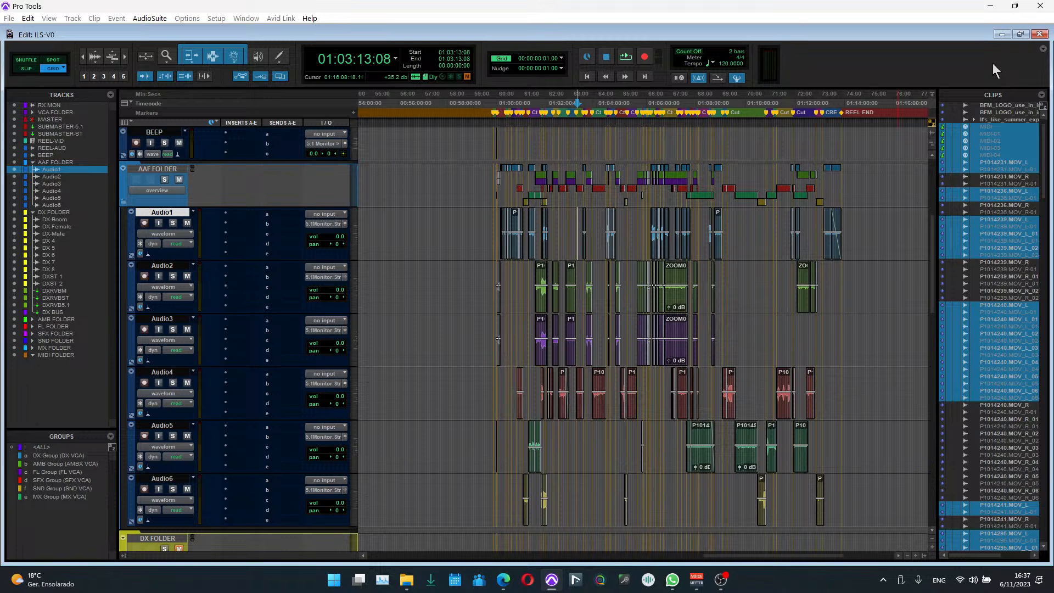
{"action": "key", "text": "ctrl+shift+b"}
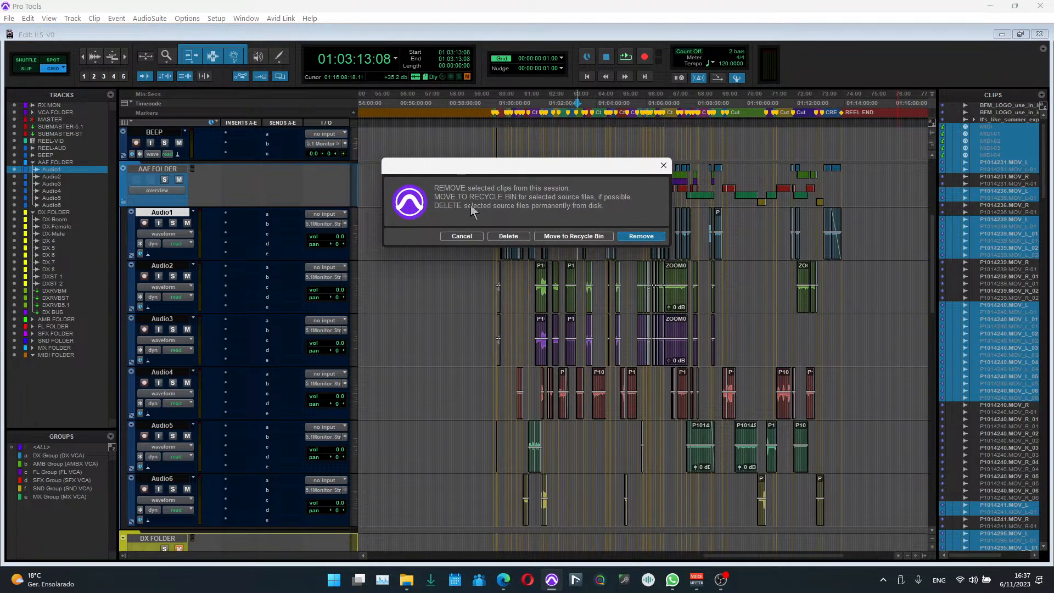
{"action": "left_click_drag", "start_coordinate": [547, 172], "coordinate": [576, 181]}
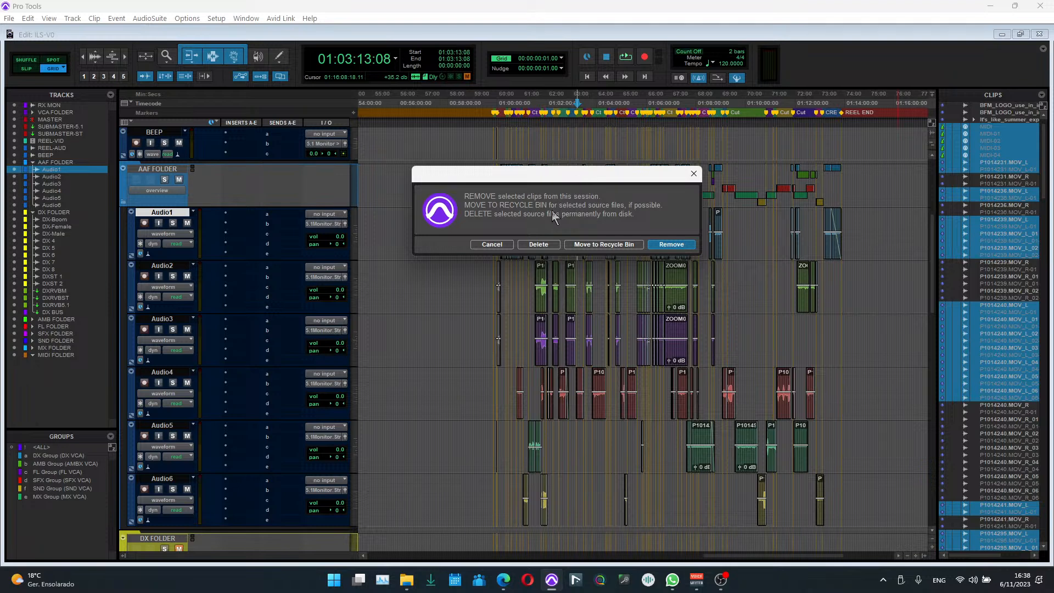
{"action": "left_click", "coordinate": [539, 245]}
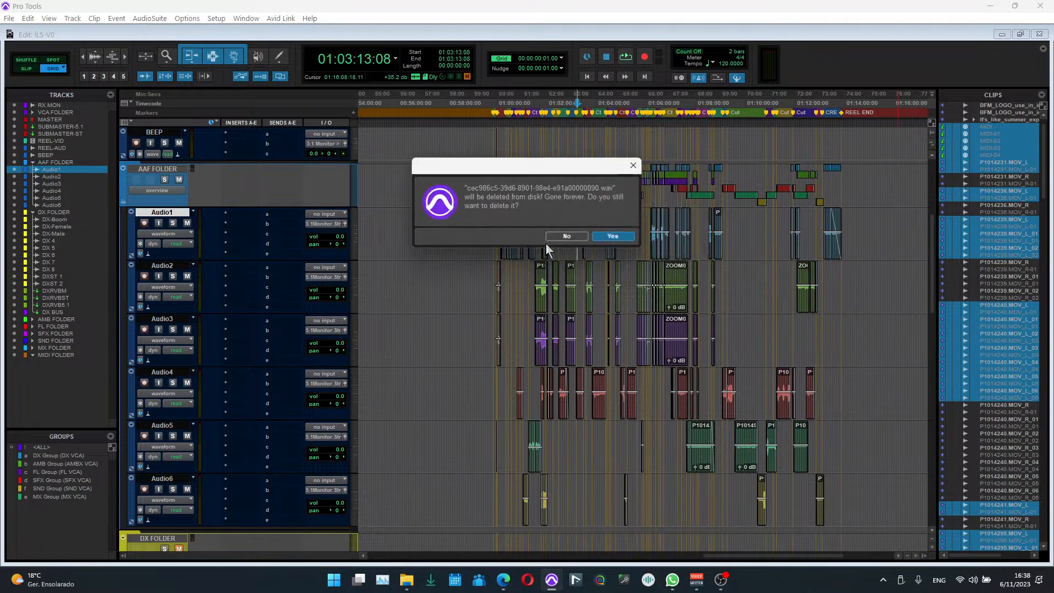
{"action": "left_click", "coordinate": [615, 238]}
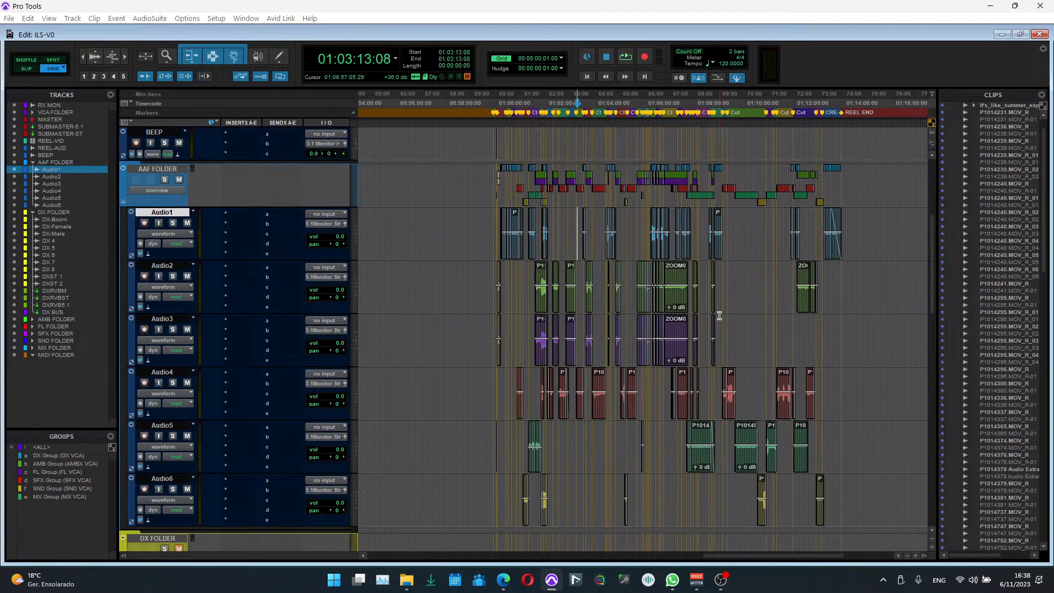
{"action": "scroll", "coordinate": [664, 349], "scroll_direction": "down", "scroll_amount": 5}
{"action": "scroll", "coordinate": [664, 348], "scroll_direction": "up", "scroll_amount": 6}
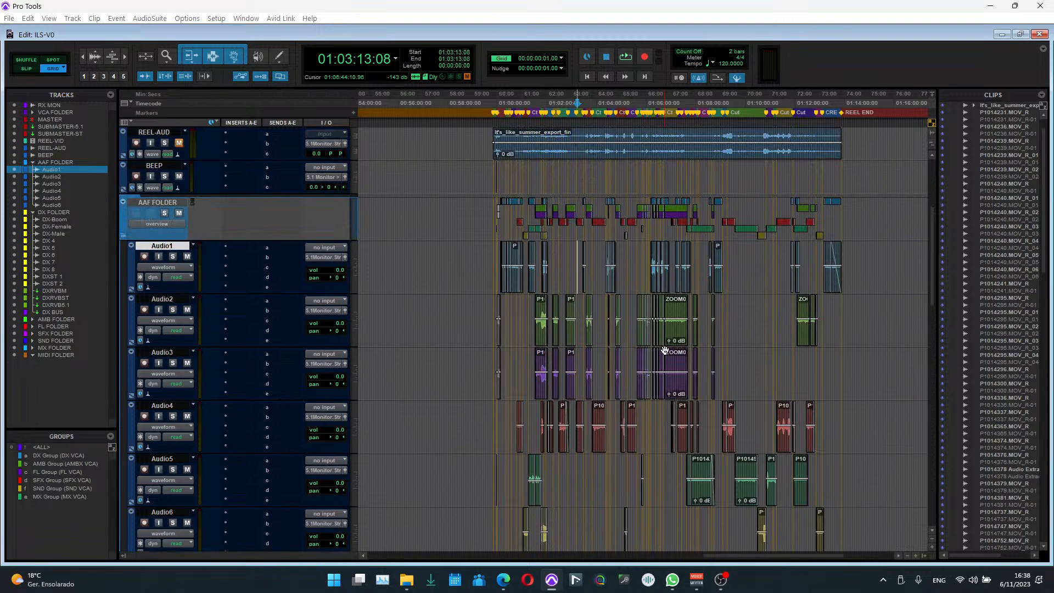
{"action": "scroll", "coordinate": [665, 351], "scroll_direction": "right", "scroll_amount": 3}
{"action": "scroll", "coordinate": [665, 350], "scroll_direction": "left", "scroll_amount": 3}
Step: Save a copy of the cleaned-up session under the new version name ILS-V1 in the existing session folder
{"action": "left_click", "coordinate": [9, 19]}
{"action": "left_click", "coordinate": [37, 122]}
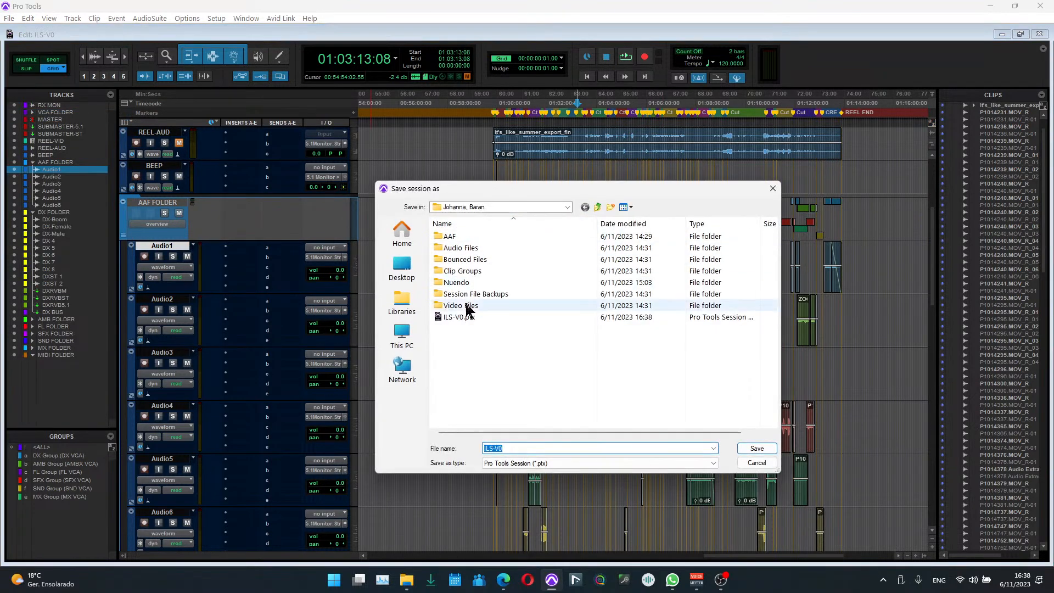
{"action": "left_click", "coordinate": [502, 448]}
{"action": "key", "text": "BackSpace"}
{"action": "type", "text": "1"}
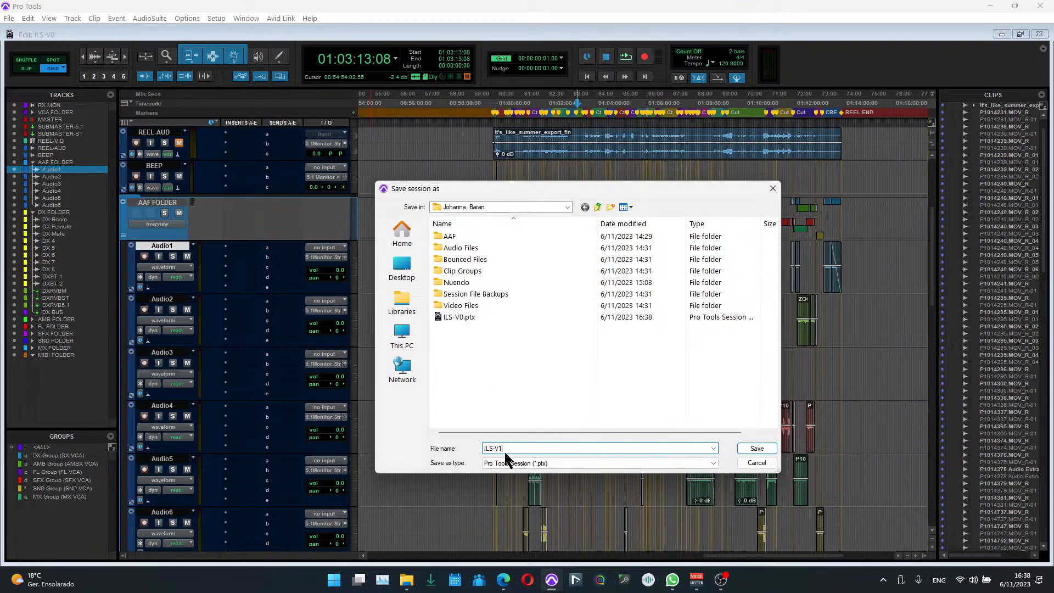
{"action": "key", "text": "BackSpace"}
{"action": "type", "text": "0"}
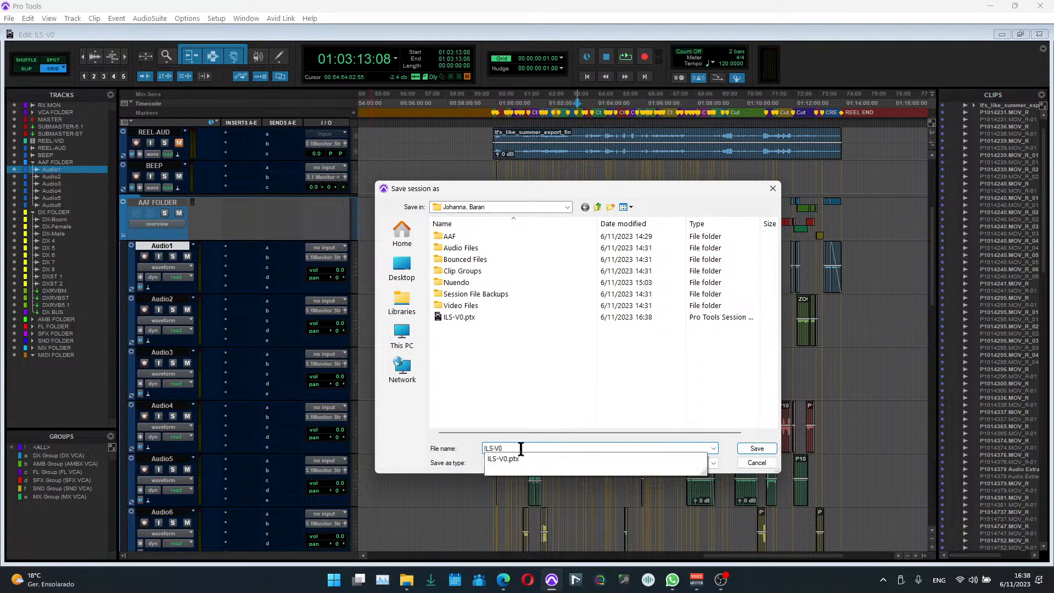
{"action": "left_click", "coordinate": [724, 453]}
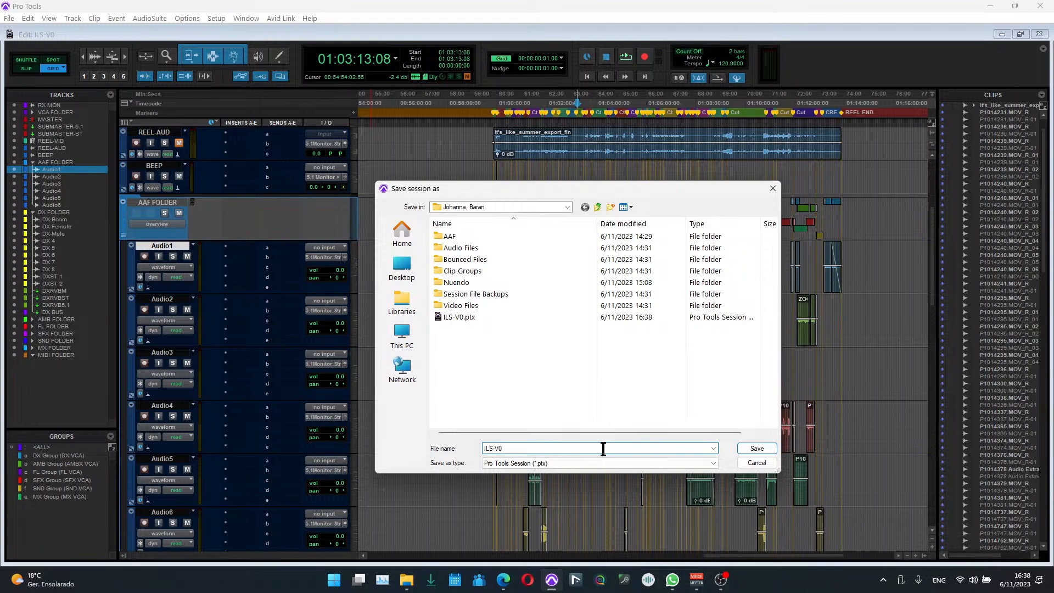
{"action": "key", "text": "BackSpace"}
{"action": "type", "text": "1"}
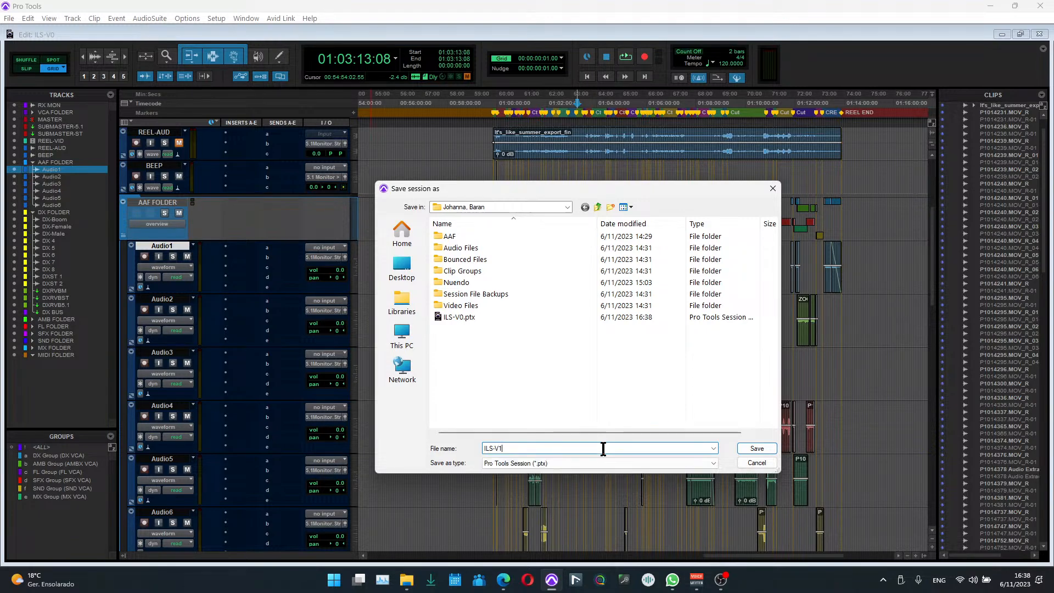
{"action": "left_click", "coordinate": [759, 449]}
Step: Look over the clips on Audio1 to Audio6 in AAF FOLDER and the DX FOLDER tracks below them
{"action": "scroll", "coordinate": [641, 344], "scroll_direction": "down", "scroll_amount": 3}
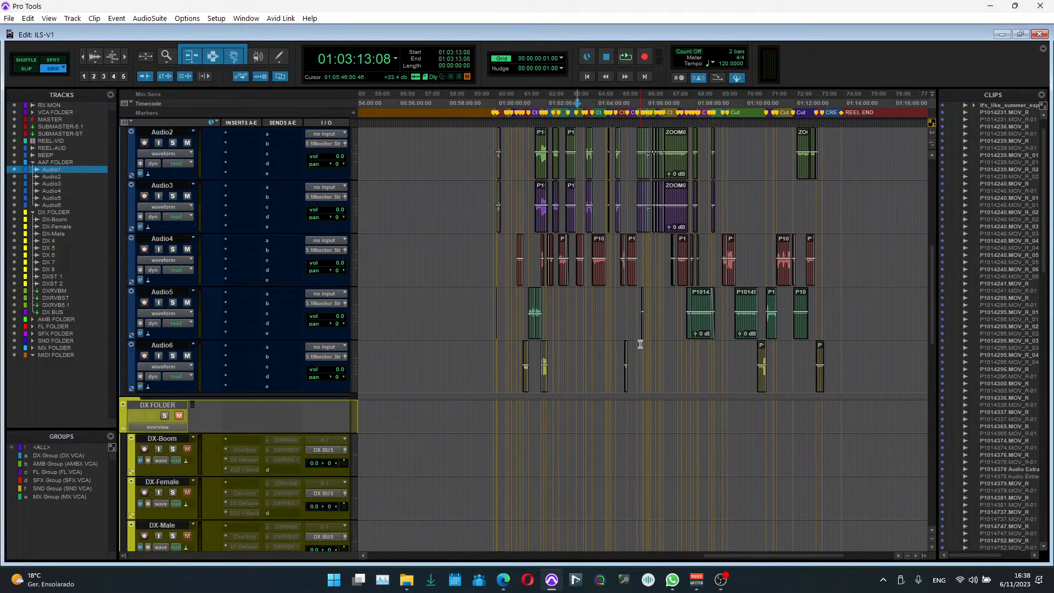
{"action": "scroll", "coordinate": [641, 344], "scroll_direction": "up", "scroll_amount": 3}
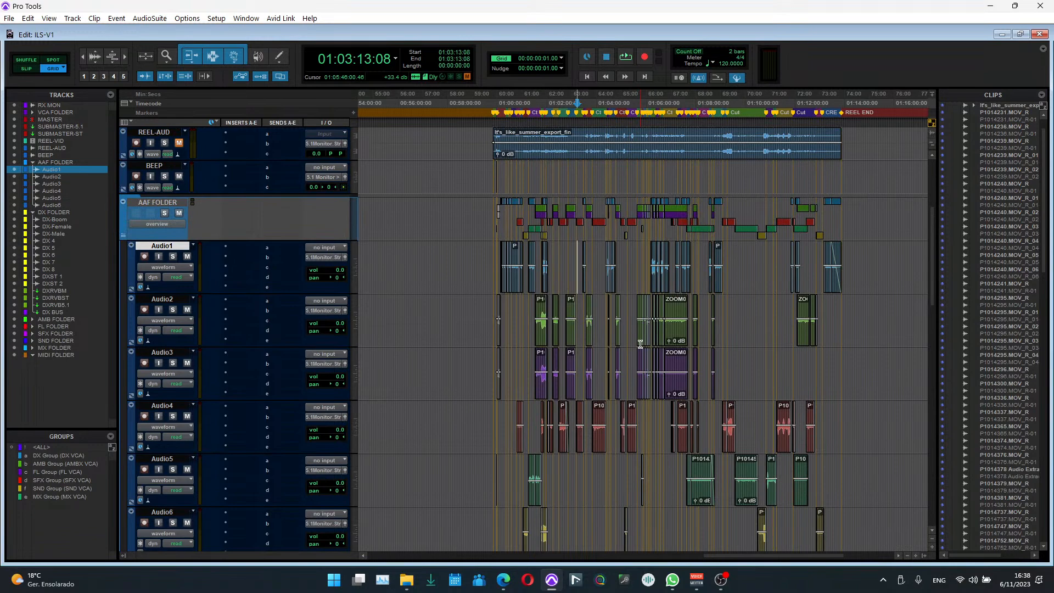
{"action": "scroll", "coordinate": [660, 332], "scroll_direction": "down", "scroll_amount": 4}
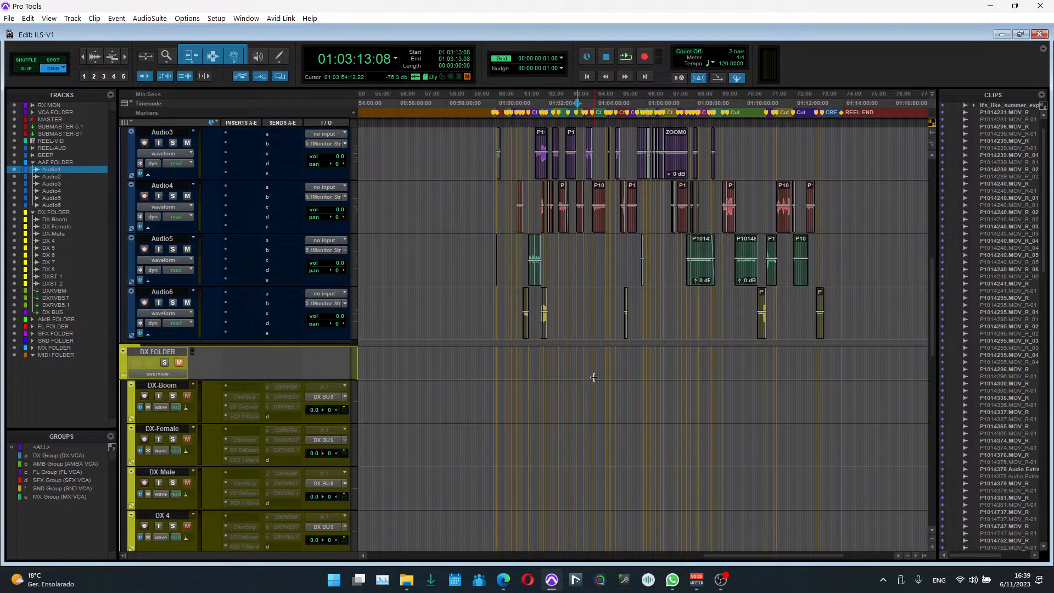
{"action": "scroll", "coordinate": [594, 377], "scroll_direction": "right", "scroll_amount": 3}
{"action": "scroll", "coordinate": [594, 377], "scroll_direction": "left", "scroll_amount": 3}
{"action": "scroll", "coordinate": [594, 377], "scroll_direction": "up", "scroll_amount": 5}
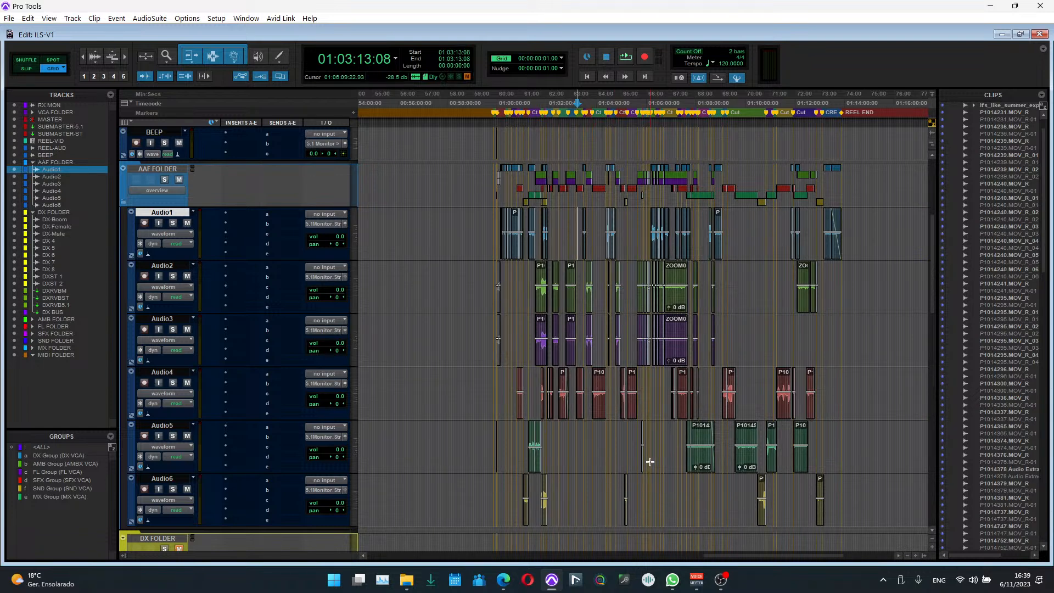
{"action": "scroll", "coordinate": [651, 462], "scroll_direction": "down", "scroll_amount": 1}
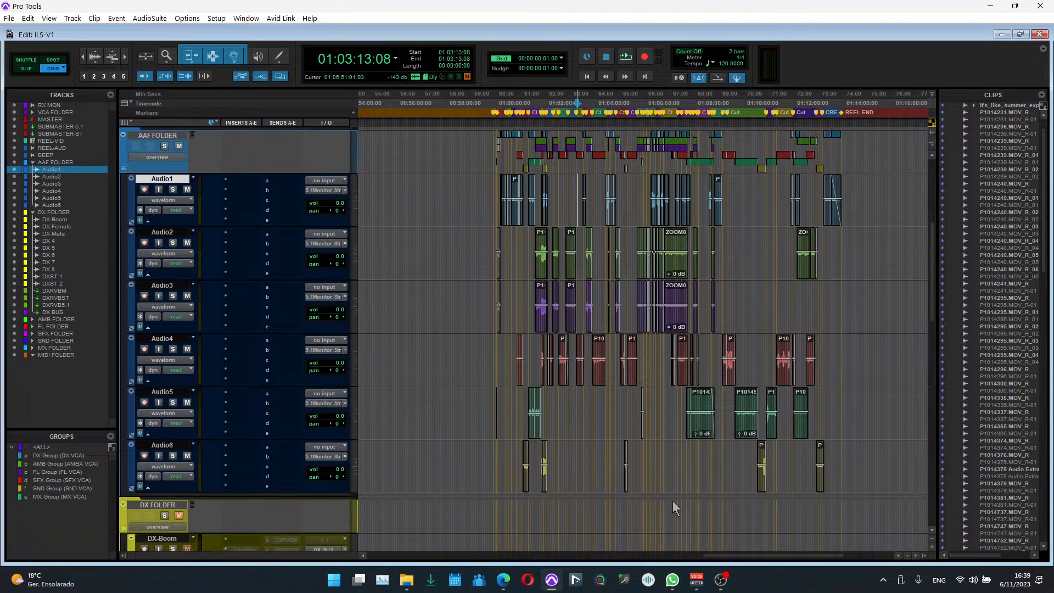
{"action": "left_click", "coordinate": [722, 583]}
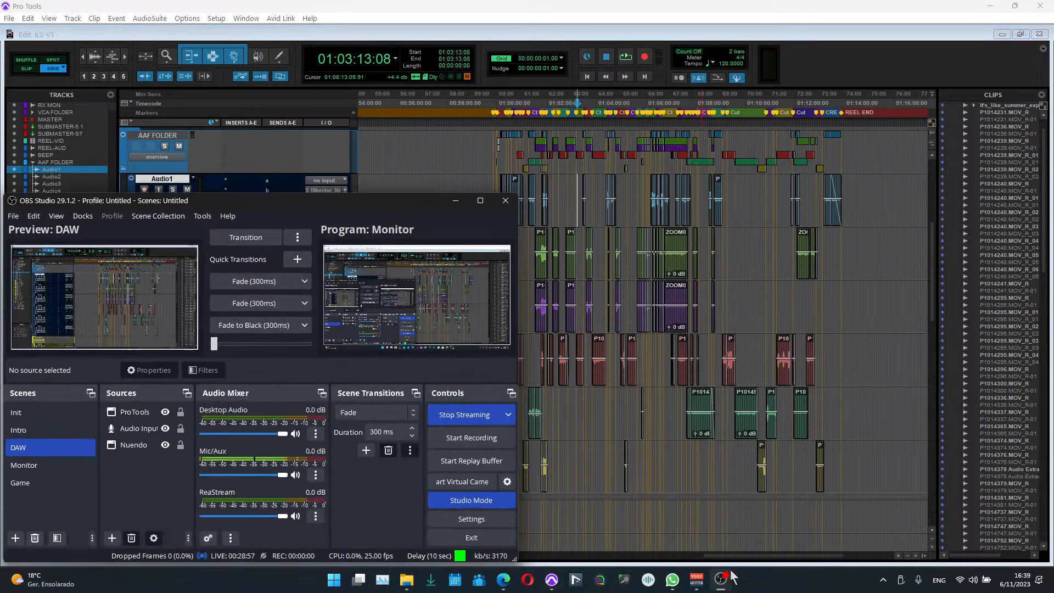
{"action": "left_click", "coordinate": [836, 66]}
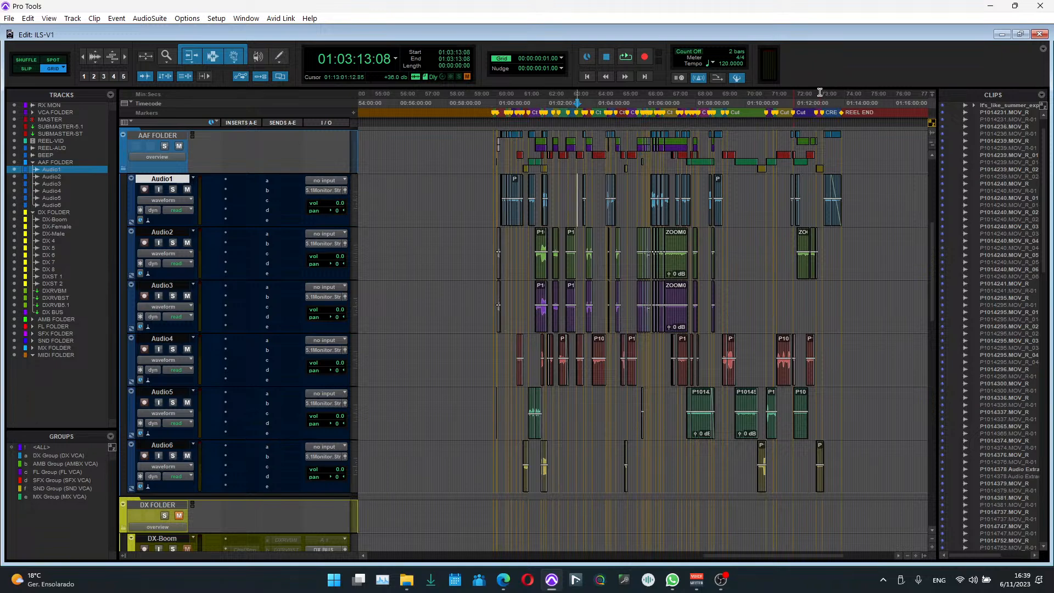
{"action": "left_click", "coordinate": [721, 579]}
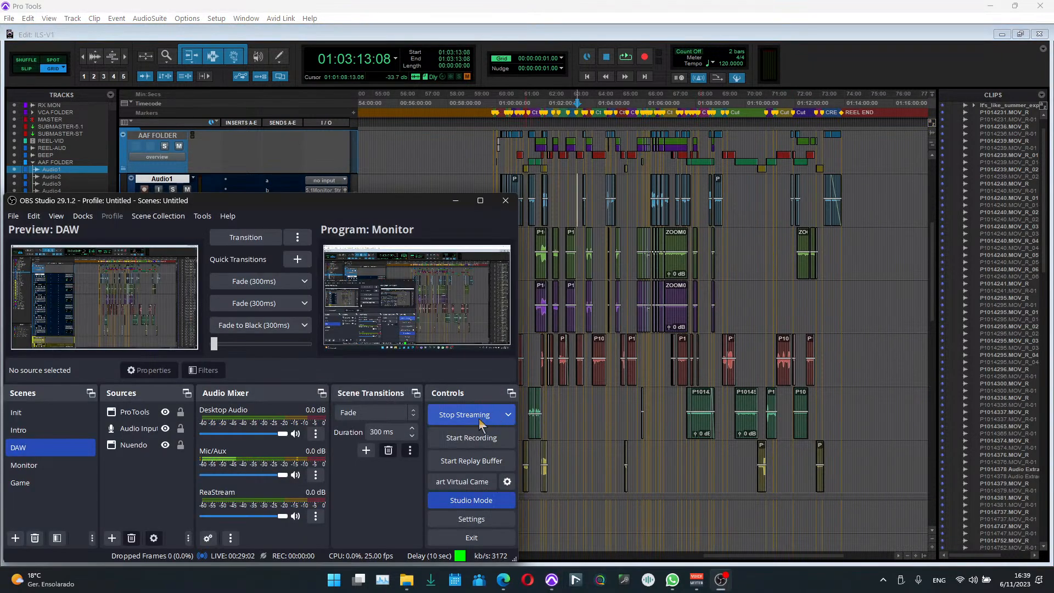